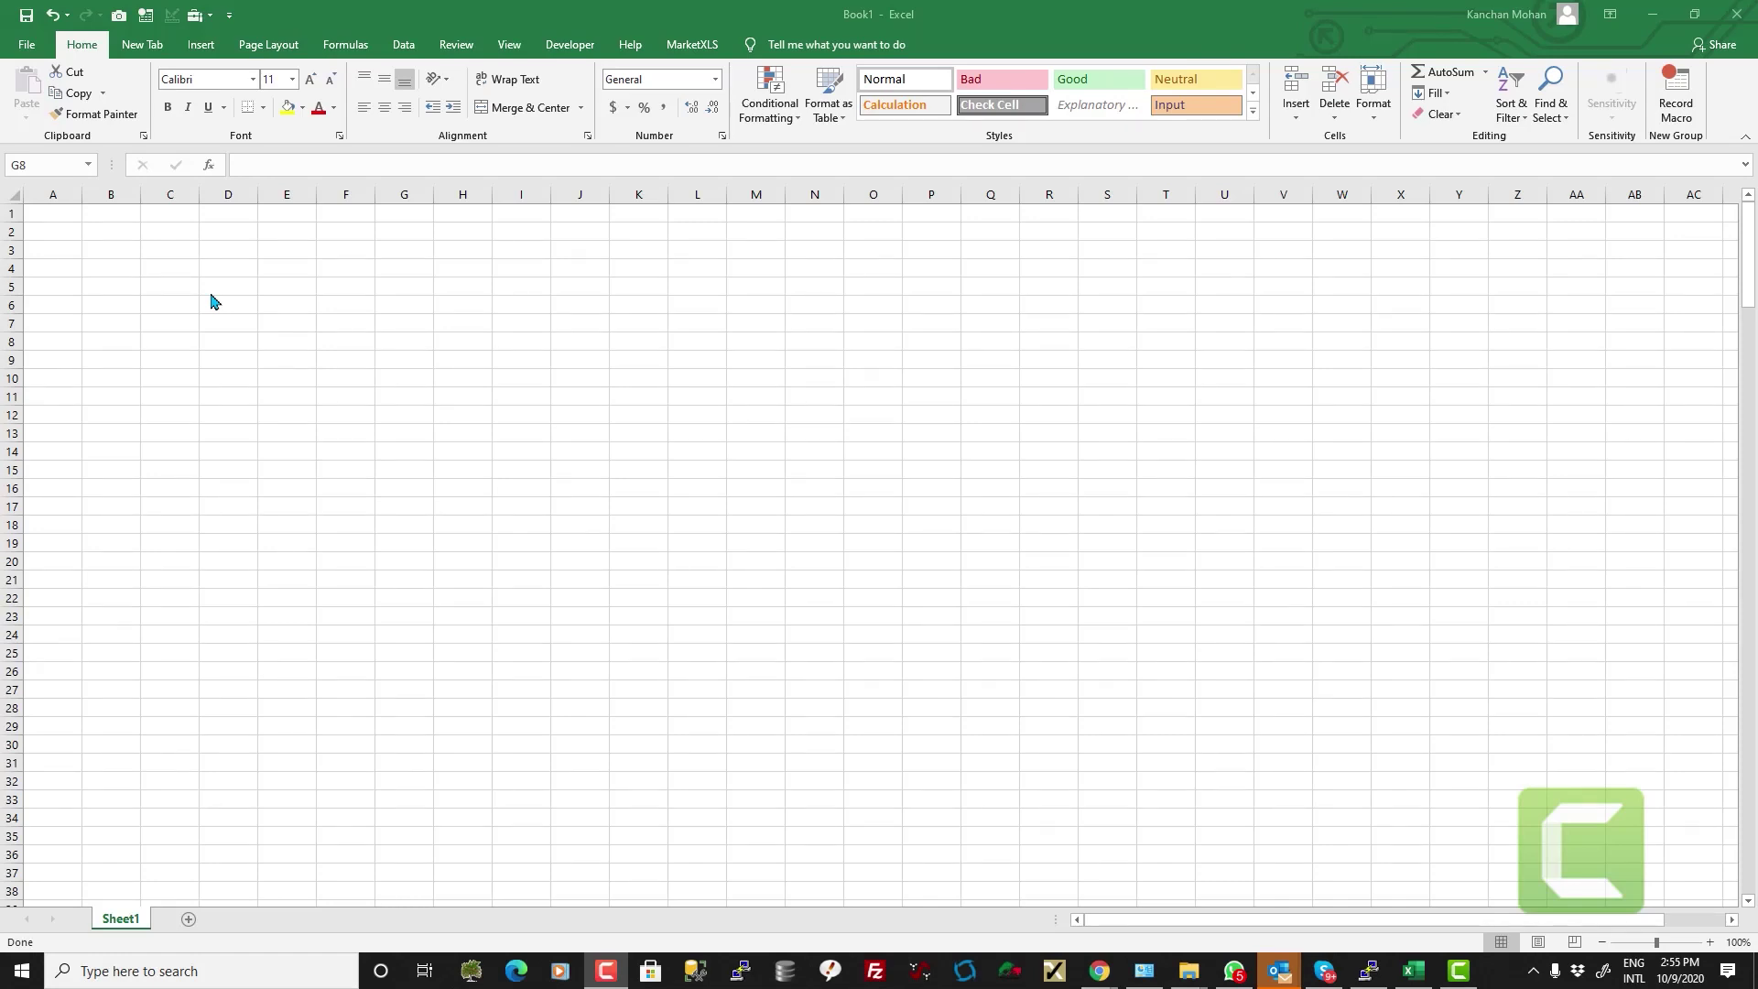
# - Show the MarketXLS ribbon commands, with cell C3 of the blank Book1 sheet selected
pyautogui.click(171, 230)
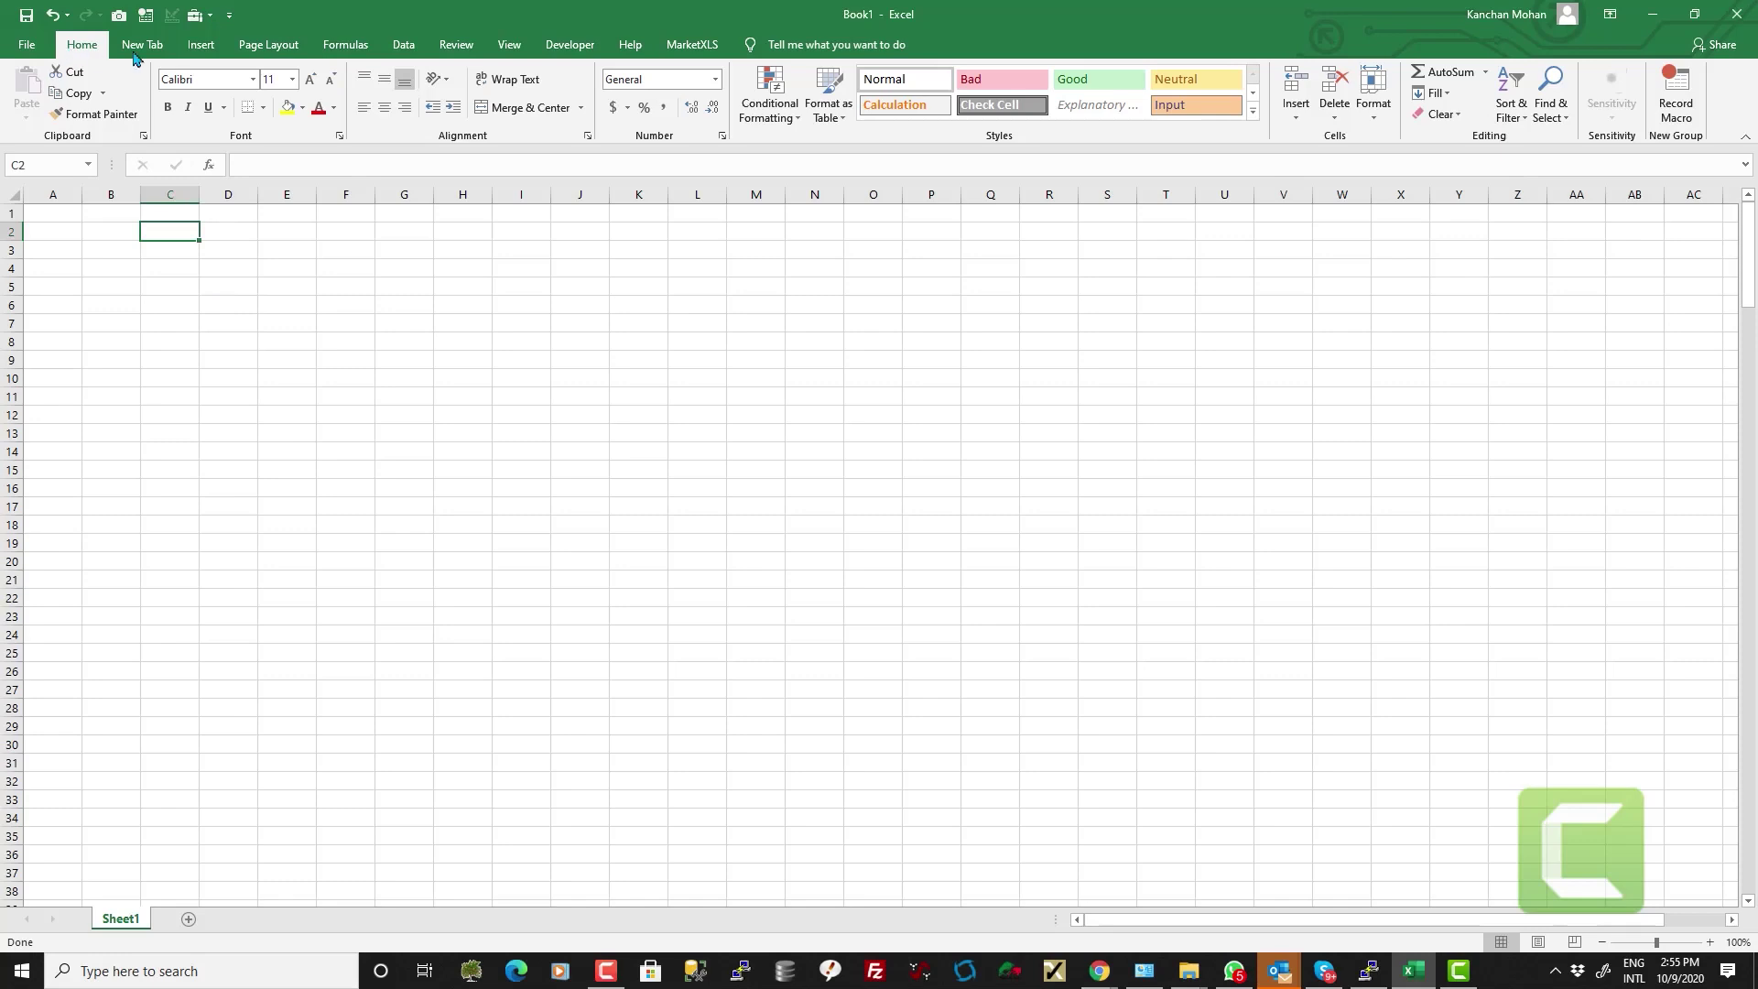
pyautogui.click(701, 46)
pyautogui.press('Down')
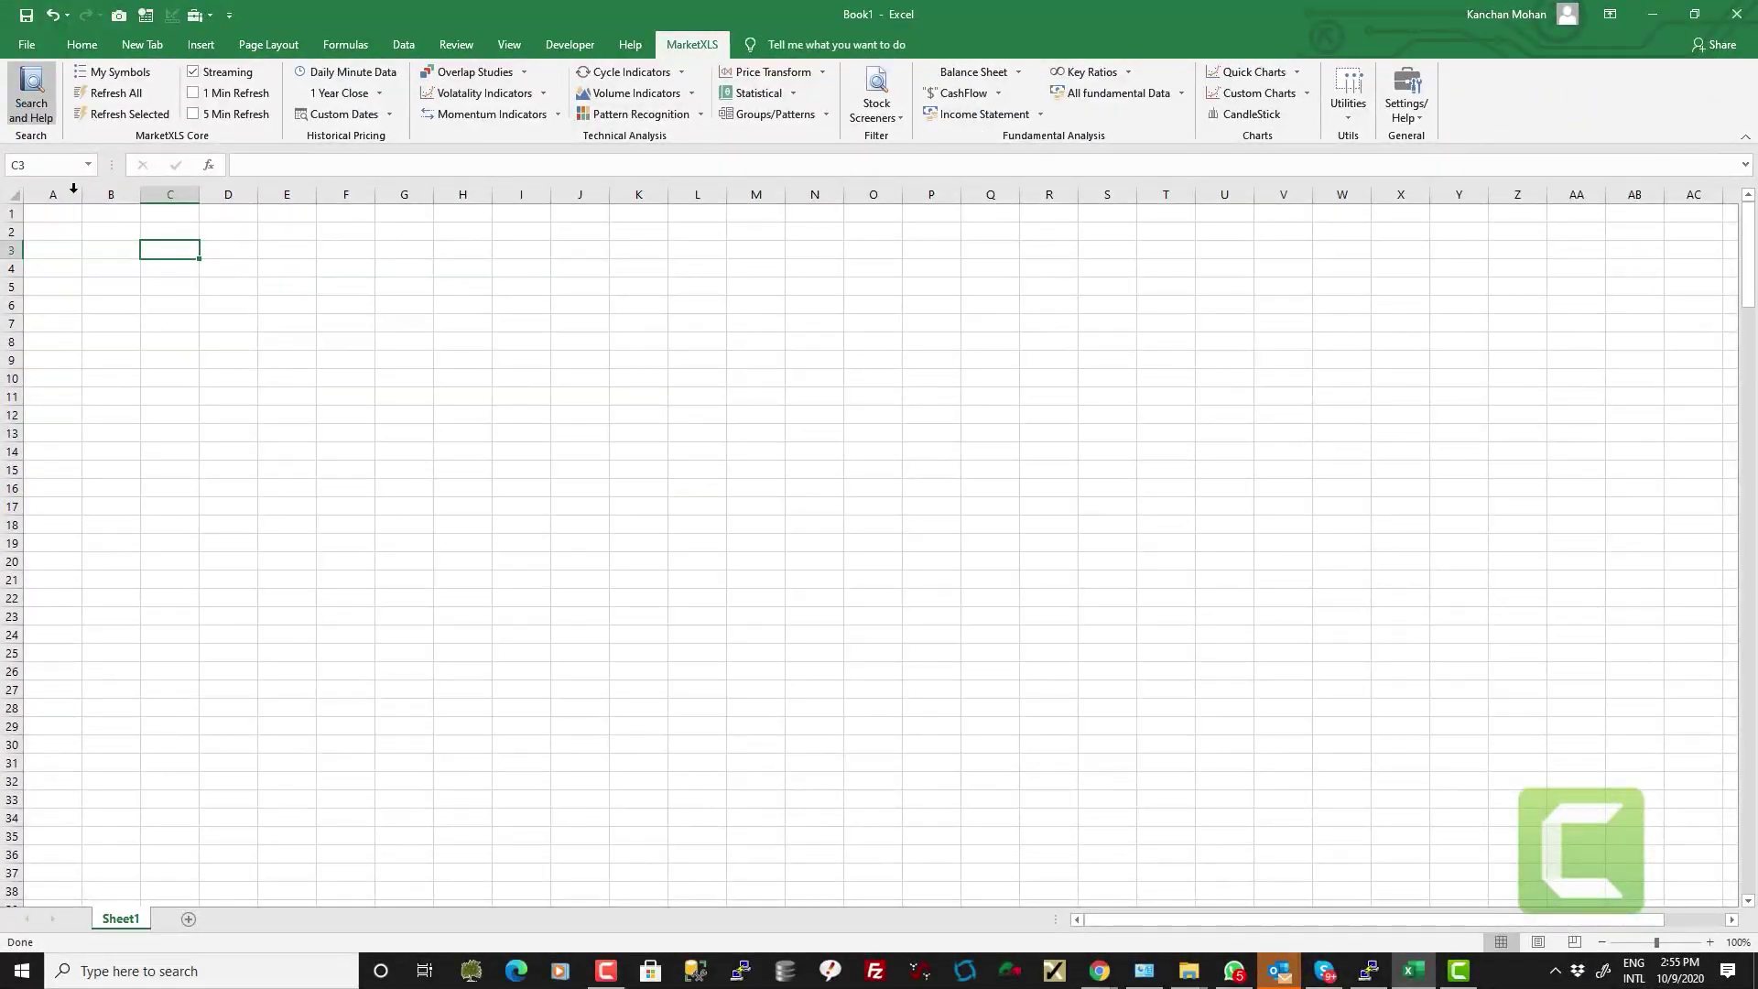
pyautogui.click(34, 117)
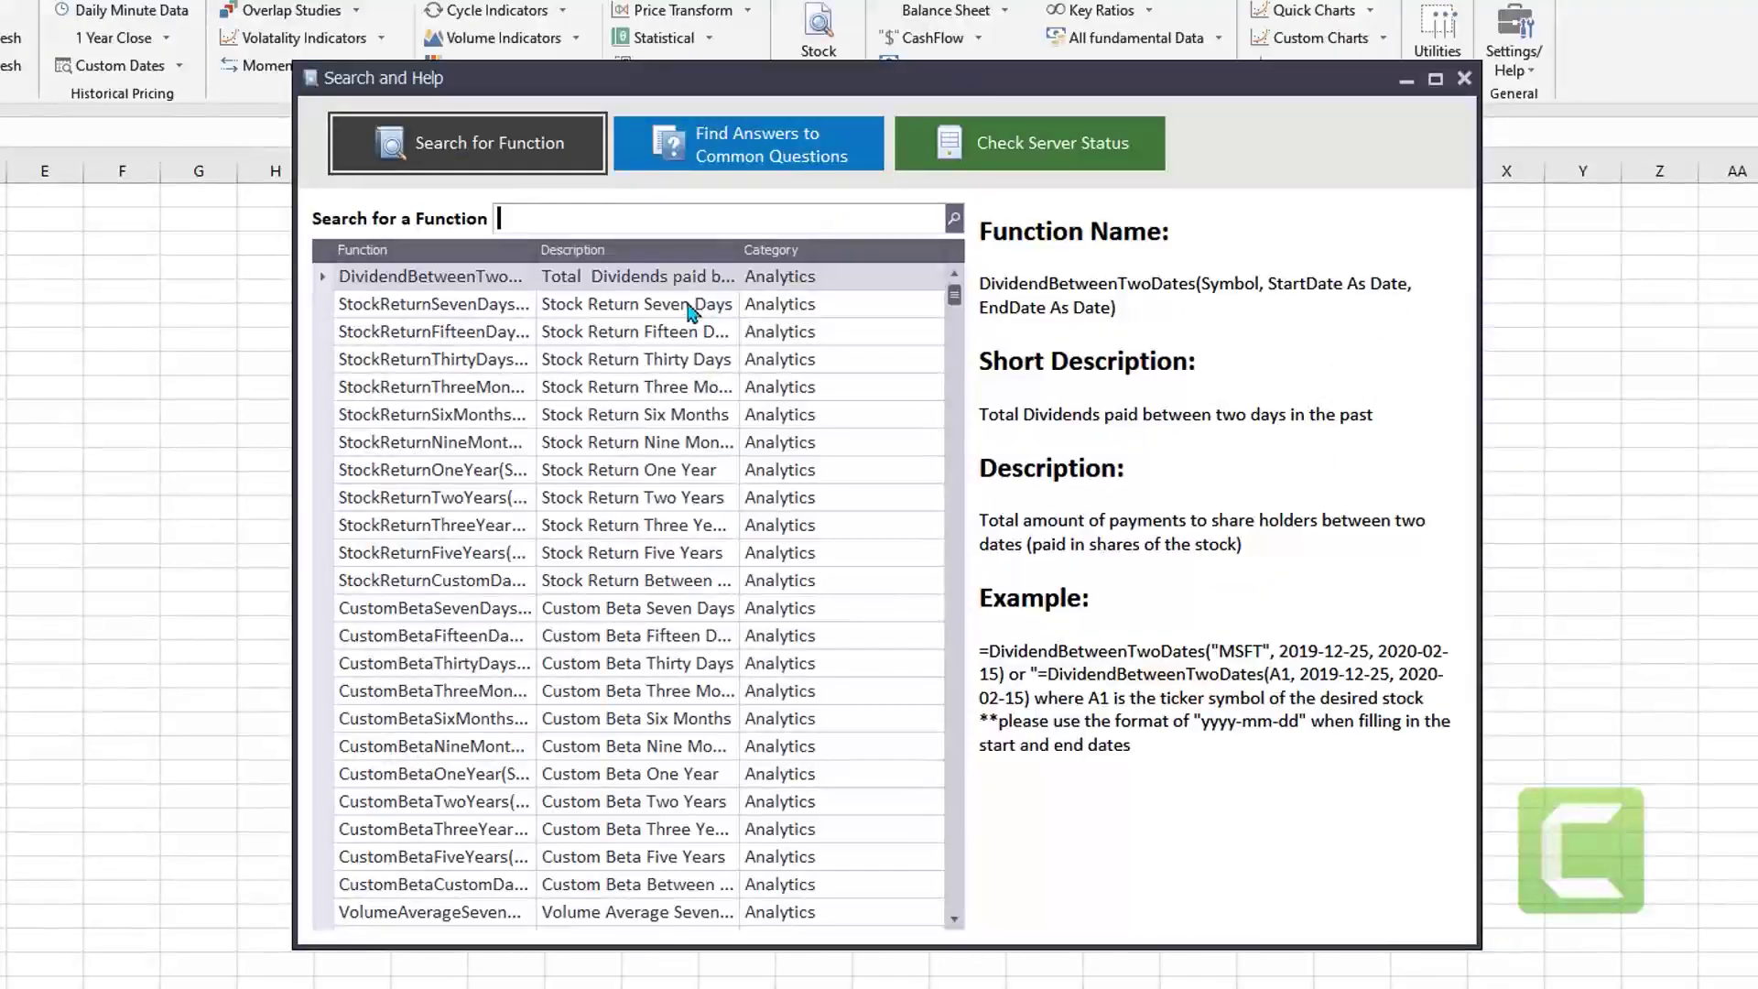
pyautogui.click(688, 307)
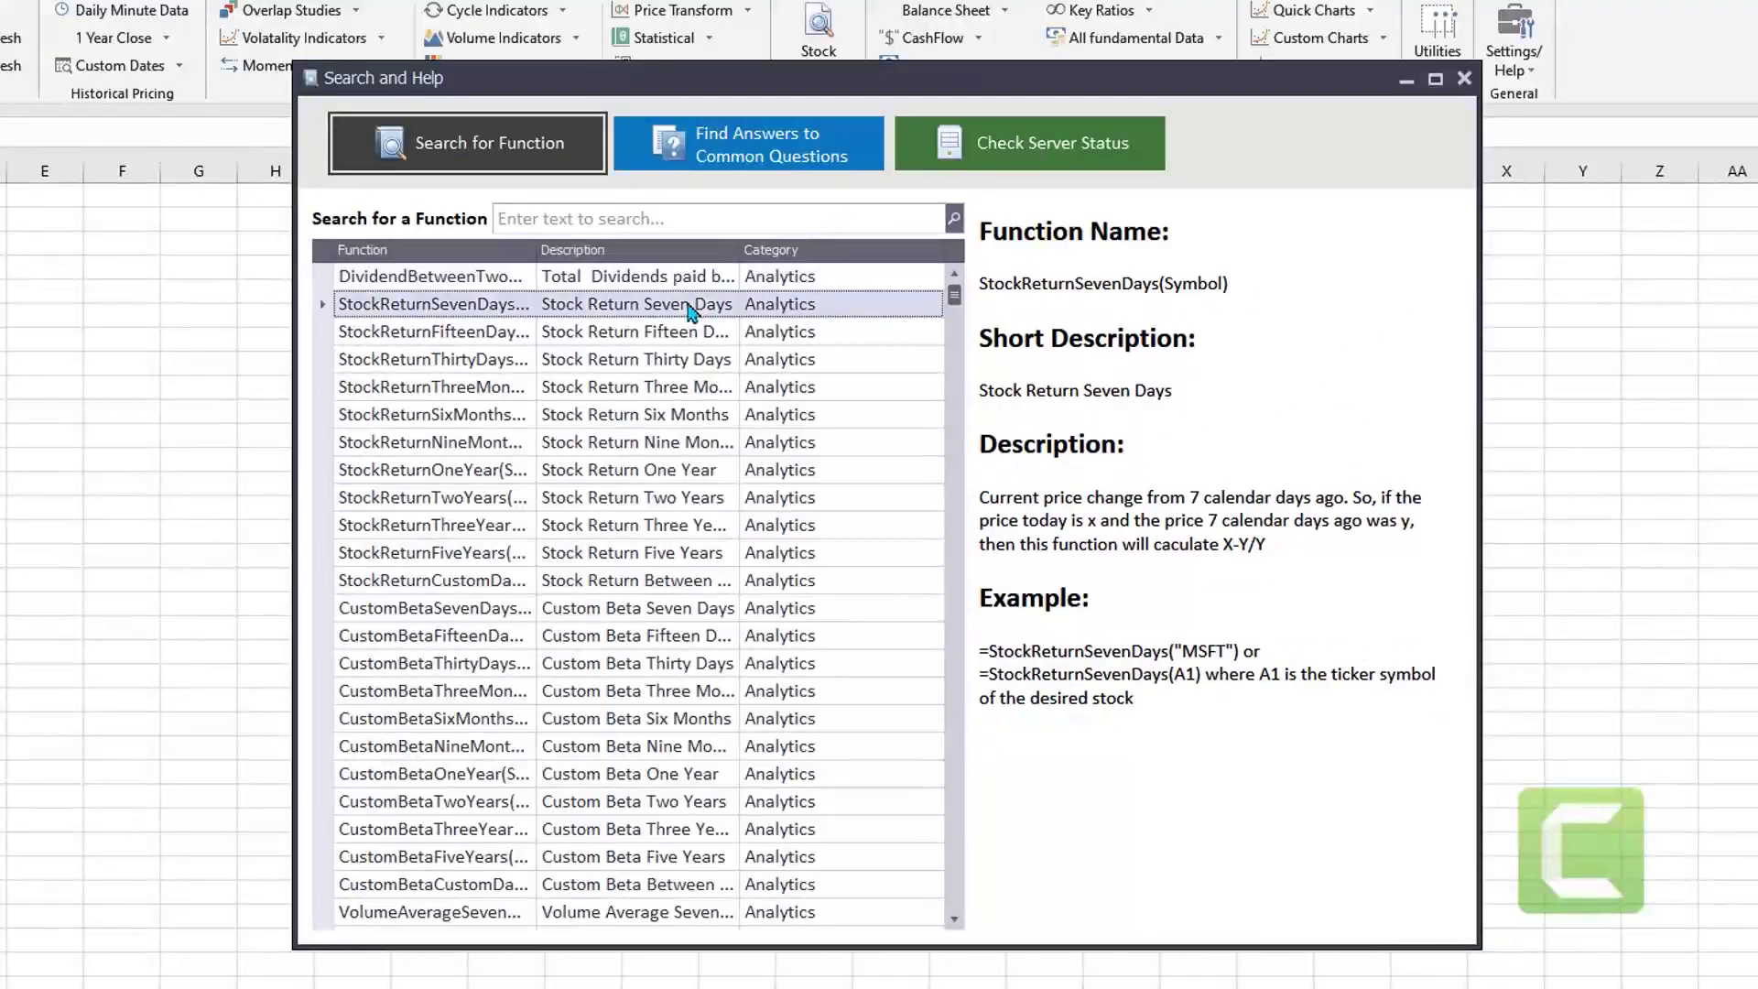
pyautogui.click(666, 338)
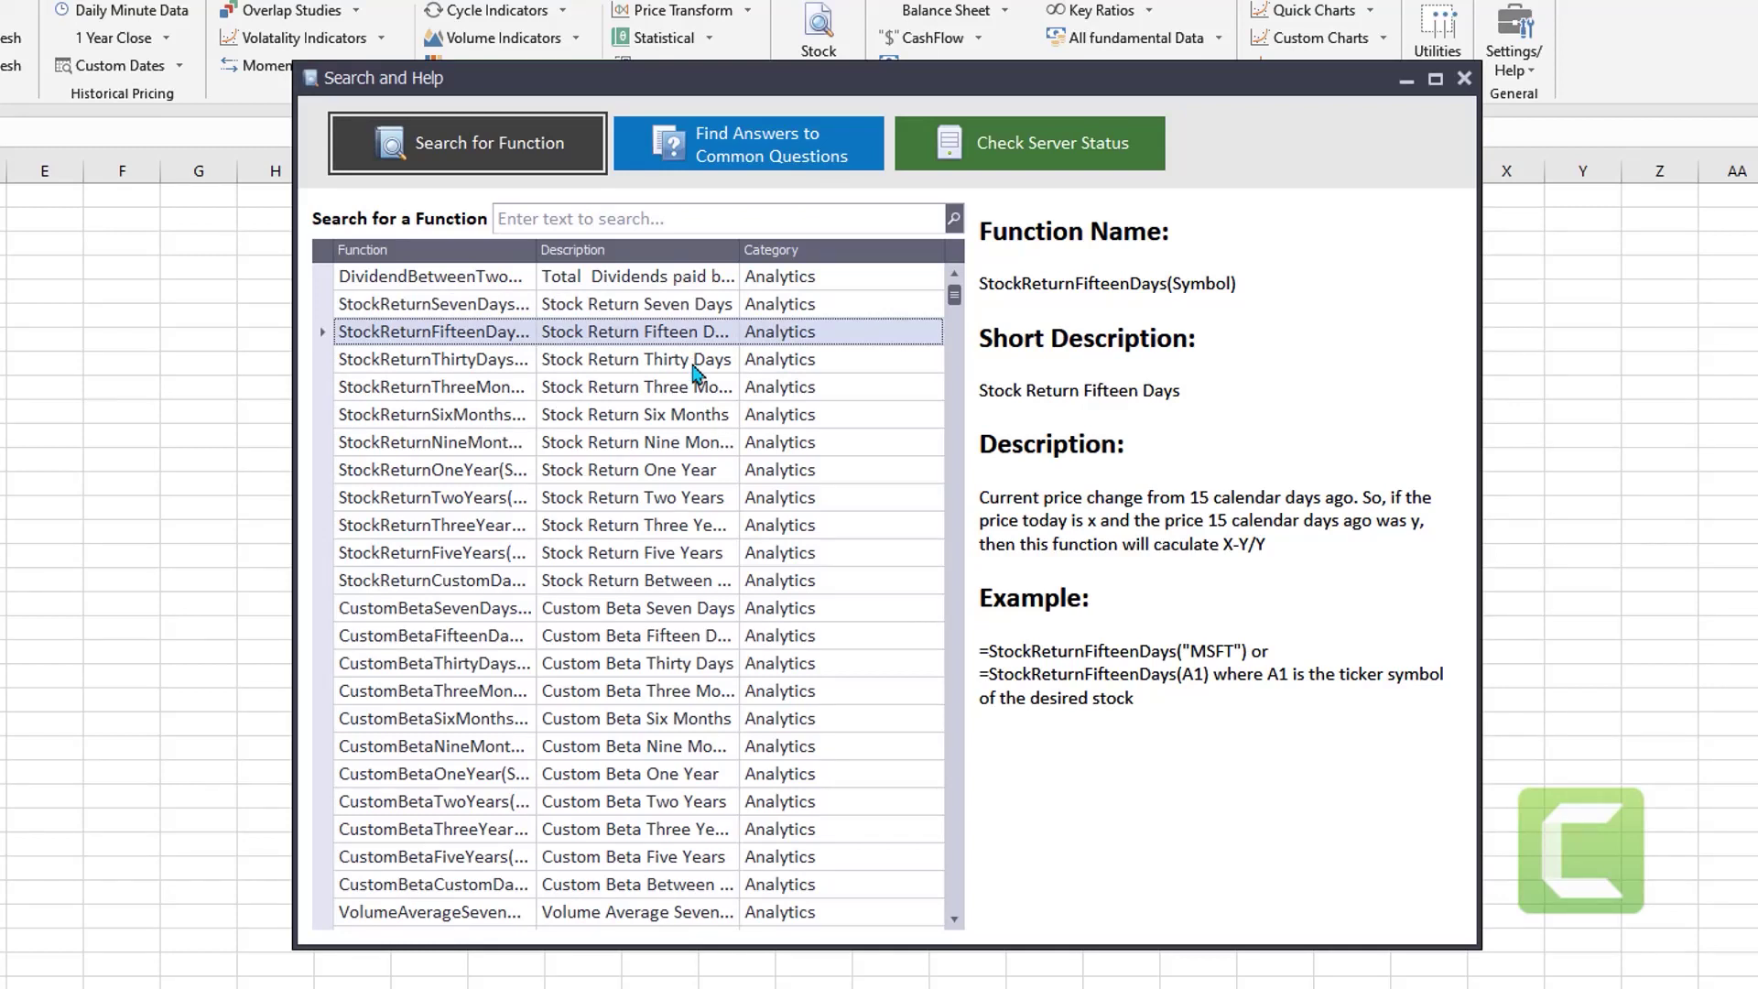
pyautogui.click(692, 361)
pyautogui.scroll(-4, 692, 388)
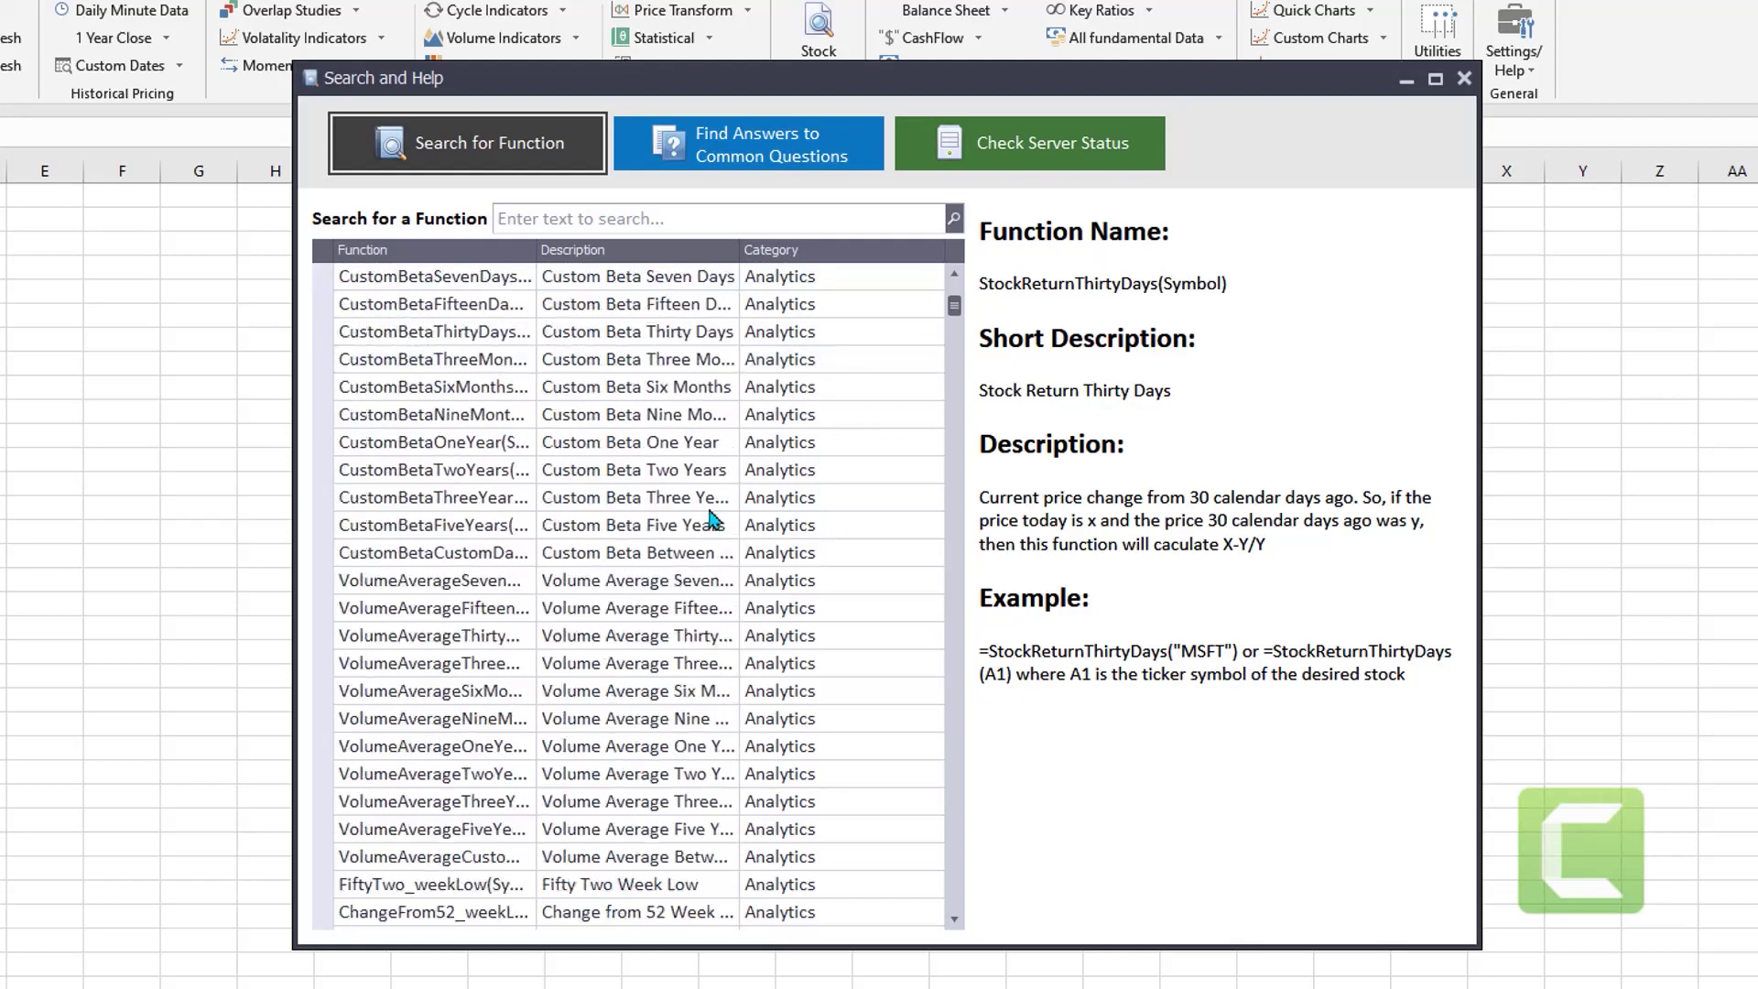
pyautogui.click(618, 449)
pyautogui.scroll(-7, 678, 512)
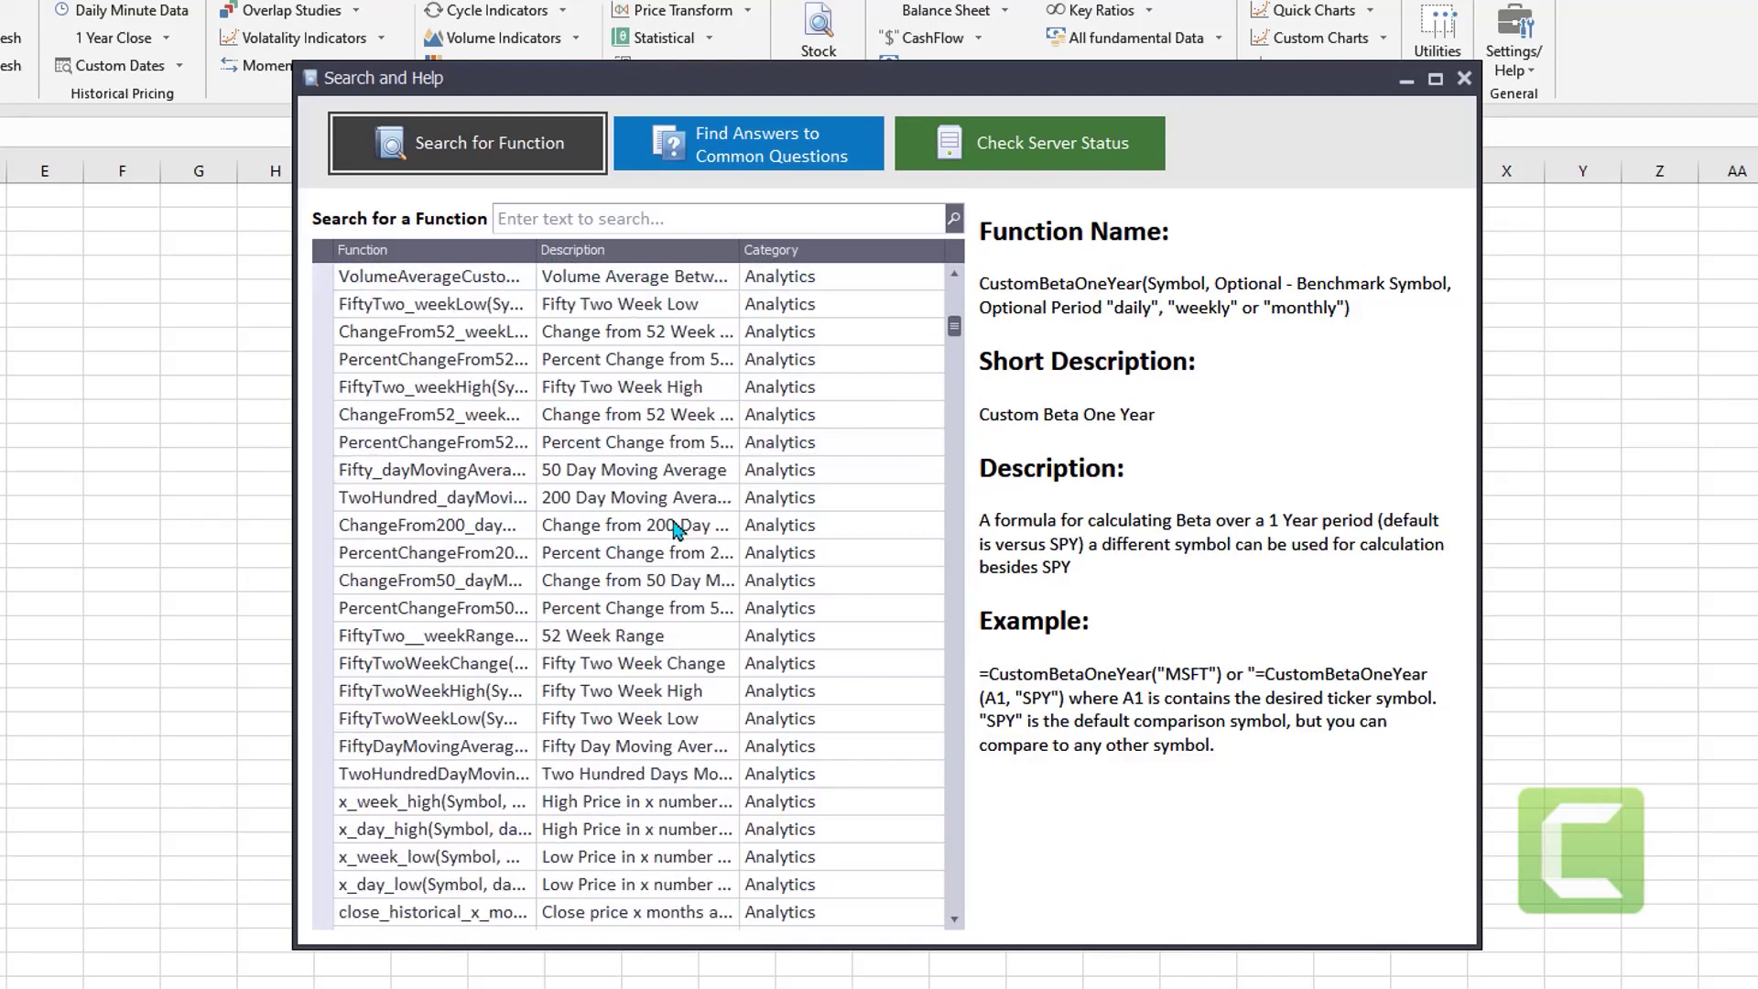
pyautogui.scroll(-4, 678, 506)
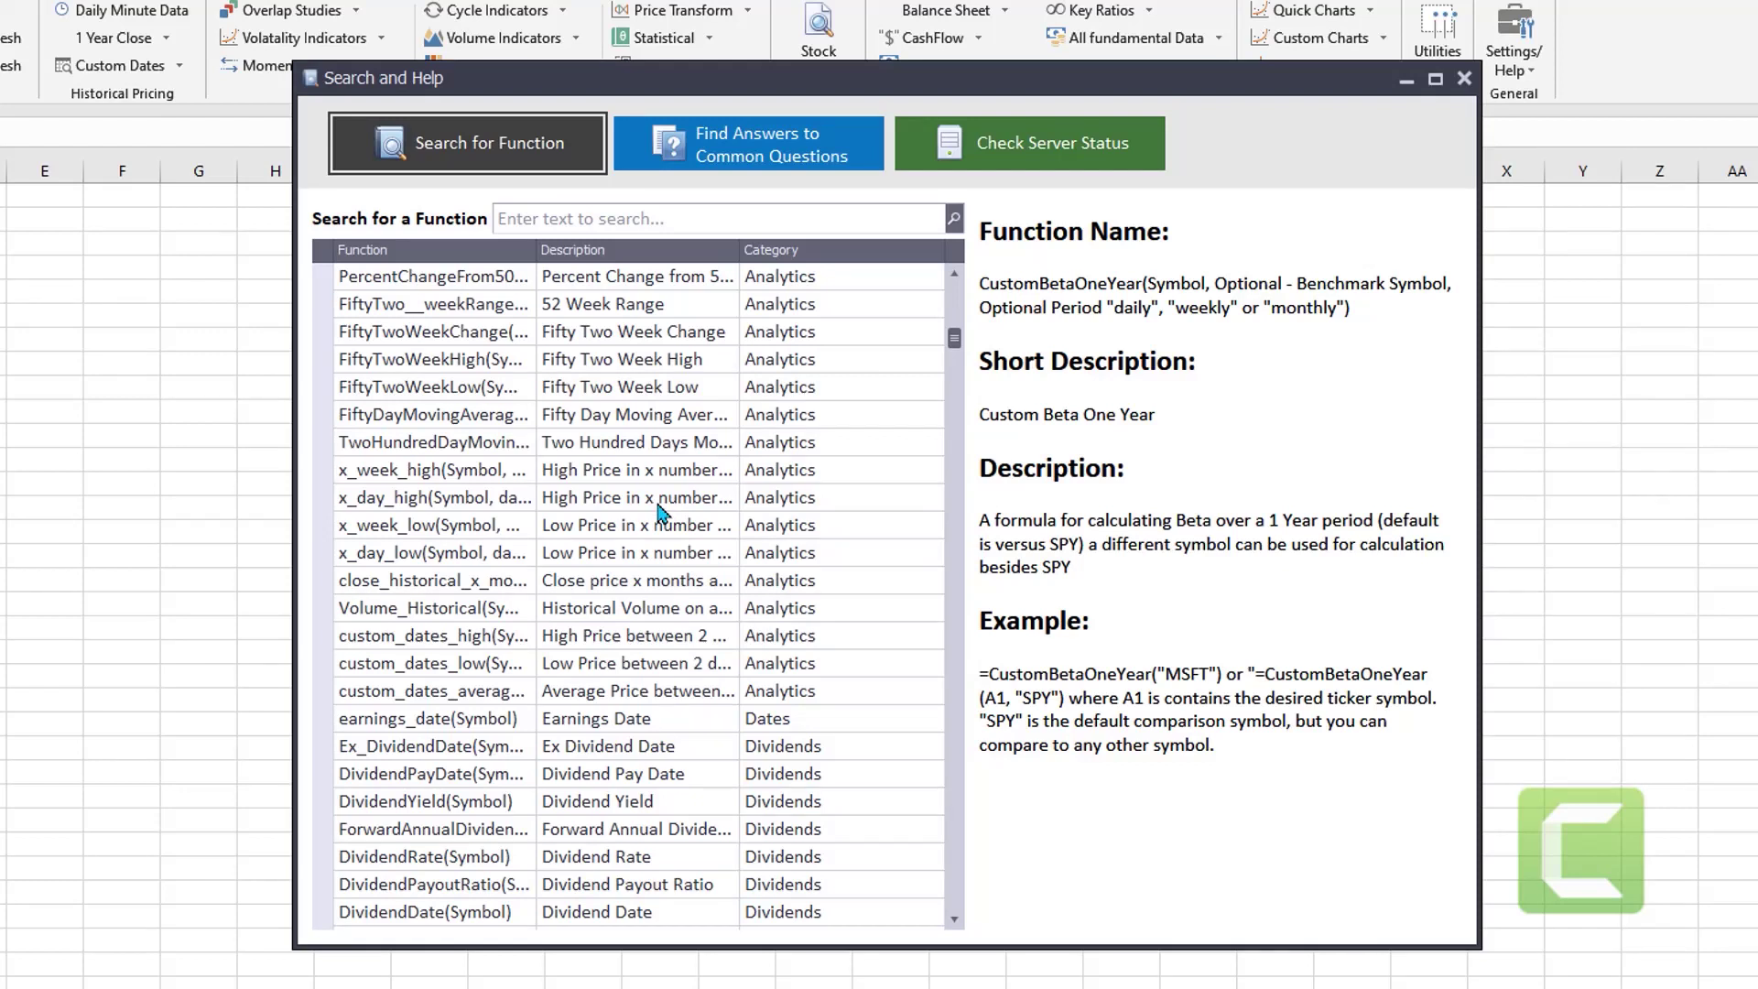
pyautogui.click(658, 503)
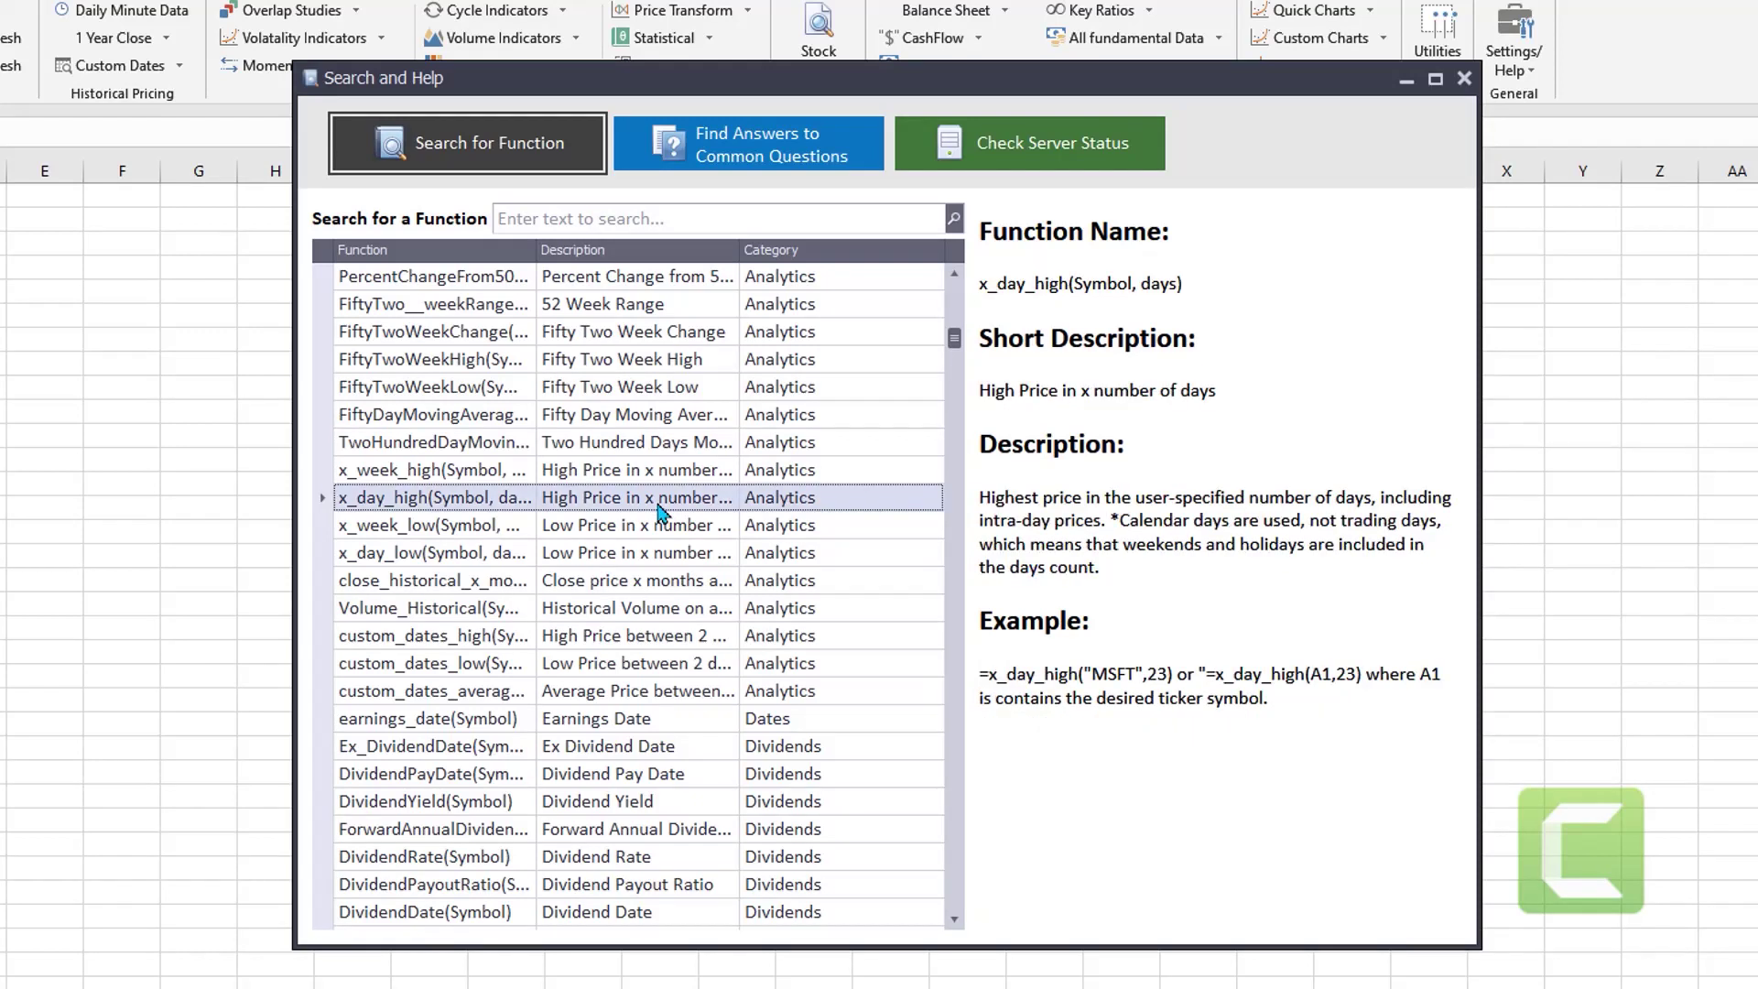
pyautogui.scroll(-4, 678, 540)
pyautogui.scroll(-20, 678, 540)
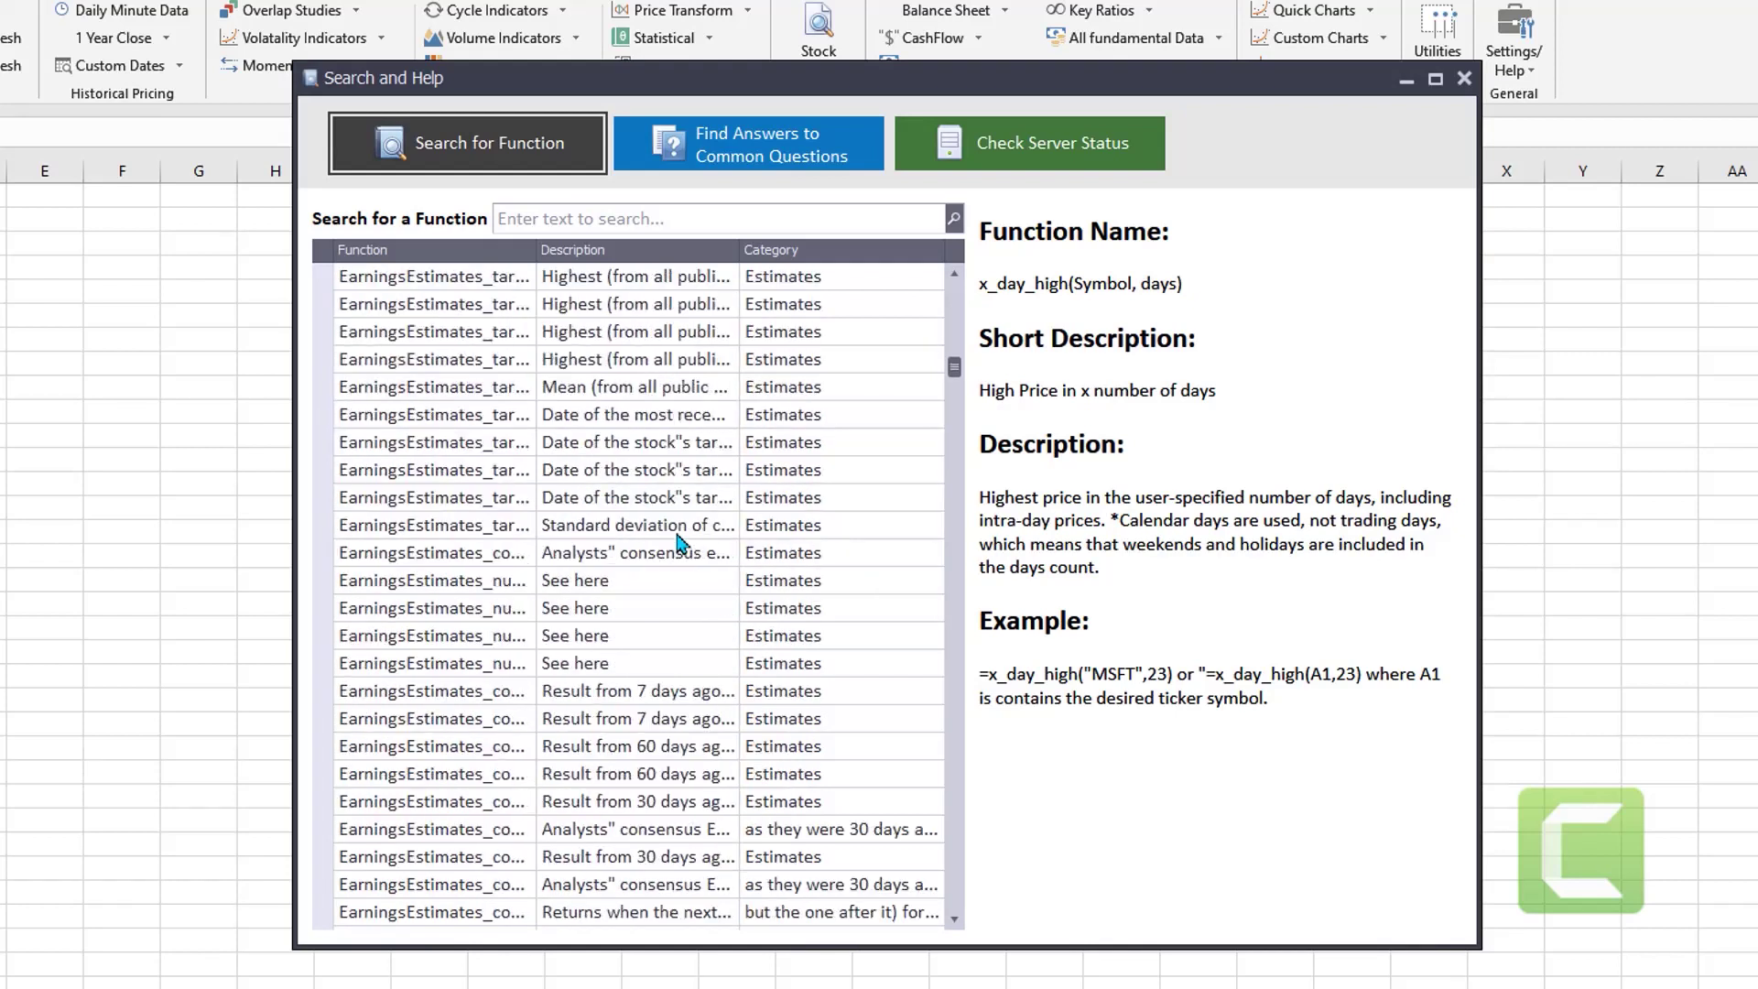
pyautogui.scroll(-15, 681, 539)
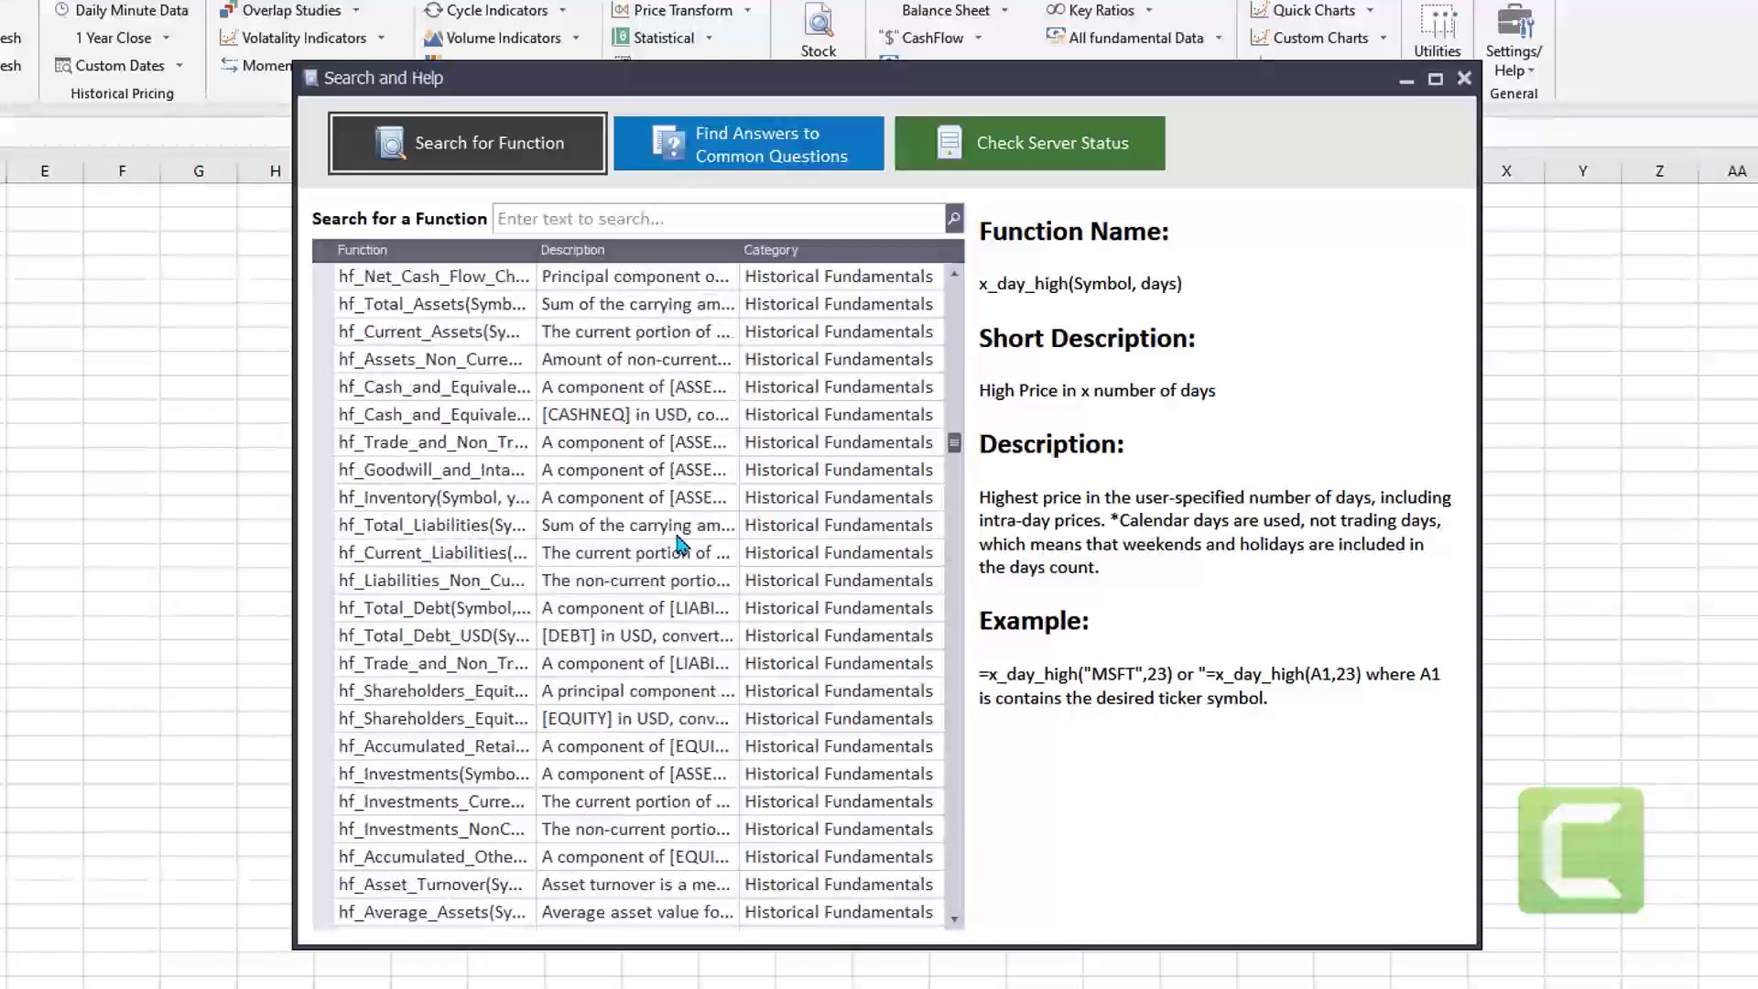
pyautogui.moveTo(954, 473); pyautogui.dragTo(931, 285)
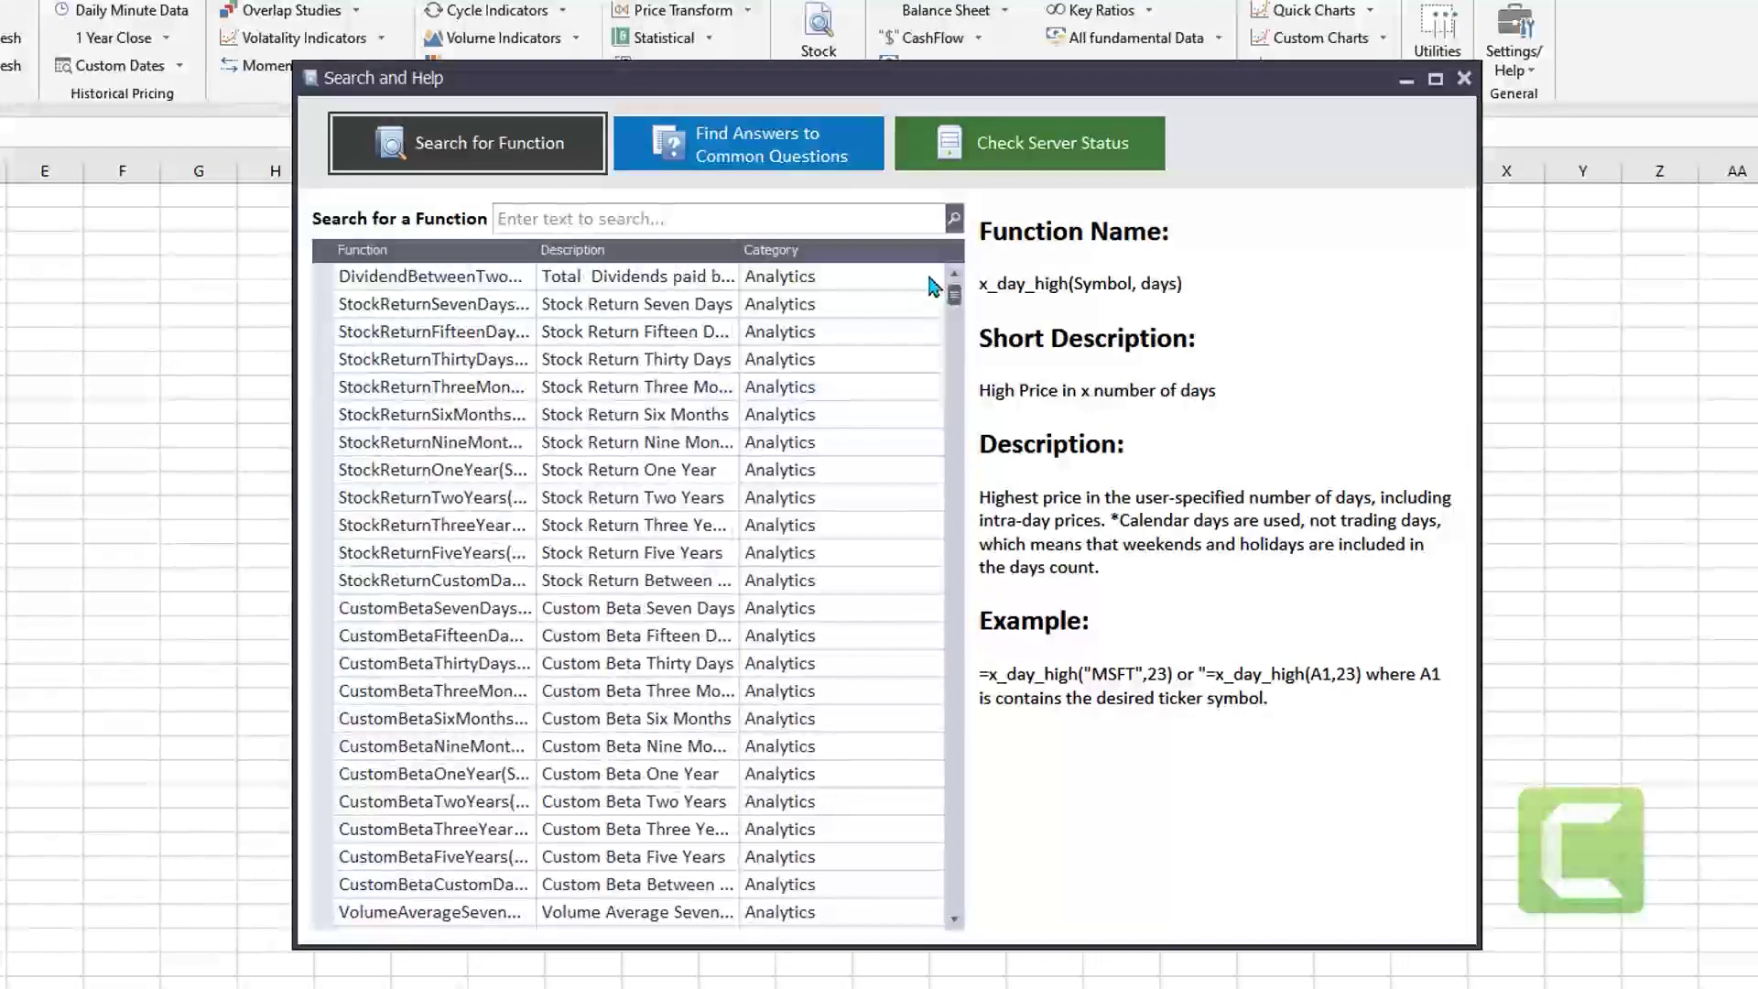
pyautogui.click(596, 636)
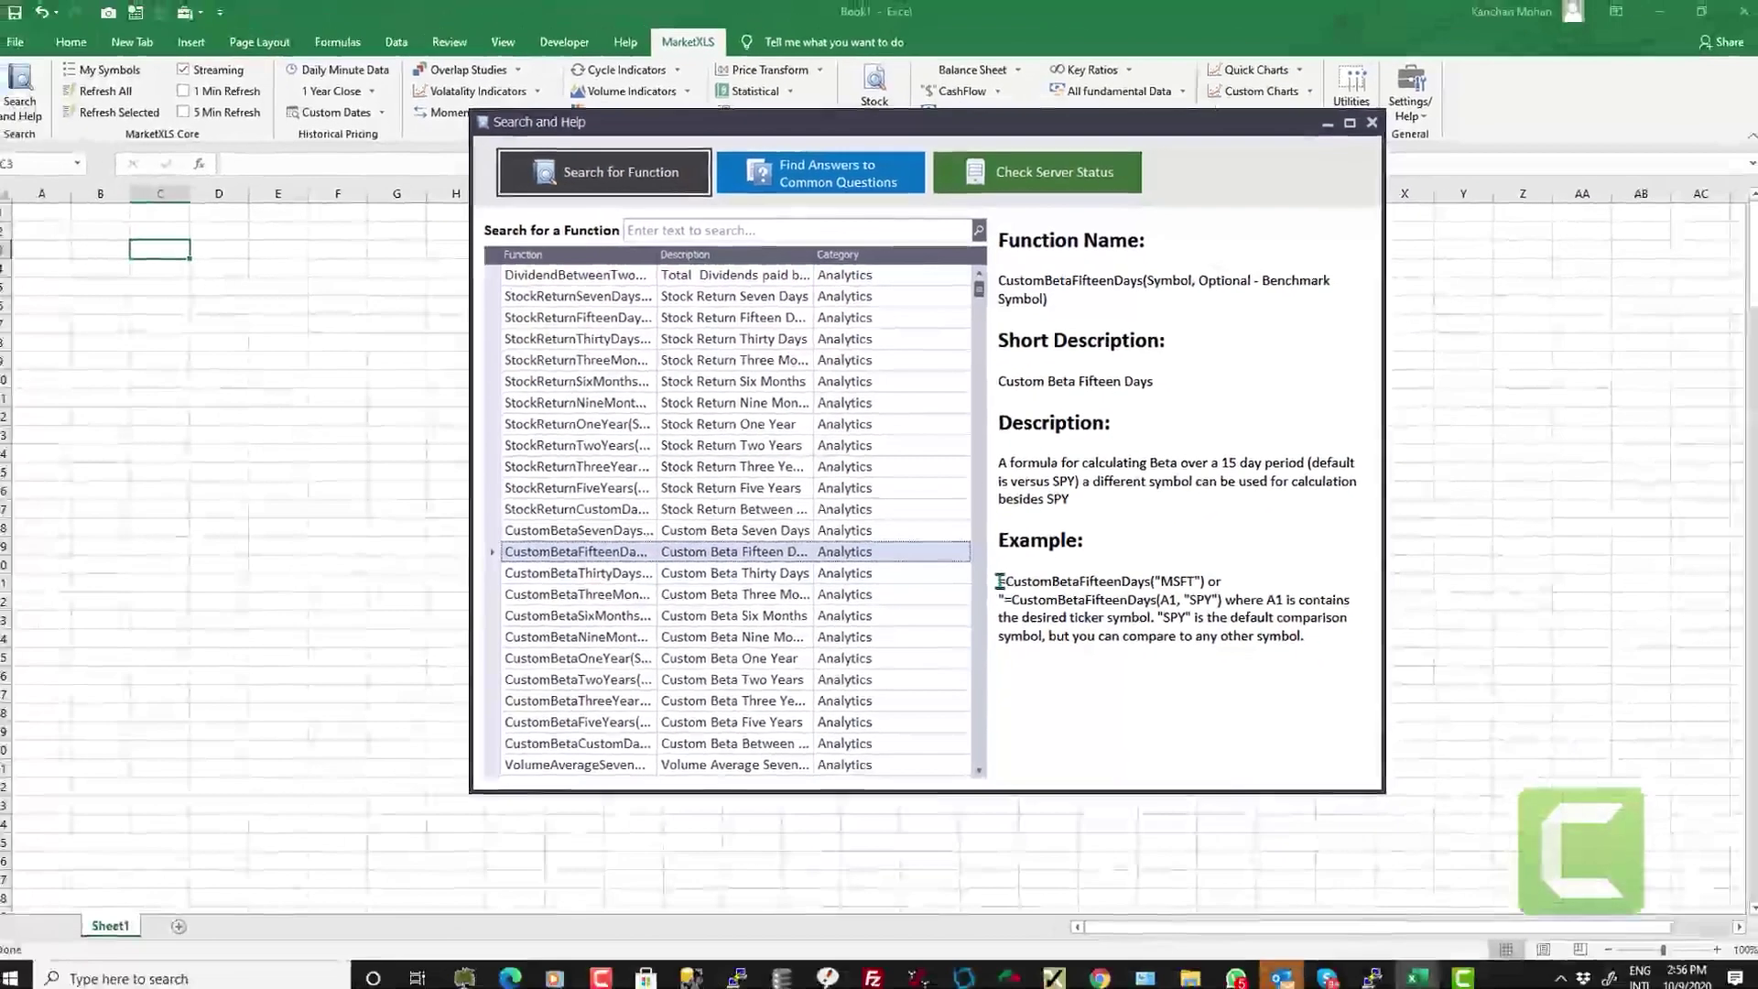
pyautogui.moveTo(980, 674); pyautogui.dragTo(1085, 674)
pyautogui.moveTo(1079, 574); pyautogui.dragTo(1190, 577)
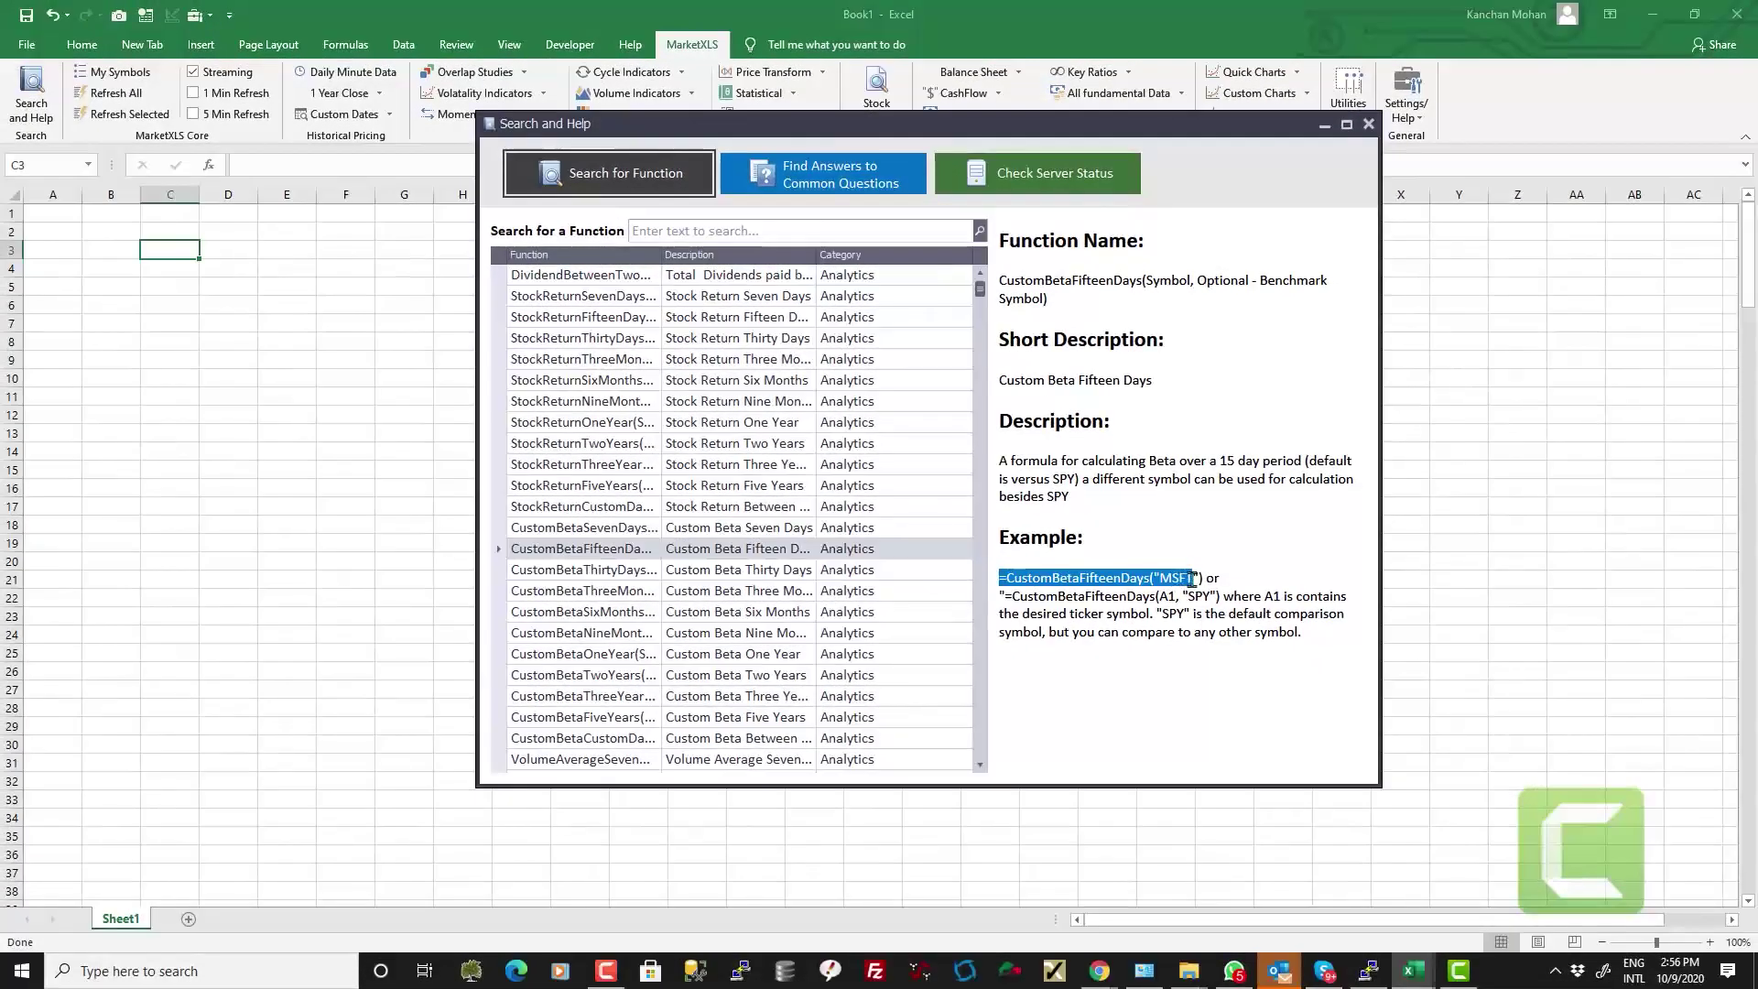
# - Enter the tickers AAPL, GE and MSFT in C3:C5
pyautogui.press('Escape')
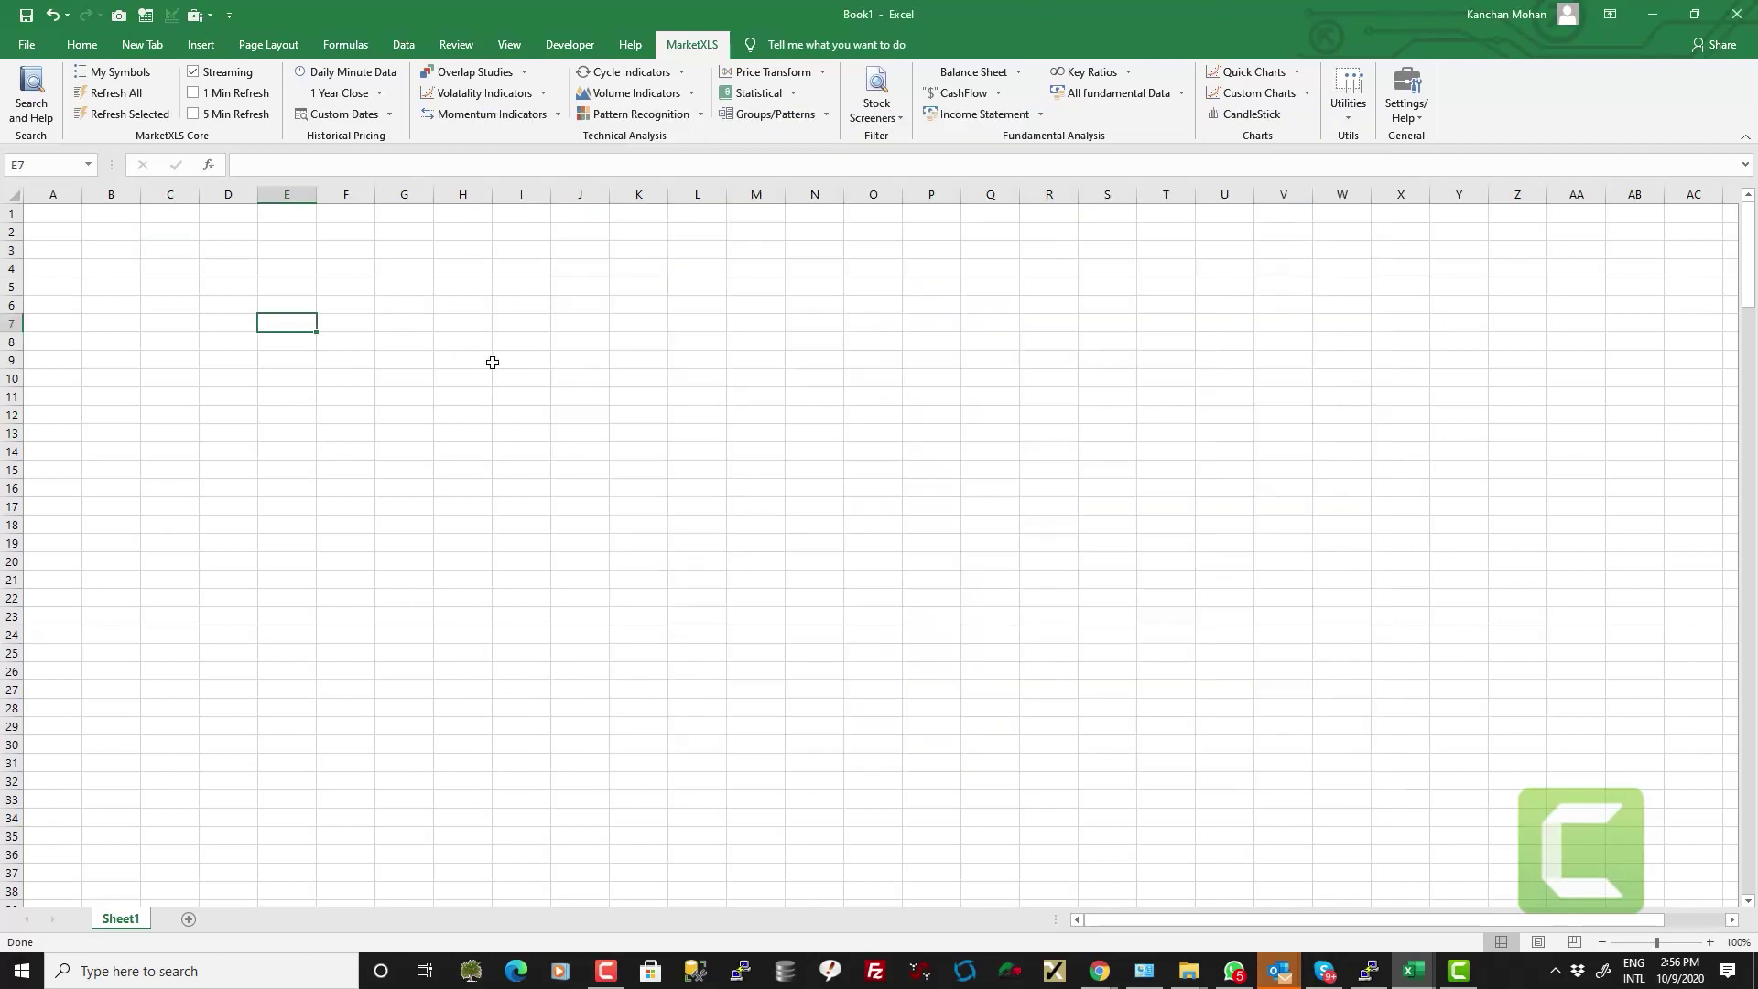
pyautogui.write('AAPL')
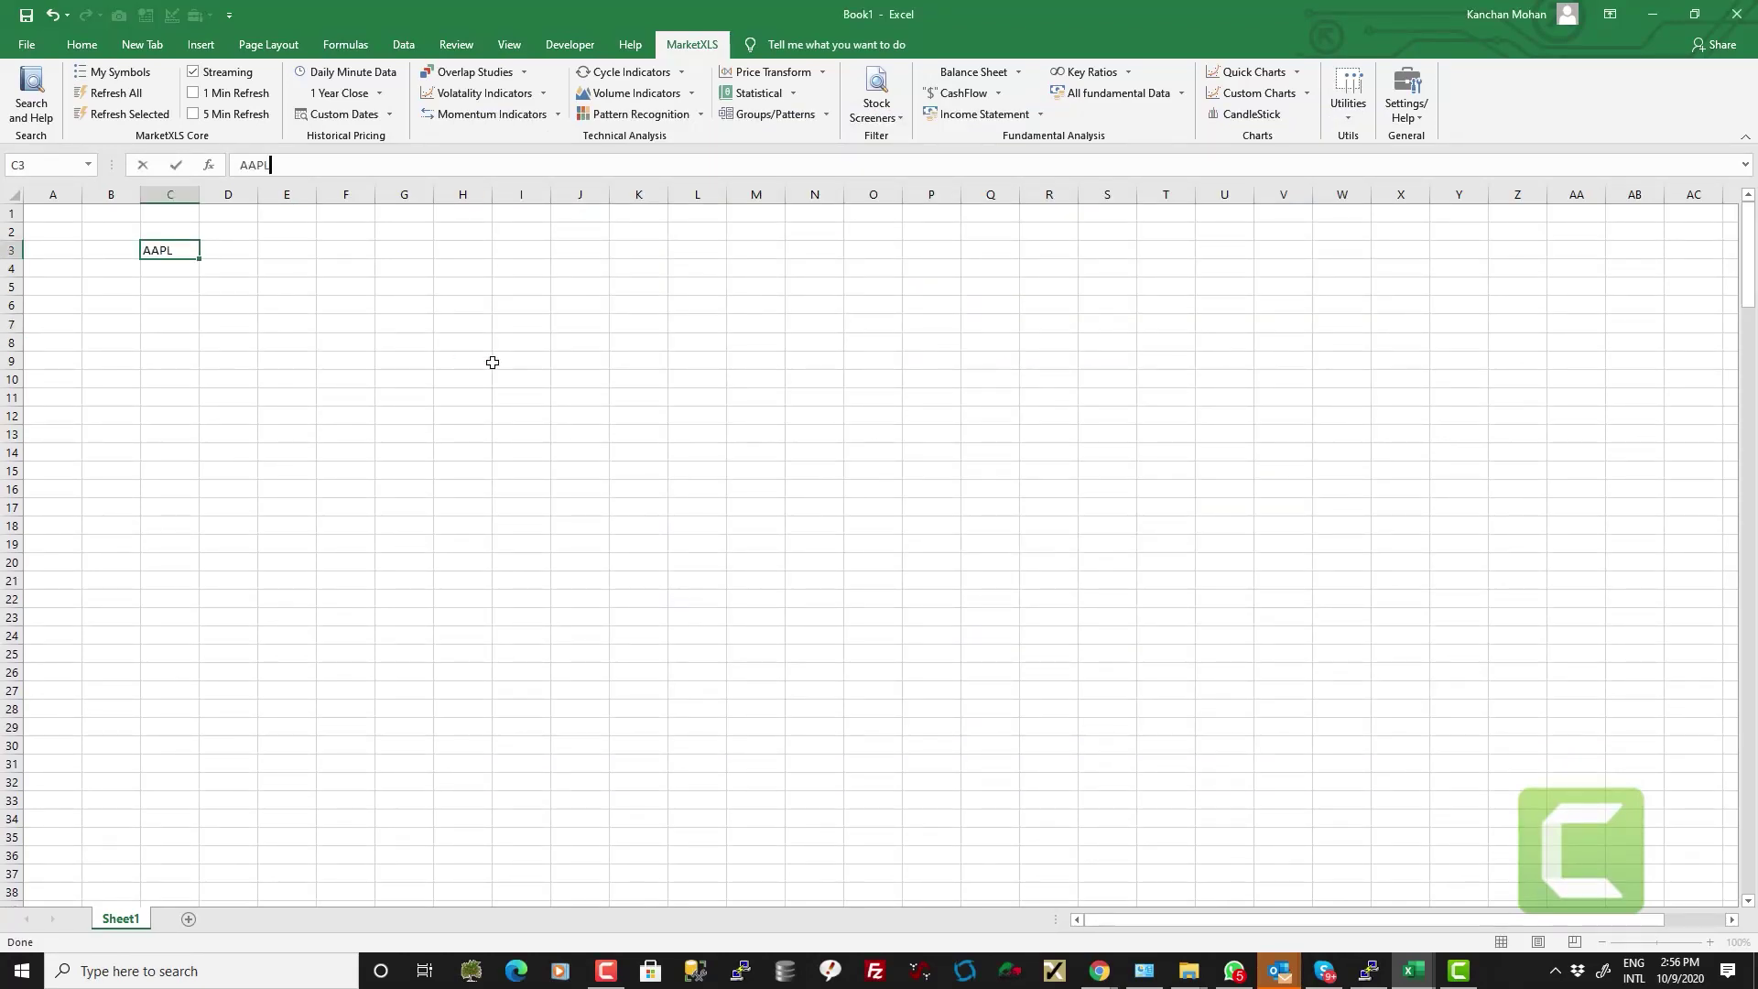
pyautogui.press('Return')
pyautogui.write('GE')
pyautogui.press('Return')
pyautogui.write('M')
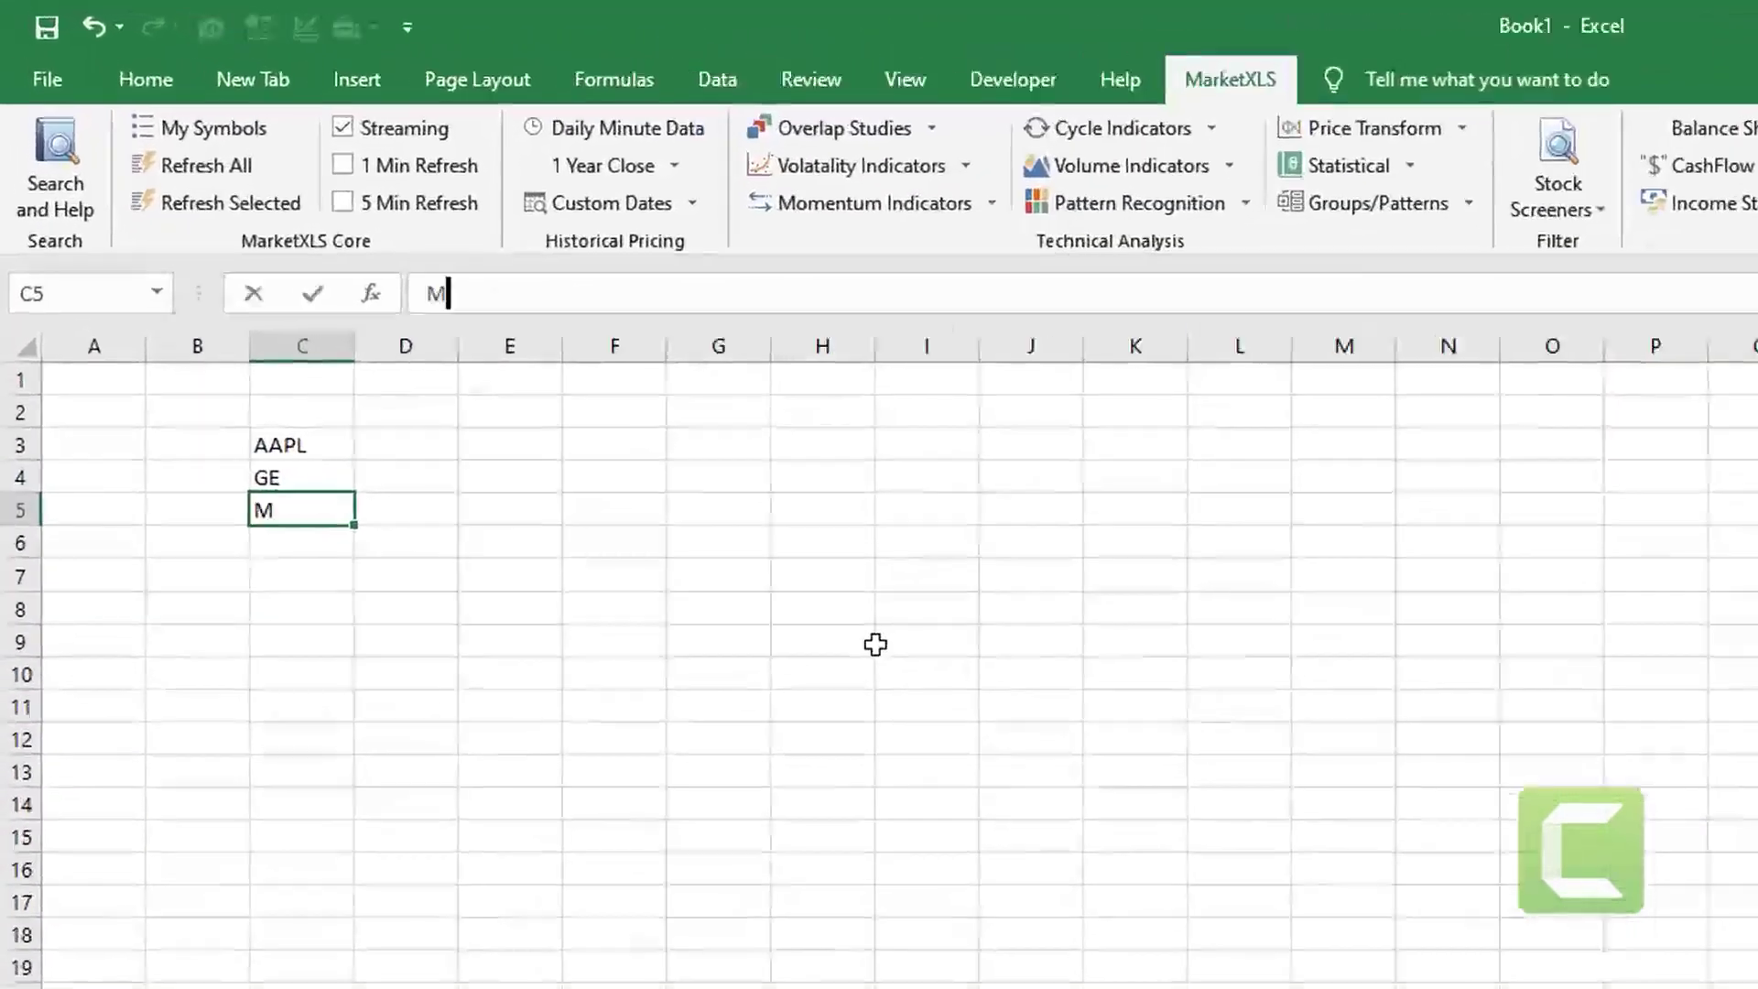
pyautogui.write('SFT')
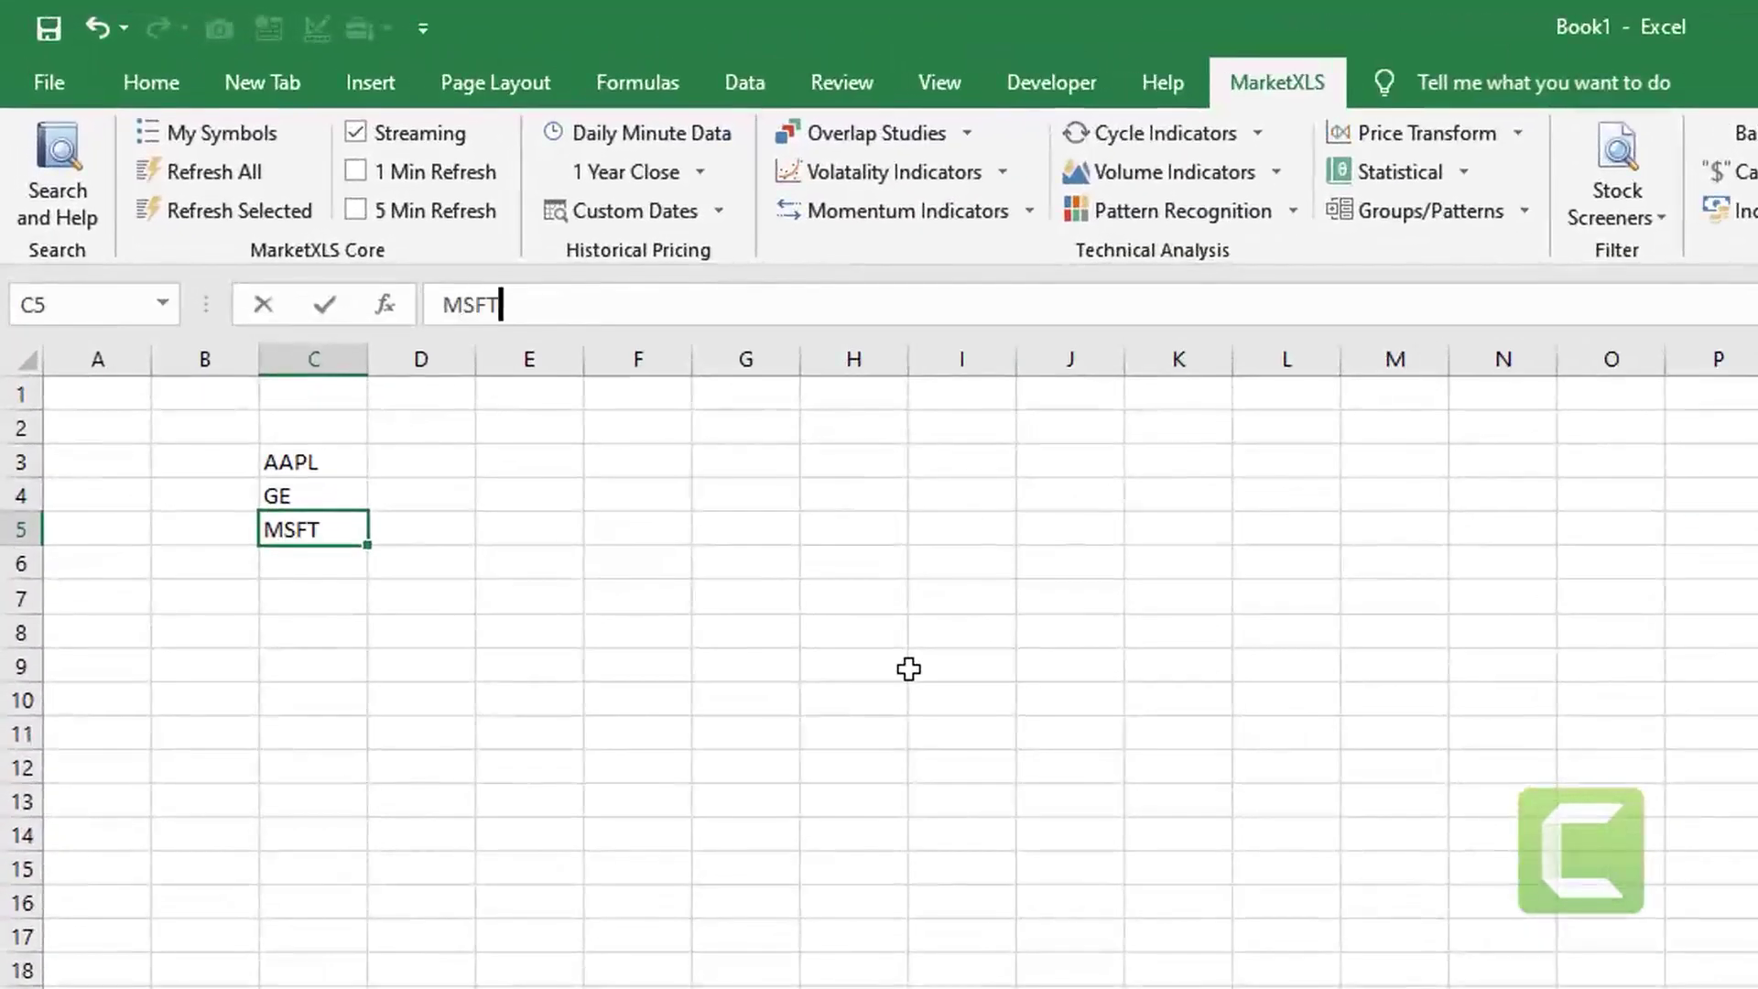
pyautogui.press('Return')
# - Enter =Last(C3) in D3 for AAPL's last price
pyautogui.press('Up')
pyautogui.press('Up')
pyautogui.press('Up')
pyautogui.press('Right')
pyautogui.write('=')
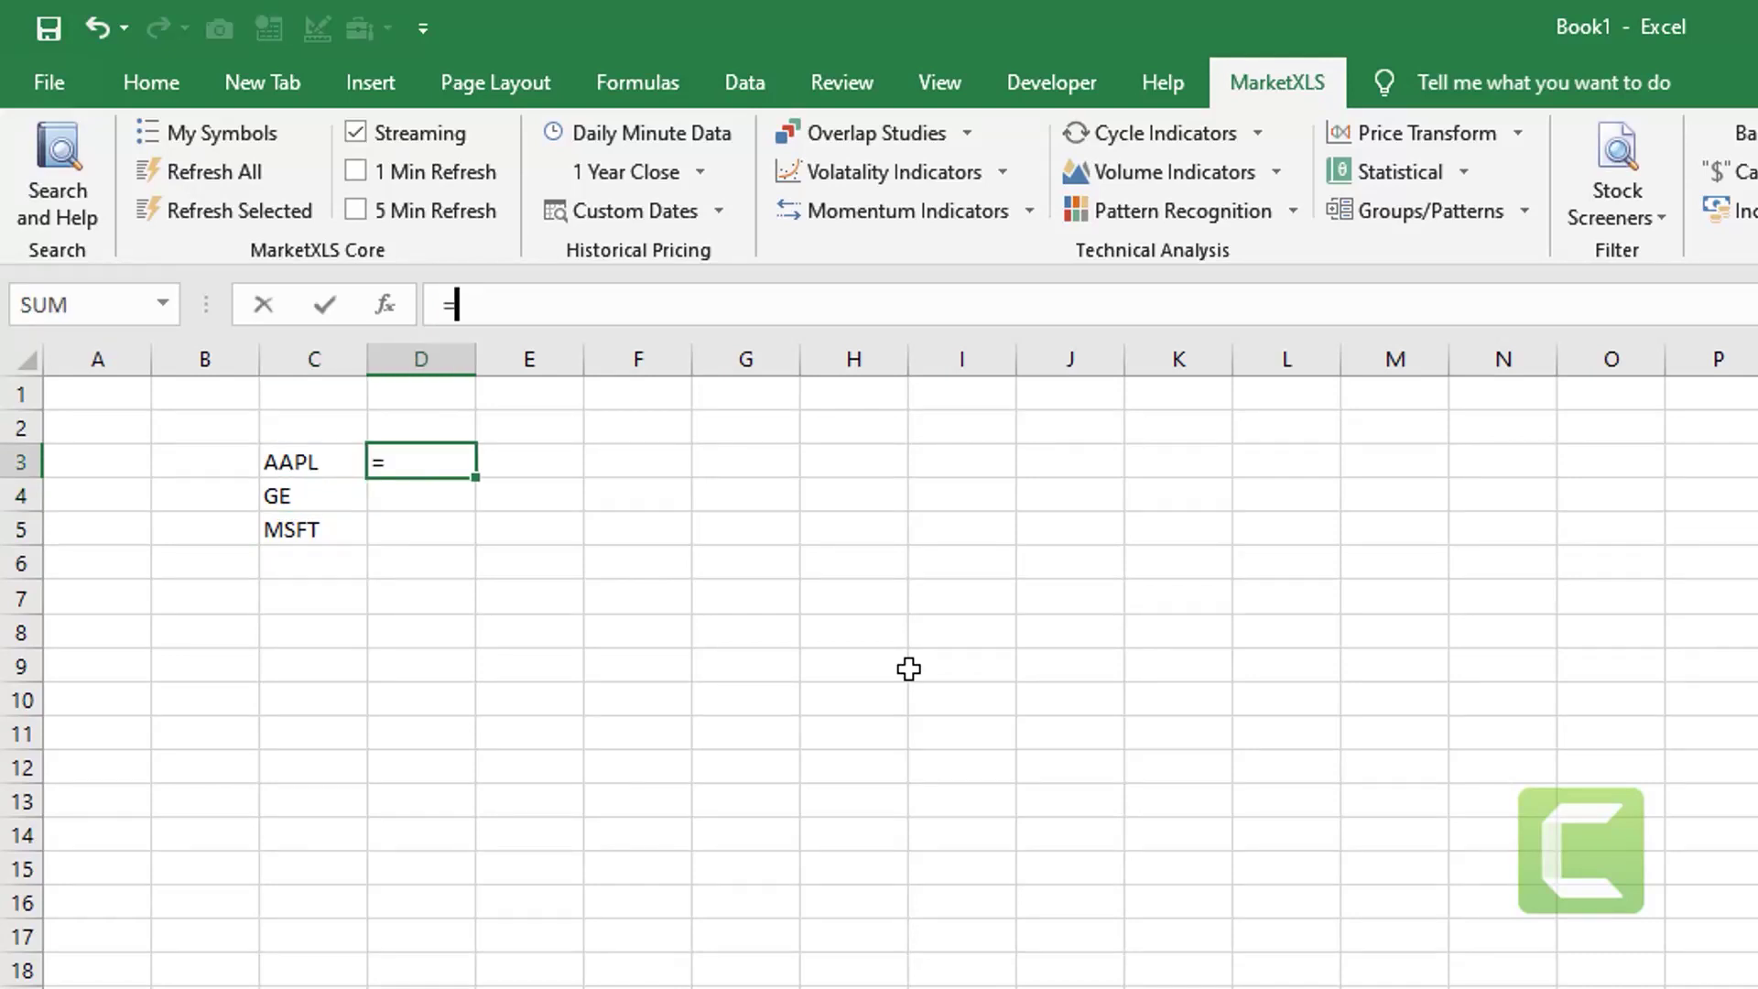
pyautogui.write('la')
pyautogui.press('Tab')
pyautogui.press('BackSpace')
pyautogui.press('BackSpace')
pyautogui.press('BackSpace')
pyautogui.press('BackSpace')
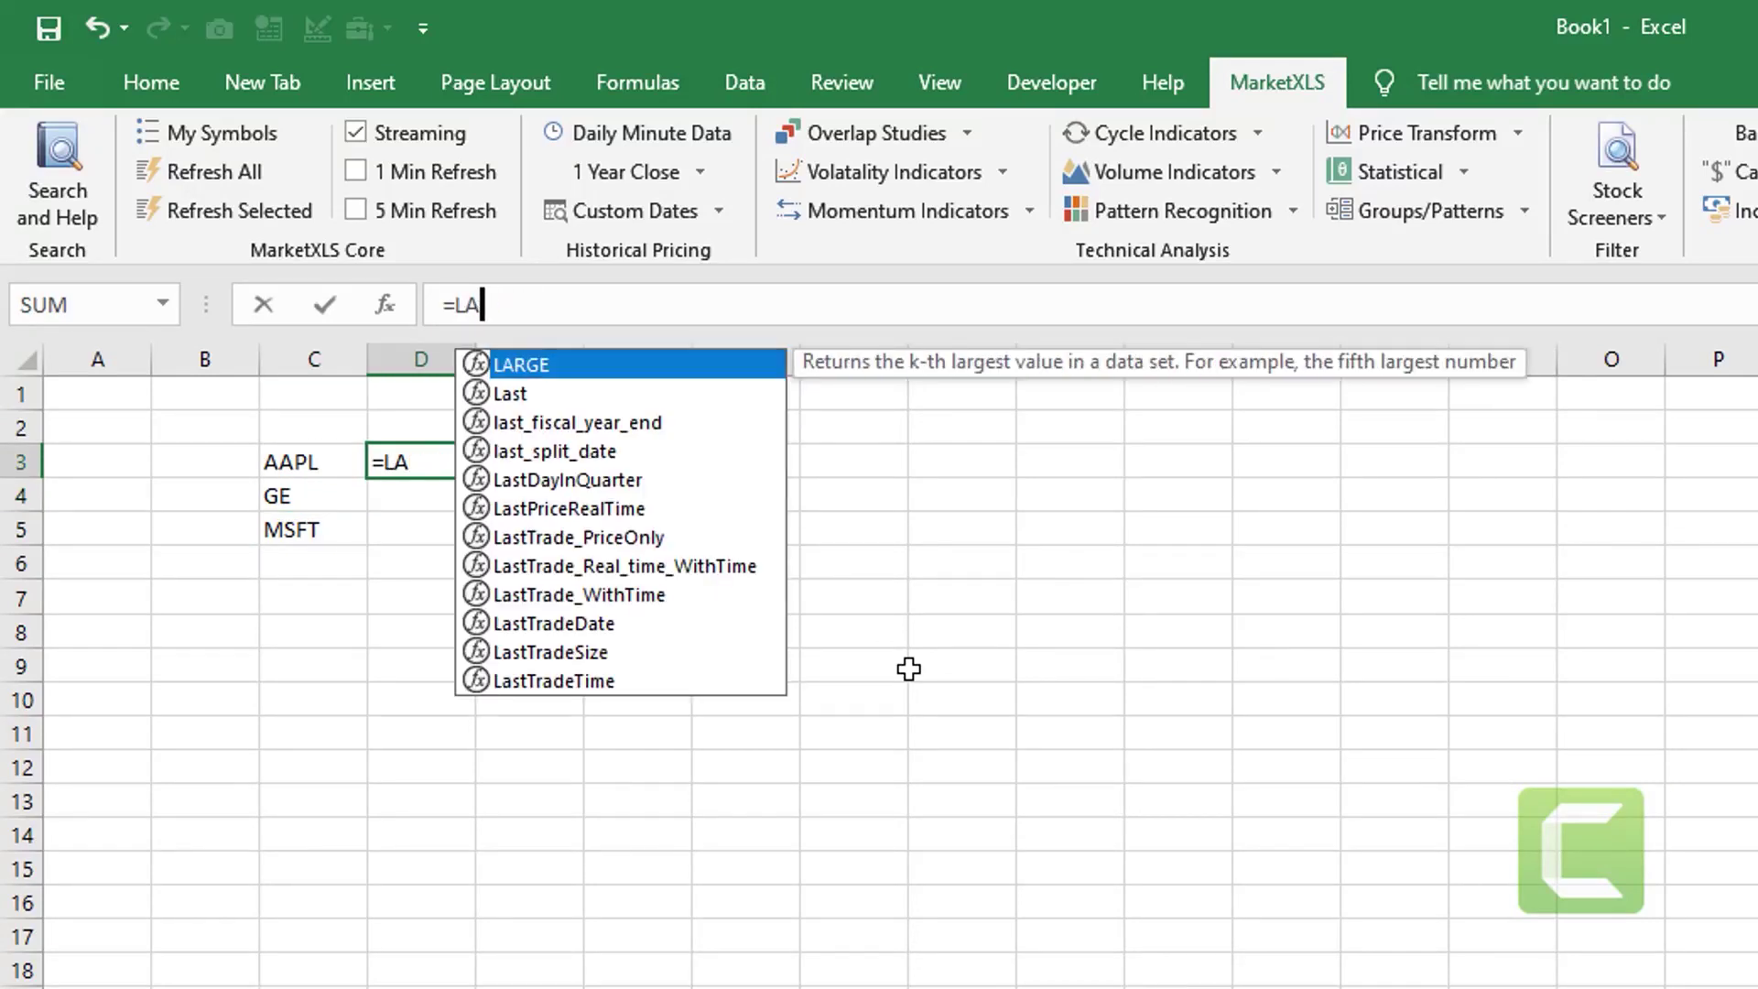
pyautogui.write('s')
pyautogui.press('Tab')
pyautogui.press('Left')
pyautogui.press('Return')
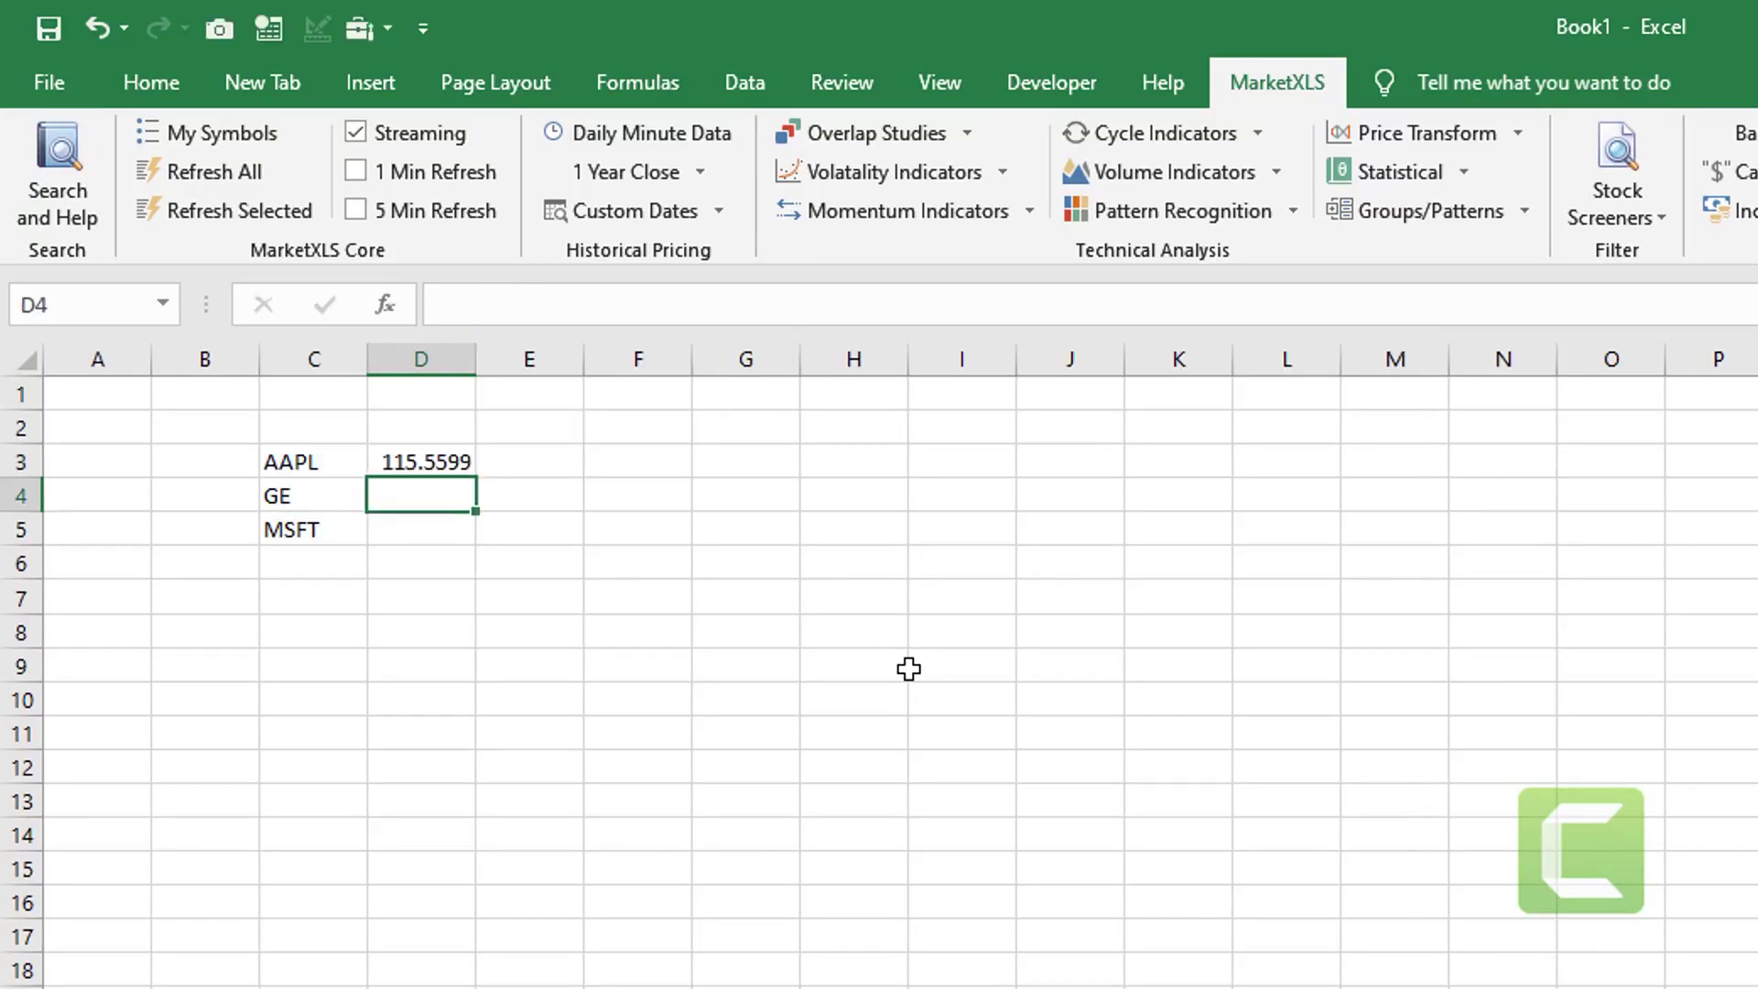
# - Copy the Last formula down to D4:D5 for GE and MSFT
pyautogui.press('Up')
pyautogui.hotkey('ctrl', 'c')
pyautogui.press('Down')
pyautogui.hotkey('shift', 'Down')
pyautogui.hotkey('ctrl', 'v')
pyautogui.press('Escape')
pyautogui.press('Up')
pyautogui.press('Right')
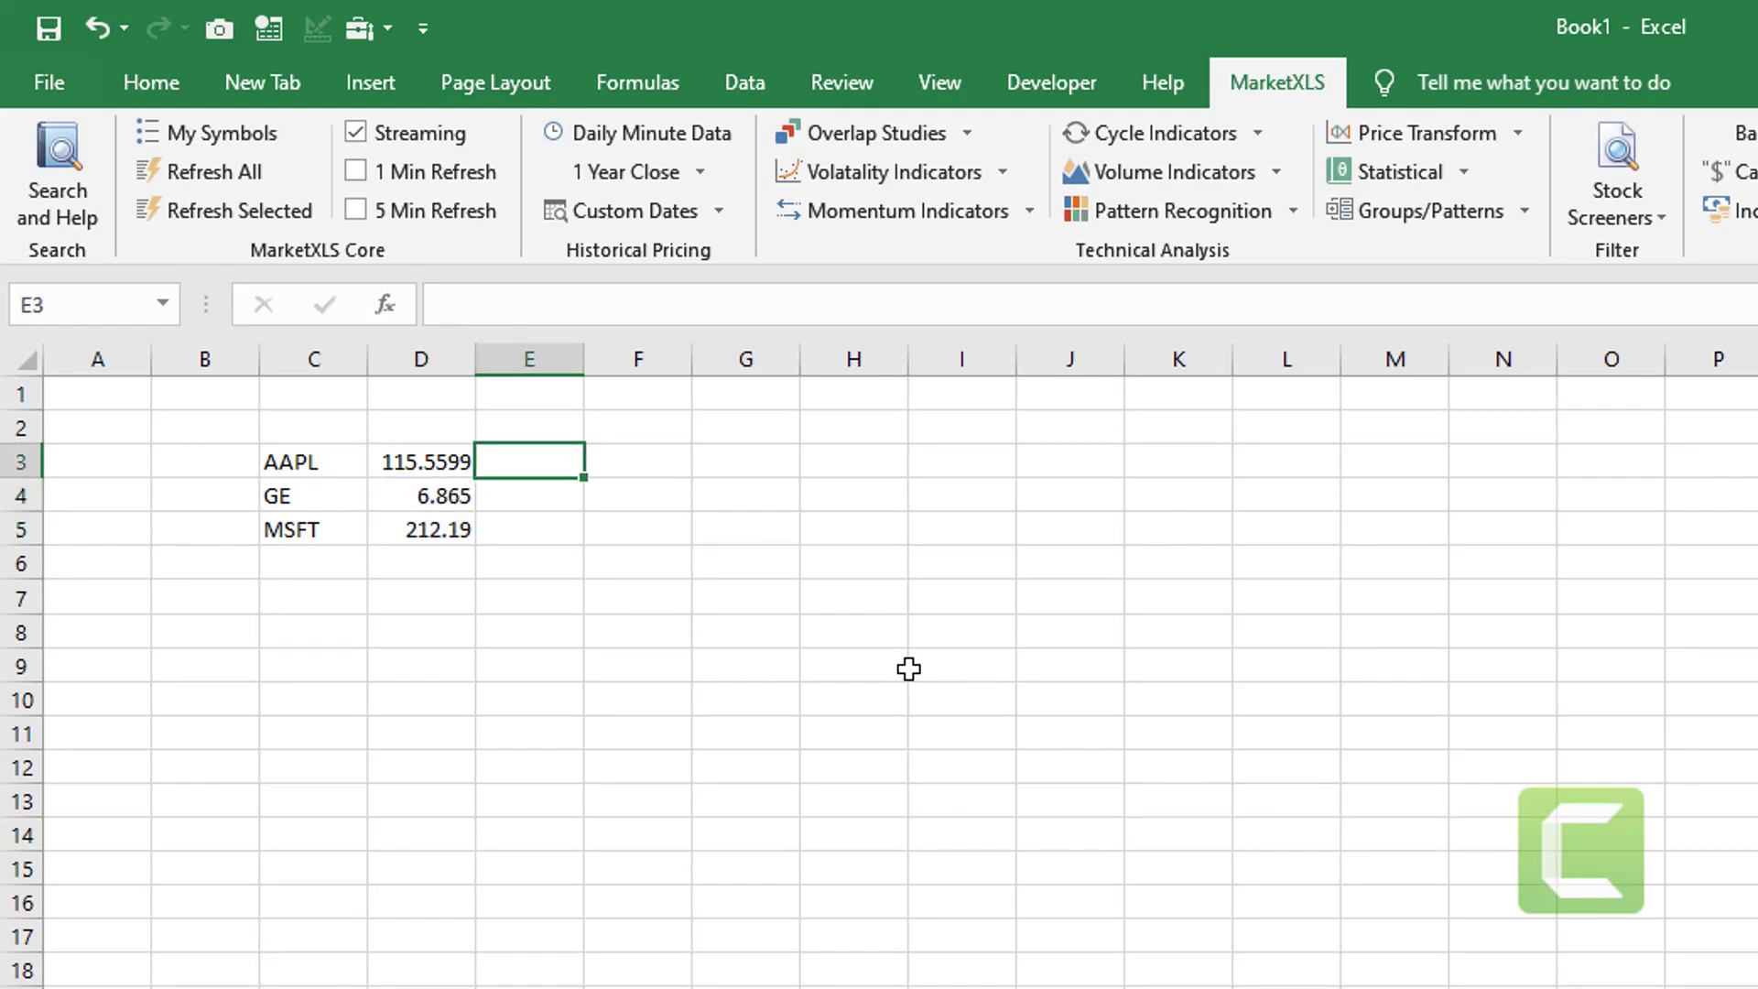
# - Enter =Ask(C3) in E3 and copy it down to E4:E5
pyautogui.write('=as')
pyautogui.press('Tab')
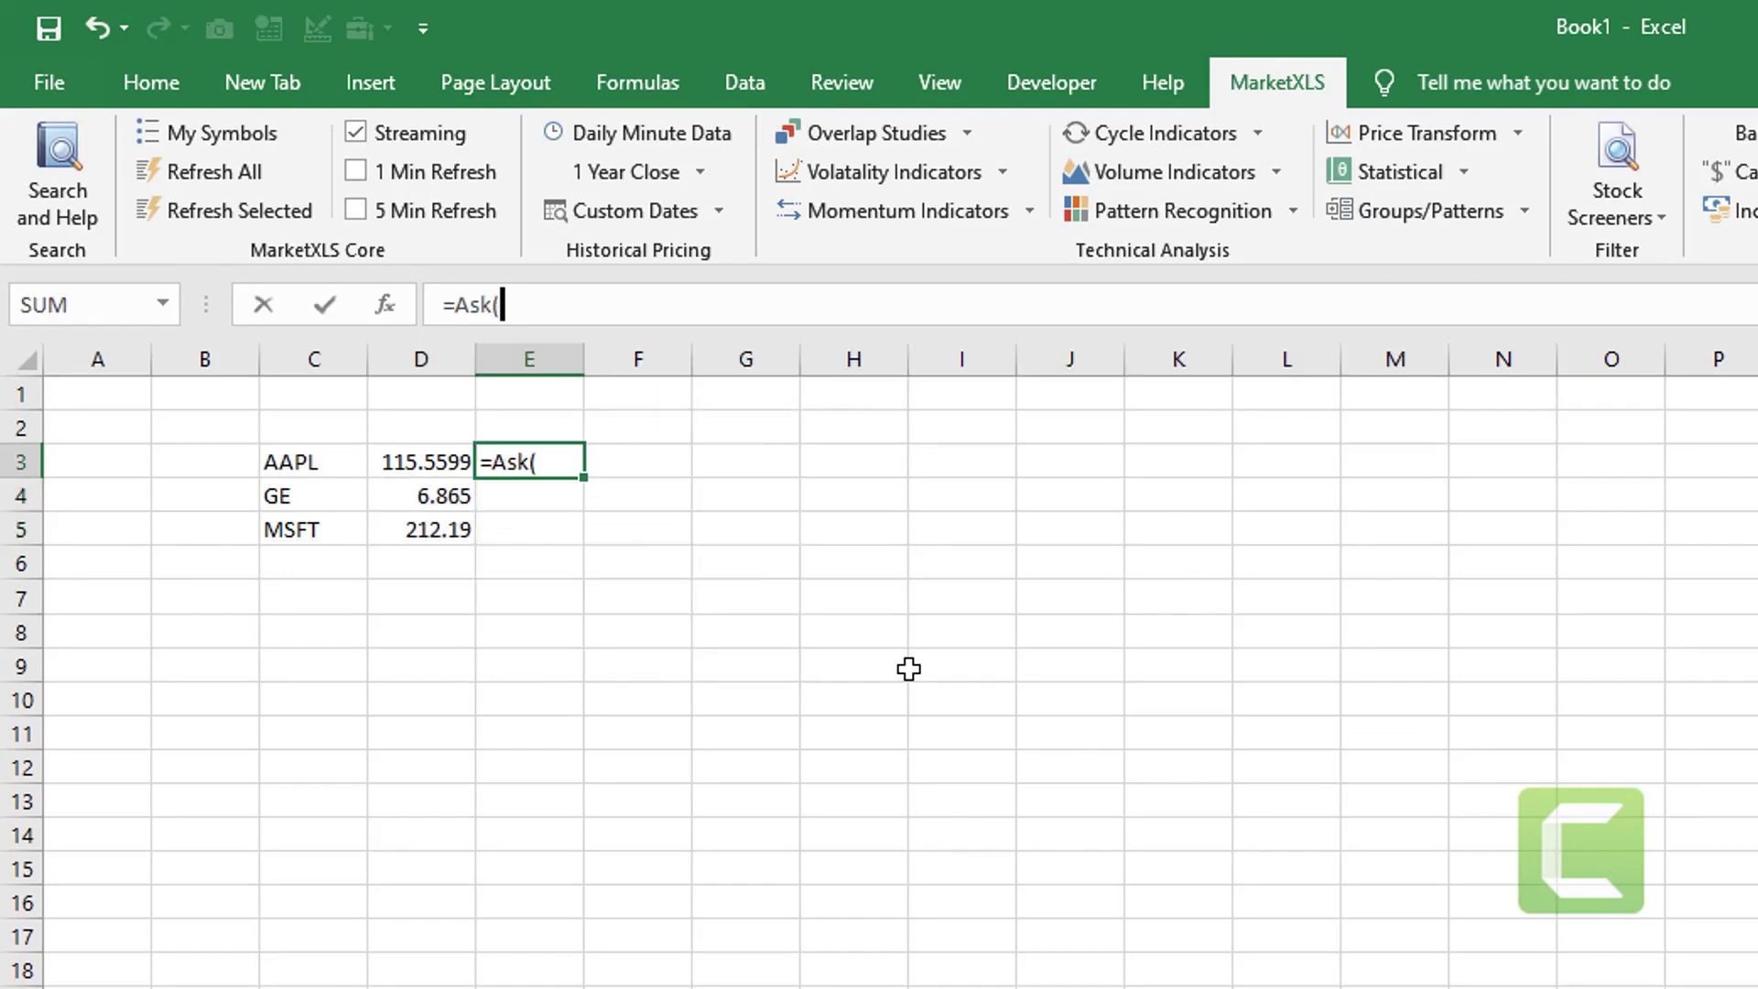
pyautogui.press('Left')
pyautogui.press('Left')
pyautogui.hotkey('ctrl', 'Return')
pyautogui.hotkey('ctrl', 'c')
pyautogui.press('Down')
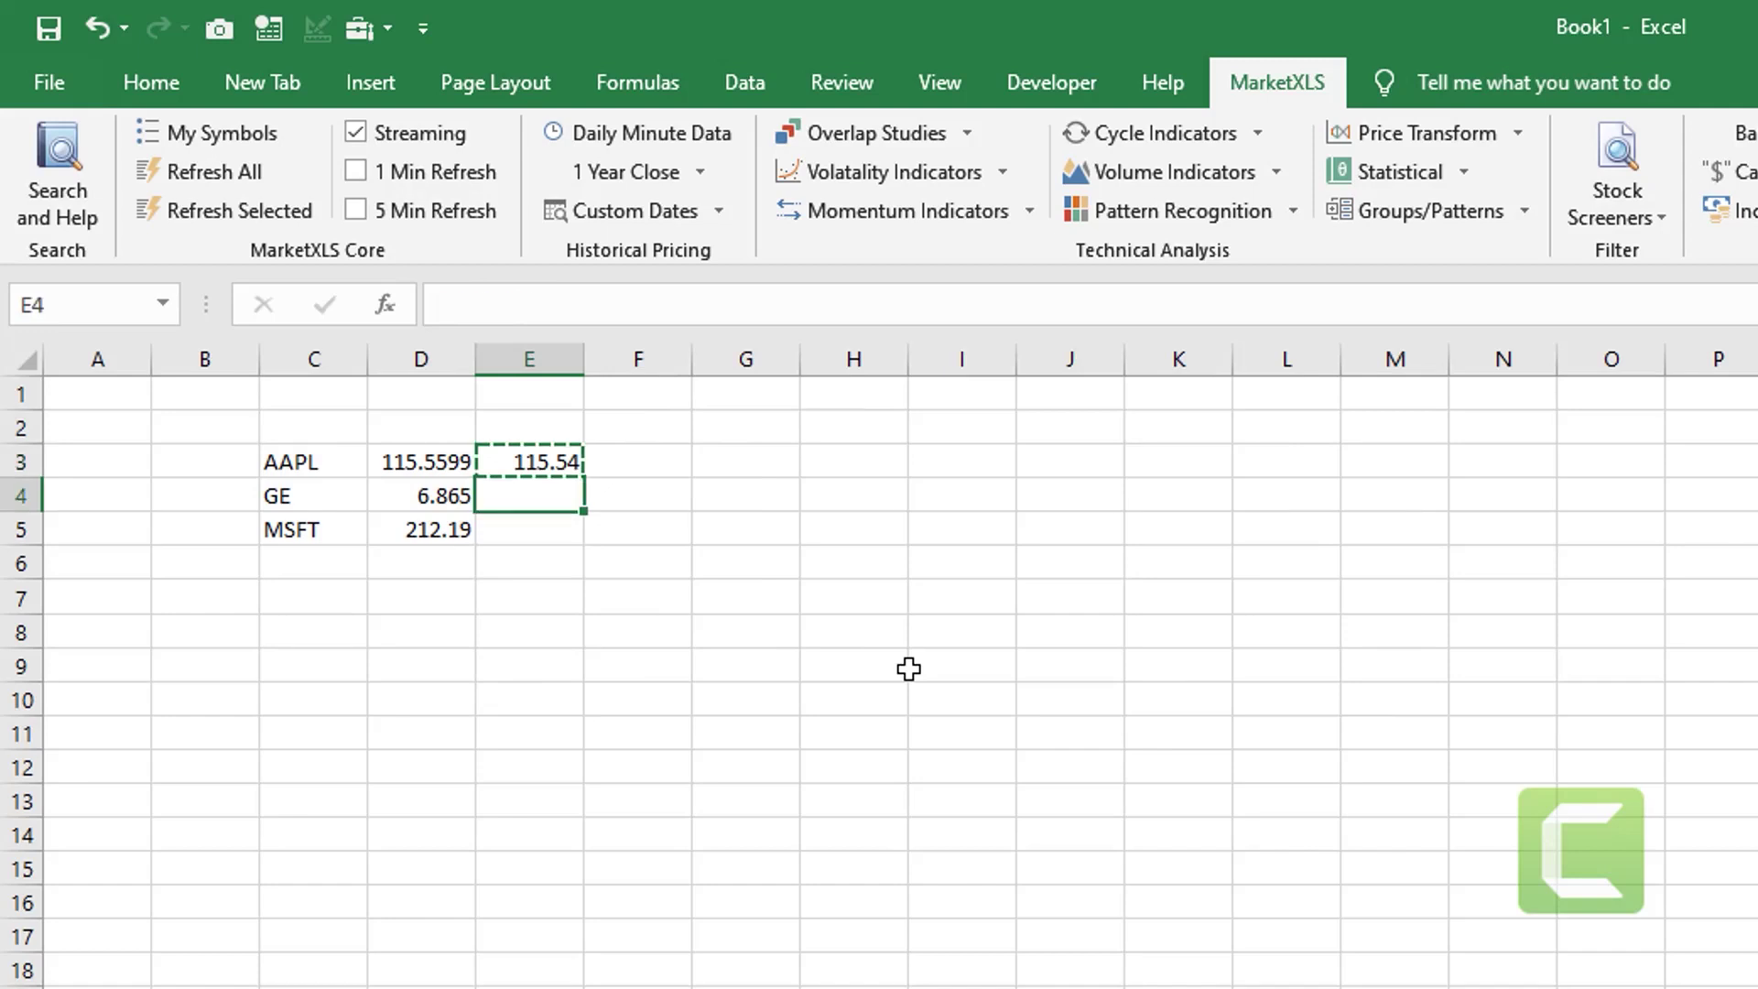
pyautogui.hotkey('shift', 'Down')
pyautogui.hotkey('ctrl', 'v')
pyautogui.press('Escape')
pyautogui.press('Up')
pyautogui.press('Right')
# - Put =QM_Stream_Last(C3) streaming last prices in F3 and copy toward F4:F5
pyautogui.write('=')
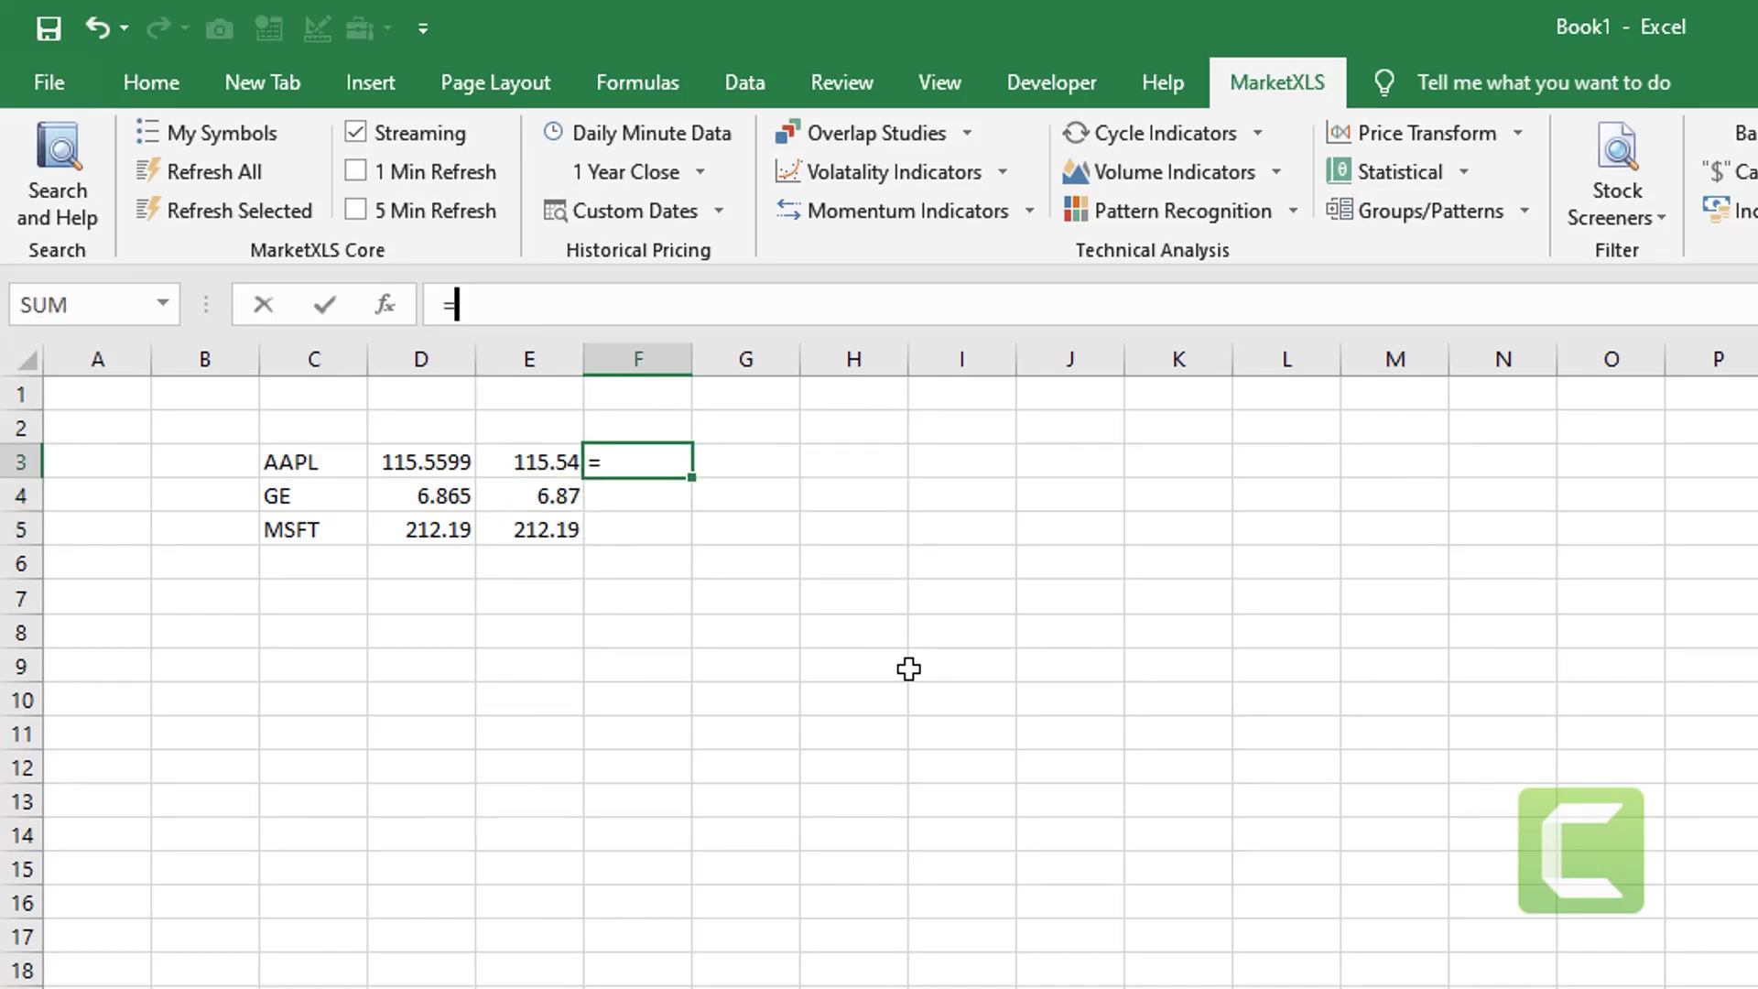
pyautogui.write('qm_stream_la')
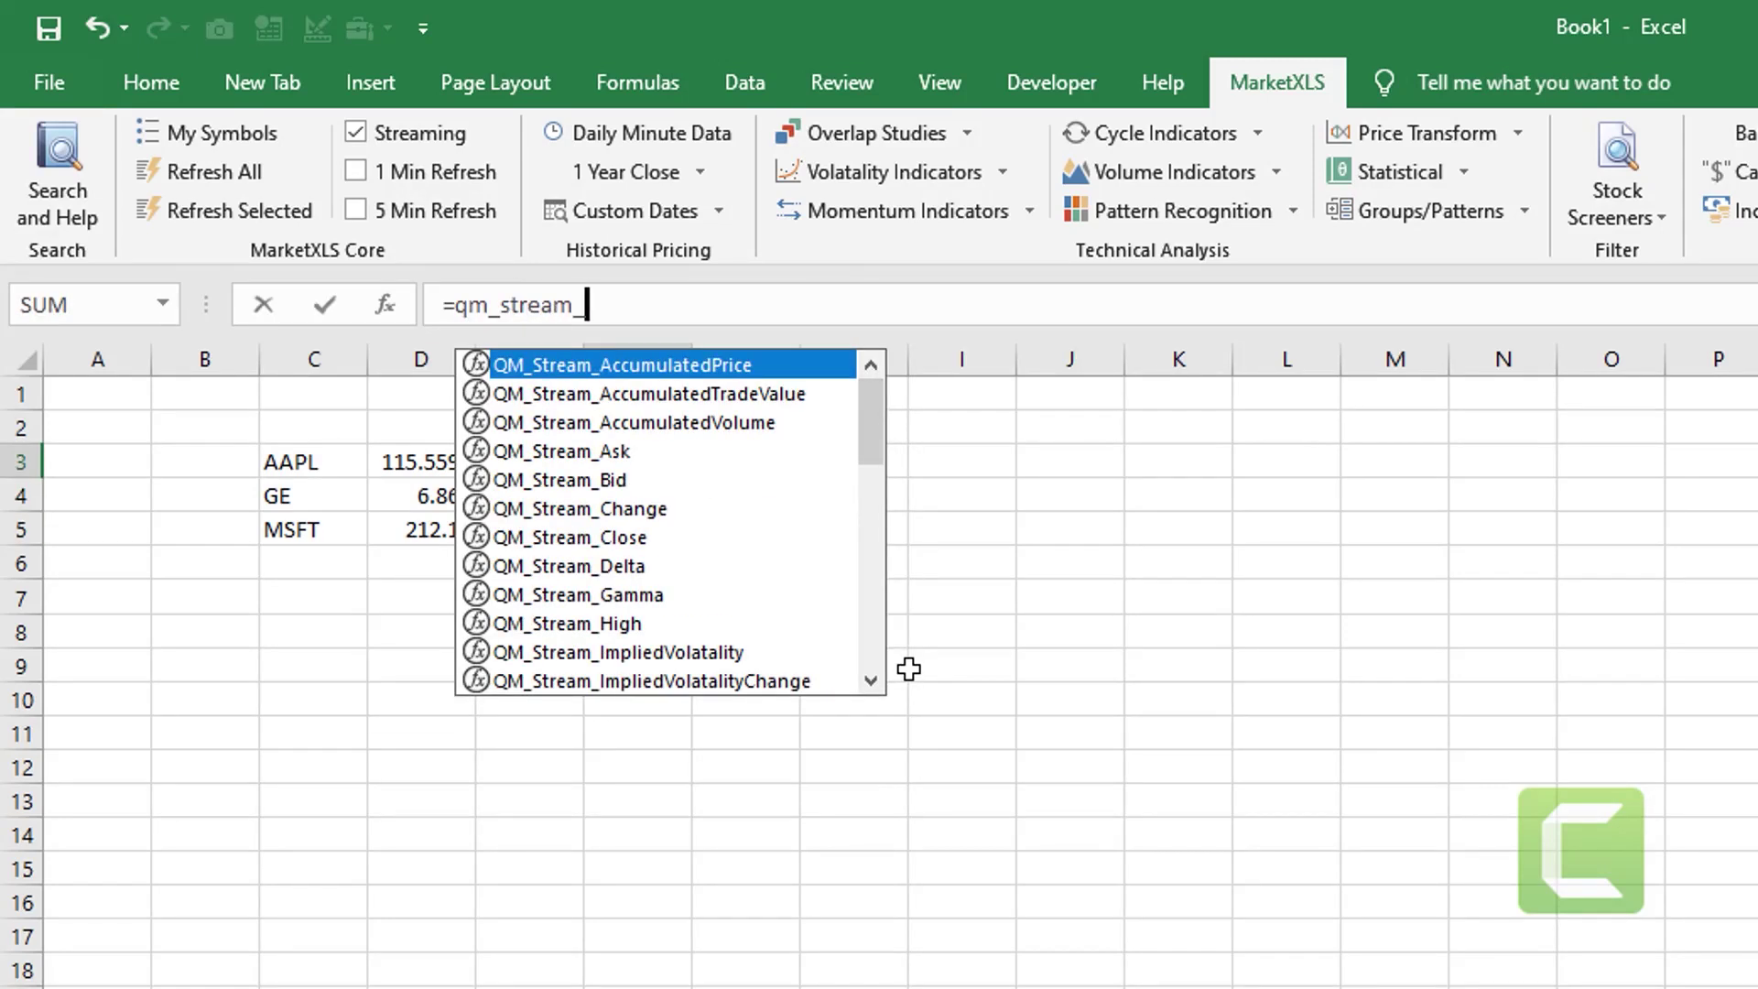
pyautogui.press('Tab')
pyautogui.press('Left')
pyautogui.press('Left')
pyautogui.press('Left')
pyautogui.press('Return')
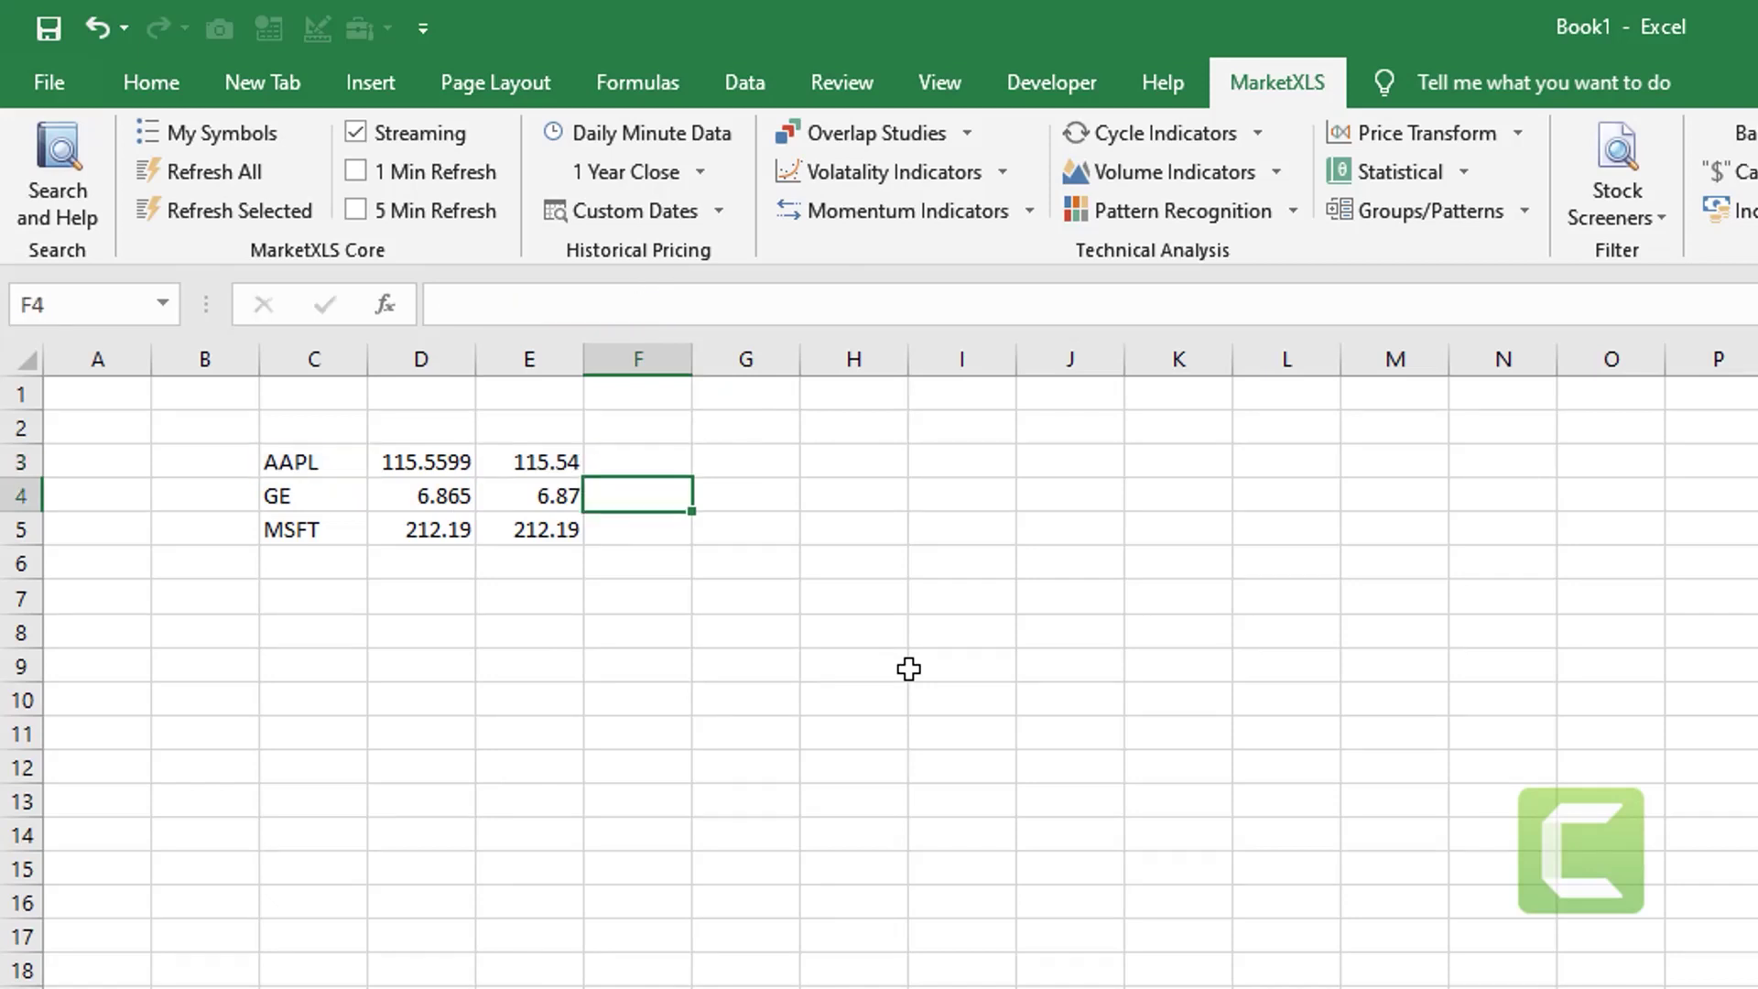
pyautogui.press('Up')
pyautogui.hotkey('ctrl', 'c')
pyautogui.press('Down')
pyautogui.hotkey('shift', 'Down')
pyautogui.press('Escape')
pyautogui.press('Up')
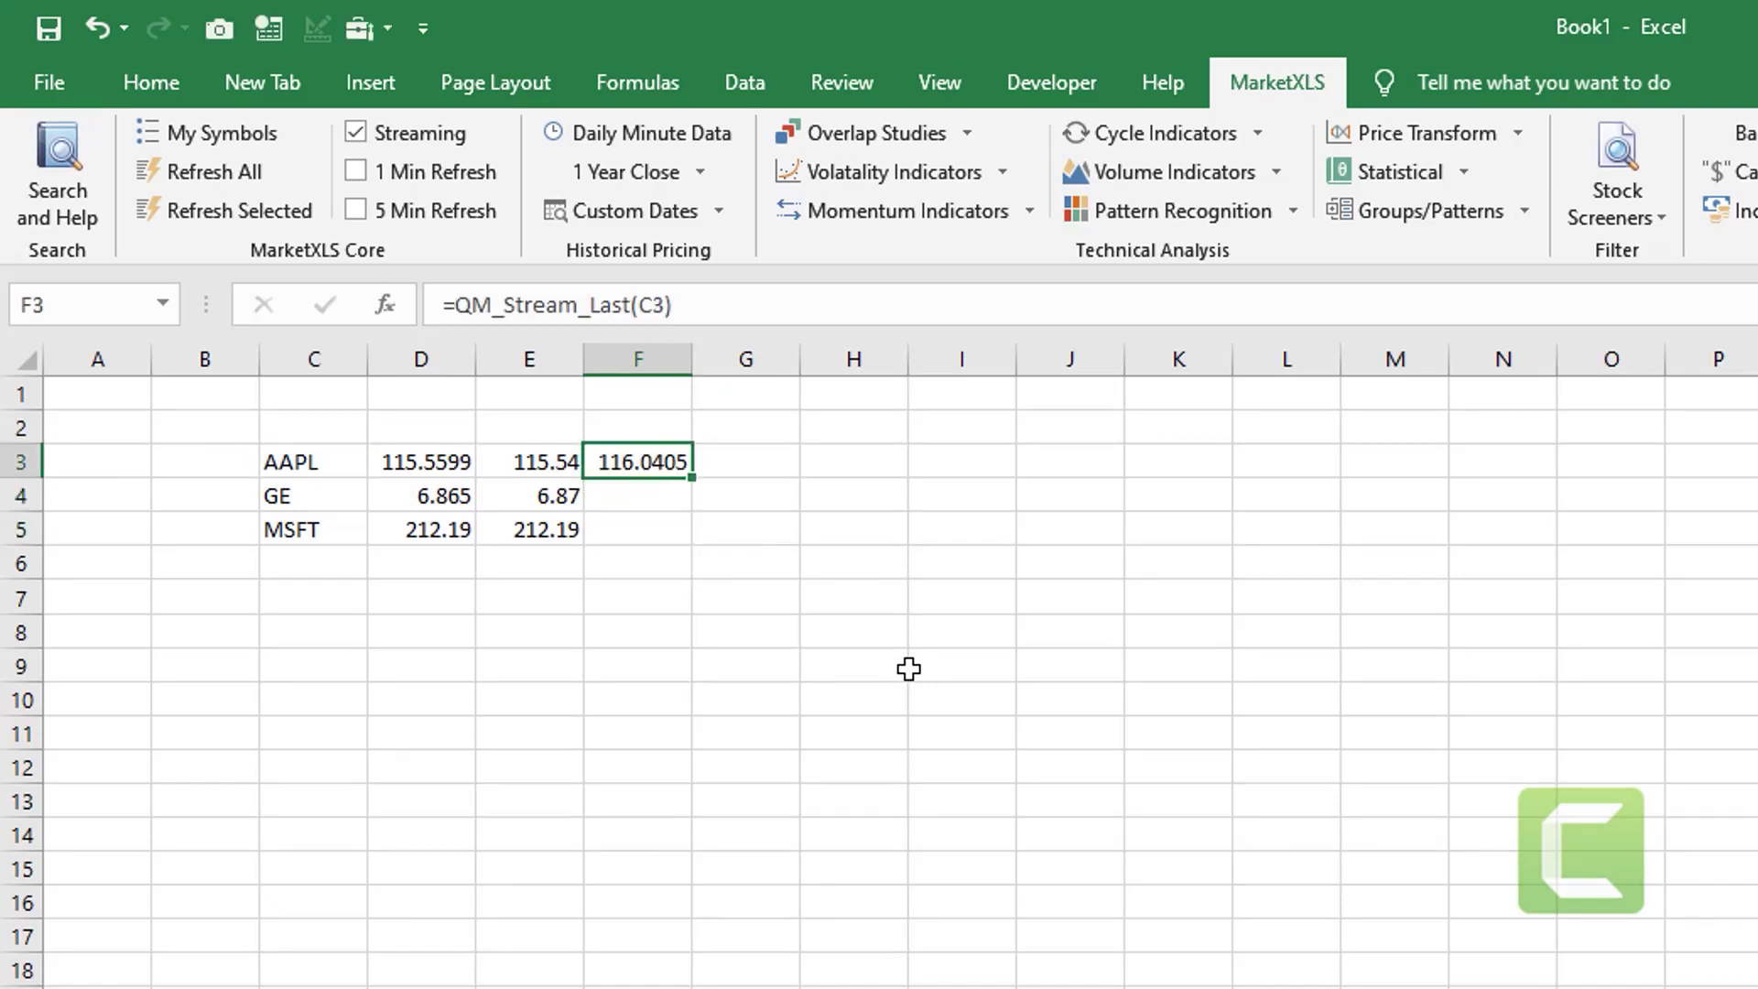
pyautogui.press('Right')
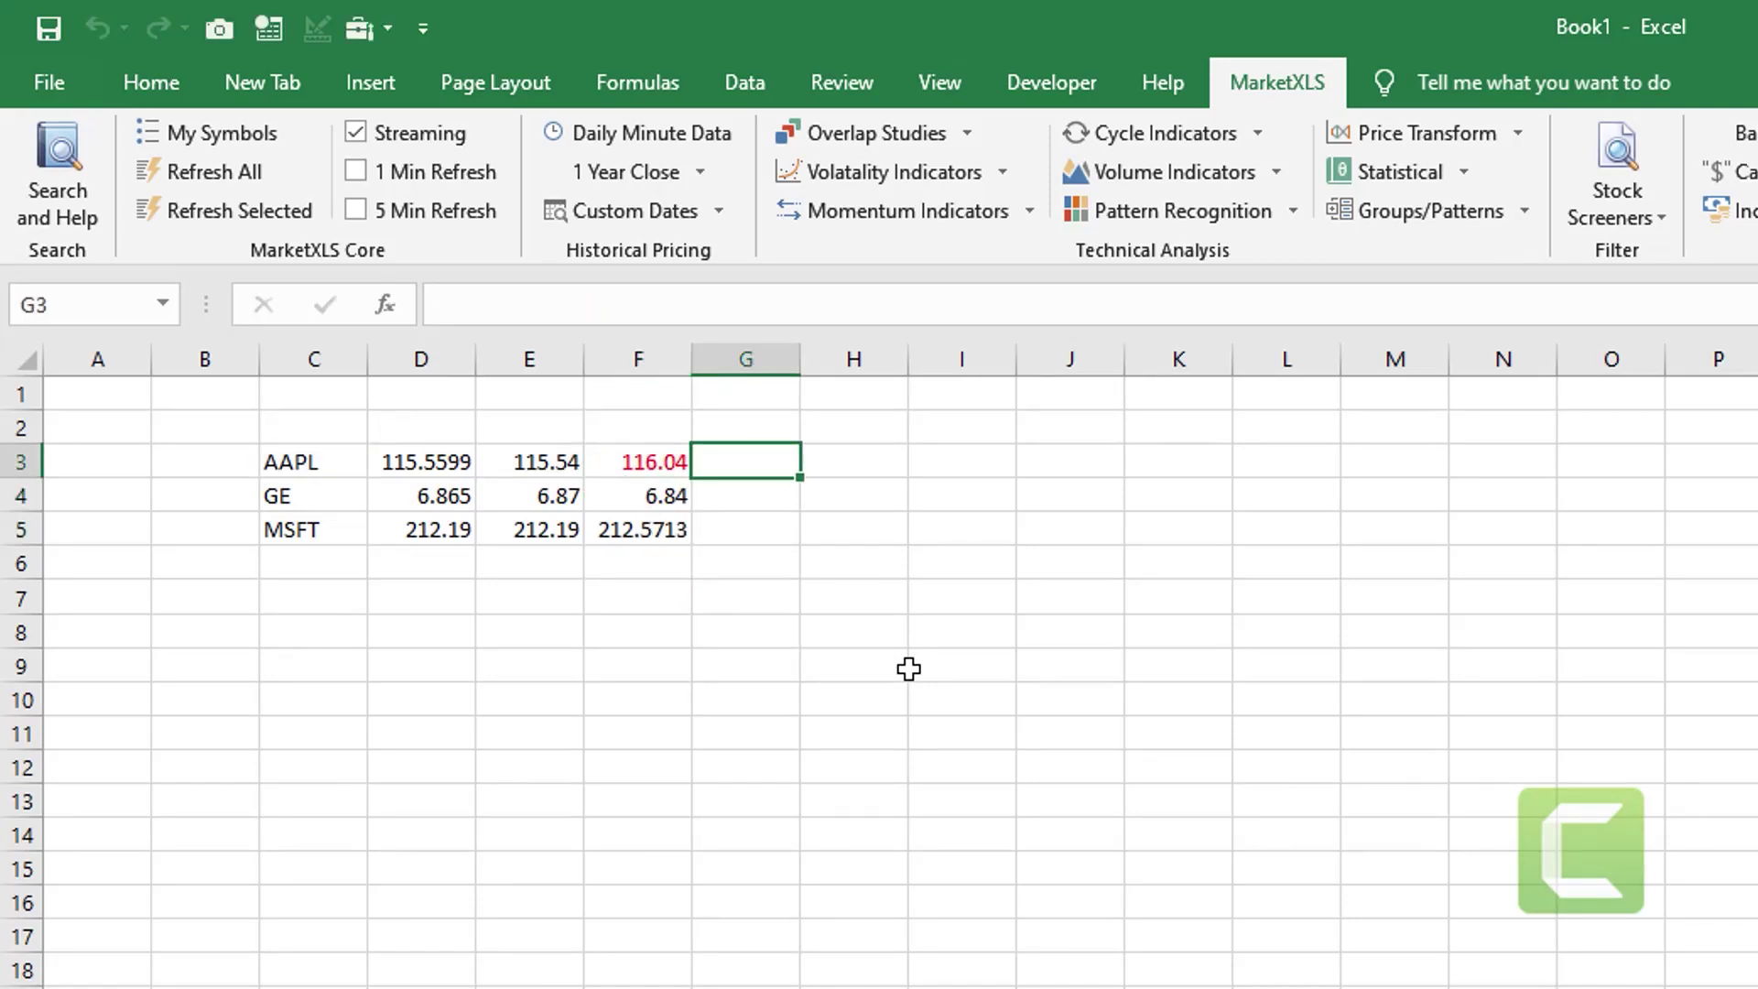
# - Enter =QM_Stream_Ask(C3) in G3 and paste it into G4:G5
pyautogui.write('=q')
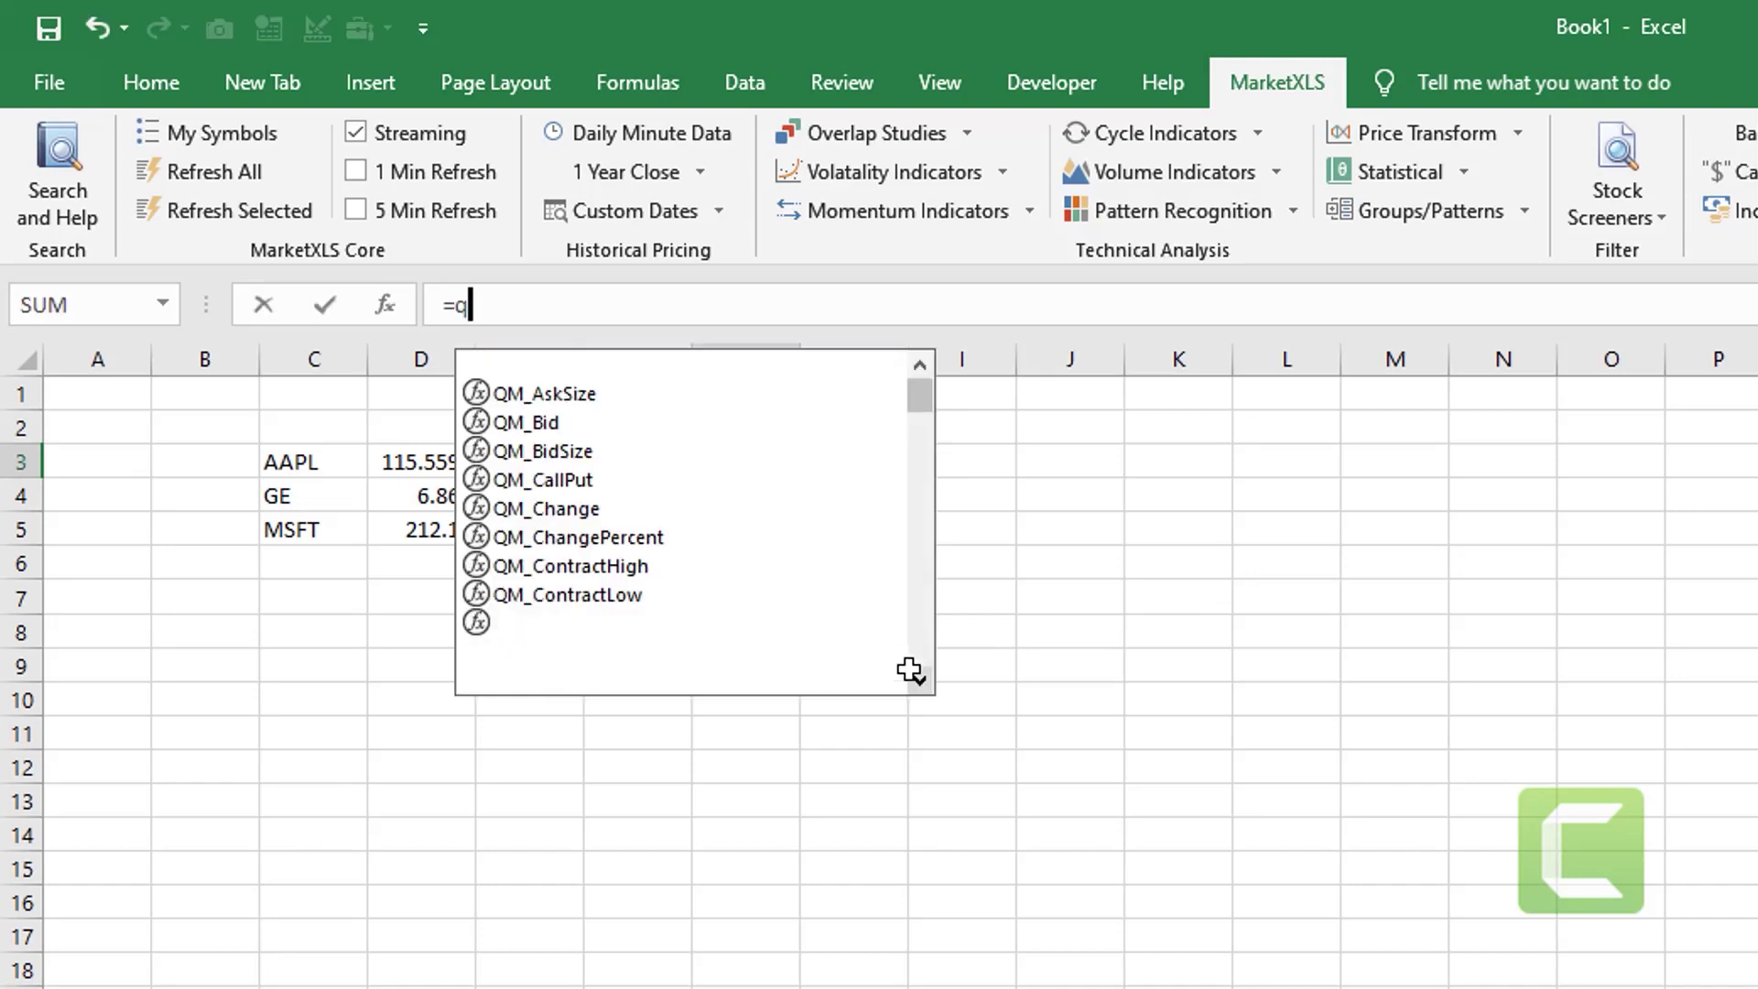
pyautogui.write('m_stream')
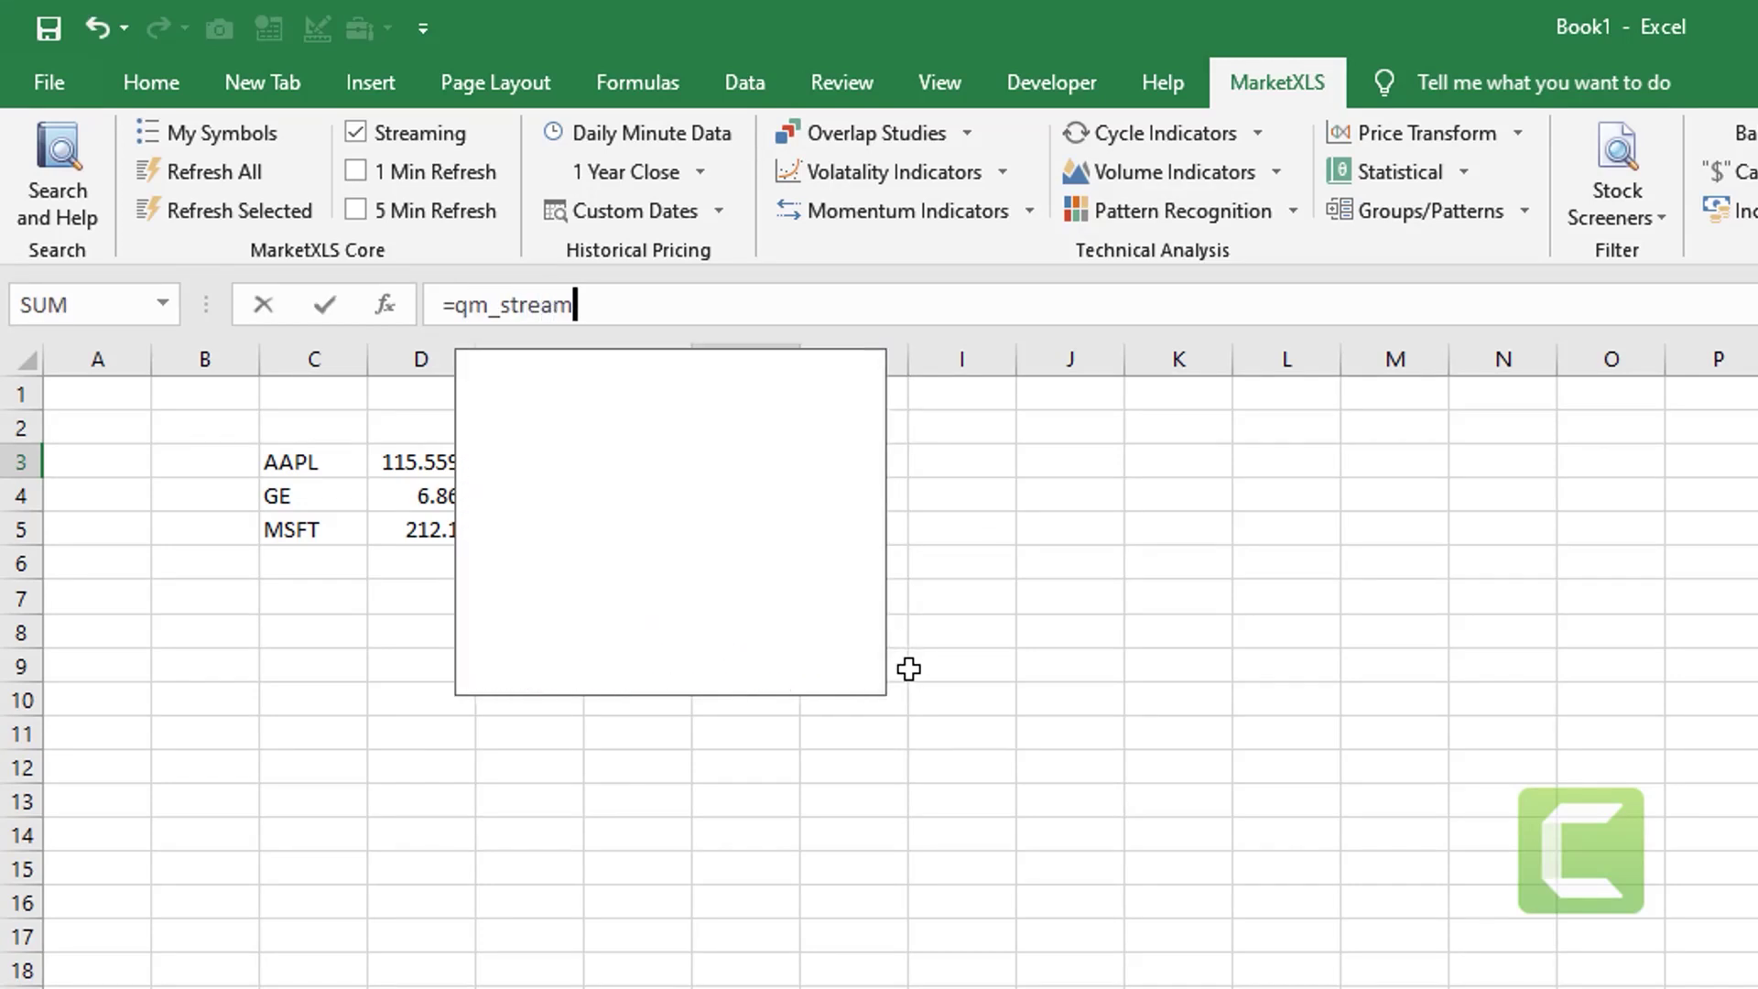
pyautogui.write('_ask')
pyautogui.press('Tab')
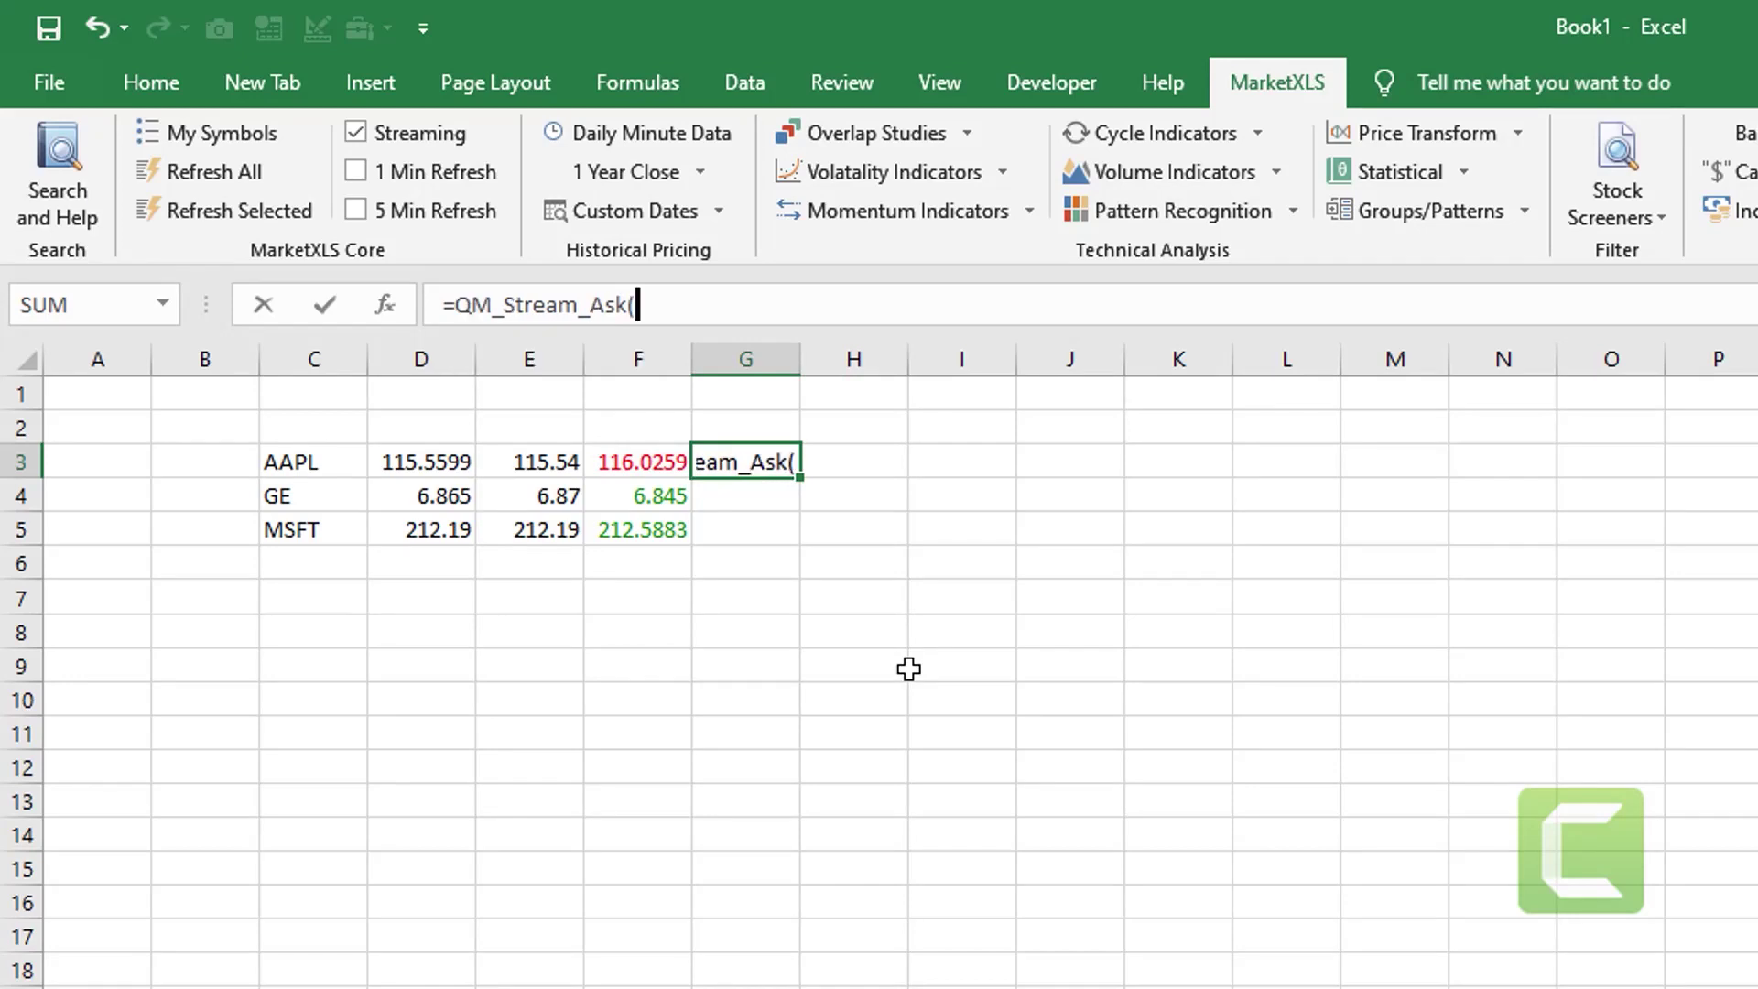
pyautogui.press('Left')
pyautogui.press('Left')
pyautogui.press('Left')
pyautogui.press('Left')
pyautogui.press('Left')
pyautogui.press('Left')
pyautogui.press('Right')
pyautogui.press('Right')
pyautogui.hotkey('ctrl', 'Return')
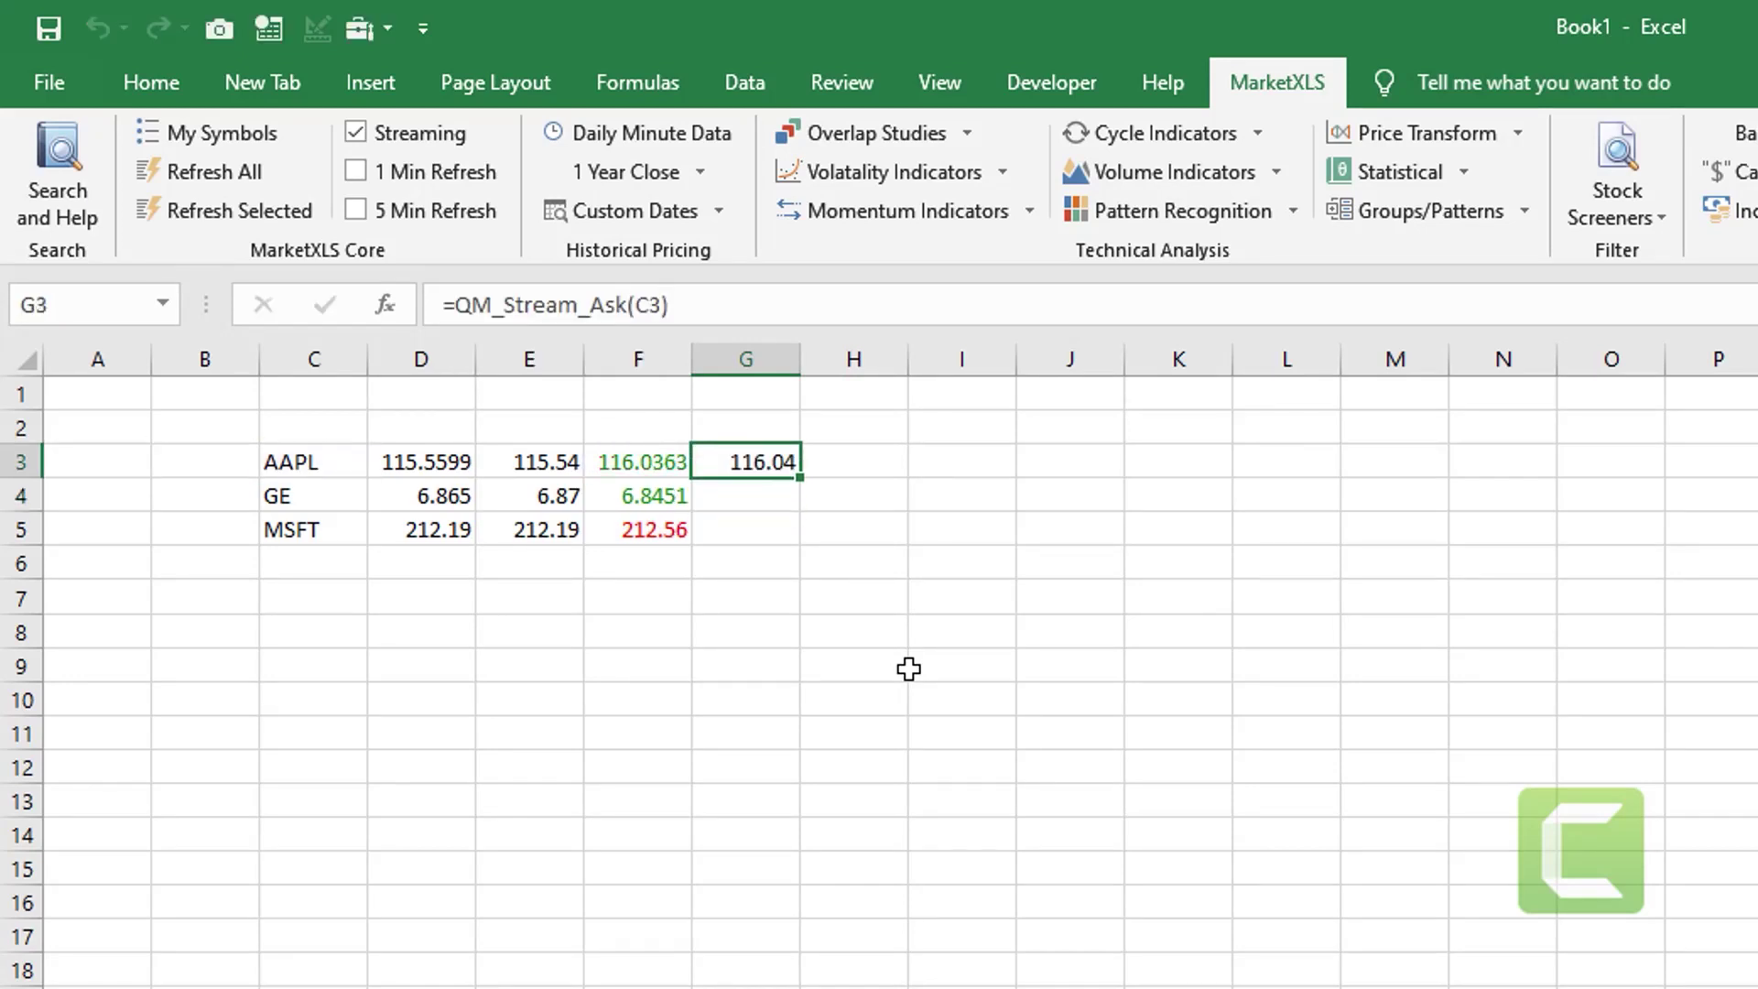
pyautogui.hotkey('ctrl', 'c')
pyautogui.press('Down')
pyautogui.hotkey('shift', 'Down')
pyautogui.hotkey('ctrl', 'v')
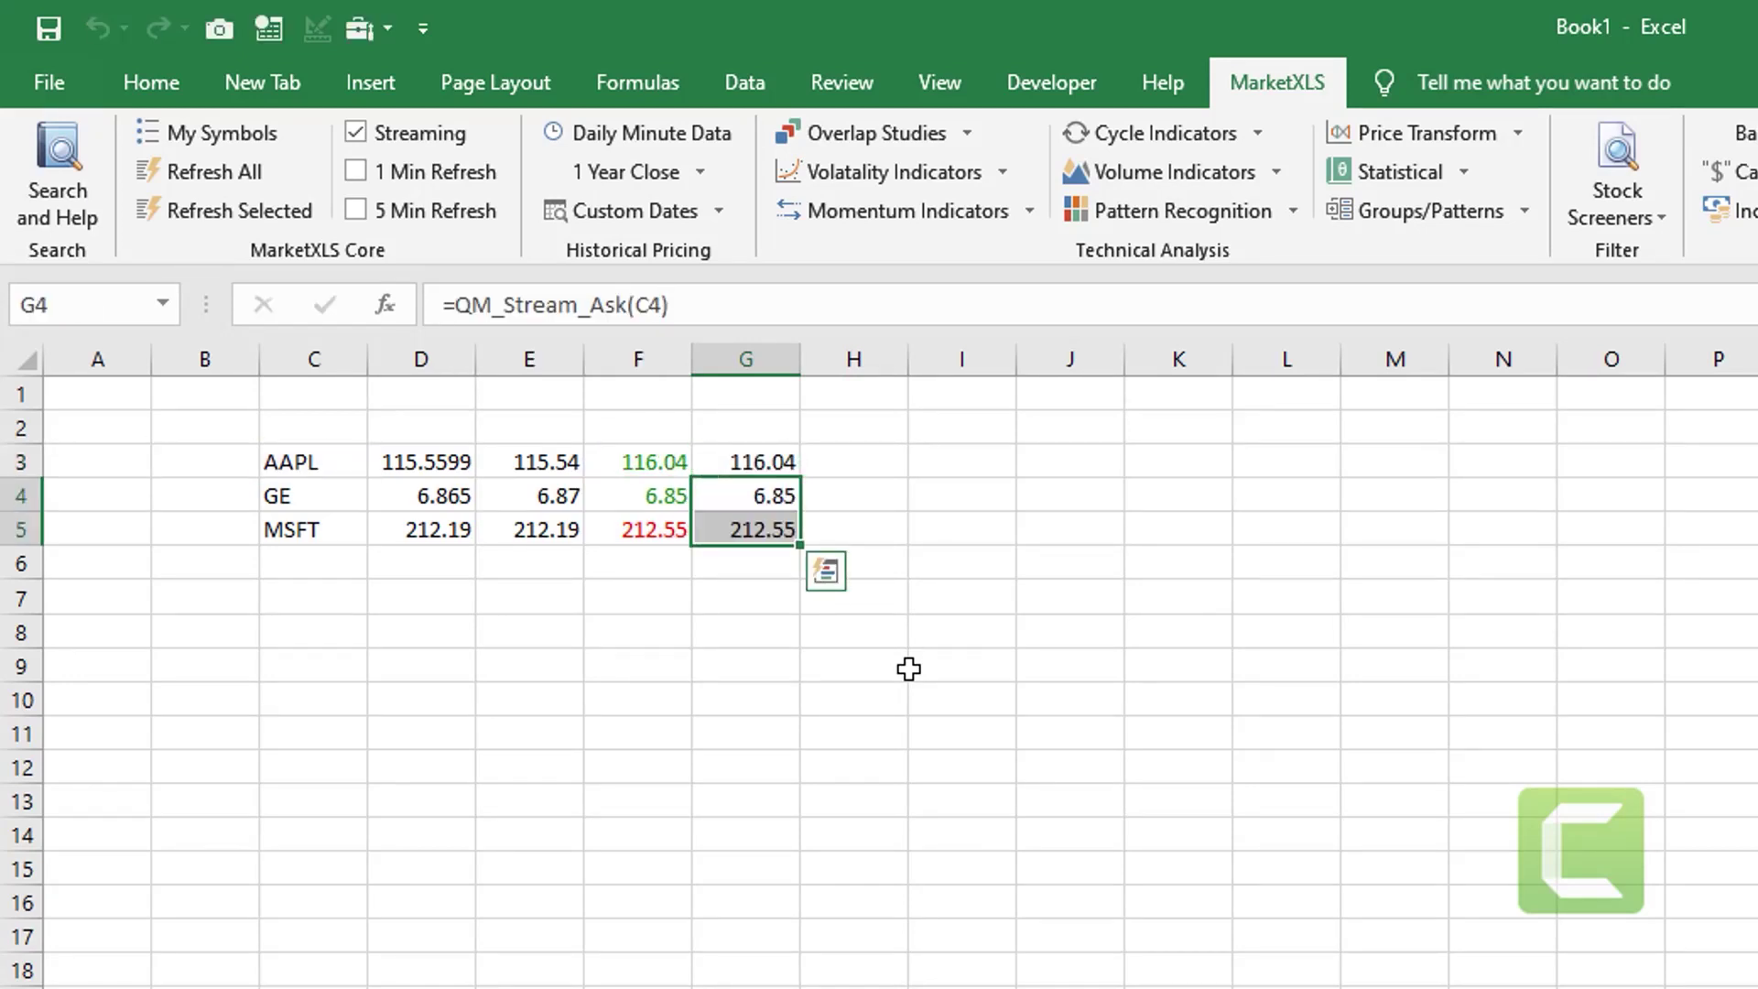
pyautogui.press('Up')
pyautogui.press('Right')
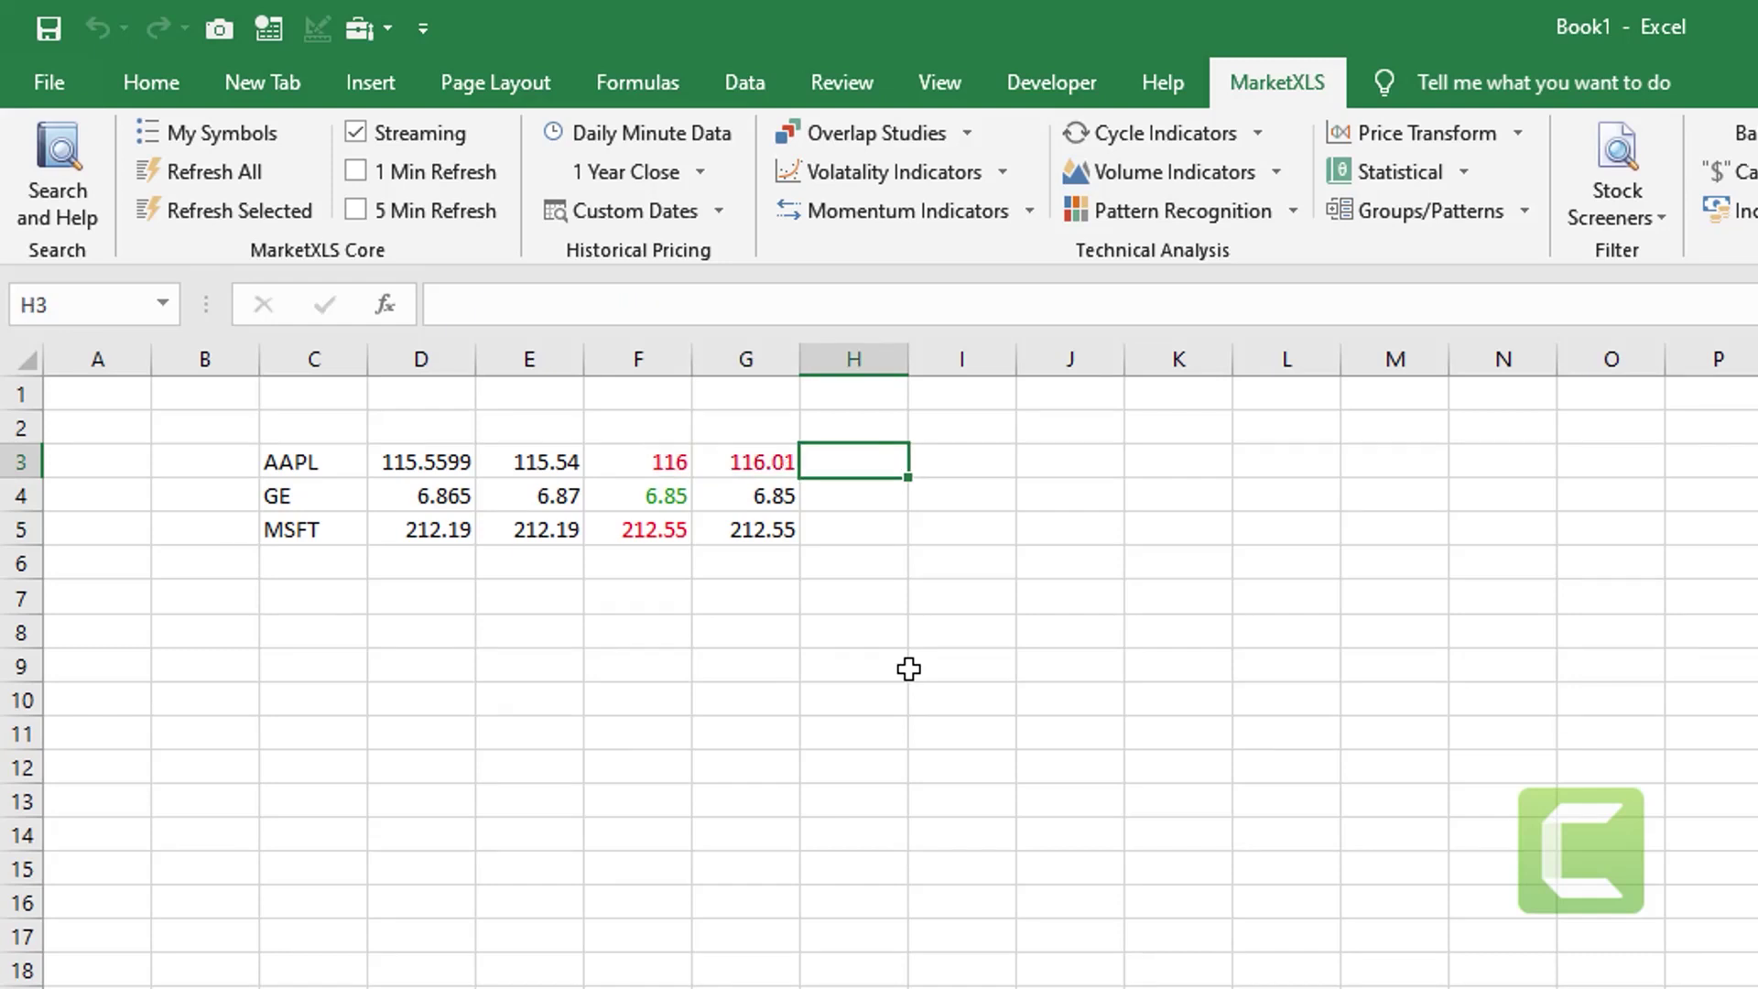
pyautogui.write('=')
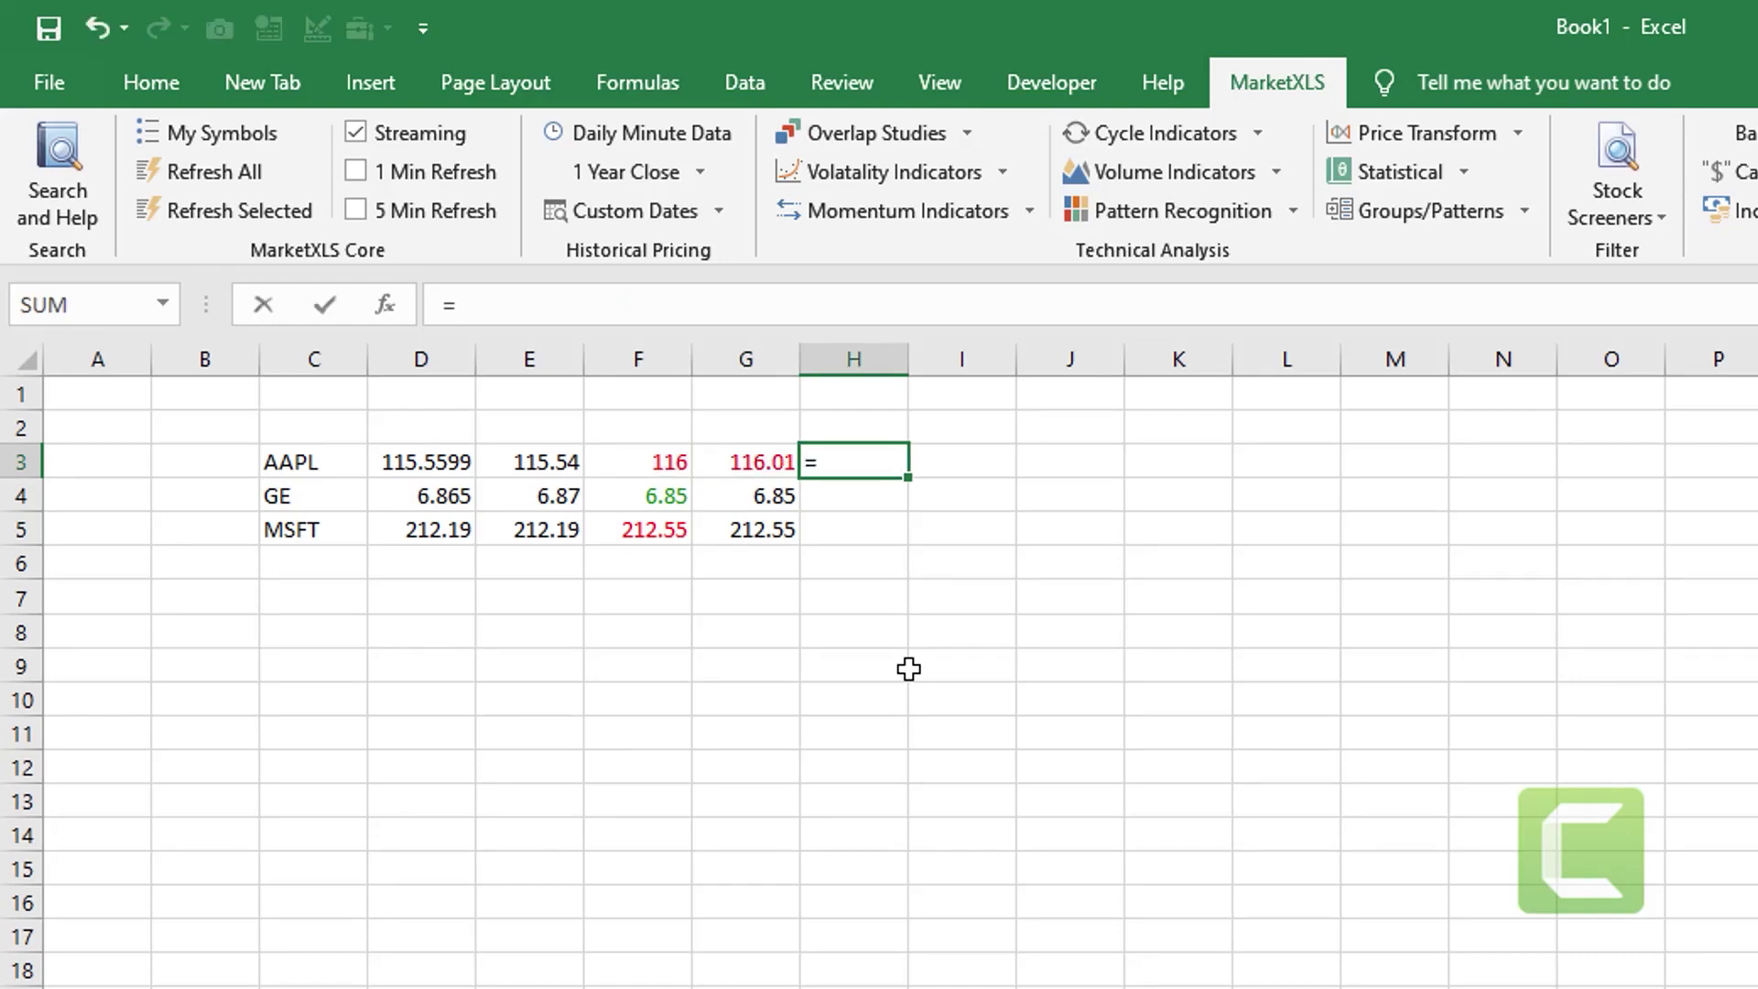
pyautogui.write('close')
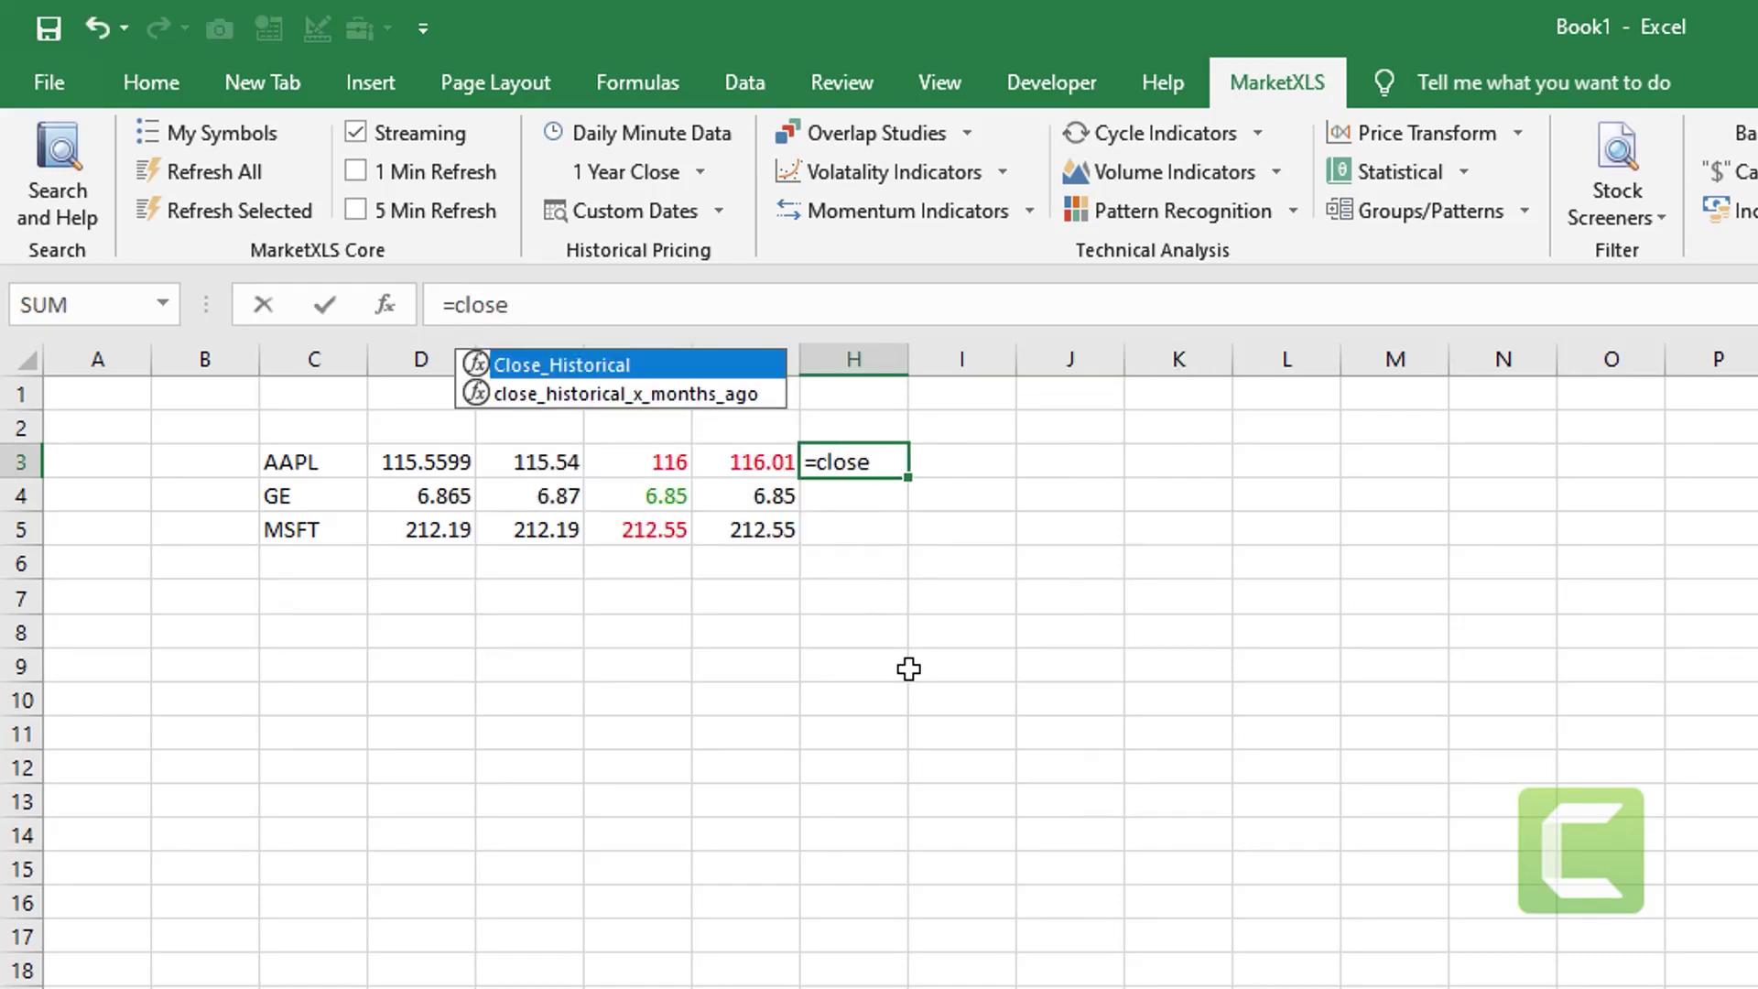
# - Enter =Close_Historical(C3,TODAY()-30) in H3 and copy it to H4:H5
pyautogui.press('Tab')
pyautogui.press('Left')
pyautogui.press('Left')
pyautogui.press('Left')
pyautogui.press('Left')
pyautogui.press('Left')
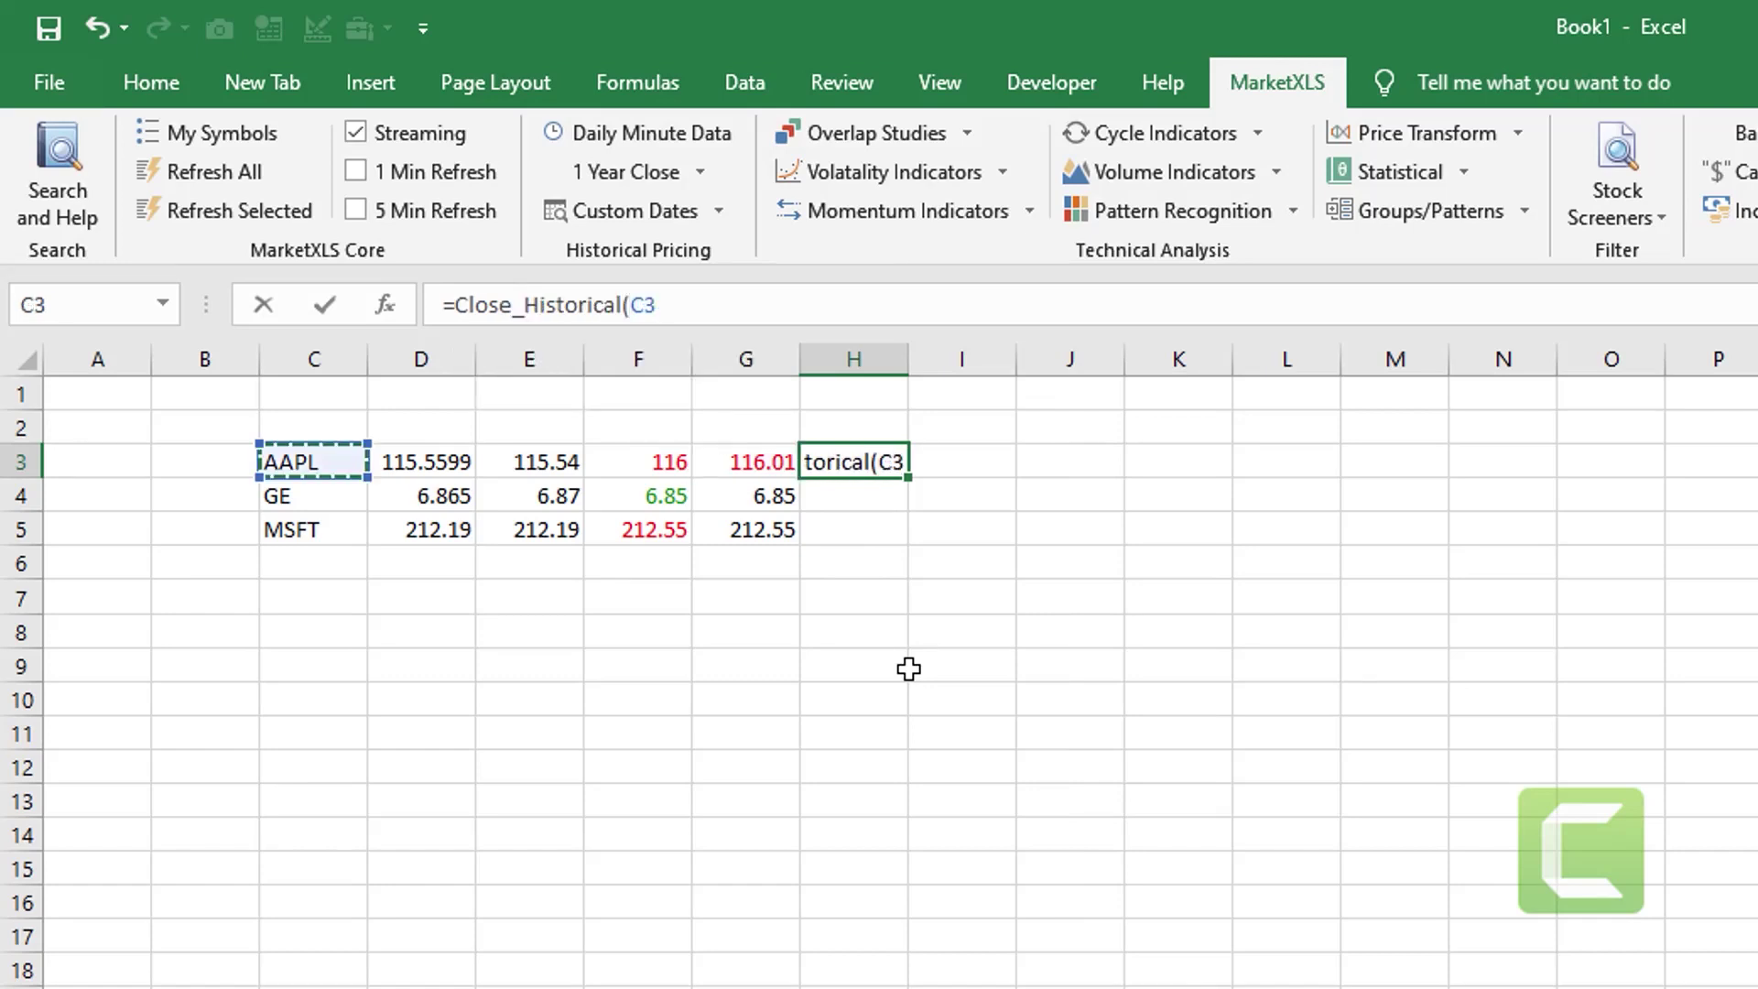
pyautogui.write(',today(')
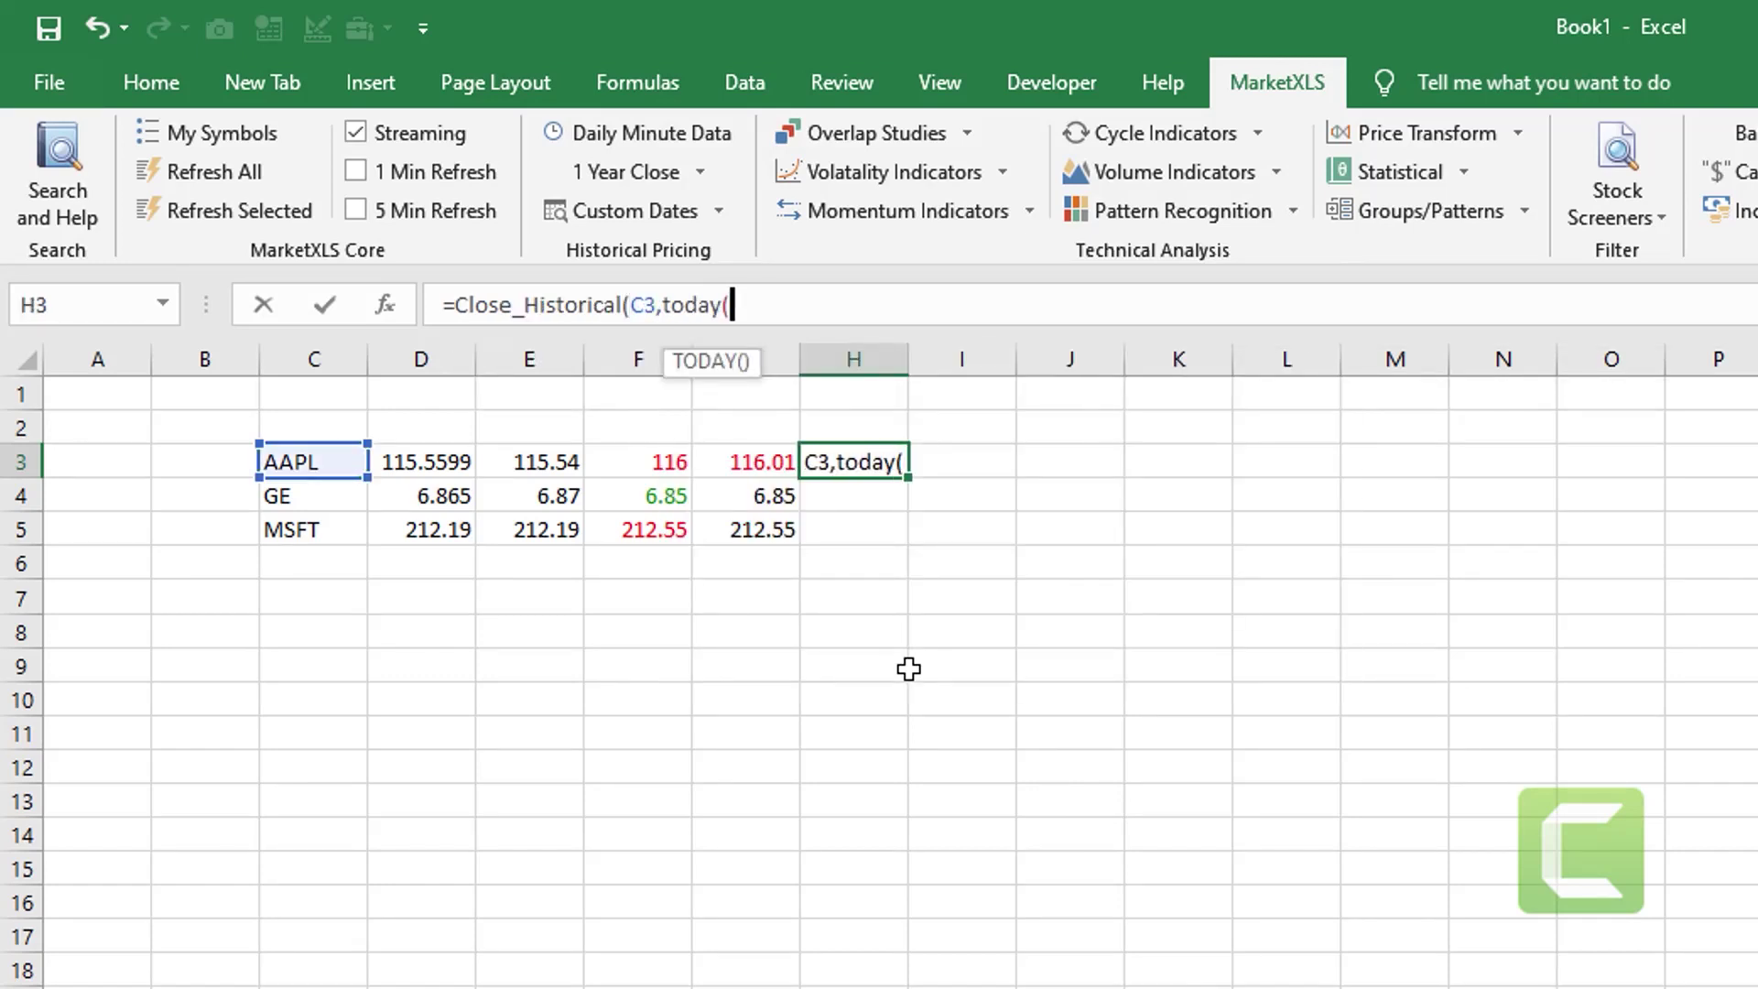
pyautogui.write(')-30')
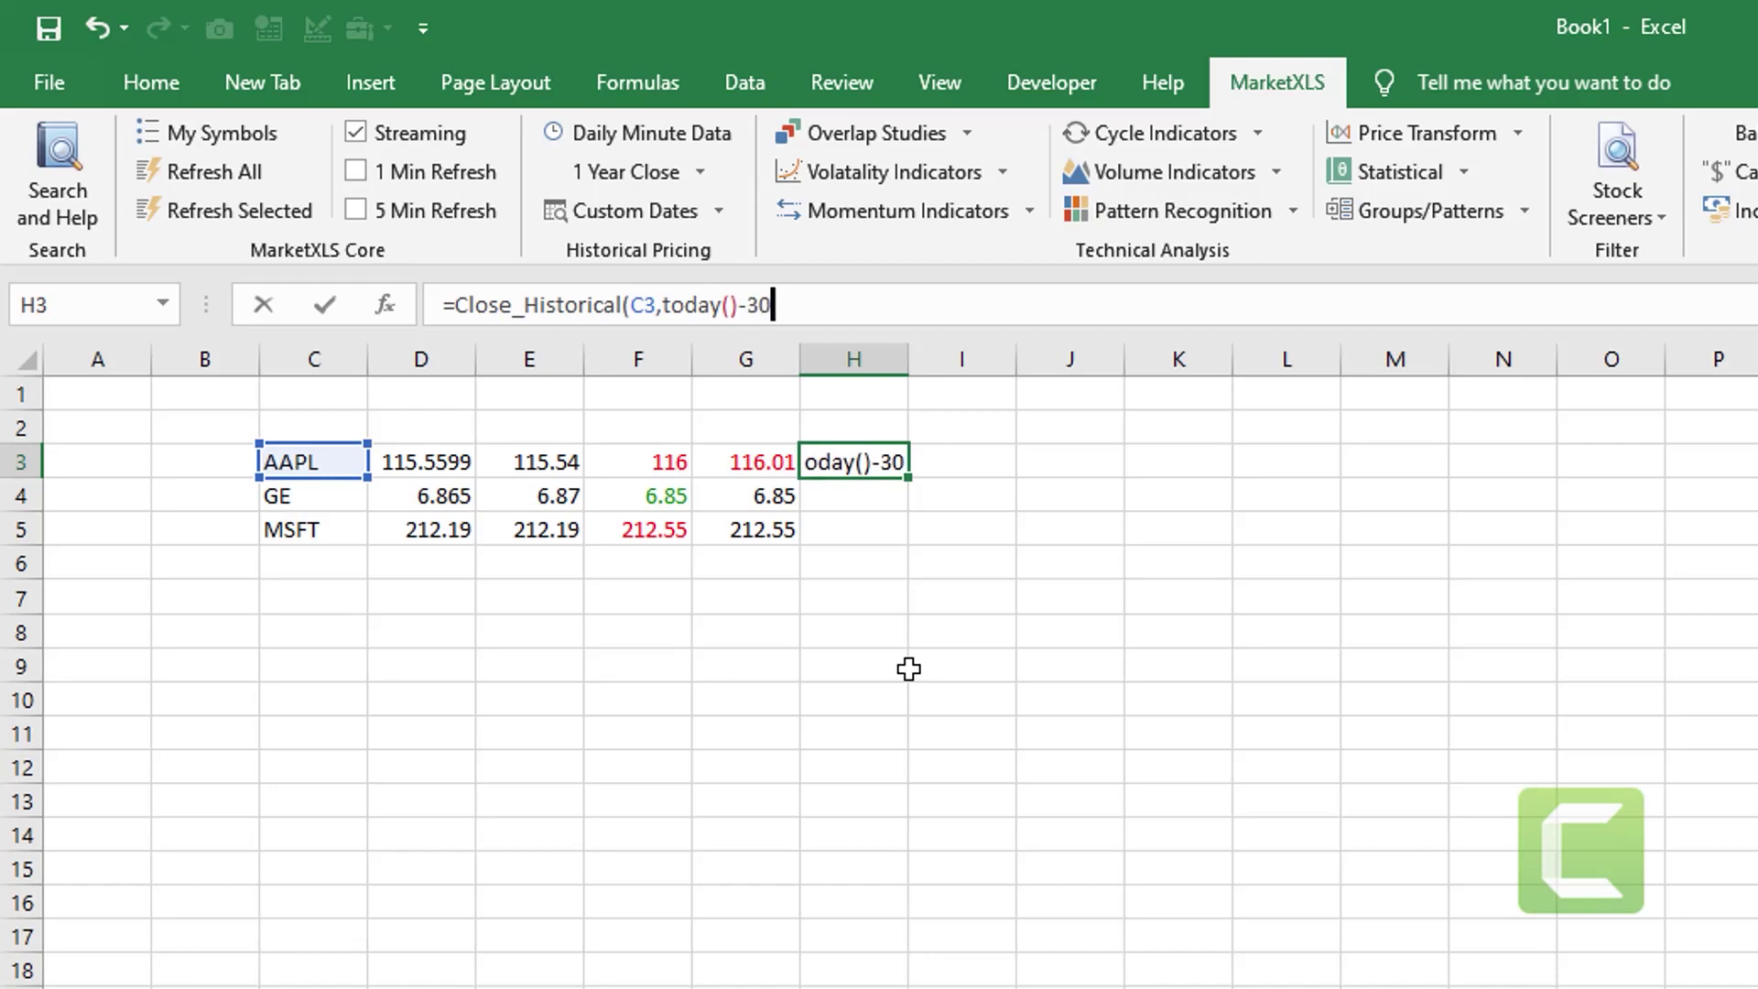
pyautogui.write(')')
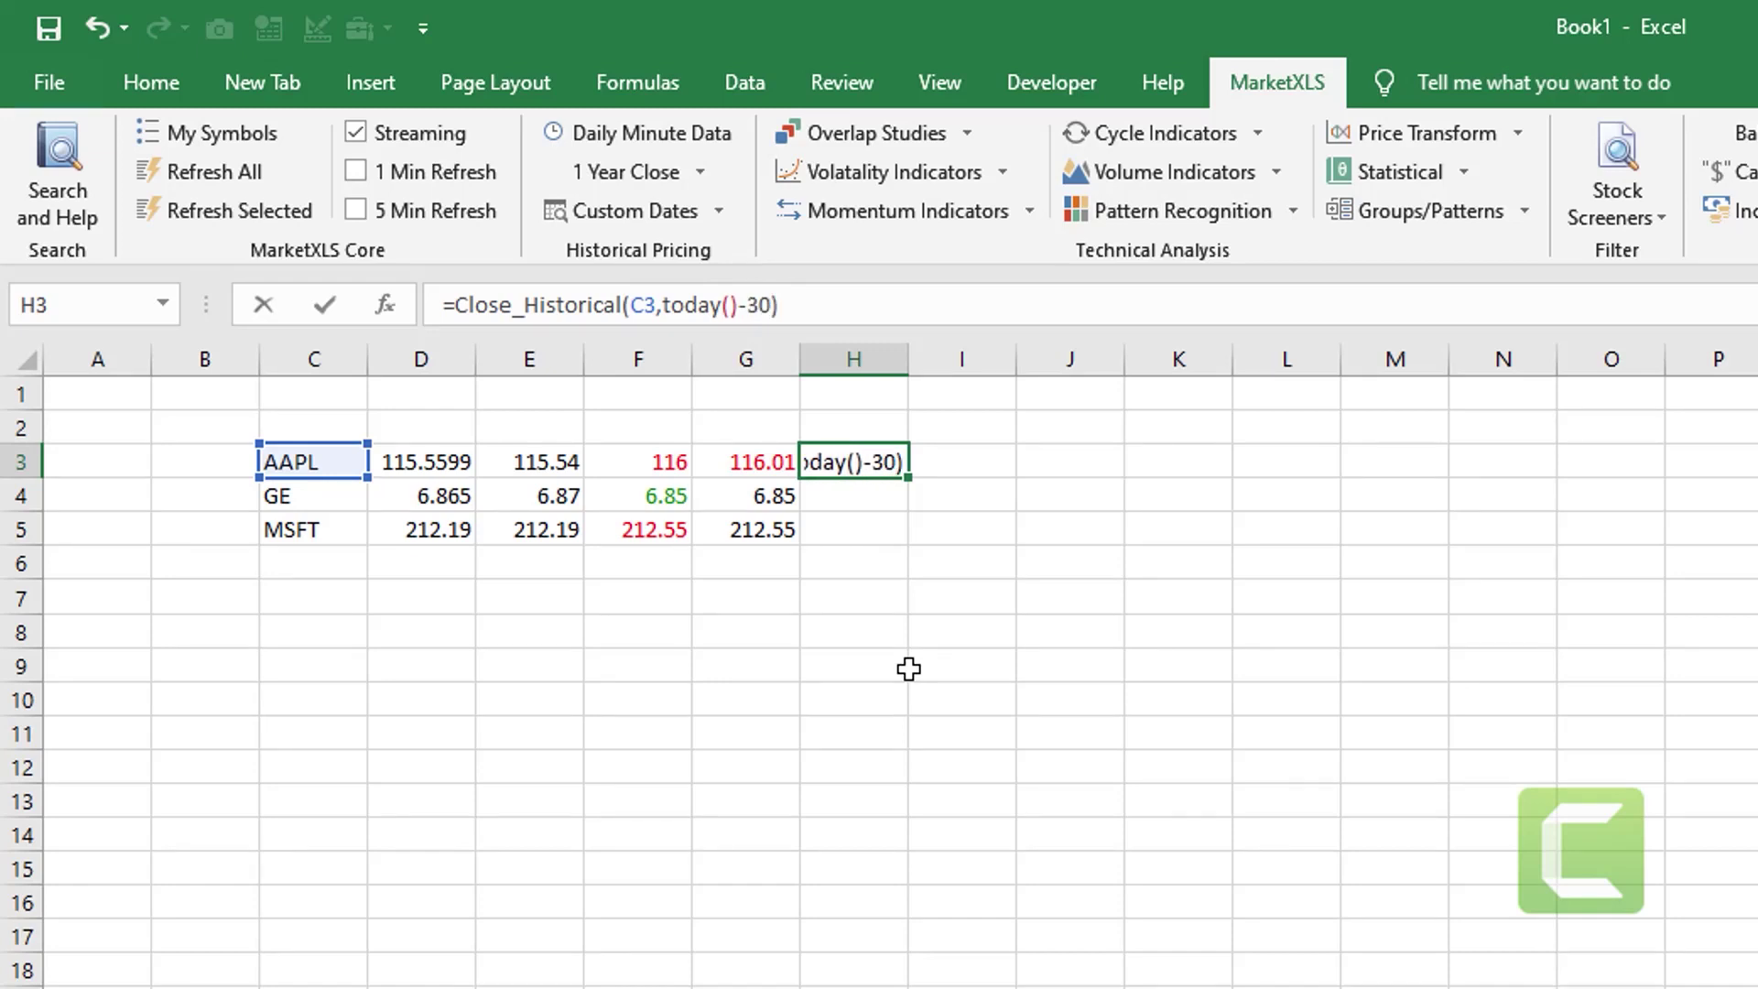
pyautogui.hotkey('ctrl', 'Return')
pyautogui.hotkey('ctrl', 'c')
pyautogui.press('Down')
pyautogui.hotkey('shift', 'Down')
pyautogui.press('Return')
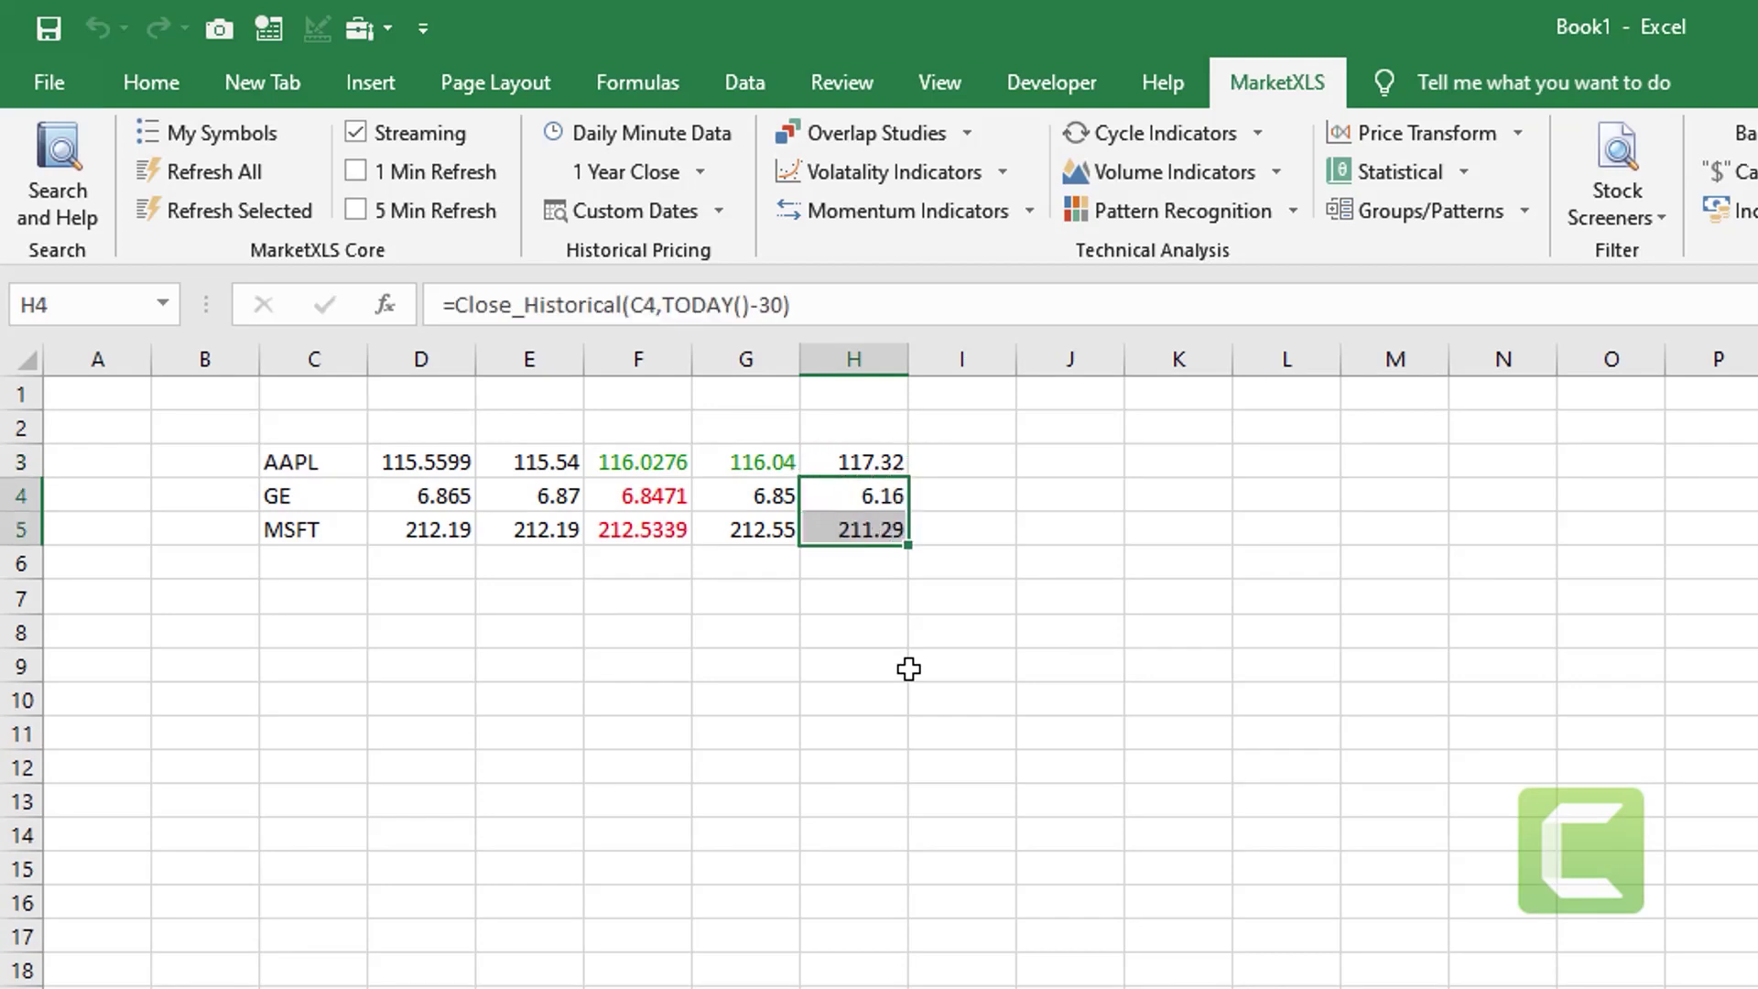
pyautogui.press('Up')
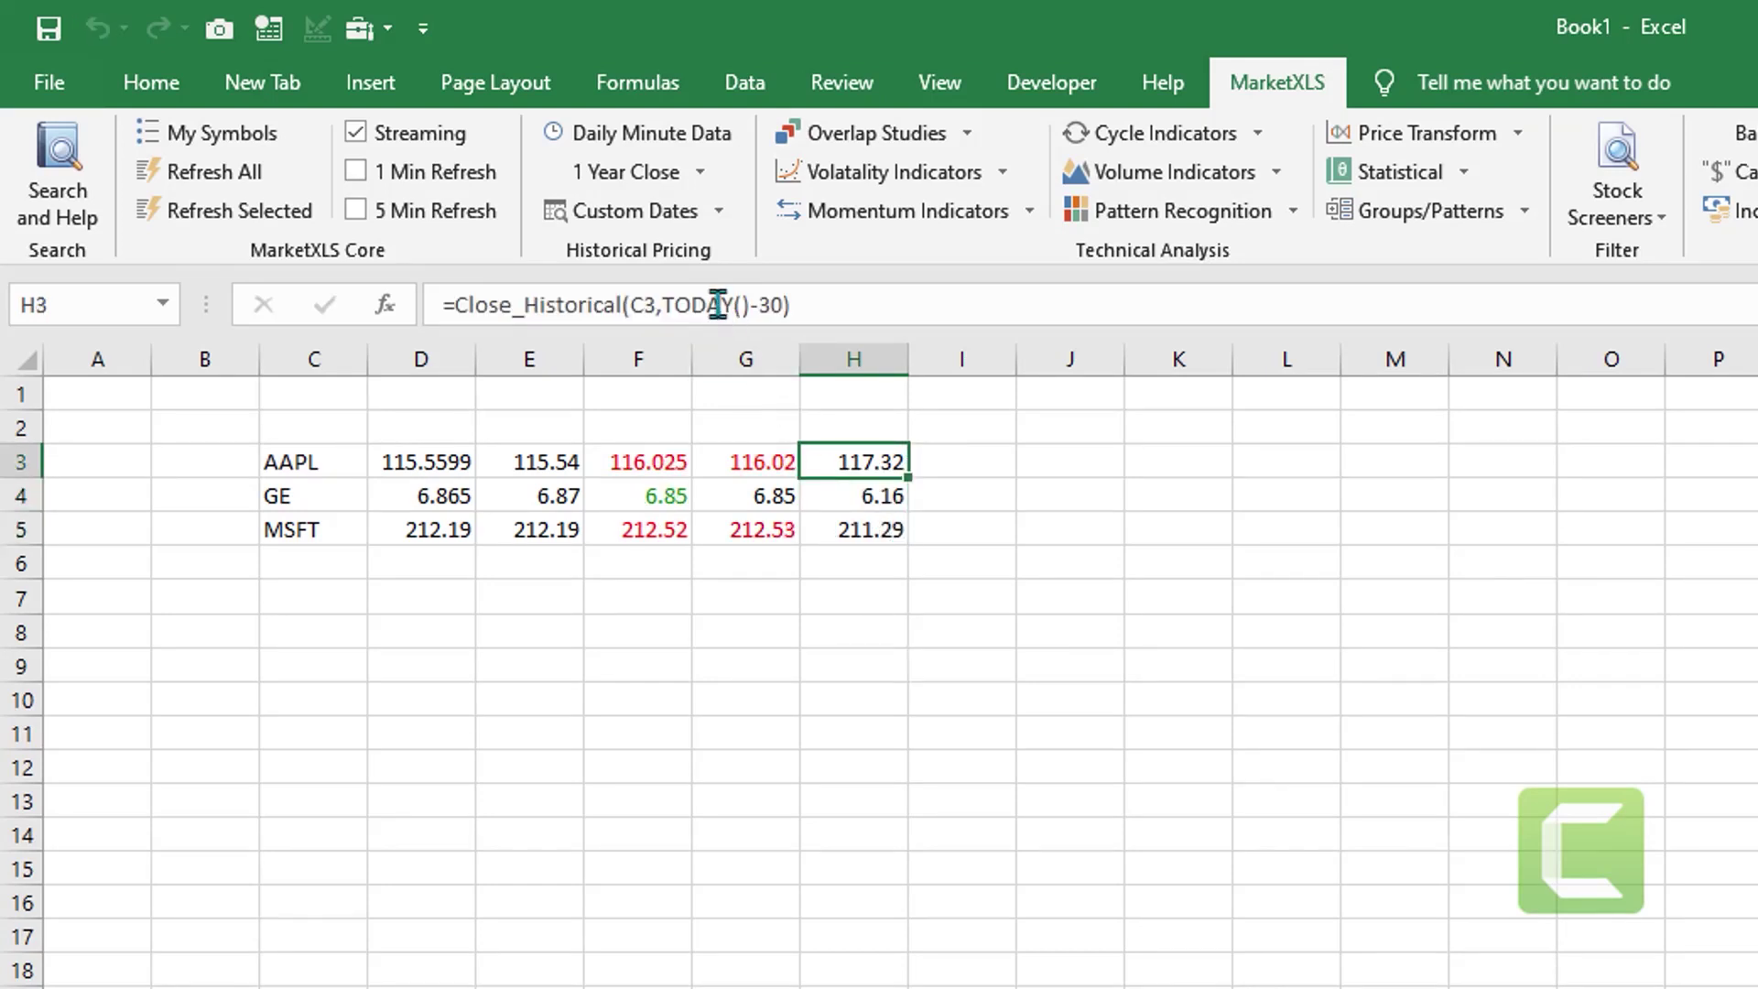
# - Select the tickers in C3:C5 and pull one year of closing prices for them
pyautogui.hotkey('ctrl', 'Left')
pyautogui.hotkey('ctrl', 'shift', 'Down')
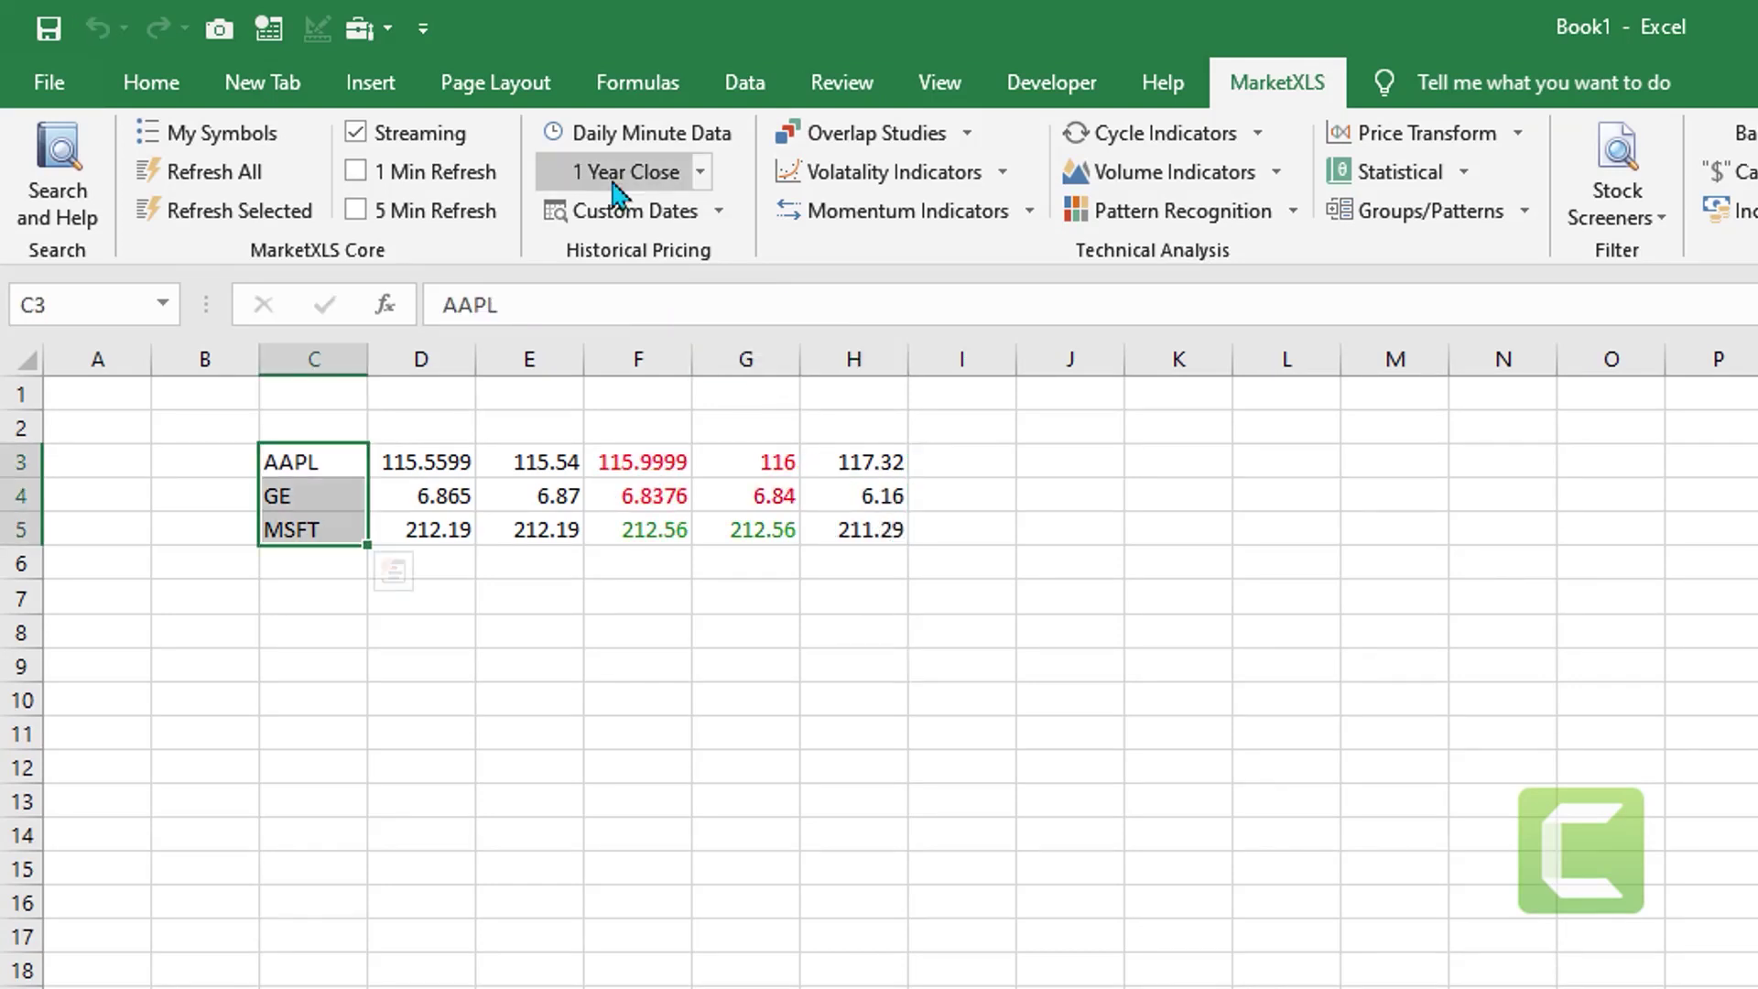
pyautogui.click(619, 187)
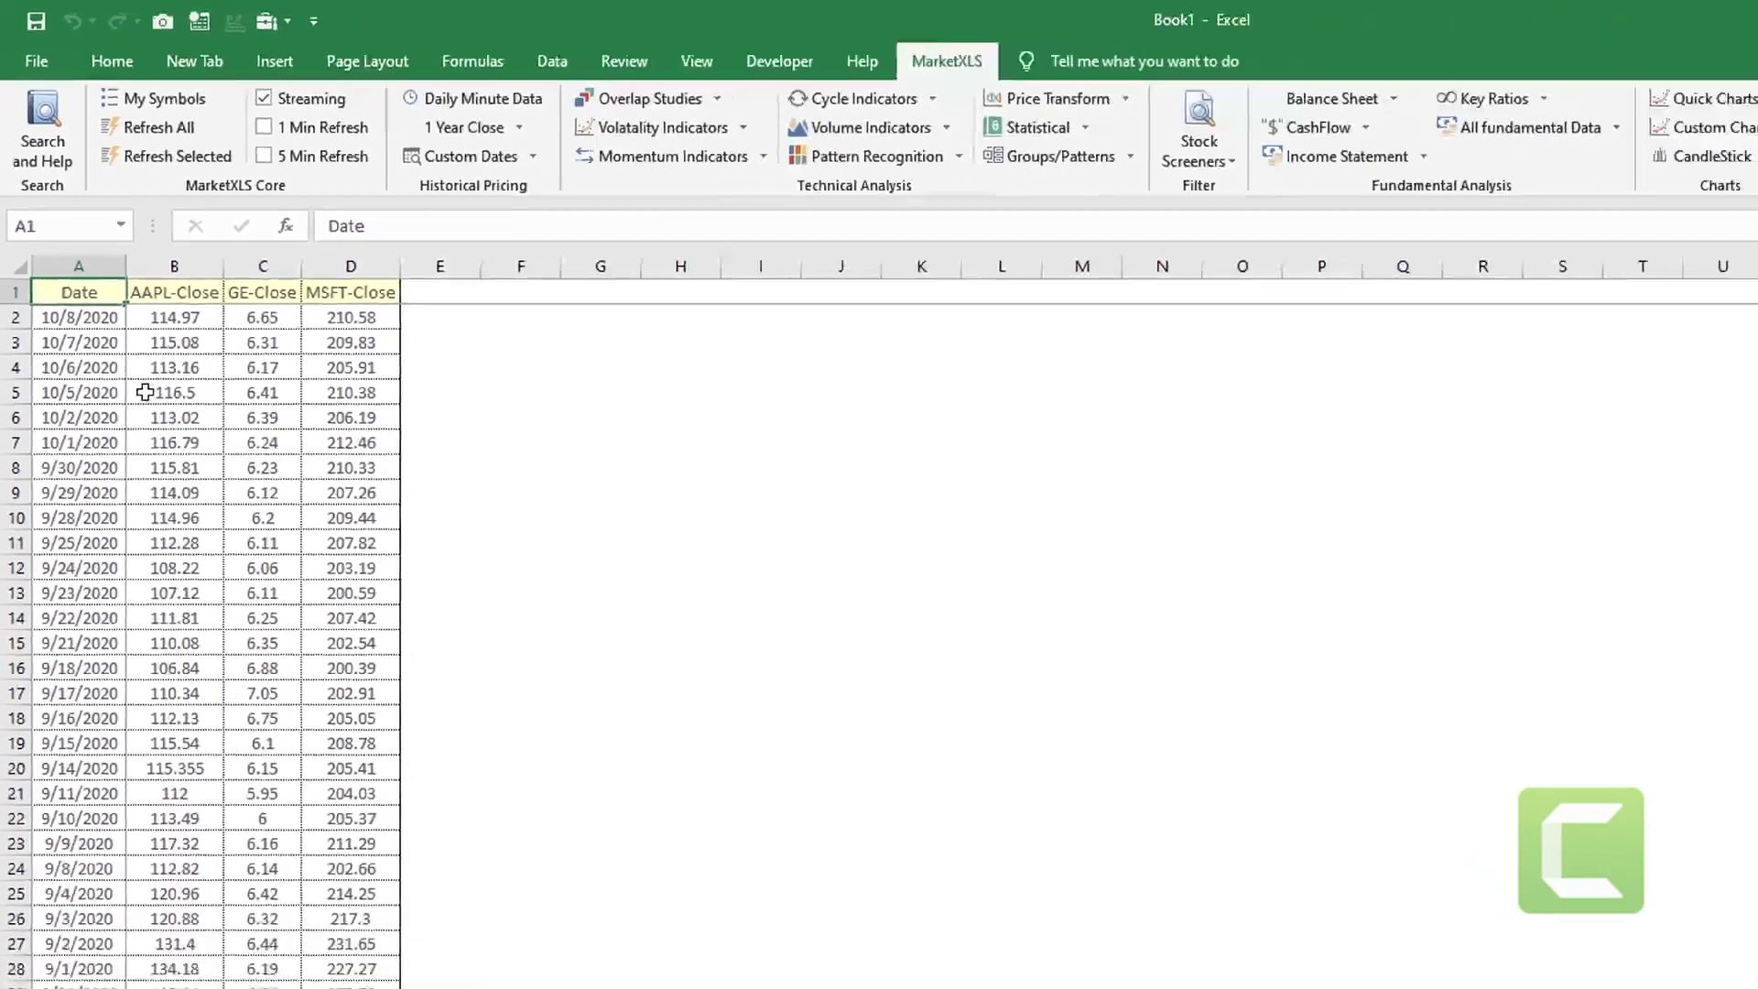
# - From Sheet1, fetch custom-date daily Open/High/Low/Close/Volume history for AAPL, GE and MSFT
pyautogui.click(323, 988)
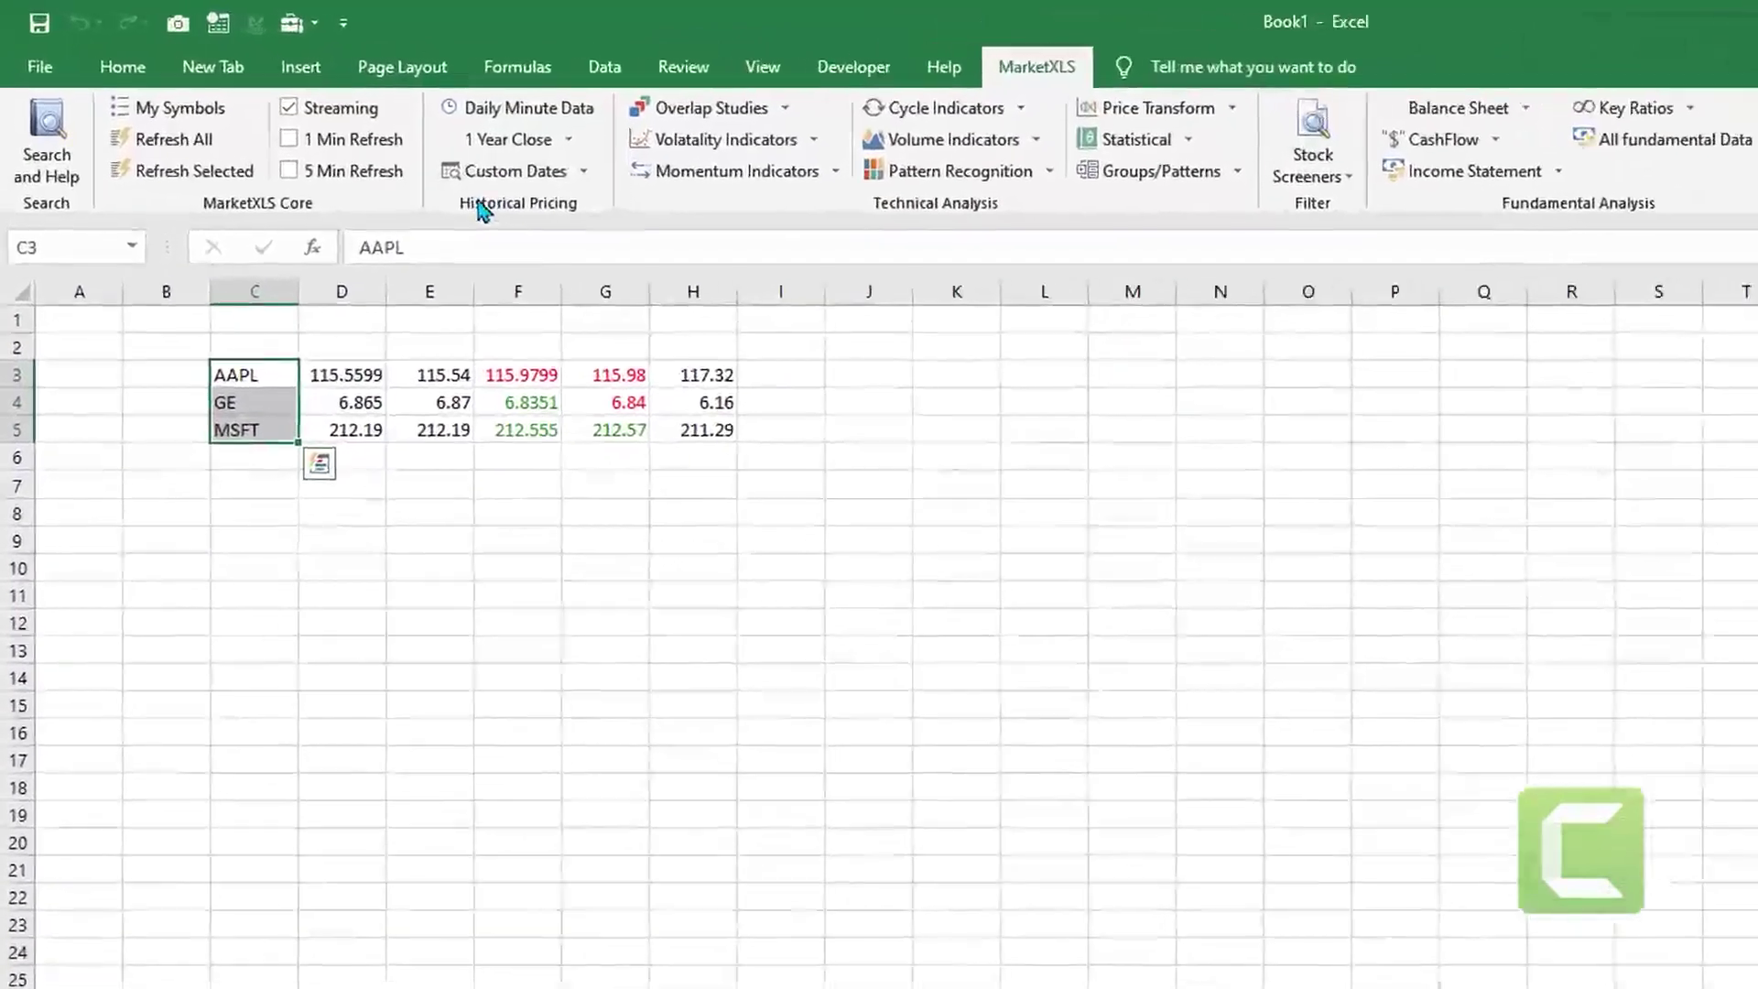
pyautogui.click(490, 179)
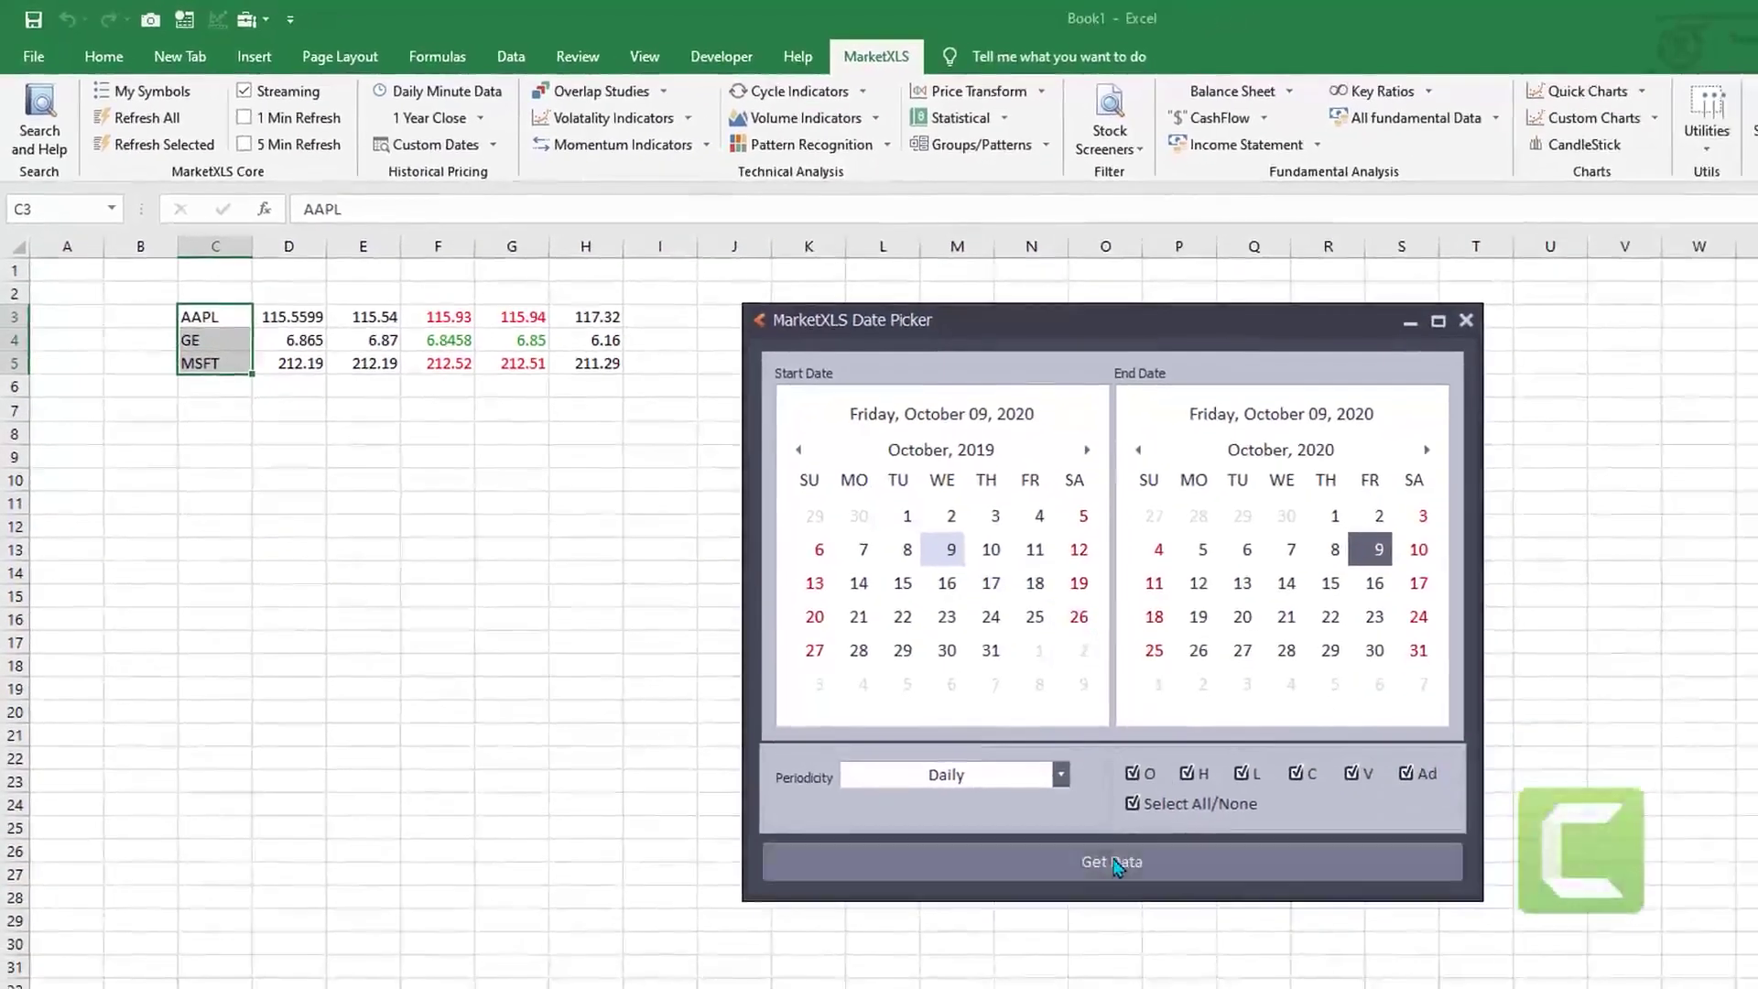
pyautogui.click(1116, 865)
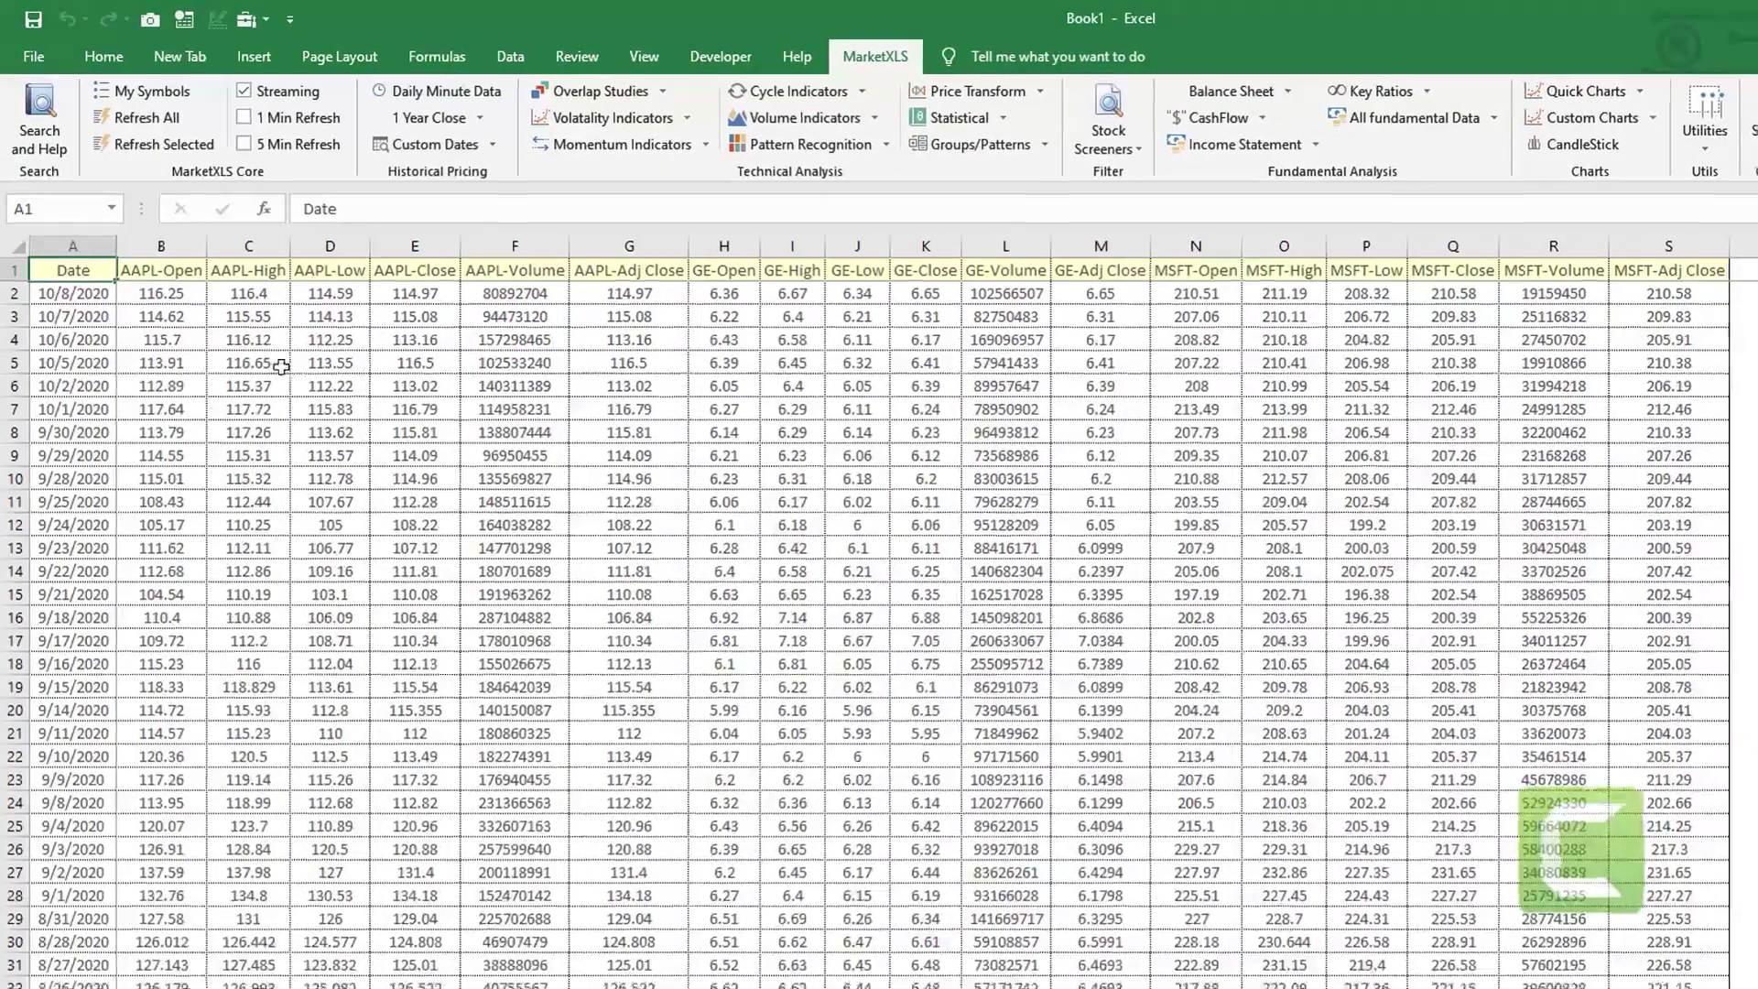
pyautogui.moveTo(249, 363); pyautogui.dragTo(811, 380)
# - Type =QM_GetOptionChainActive(C5) in D8 to request MSFT's active option chain
pyautogui.click(810, 399)
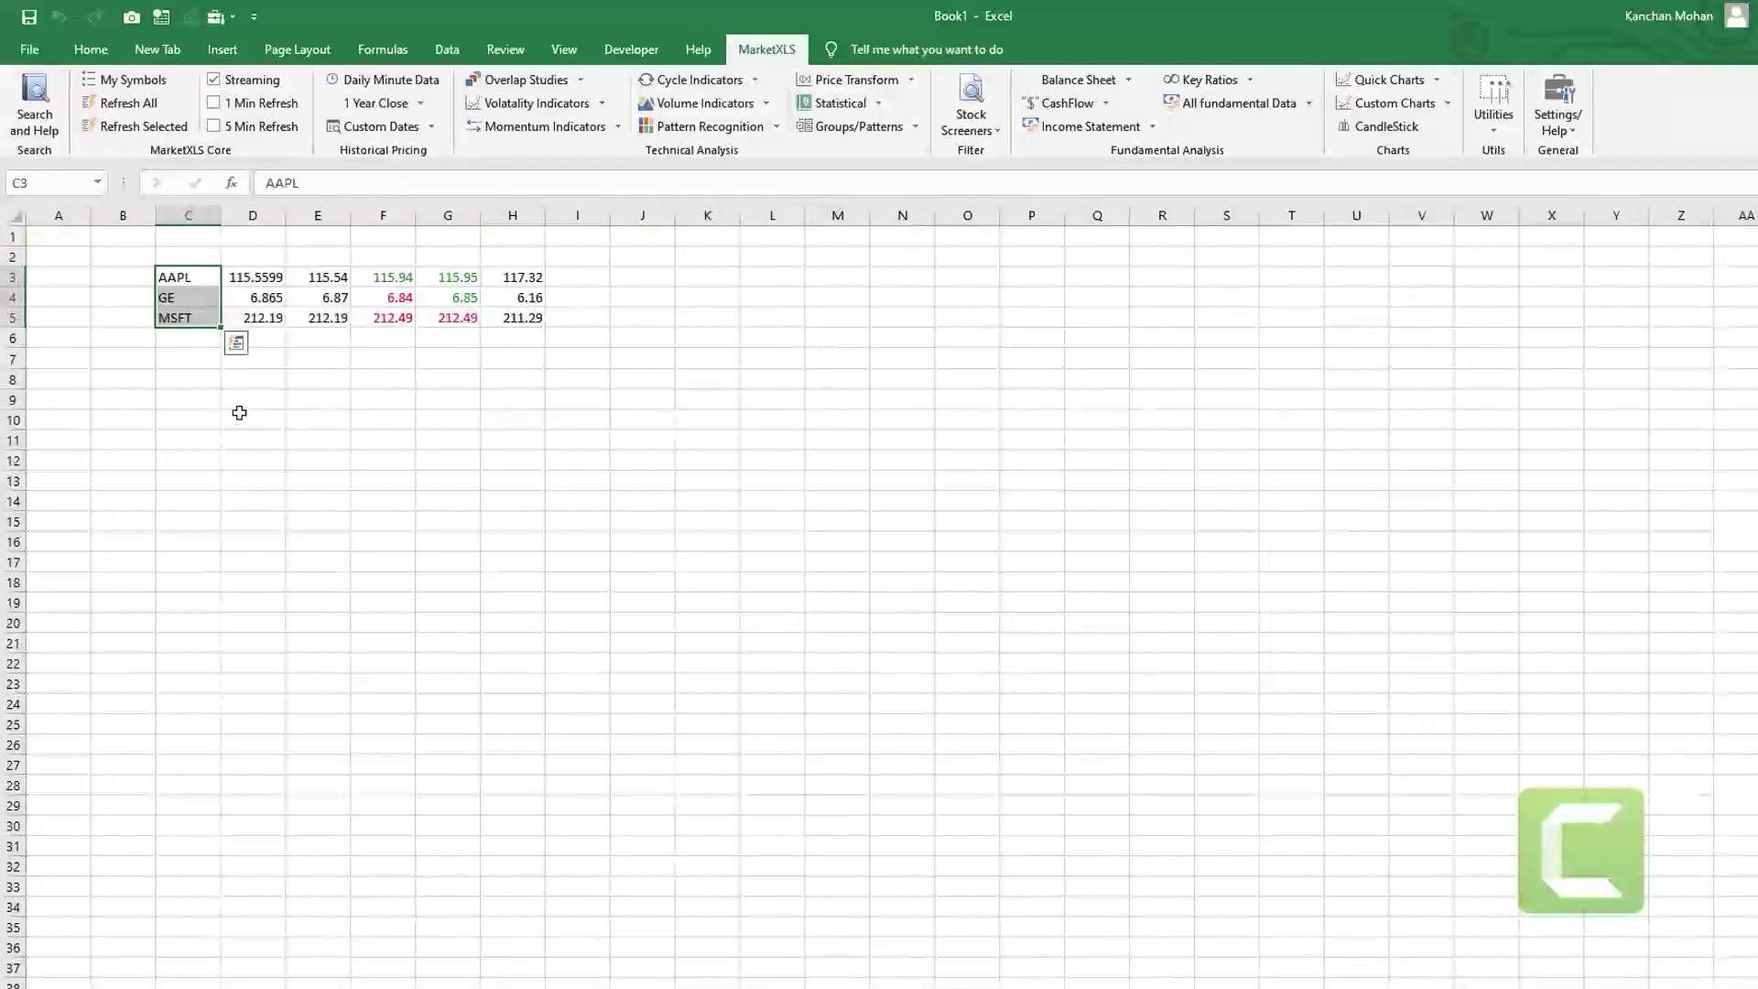
pyautogui.click(233, 385)
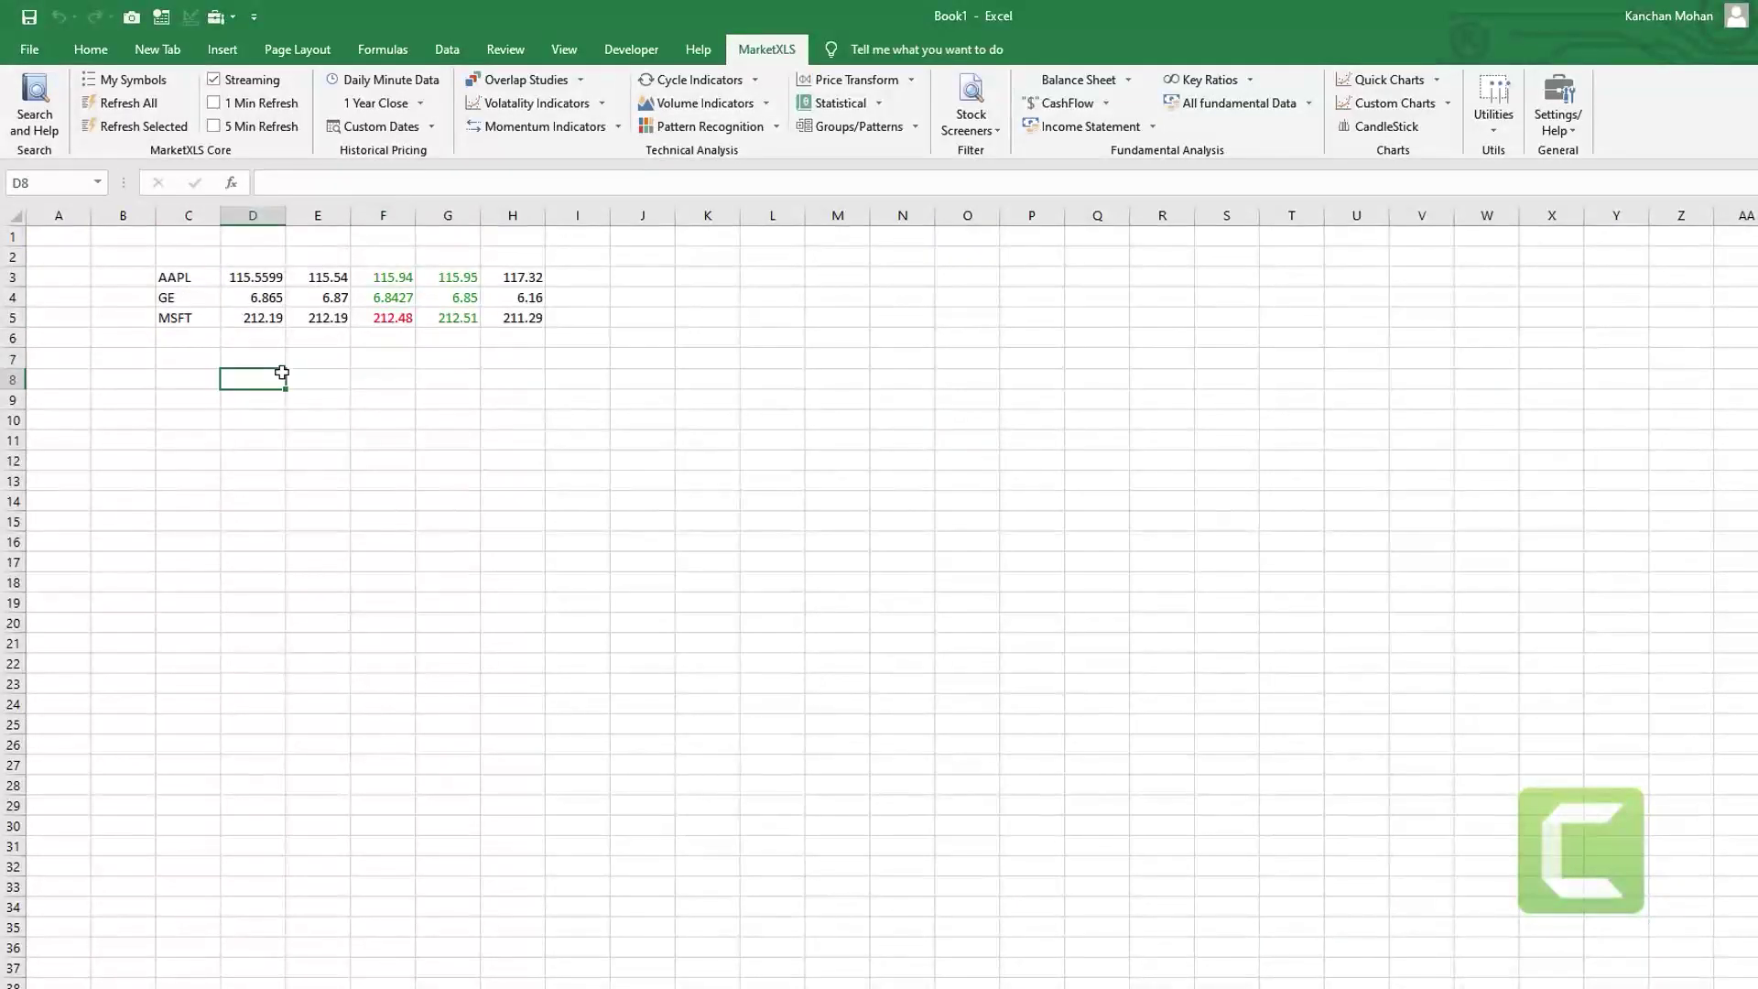
pyautogui.write('=qm')
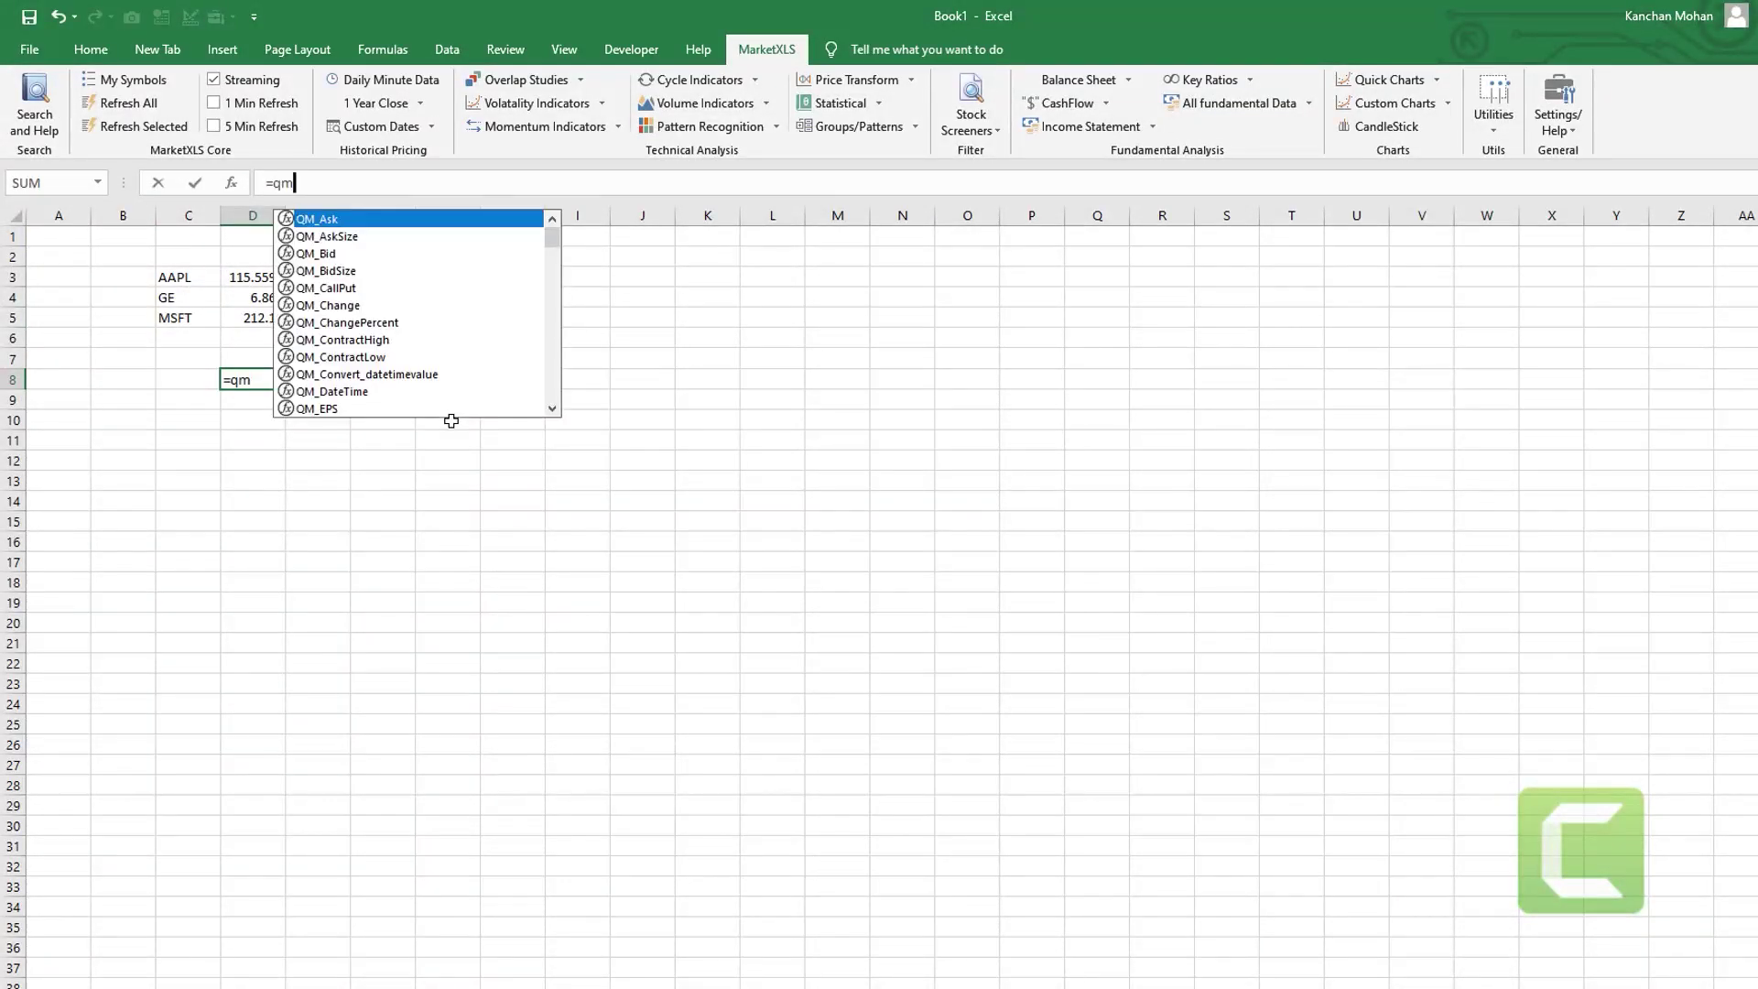
pyautogui.write('_')
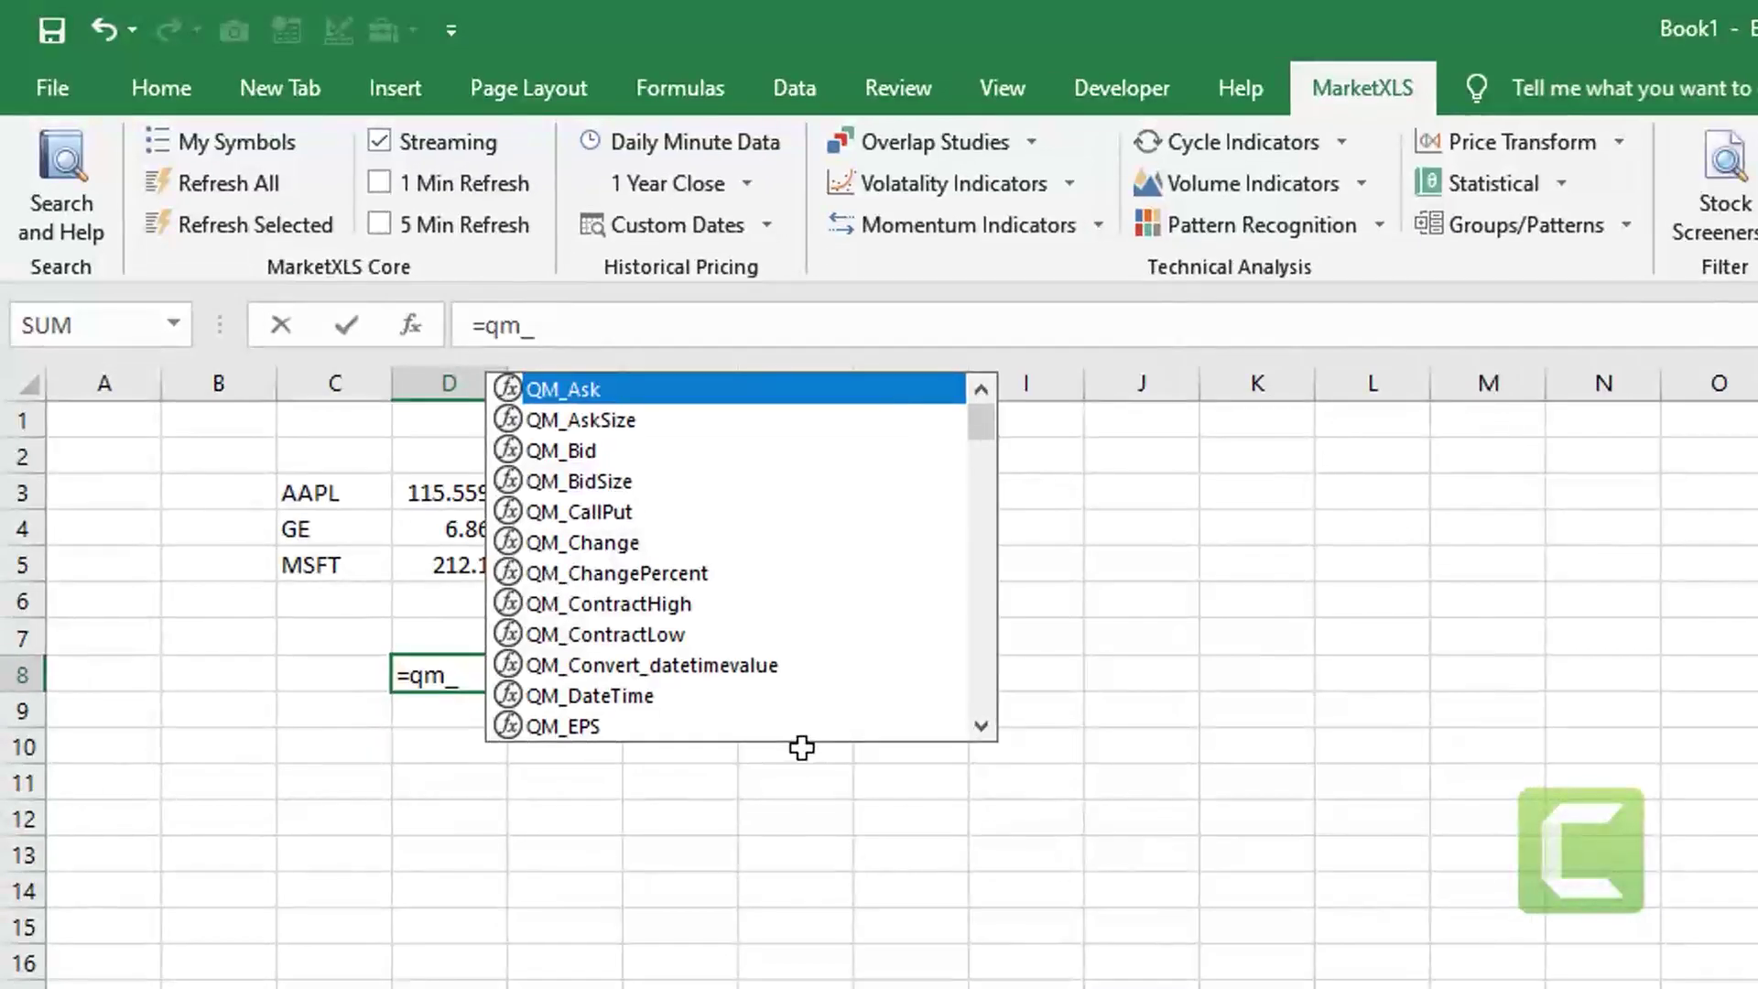
pyautogui.write('getoptio')
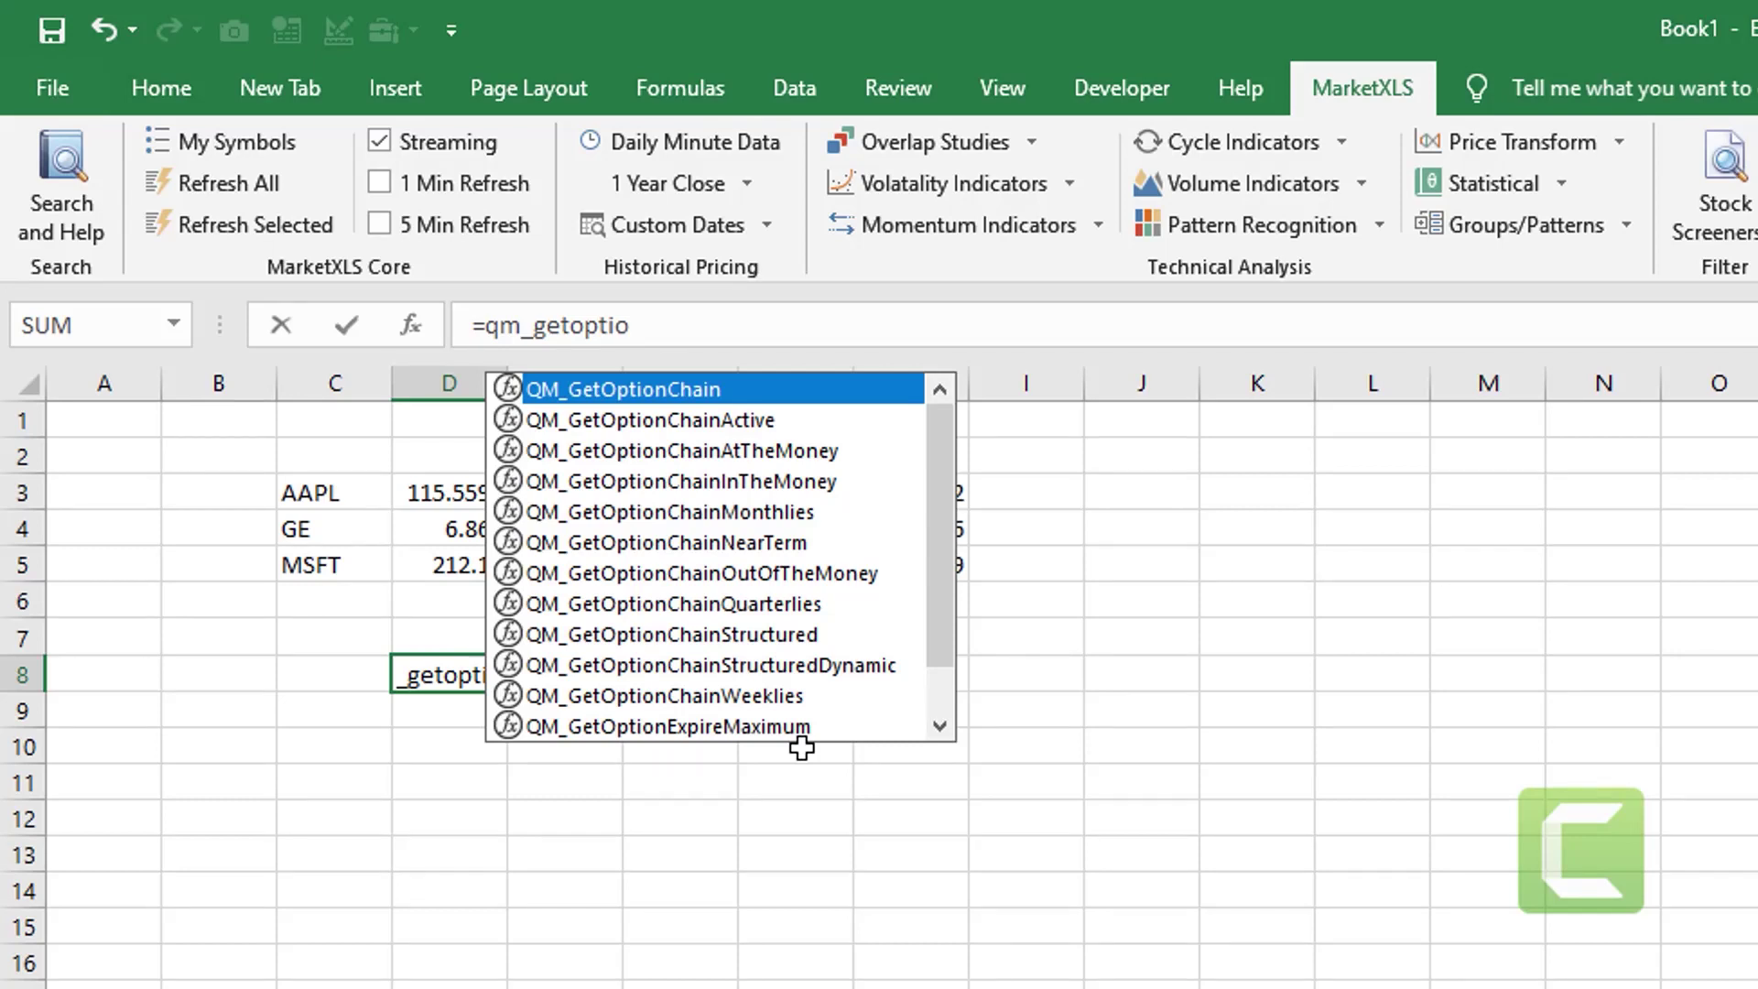
pyautogui.press('Down')
pyautogui.press('Down')
pyautogui.press('Down')
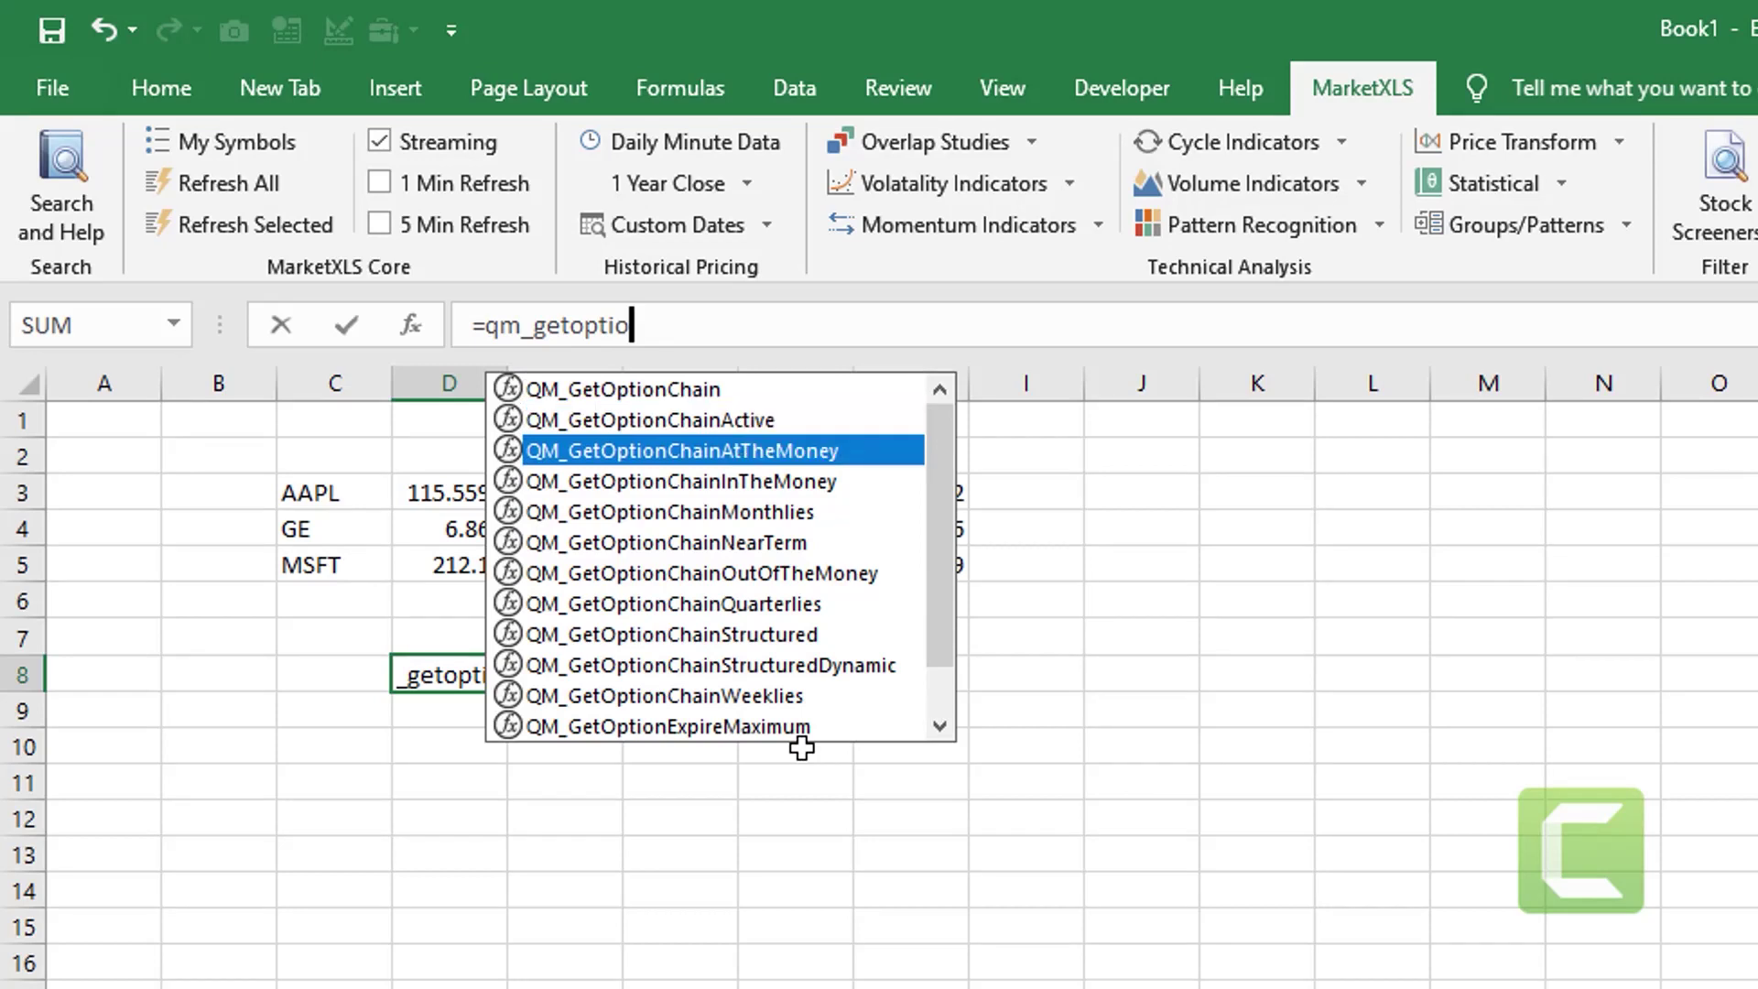
pyautogui.press('Up')
pyautogui.press('Up')
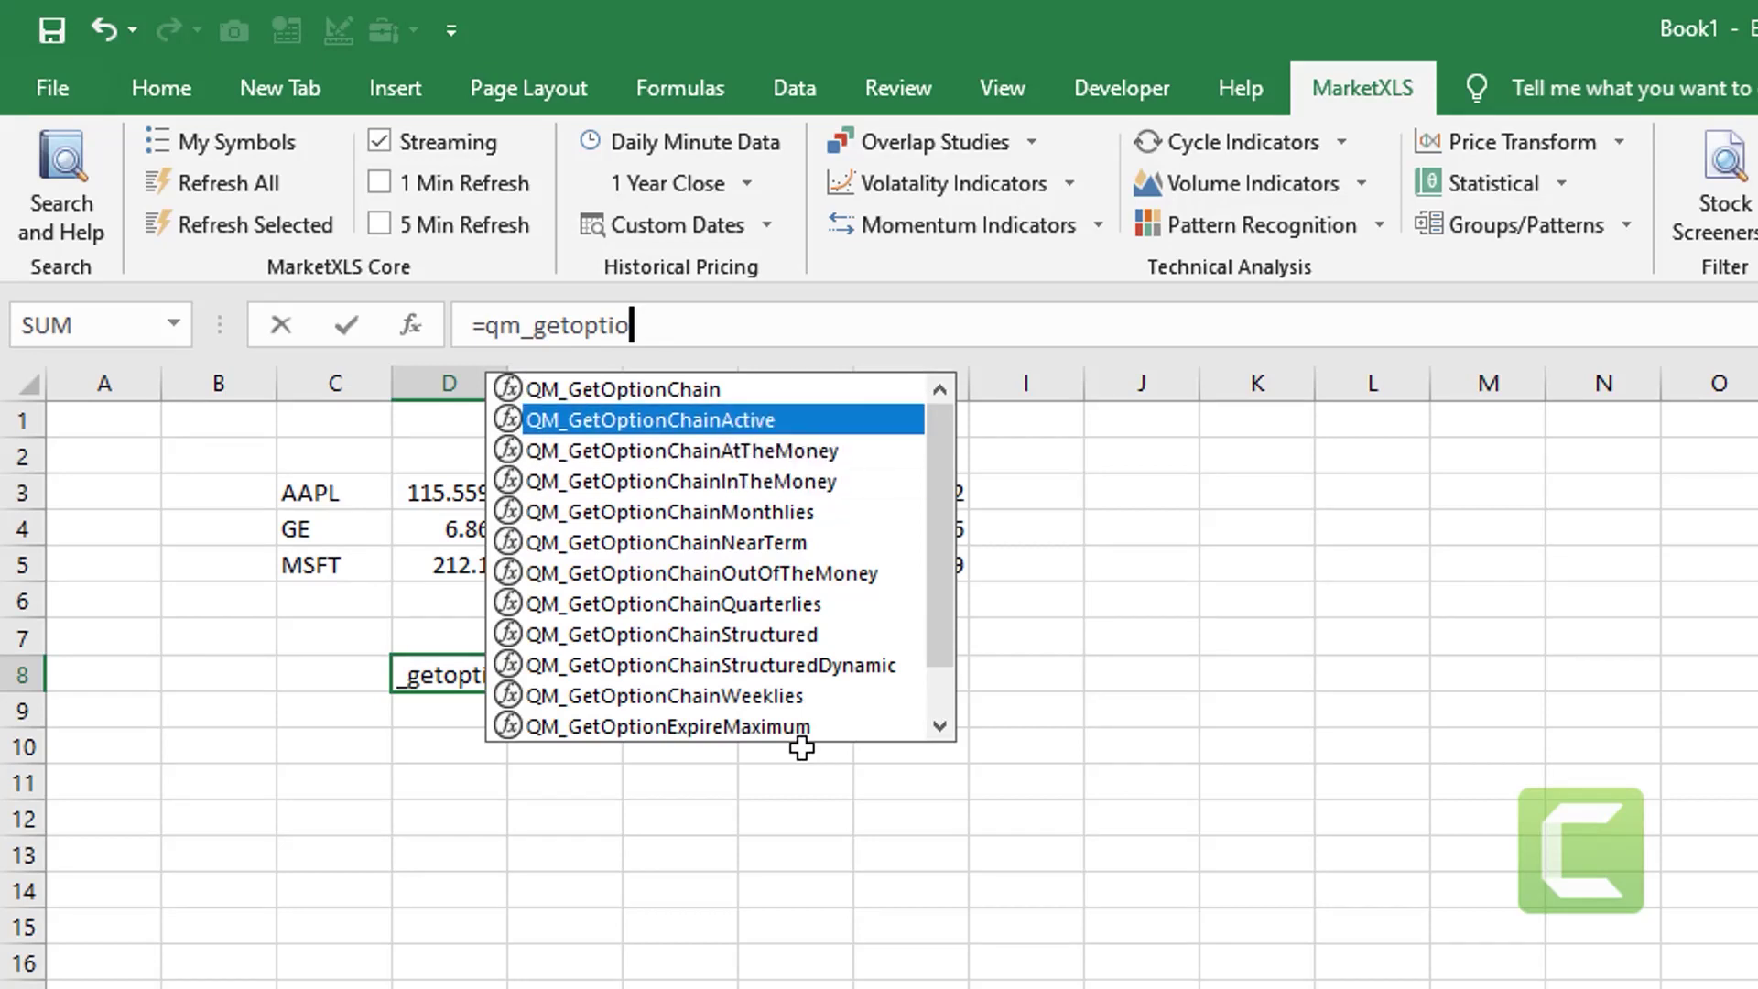
pyautogui.press('Tab')
pyautogui.press('Left')
pyautogui.press('Left')
pyautogui.press('Up')
pyautogui.press('Up')
pyautogui.press('Up')
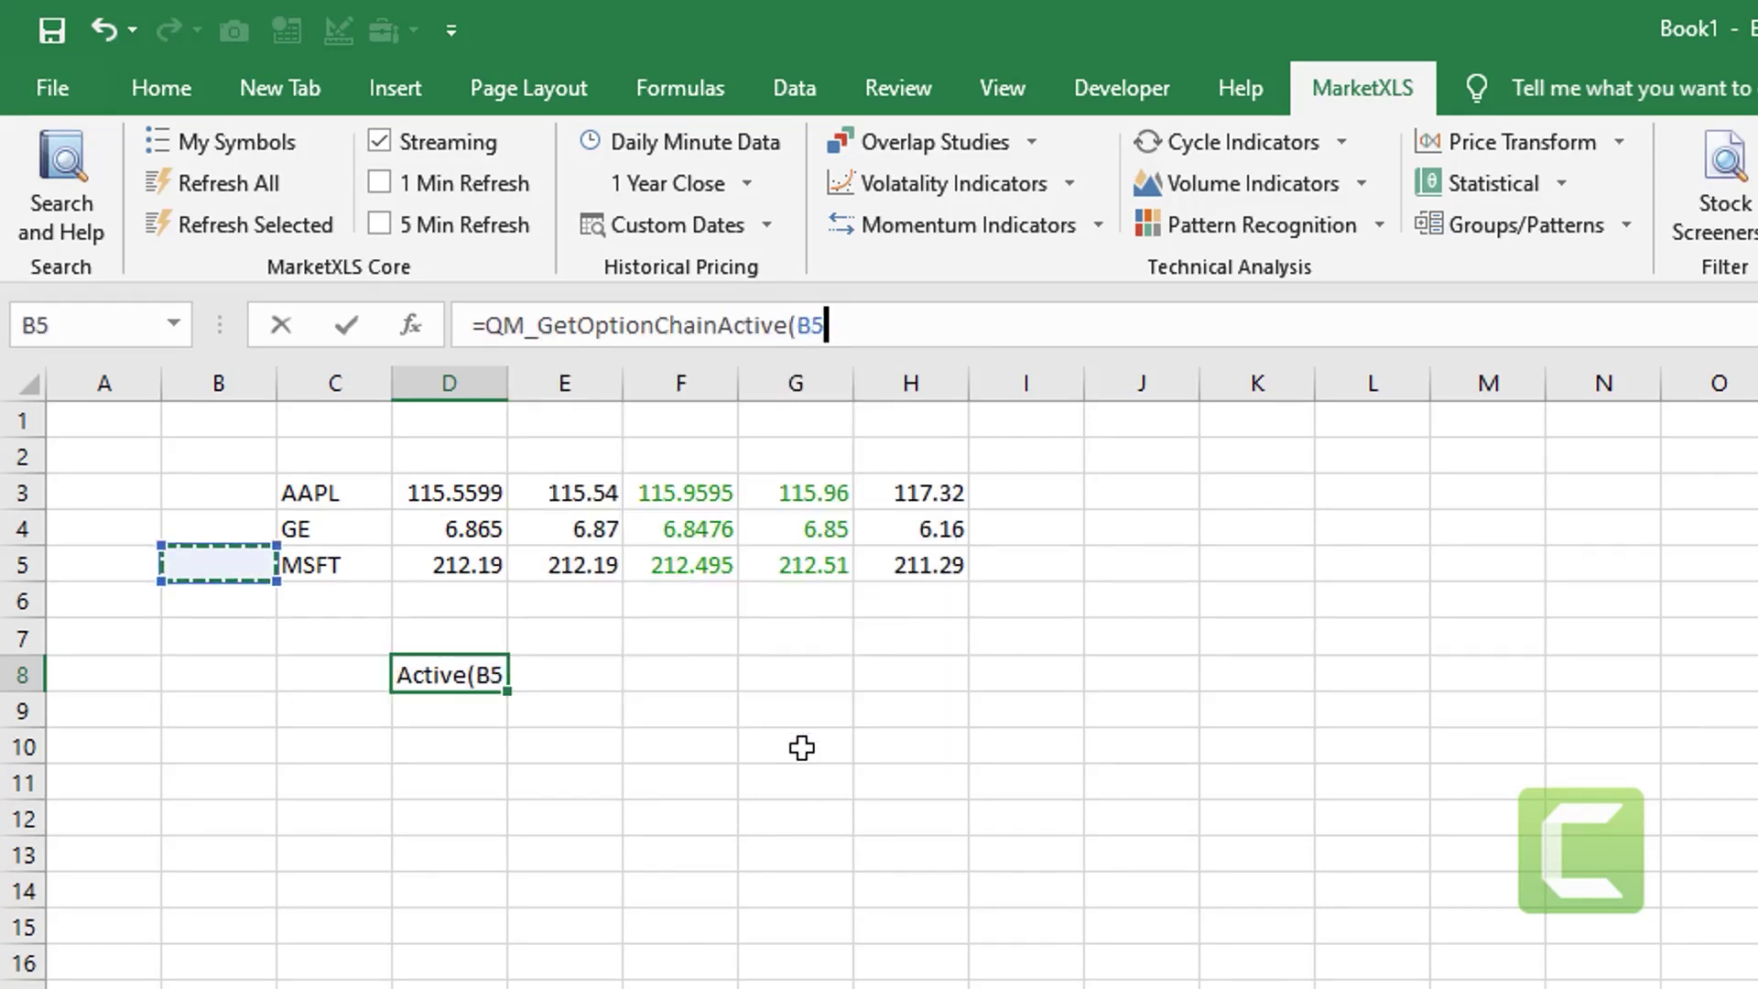
pyautogui.press('Right')
pyautogui.press('Up')
pyautogui.press('Down')
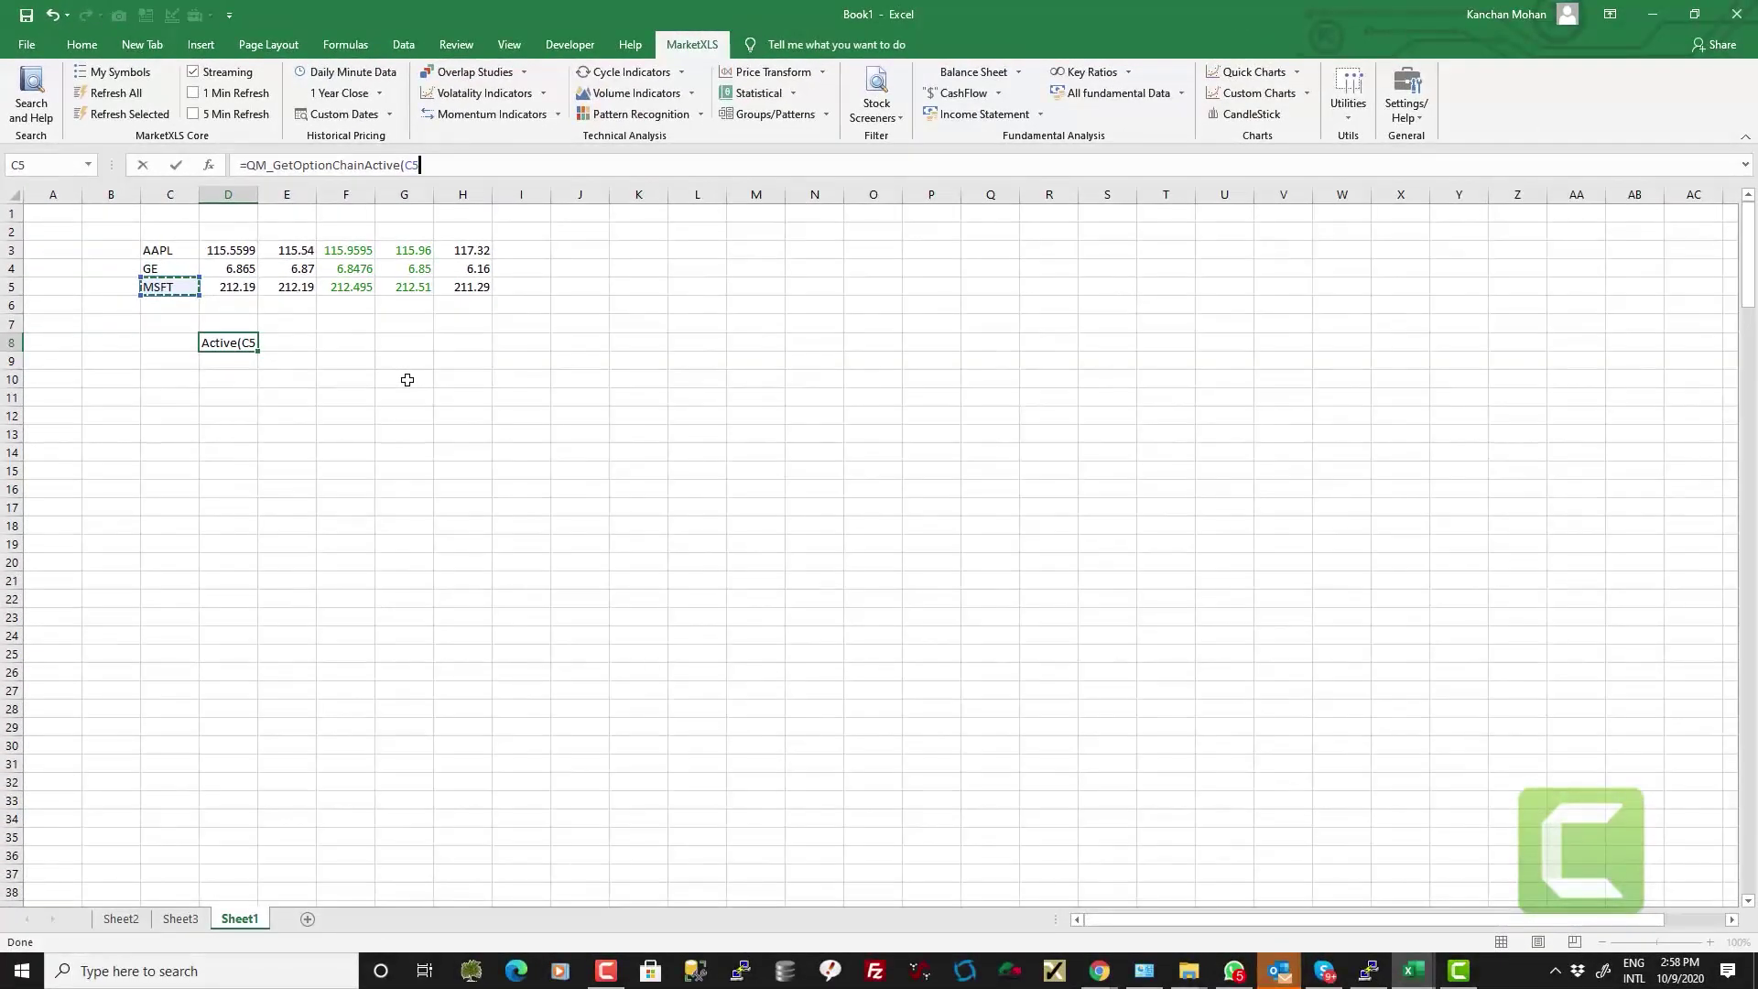
pyautogui.write(')')
# - Load the MSFT option quotes, autofit column D, and select the symbols in D10:D20
pyautogui.press('Return')
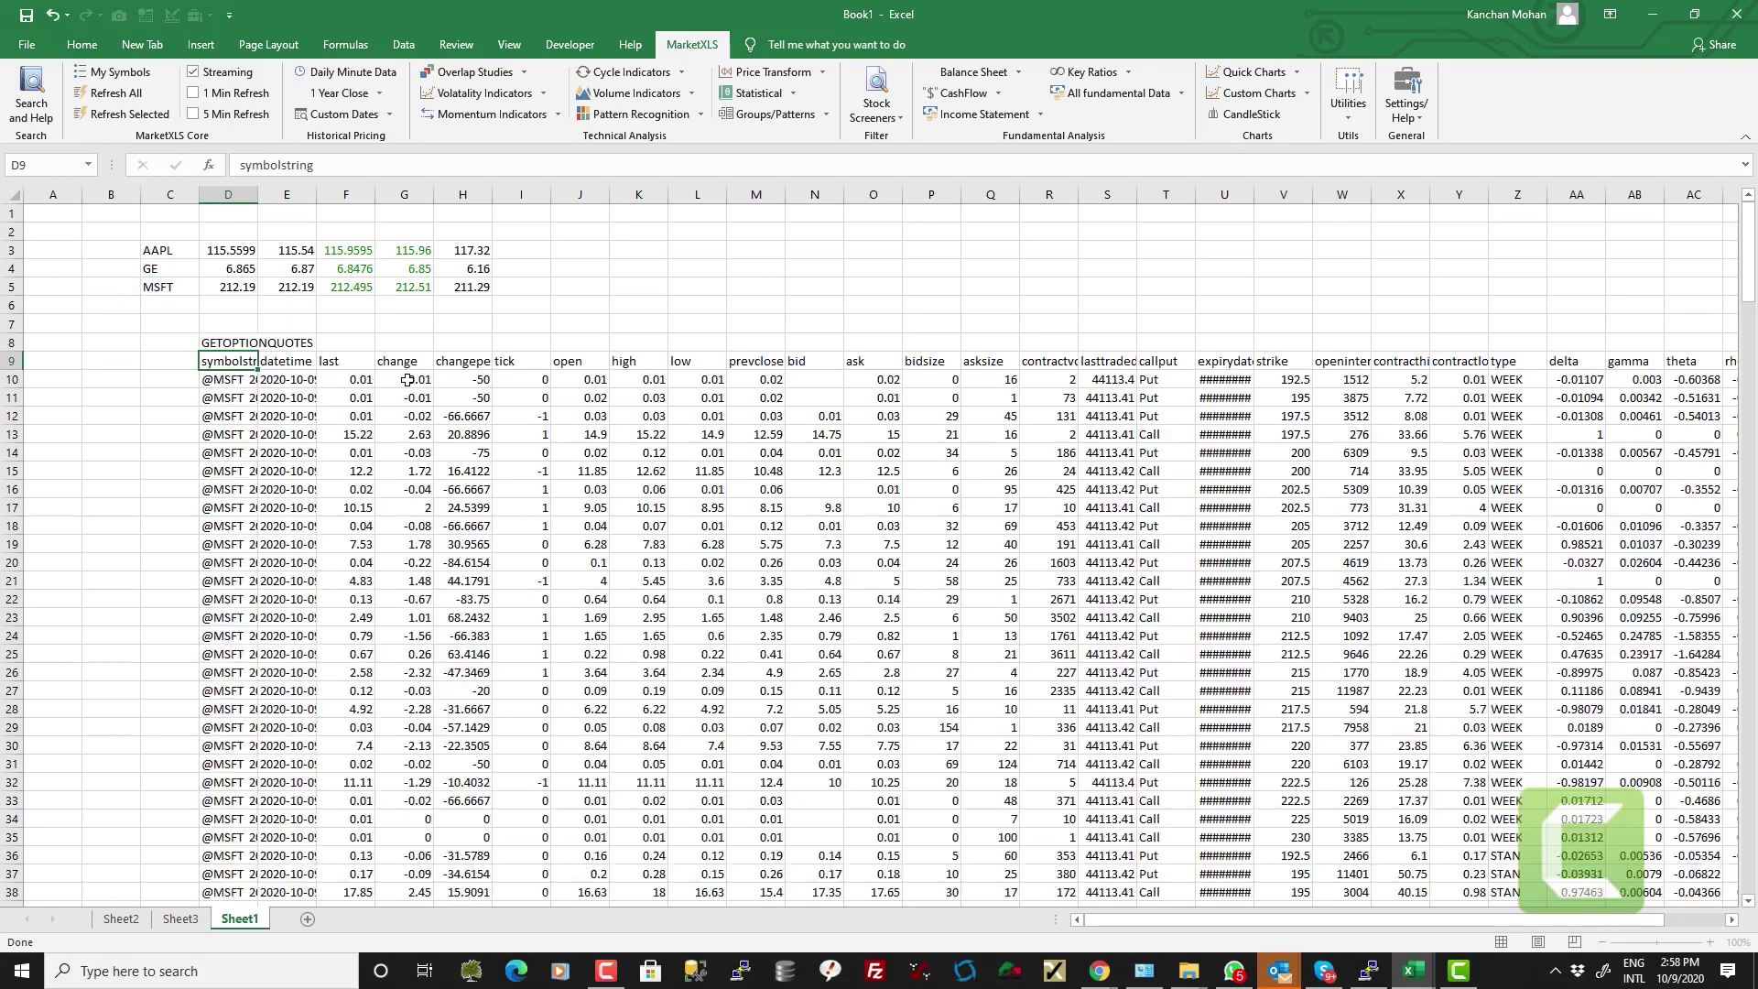
pyautogui.press('Down')
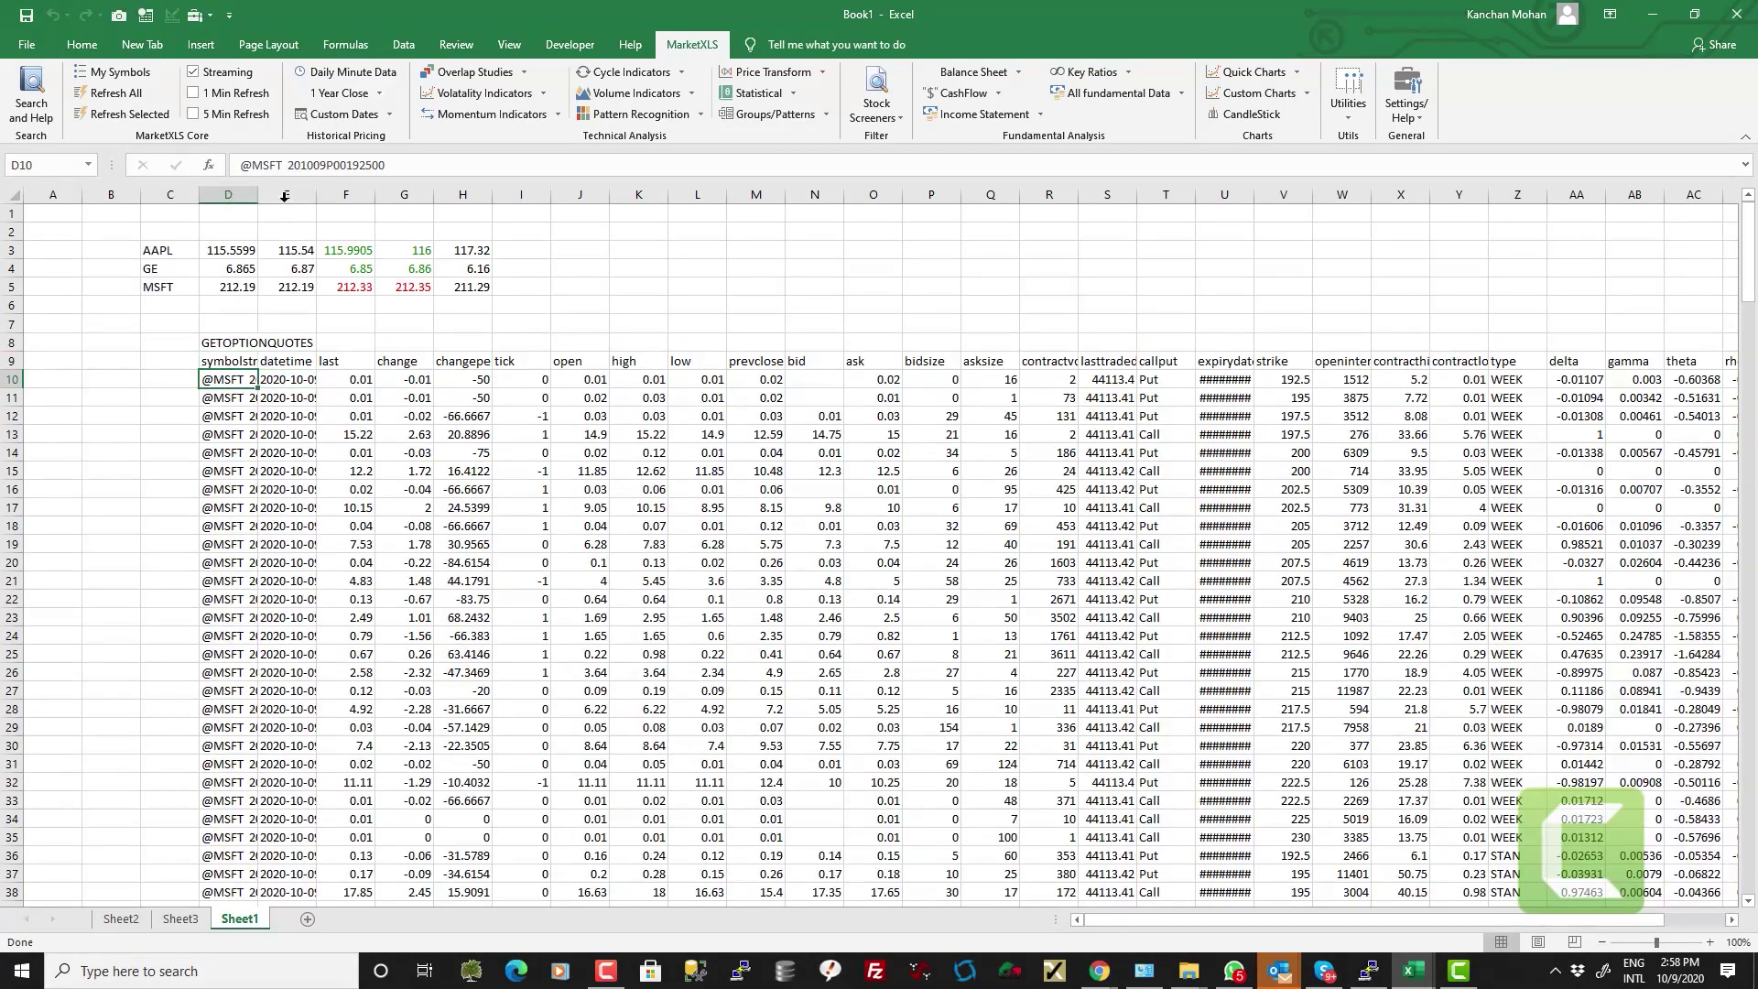
pyautogui.doubleClick(257, 196)
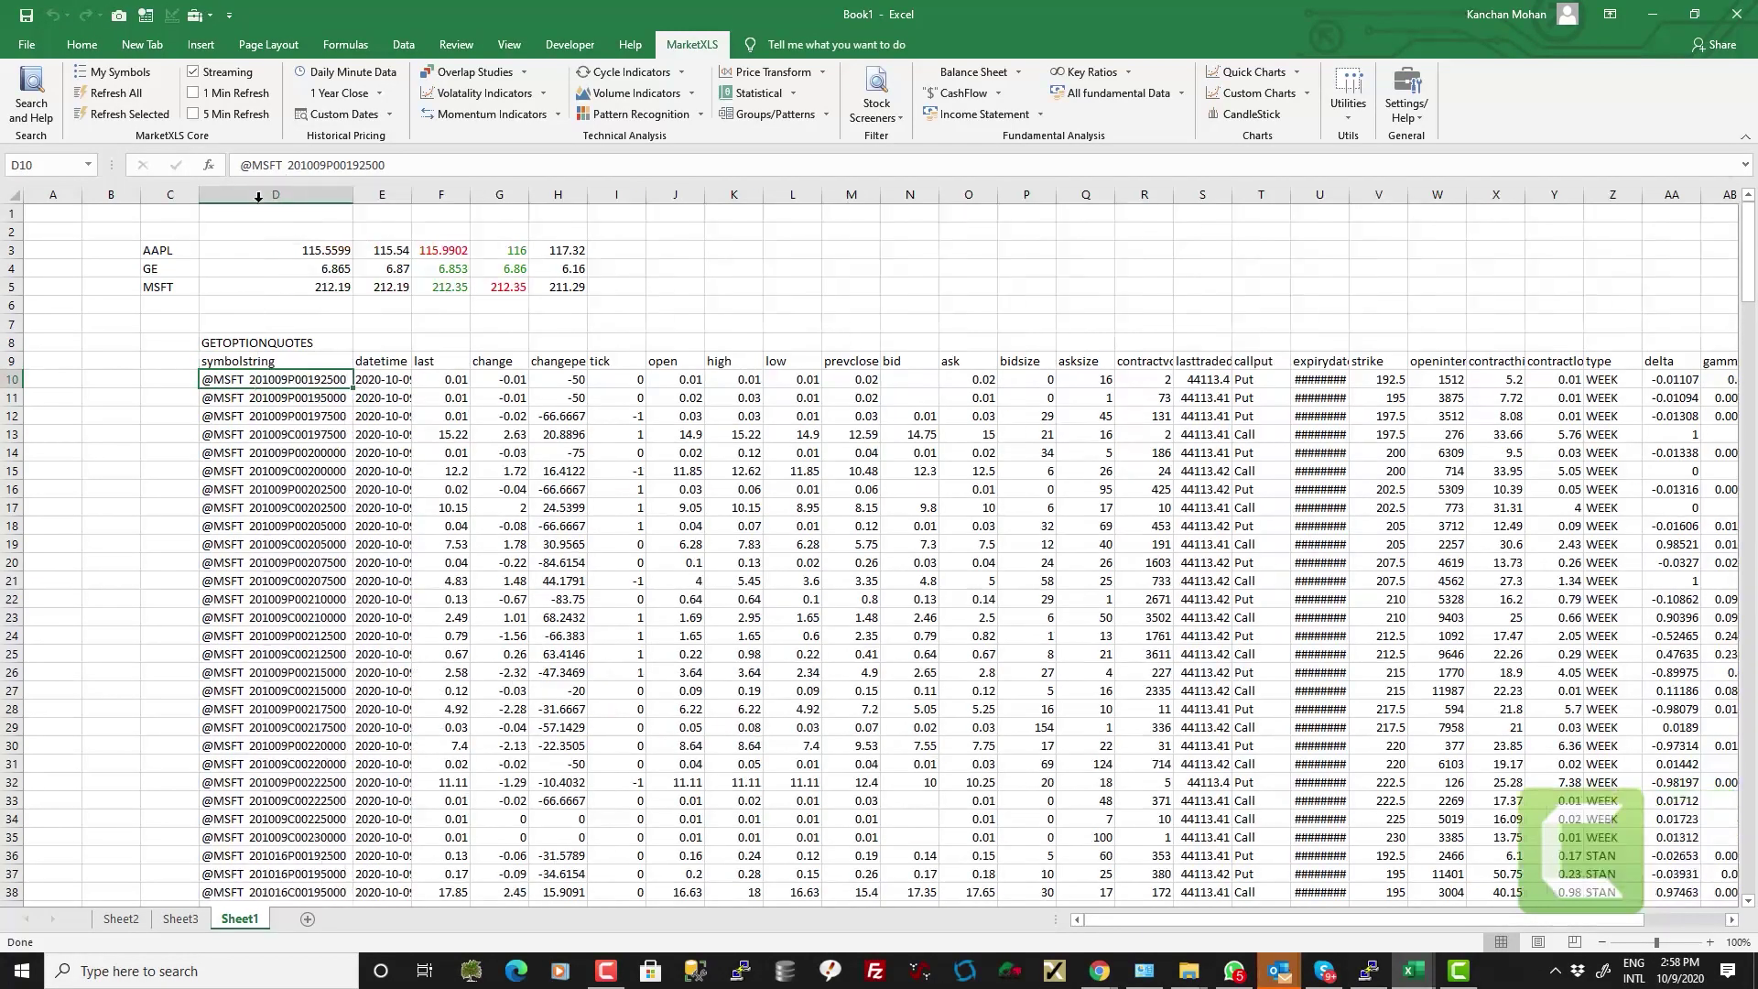
pyautogui.click(169, 402)
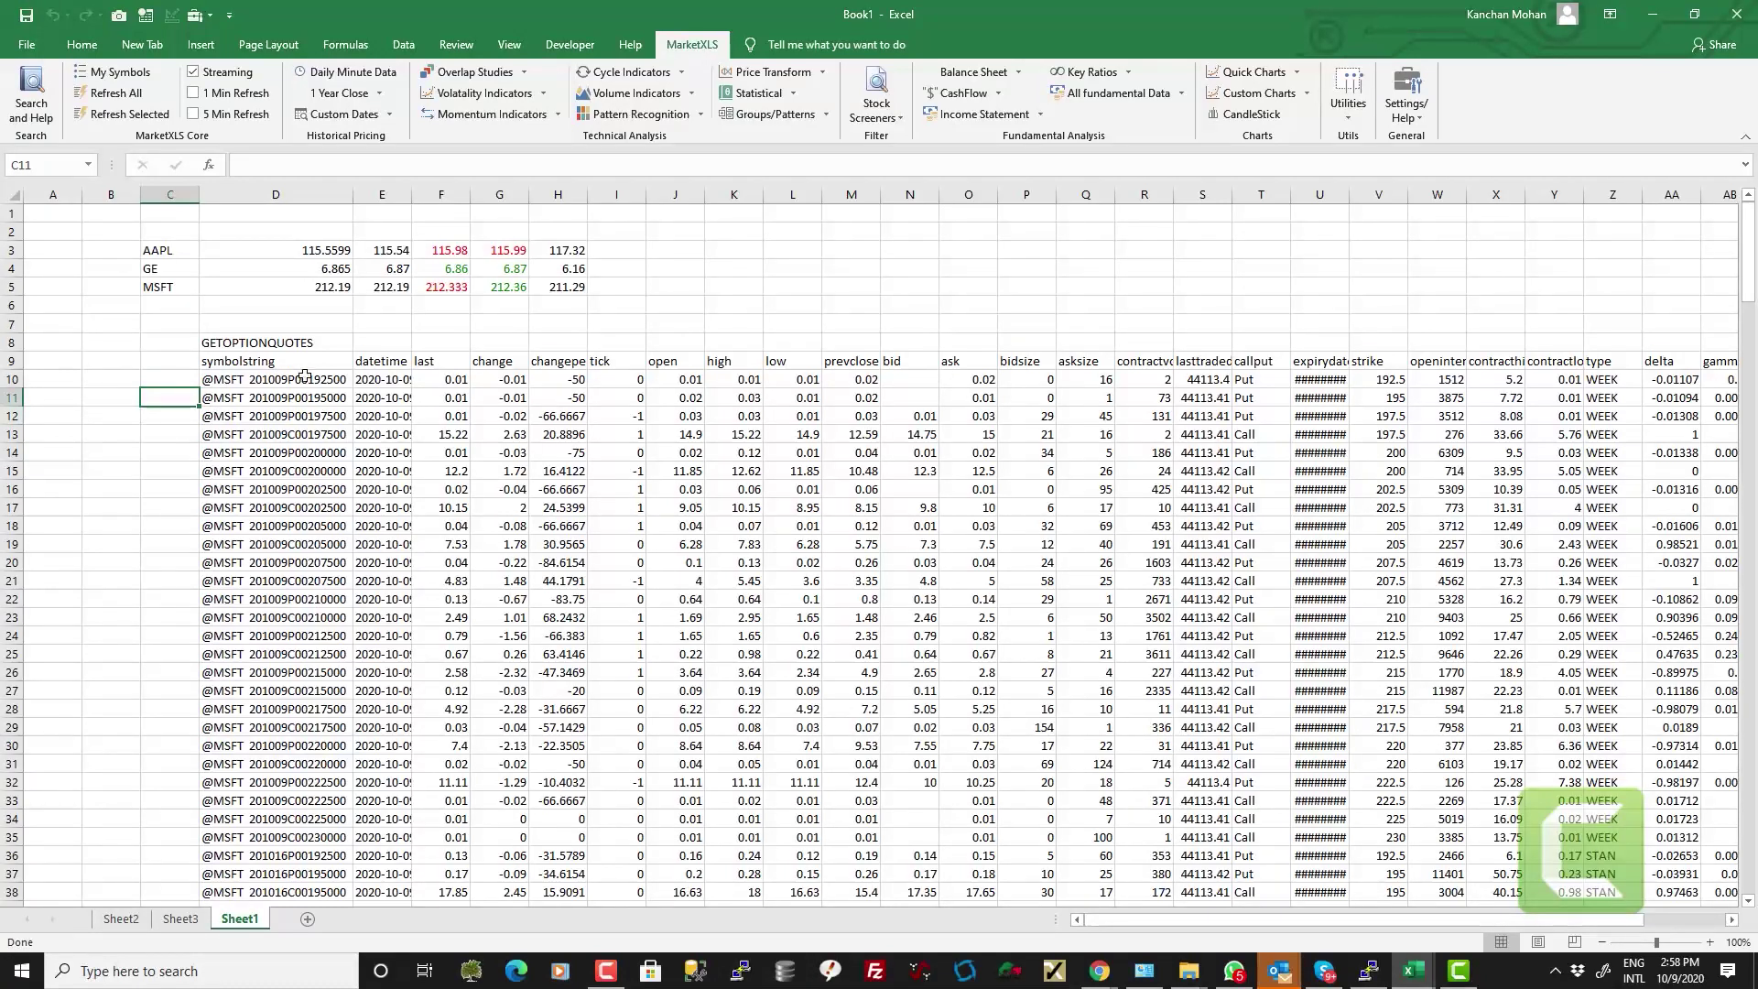
pyautogui.moveTo(302, 377); pyautogui.dragTo(300, 565)
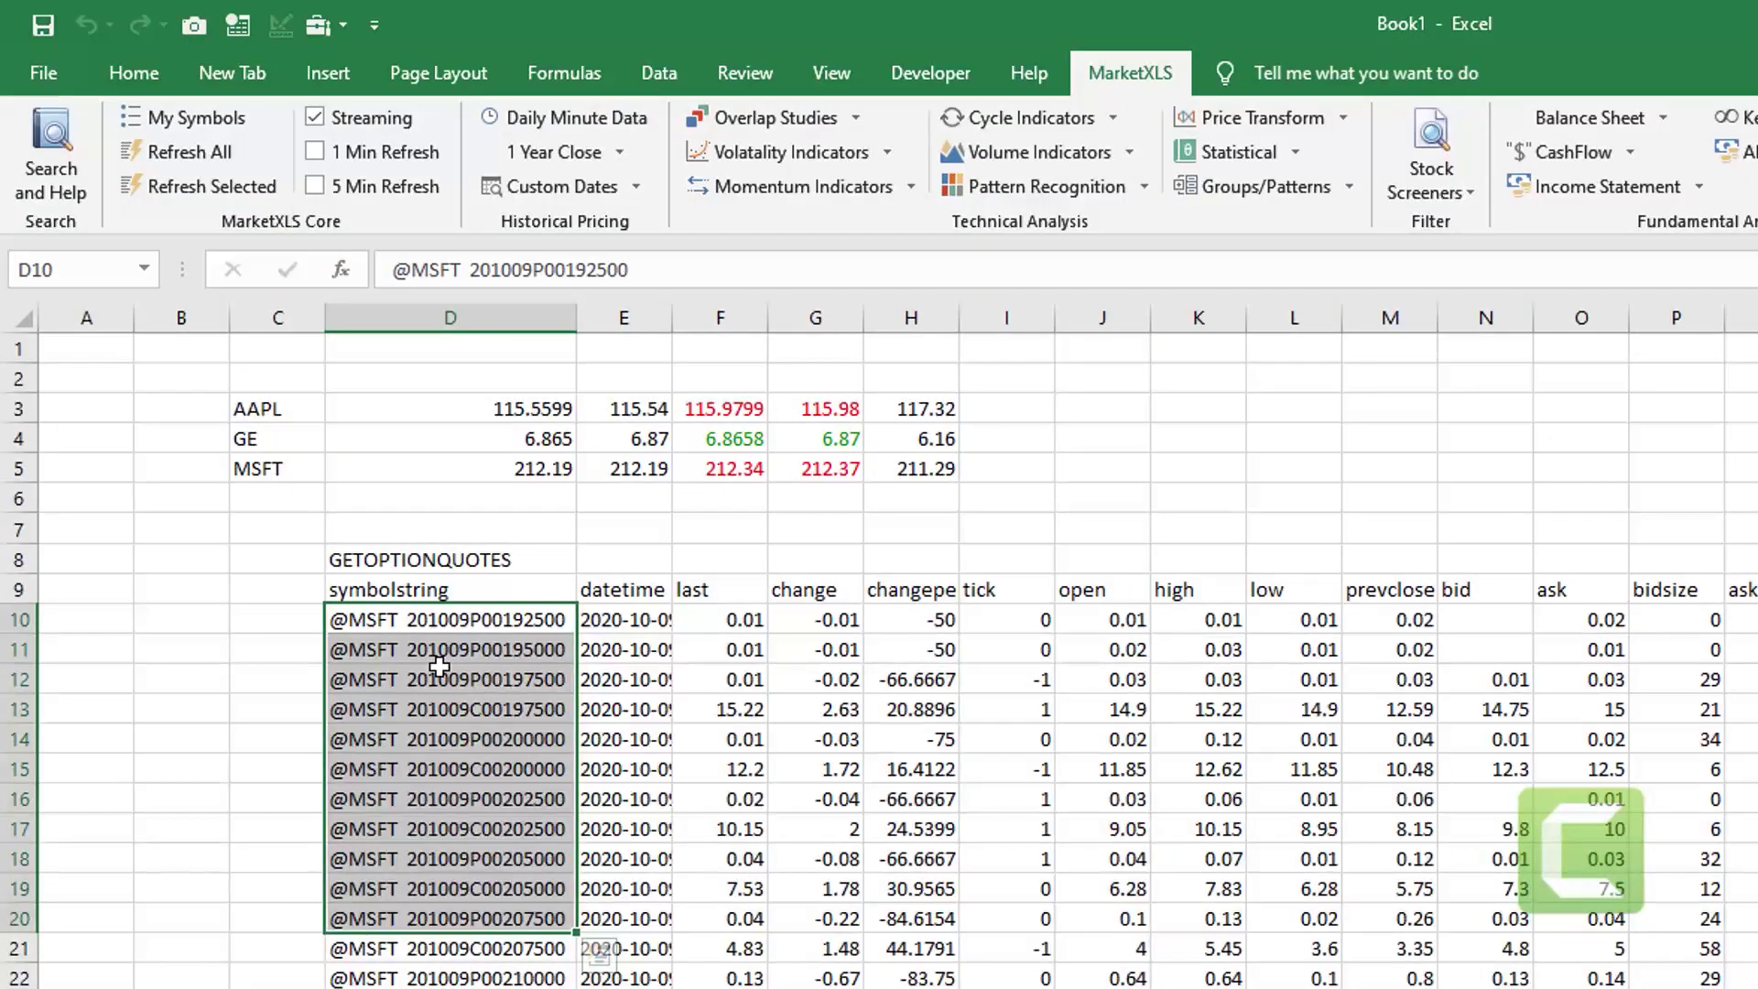
# - Enter =QM_Stream_Last(D11) in B11 and copy it beside the option symbols in D11:D17
pyautogui.click(147, 653)
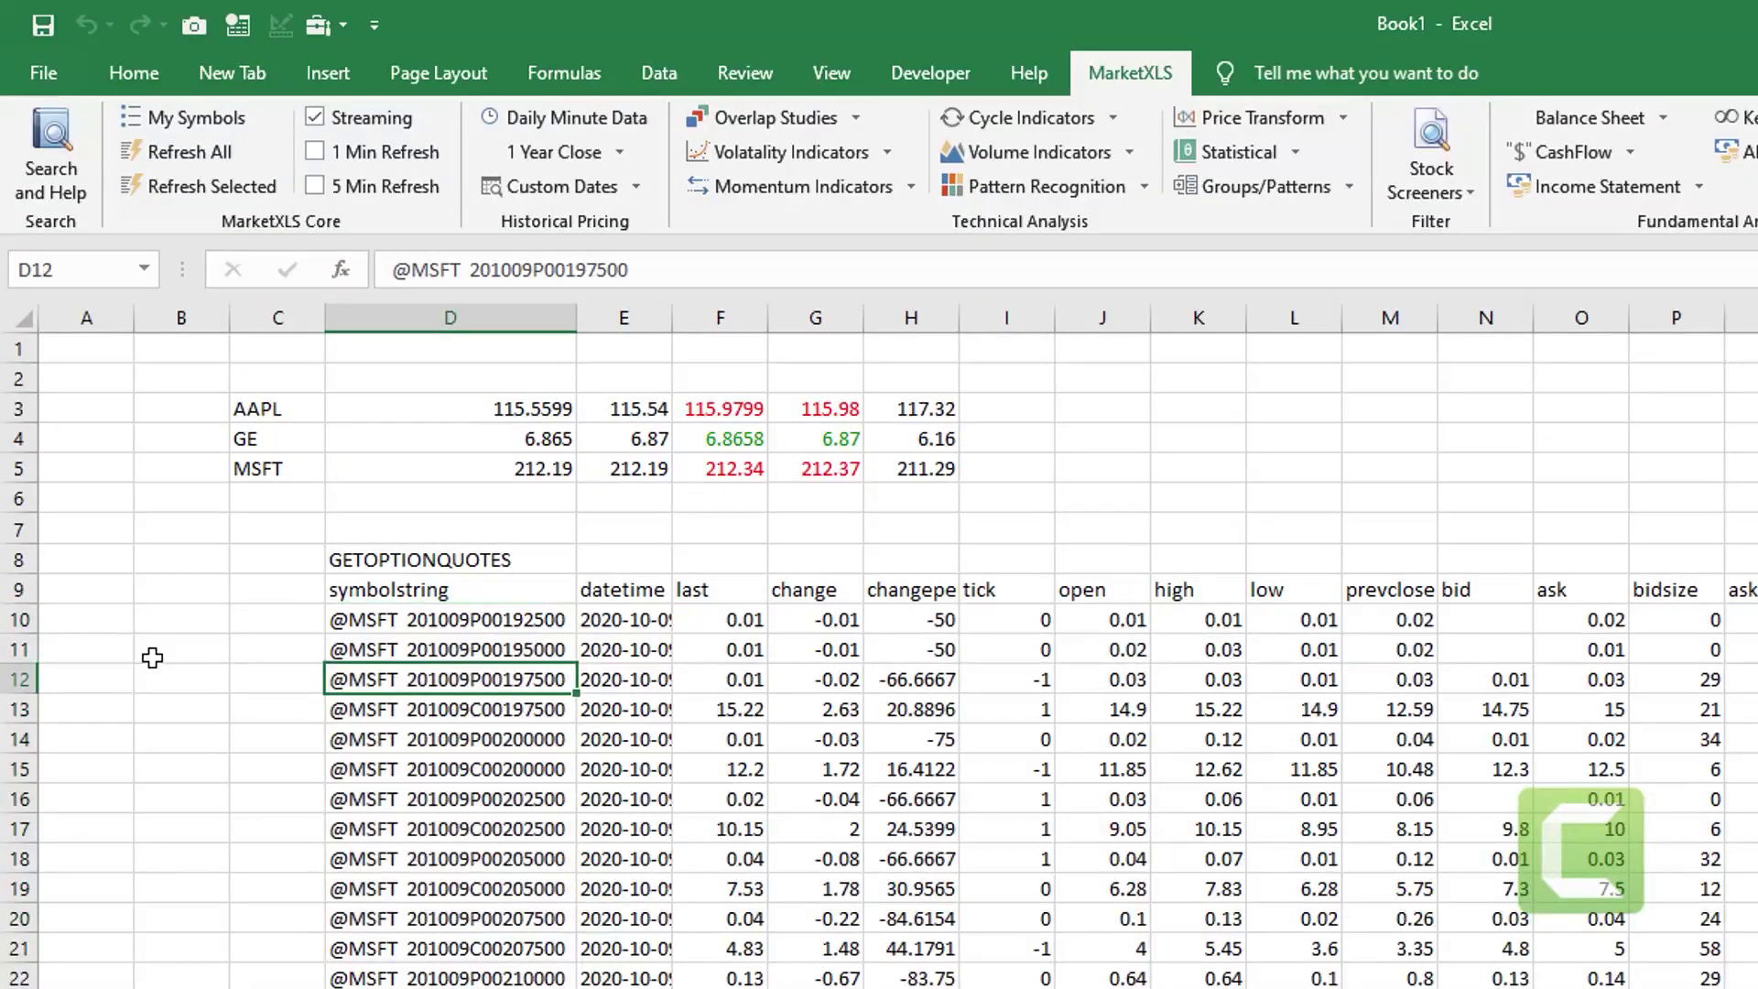
pyautogui.write('=')
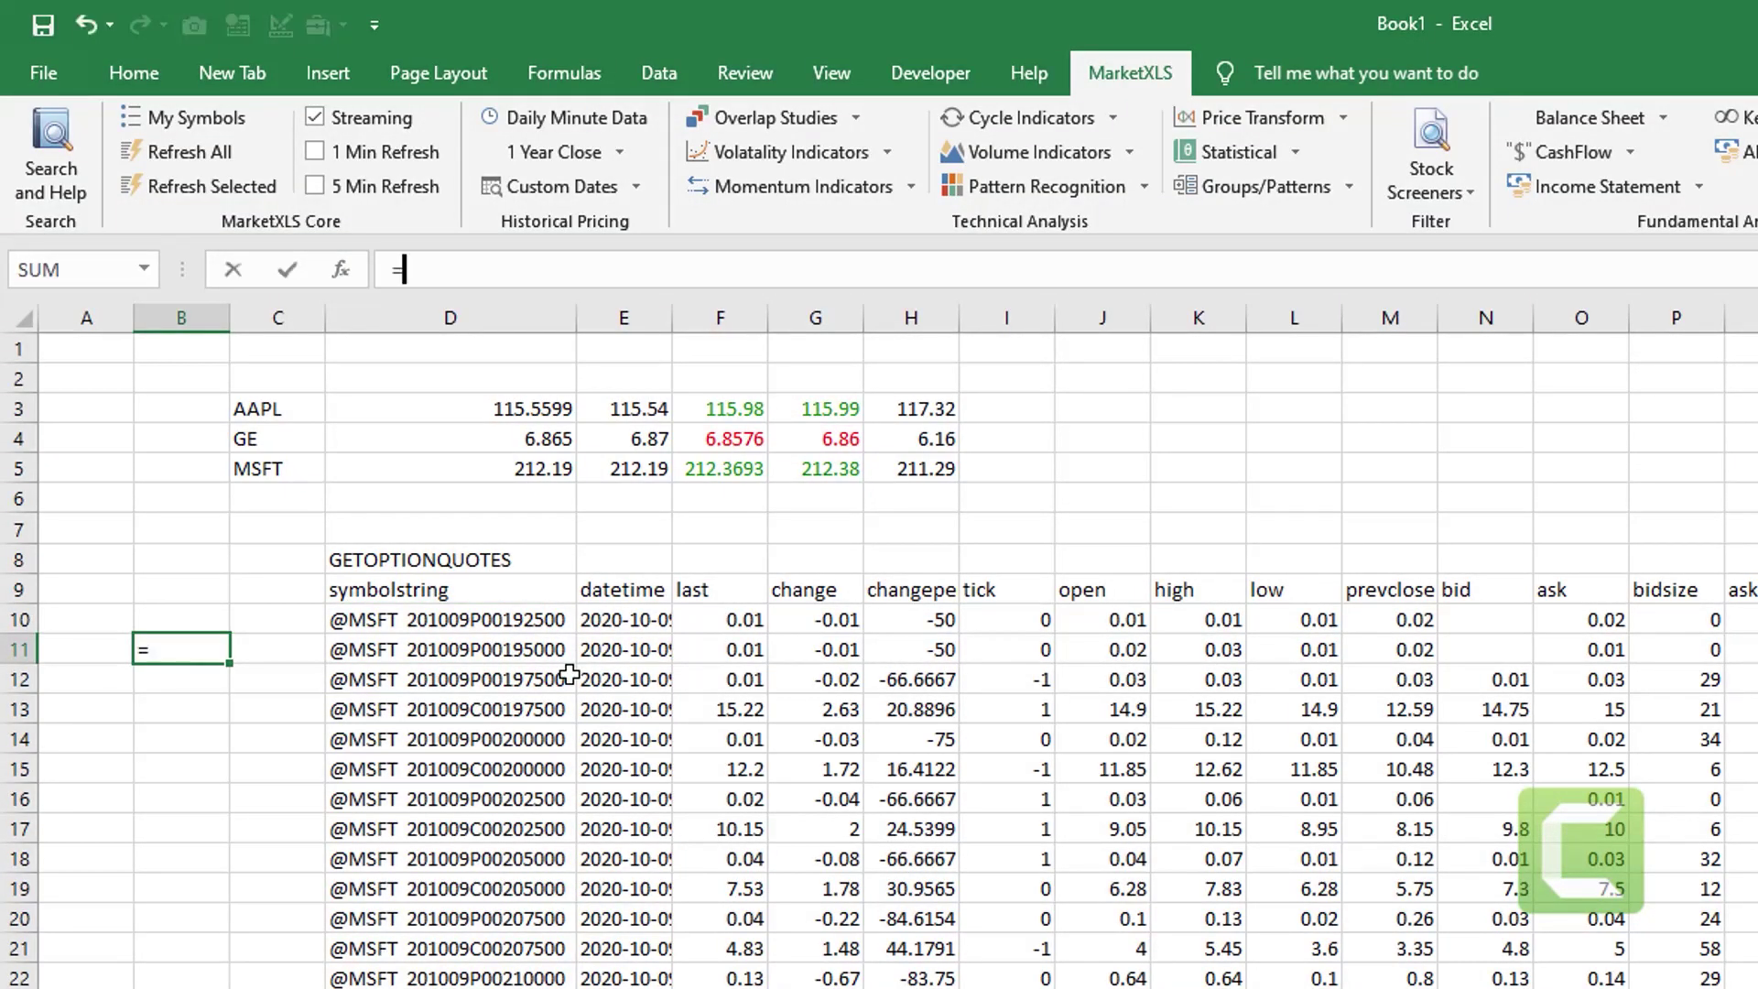
pyautogui.write('qm_stream_la')
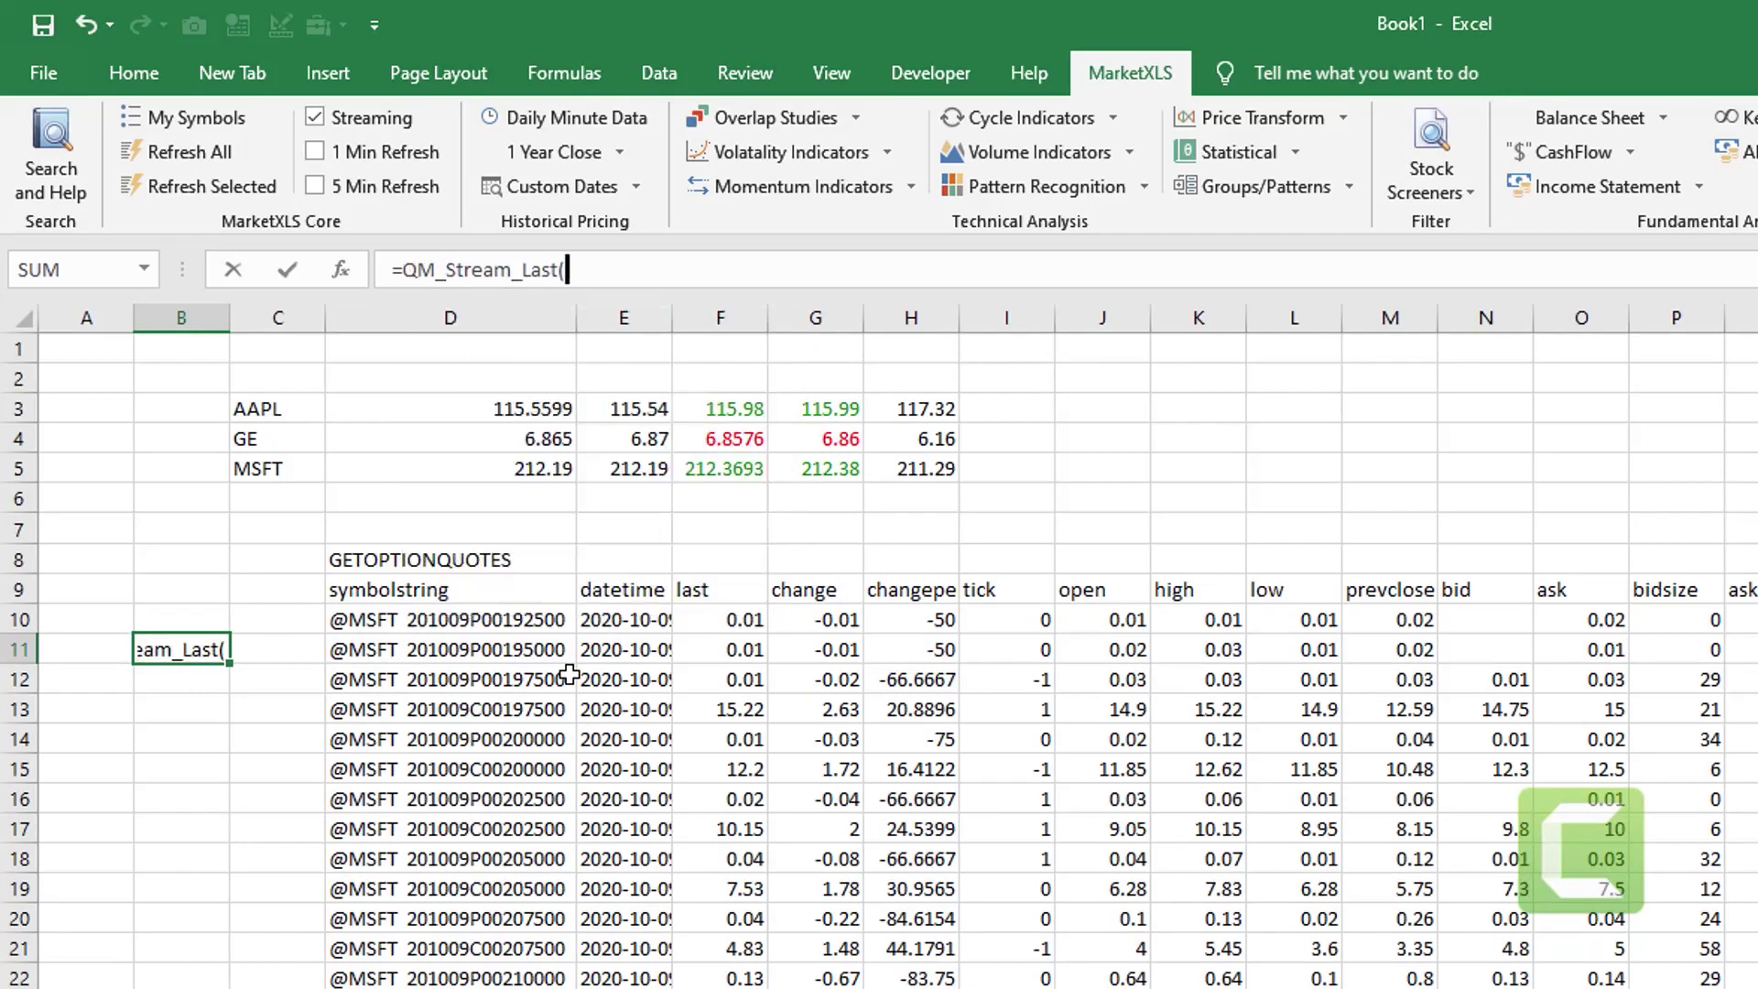
pyautogui.write('D11')
pyautogui.press('Return')
pyautogui.press('Up')
pyautogui.hotkey('ctrl', 'c')
pyautogui.press('Down')
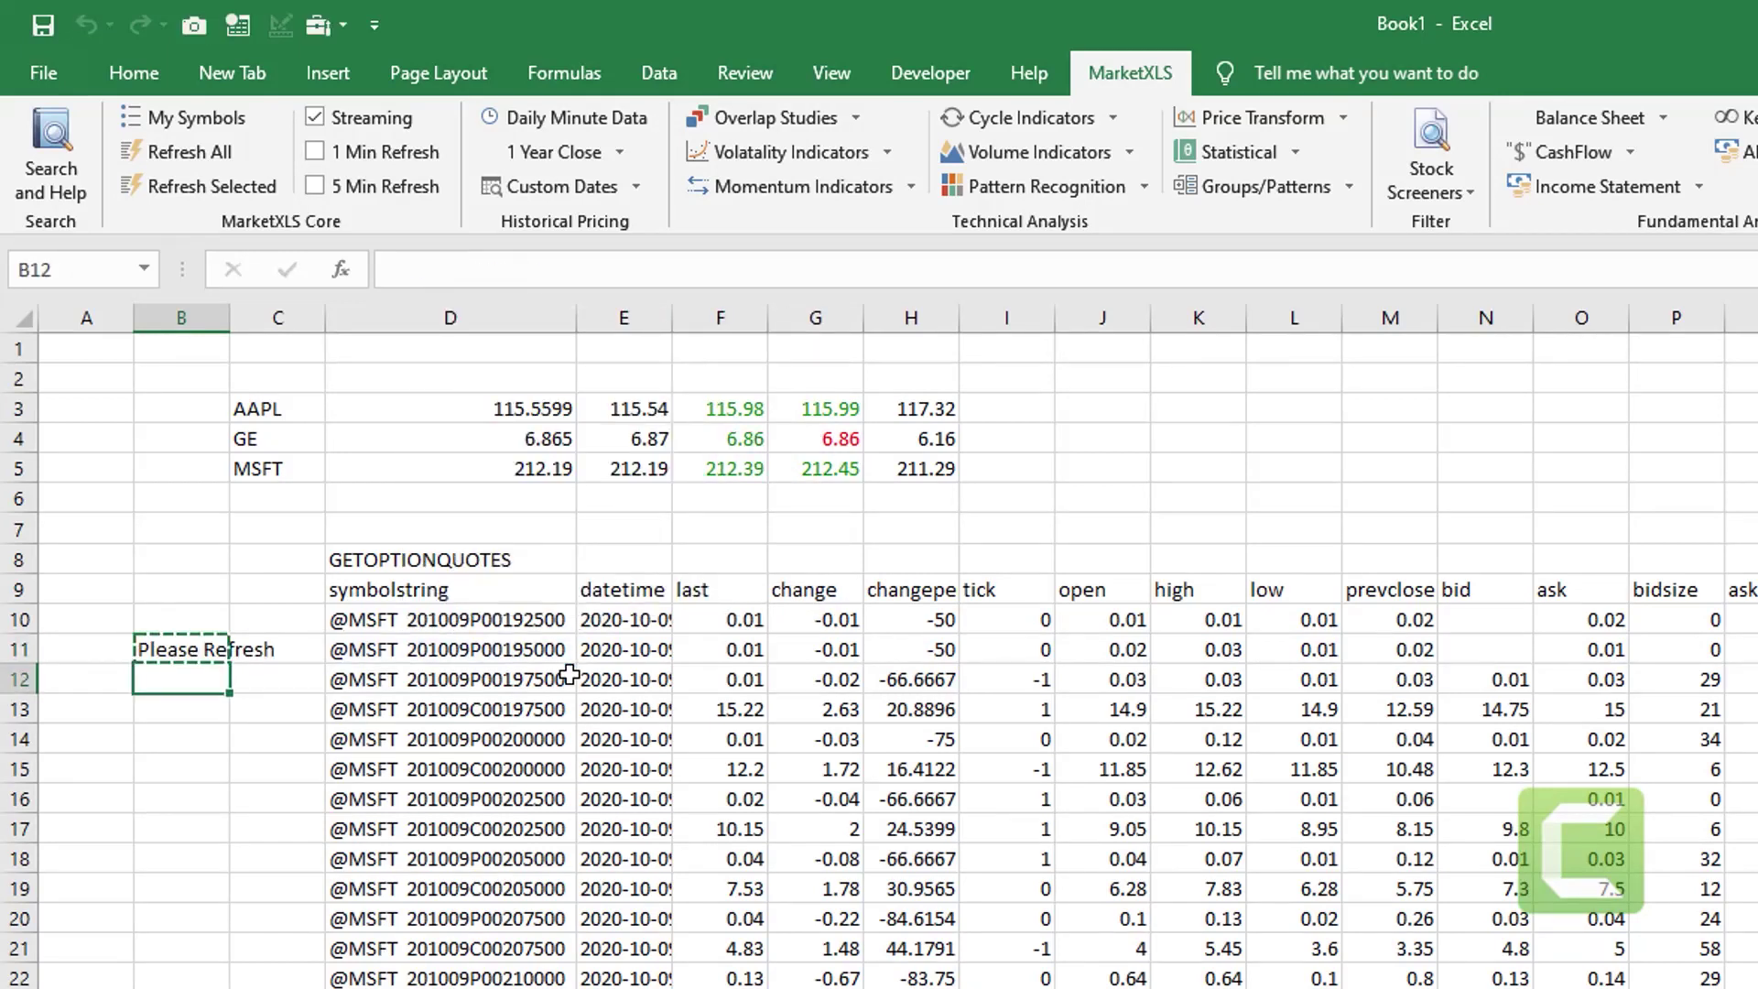
pyautogui.hotkey('shift', 'Down')
pyautogui.hotkey('shift', 'Down')
pyautogui.hotkey('shift', 'Down')
pyautogui.hotkey('shift', 'Down')
pyautogui.hotkey('shift', 'Down')
pyautogui.hotkey('shift', 'Down')
pyautogui.hotkey('ctrl', 'v')
pyautogui.hotkey('ctrl', 'z')
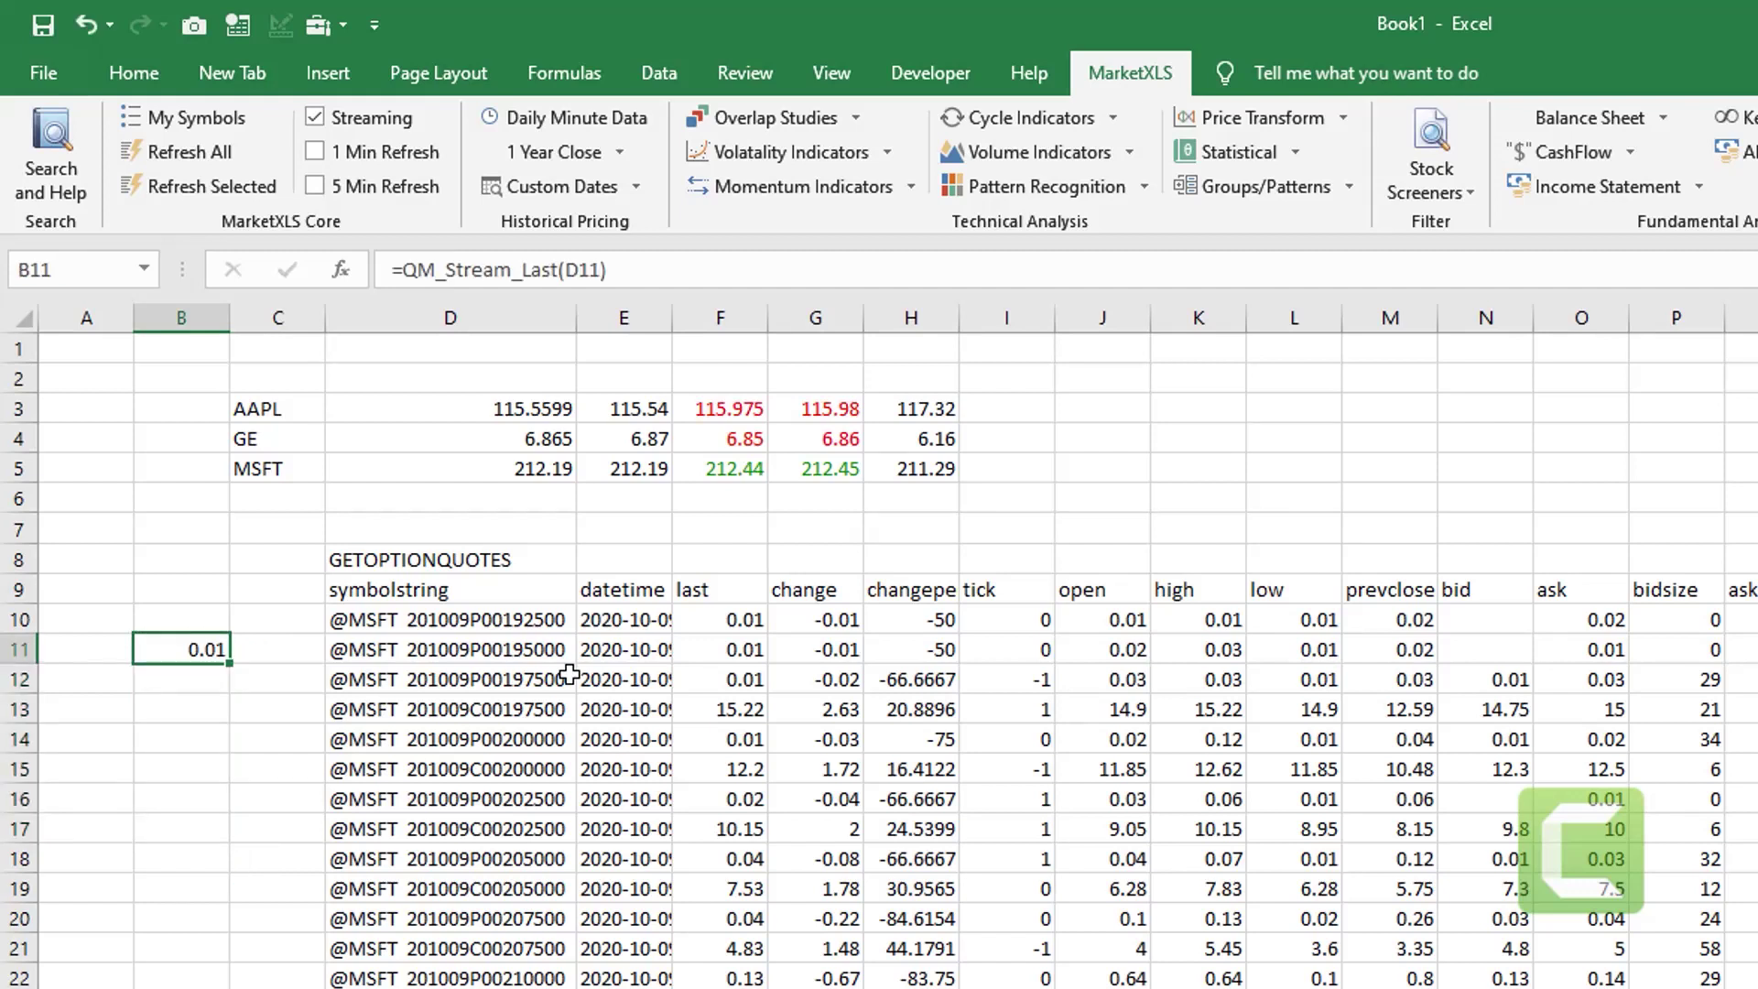
pyautogui.click(444, 653)
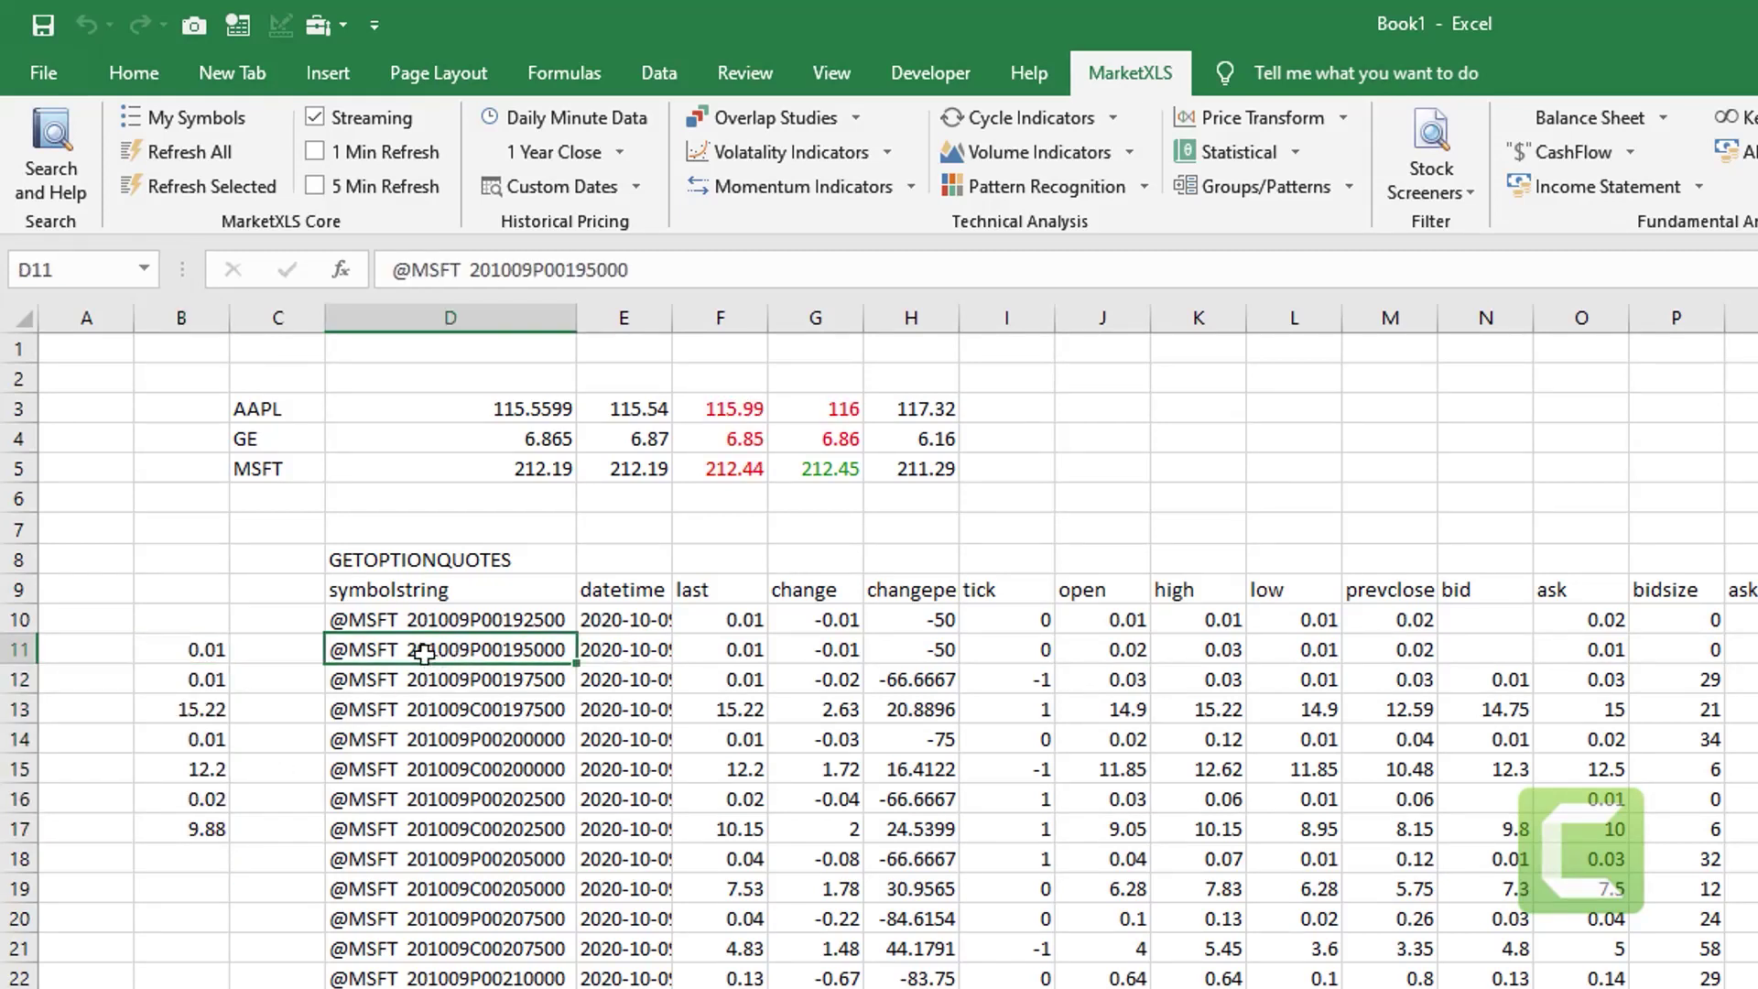
pyautogui.moveTo(424, 653); pyautogui.dragTo(392, 822)
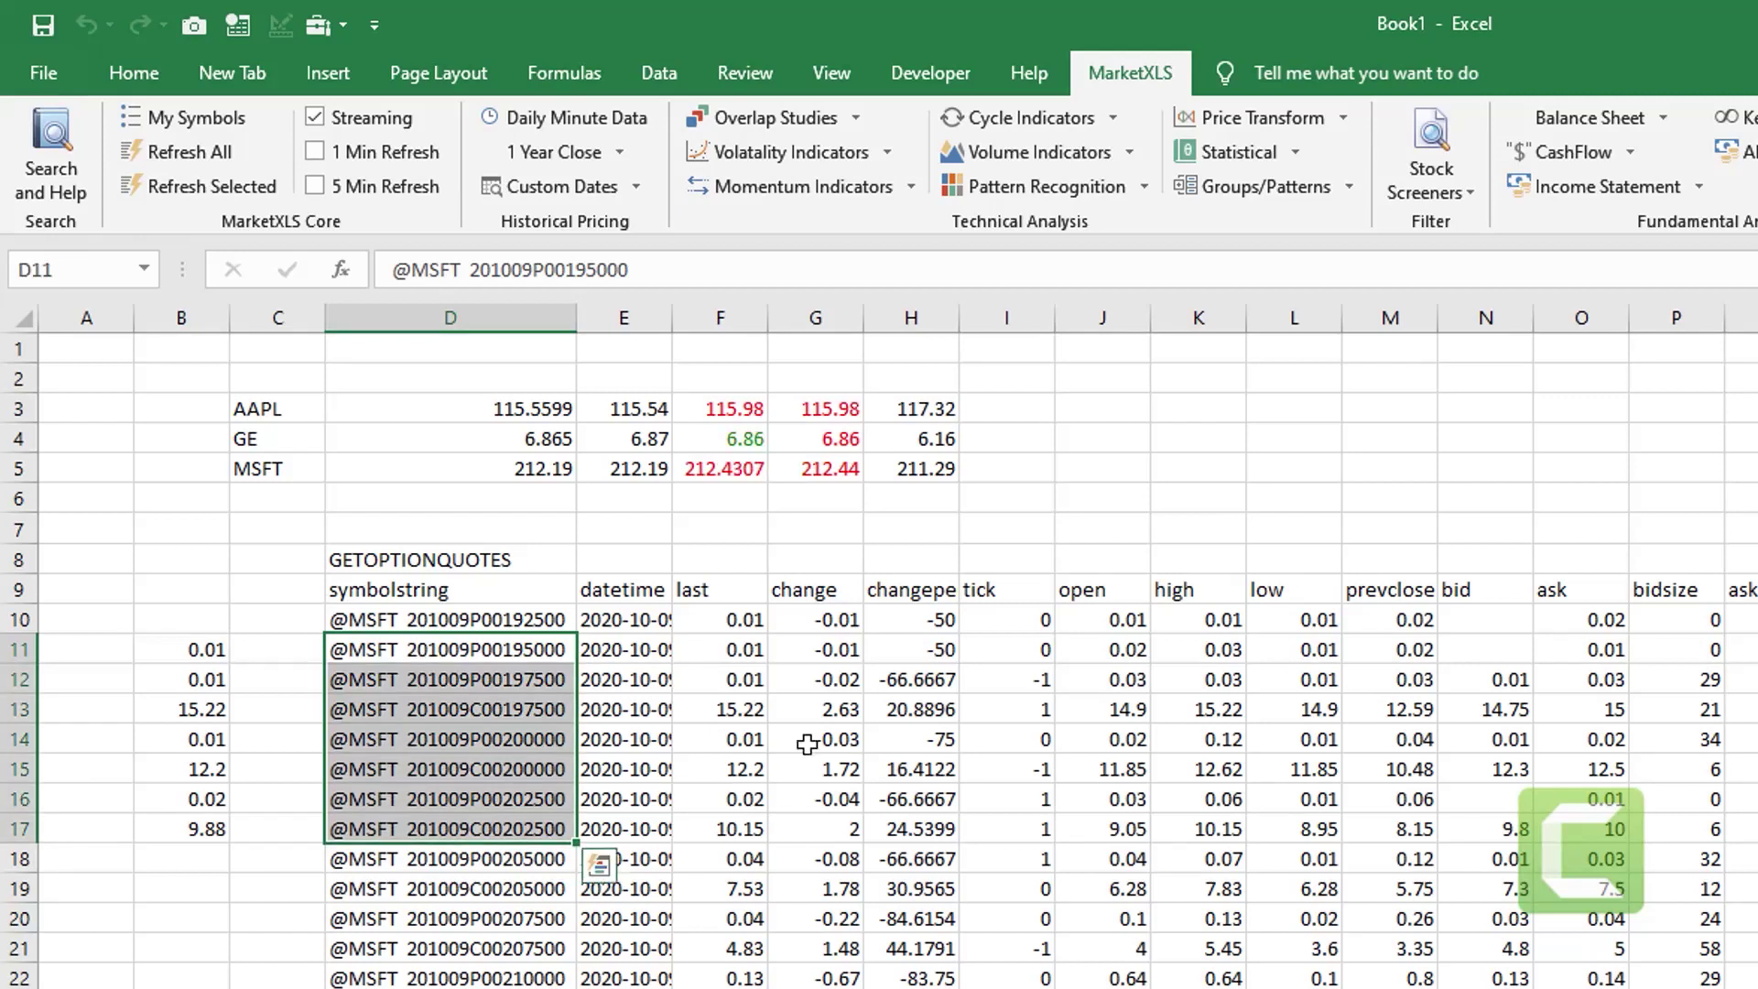
pyautogui.click(1118, 403)
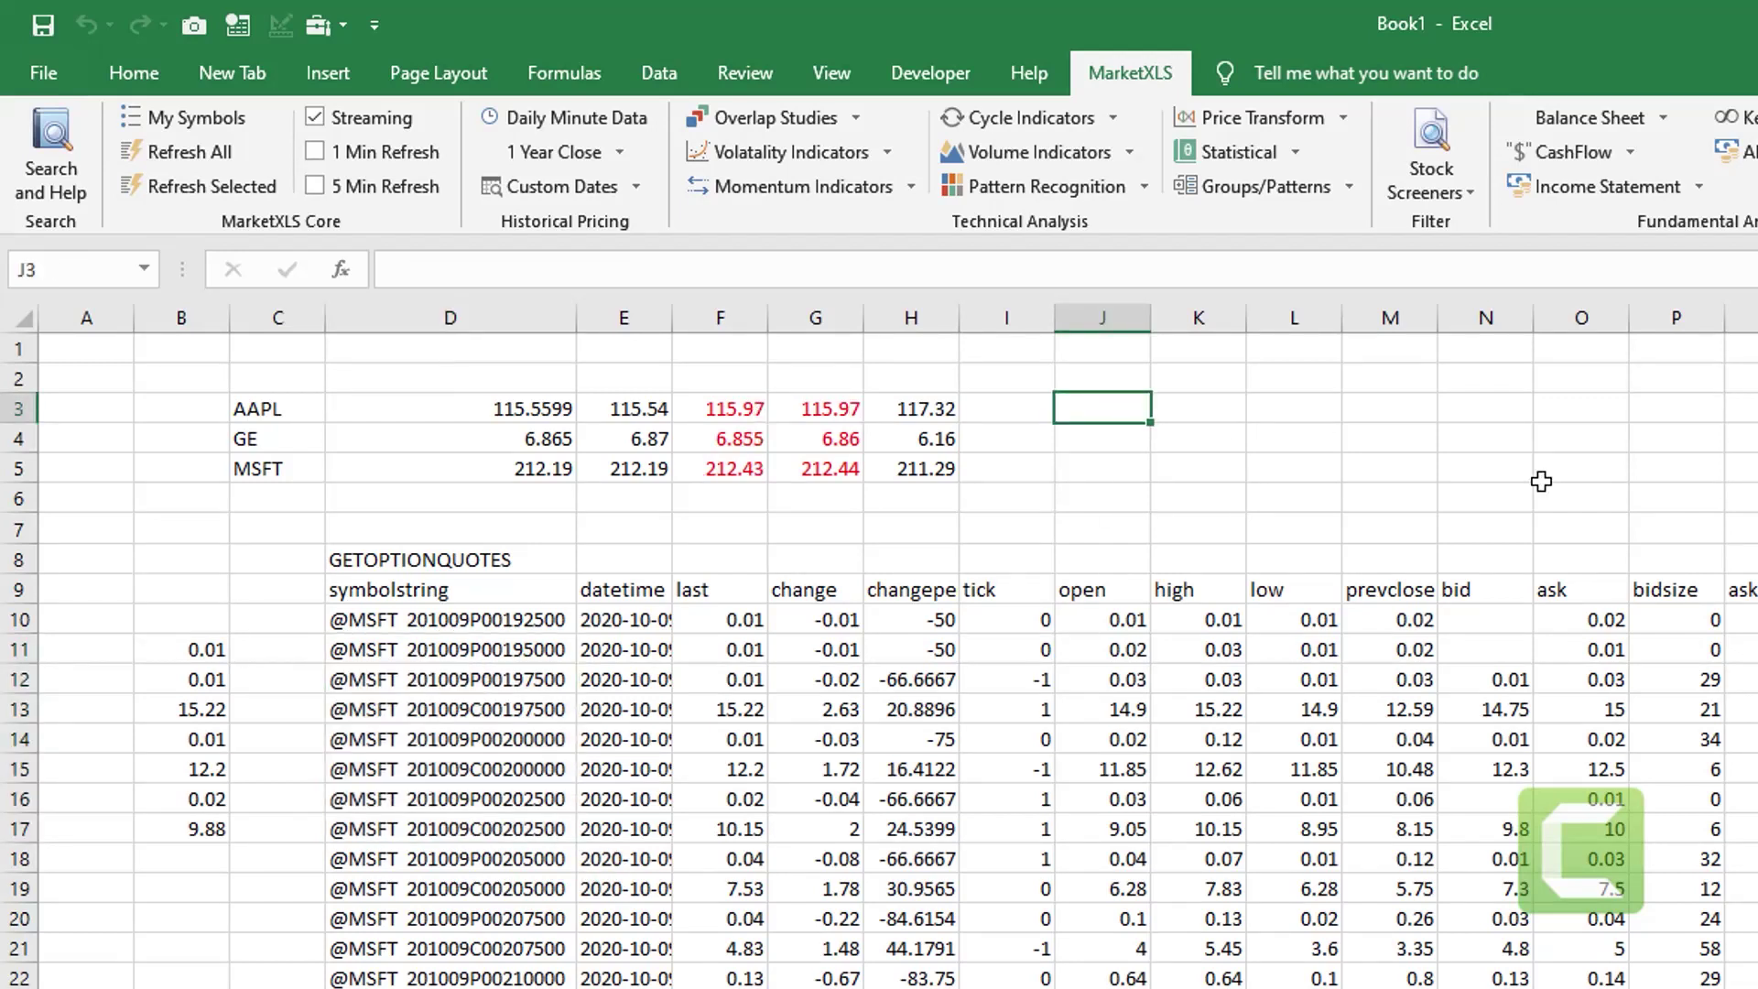
# - Start =OptionSymbol in J3 and set its symbol argument to C3 (AAPL)
pyautogui.write('=optionsy')
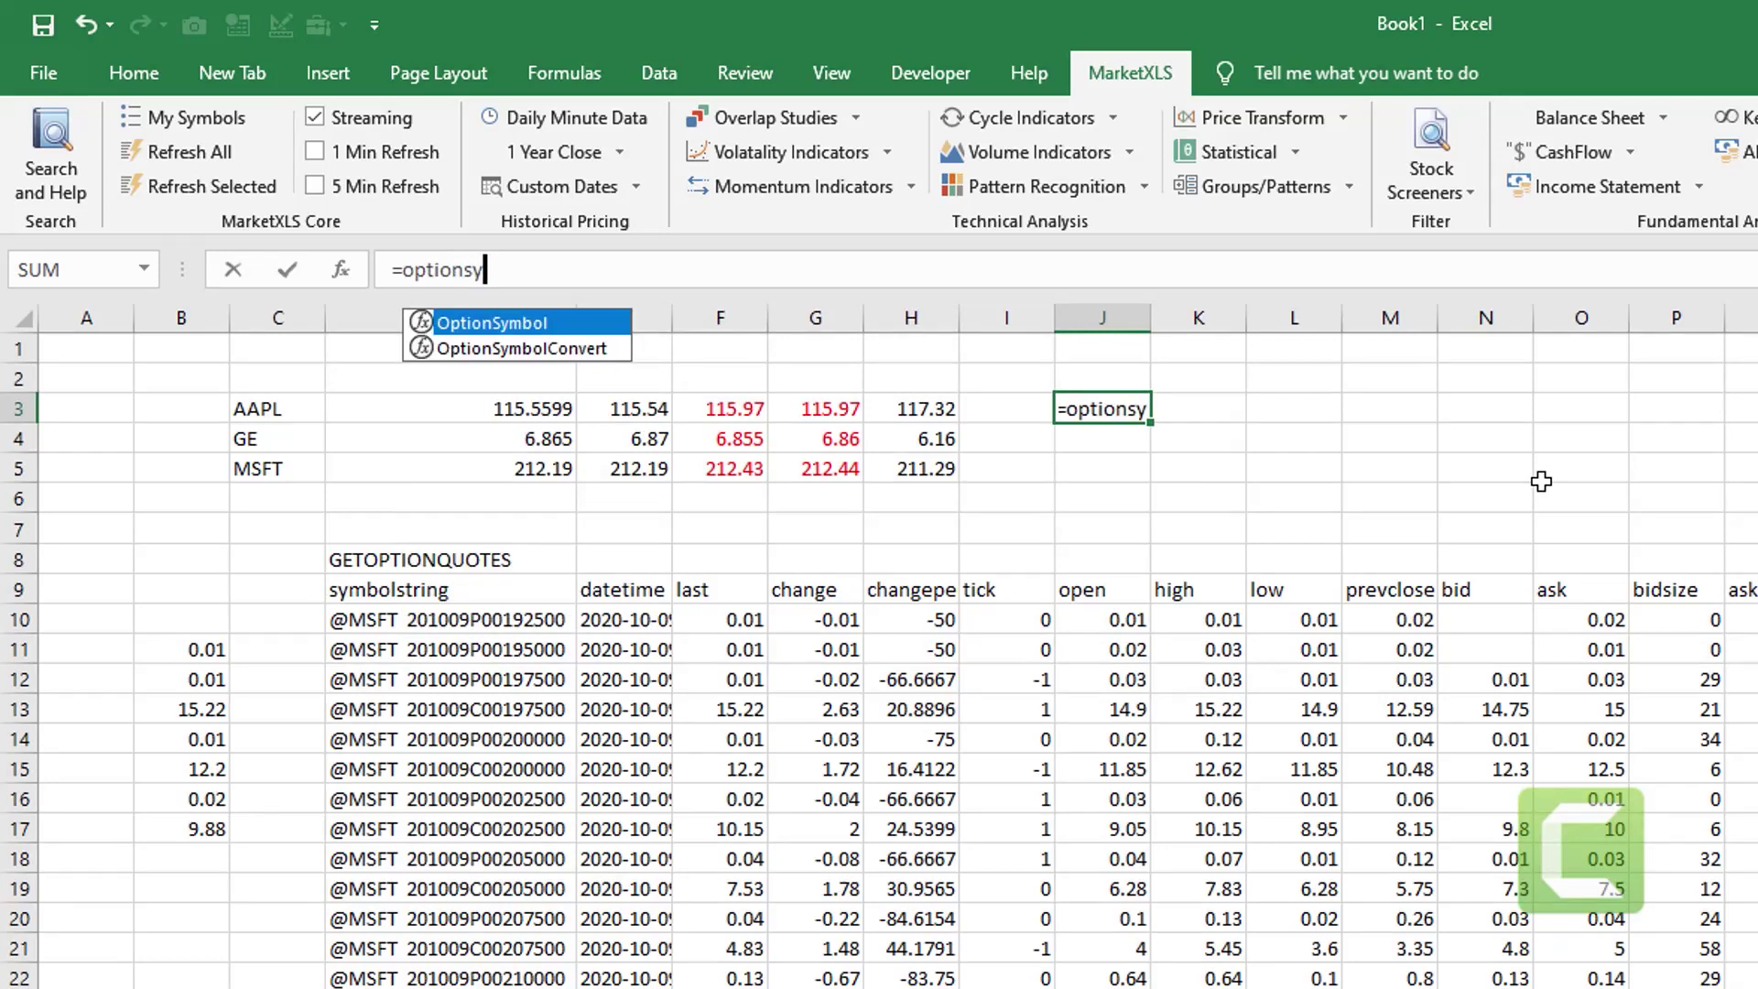
pyautogui.press('Tab')
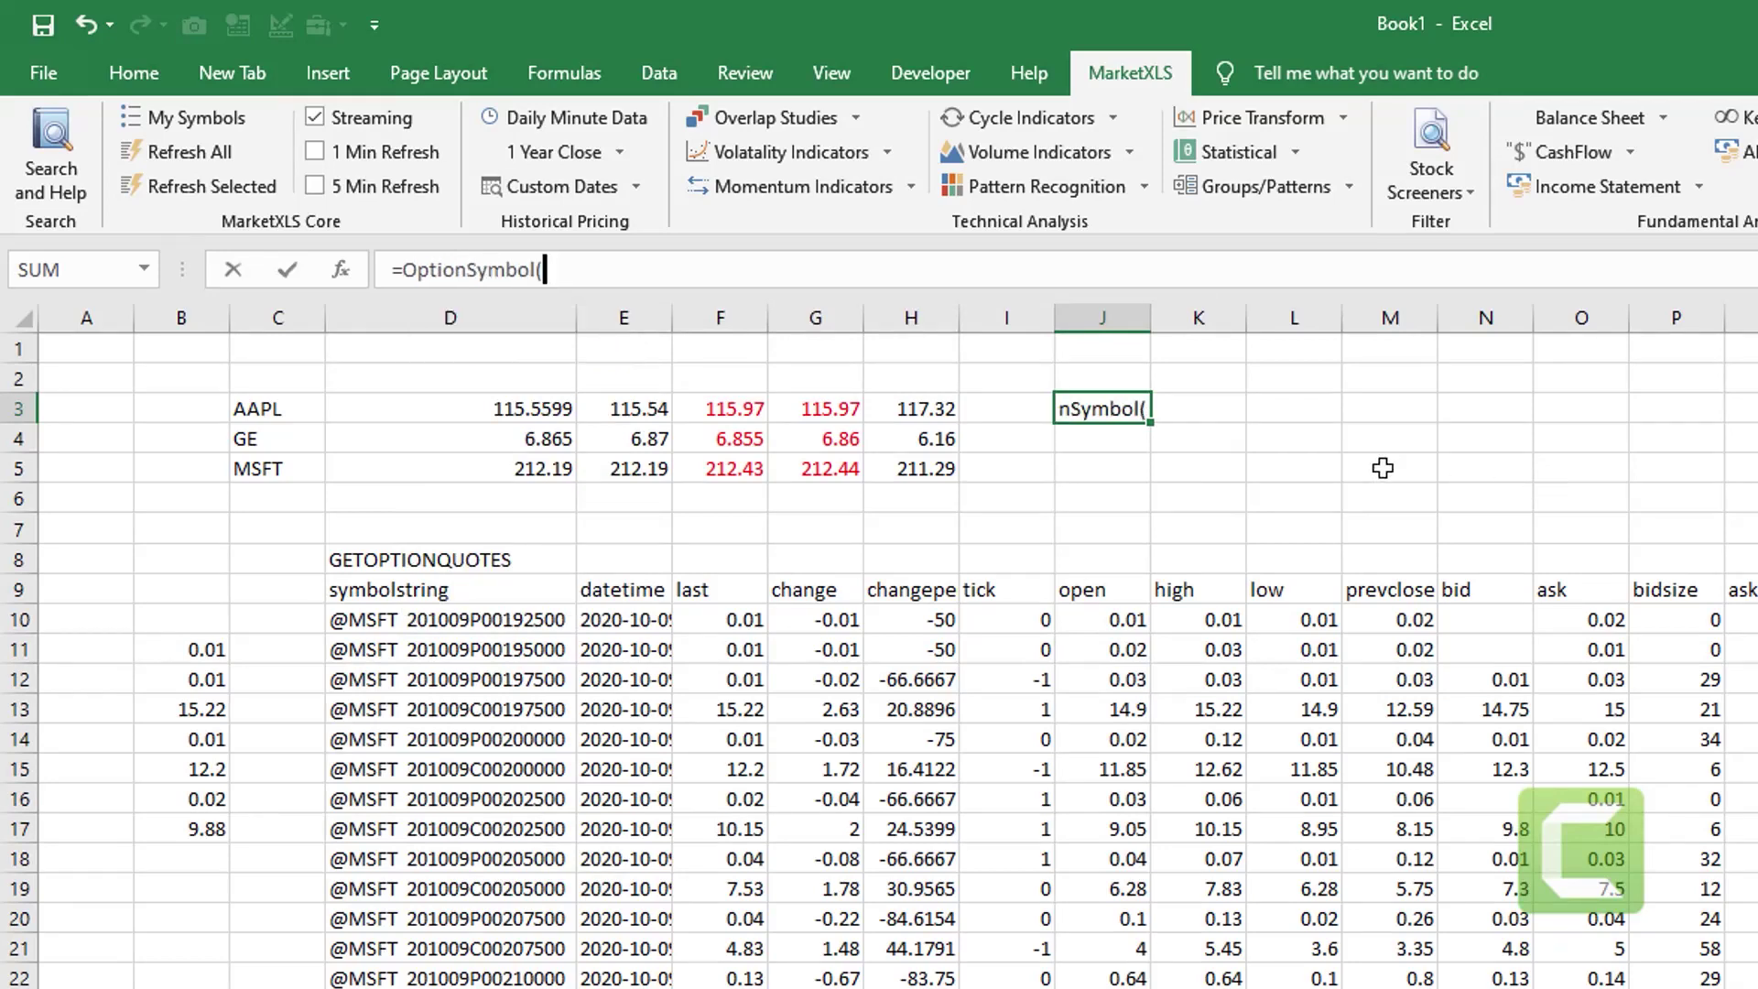
pyautogui.click(342, 270)
pyautogui.moveTo(1387, 595); pyautogui.dragTo(1186, 596)
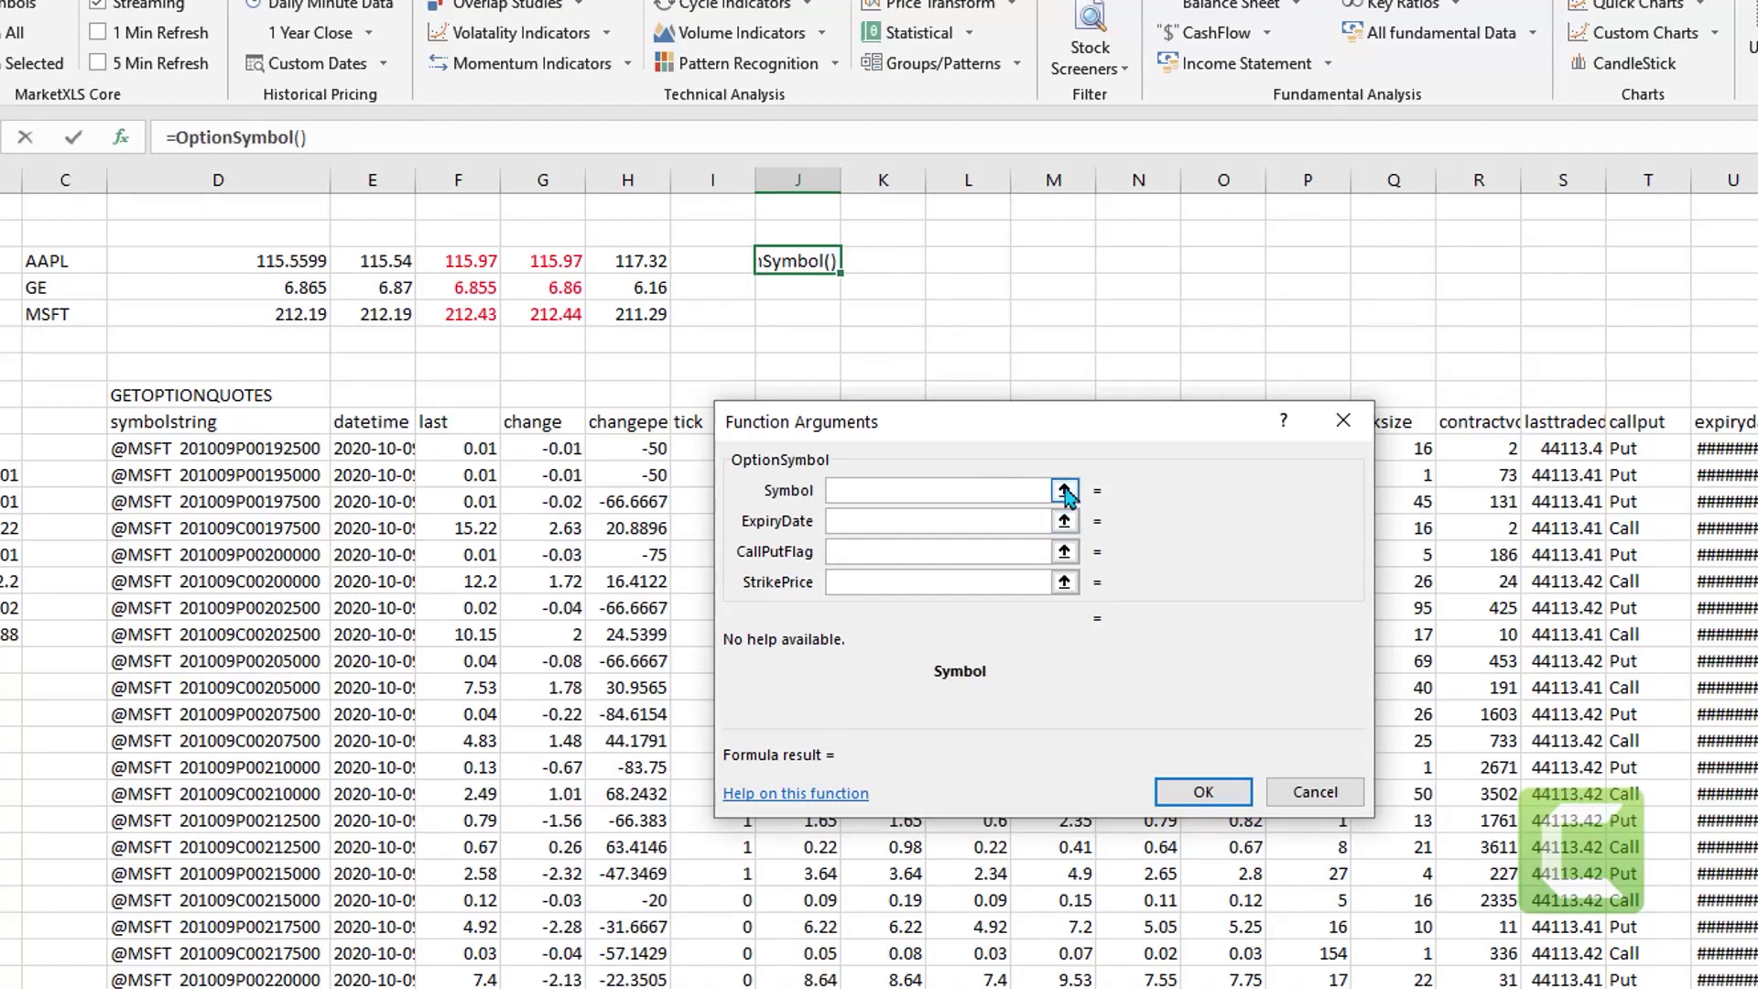
pyautogui.click(1064, 491)
pyautogui.click(48, 265)
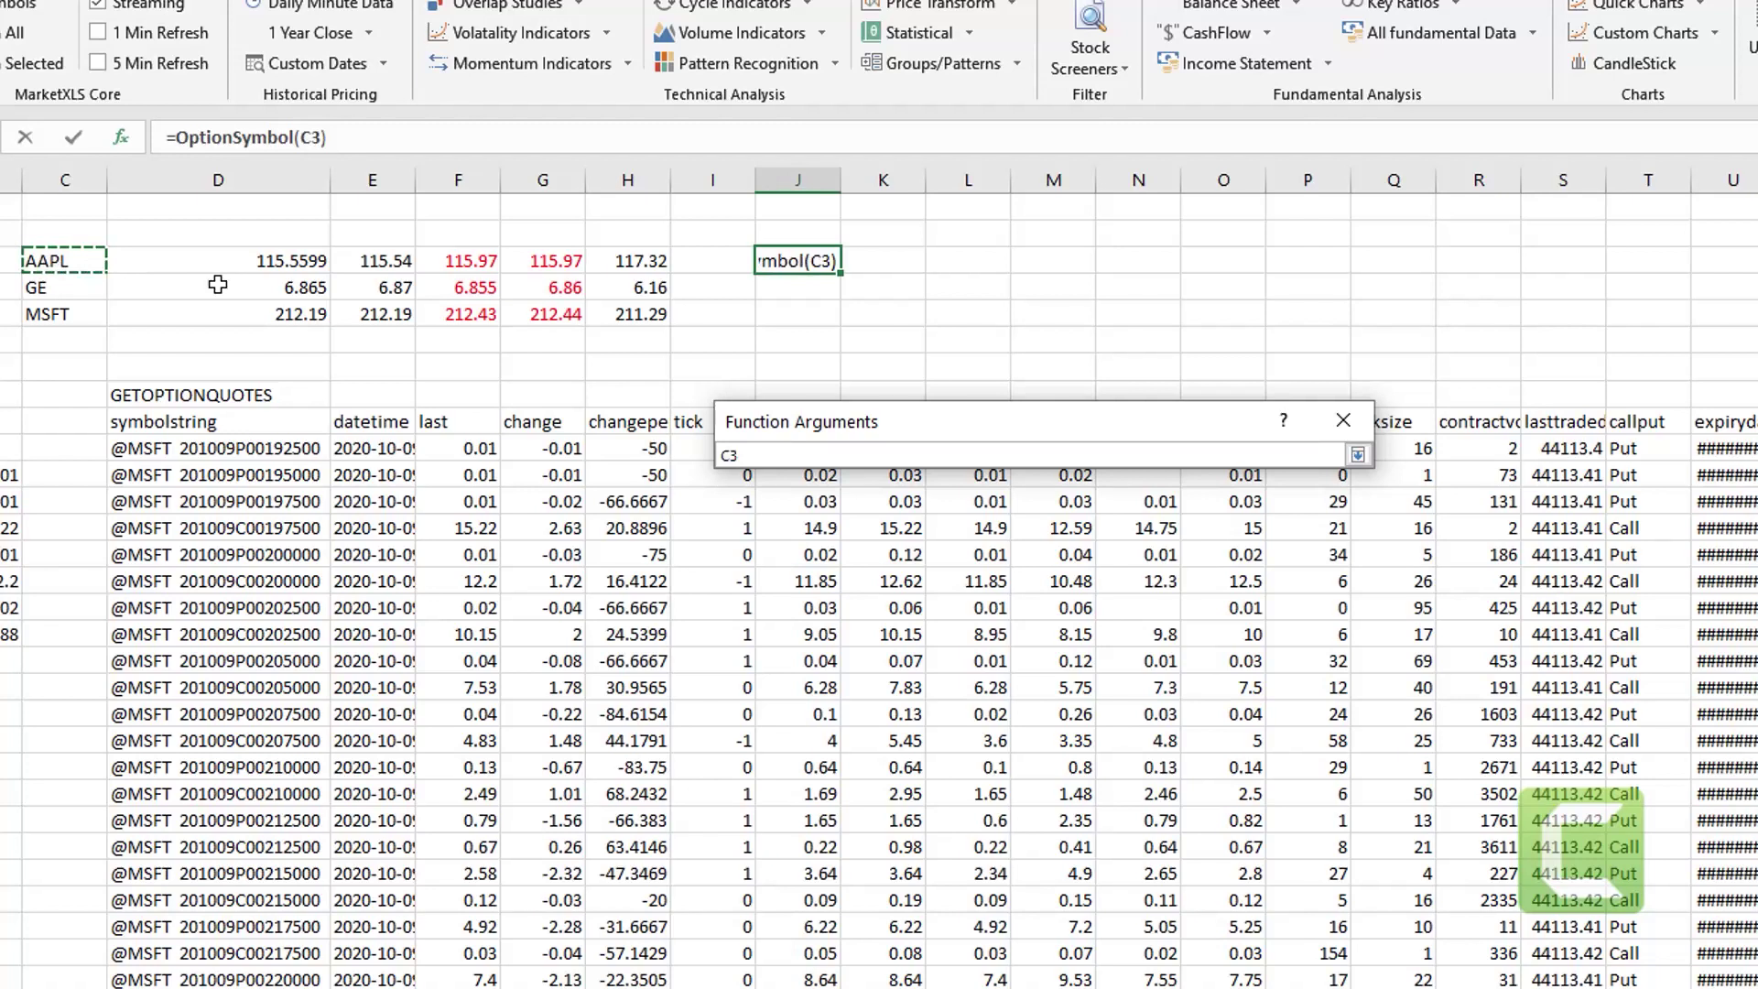
pyautogui.press('Return')
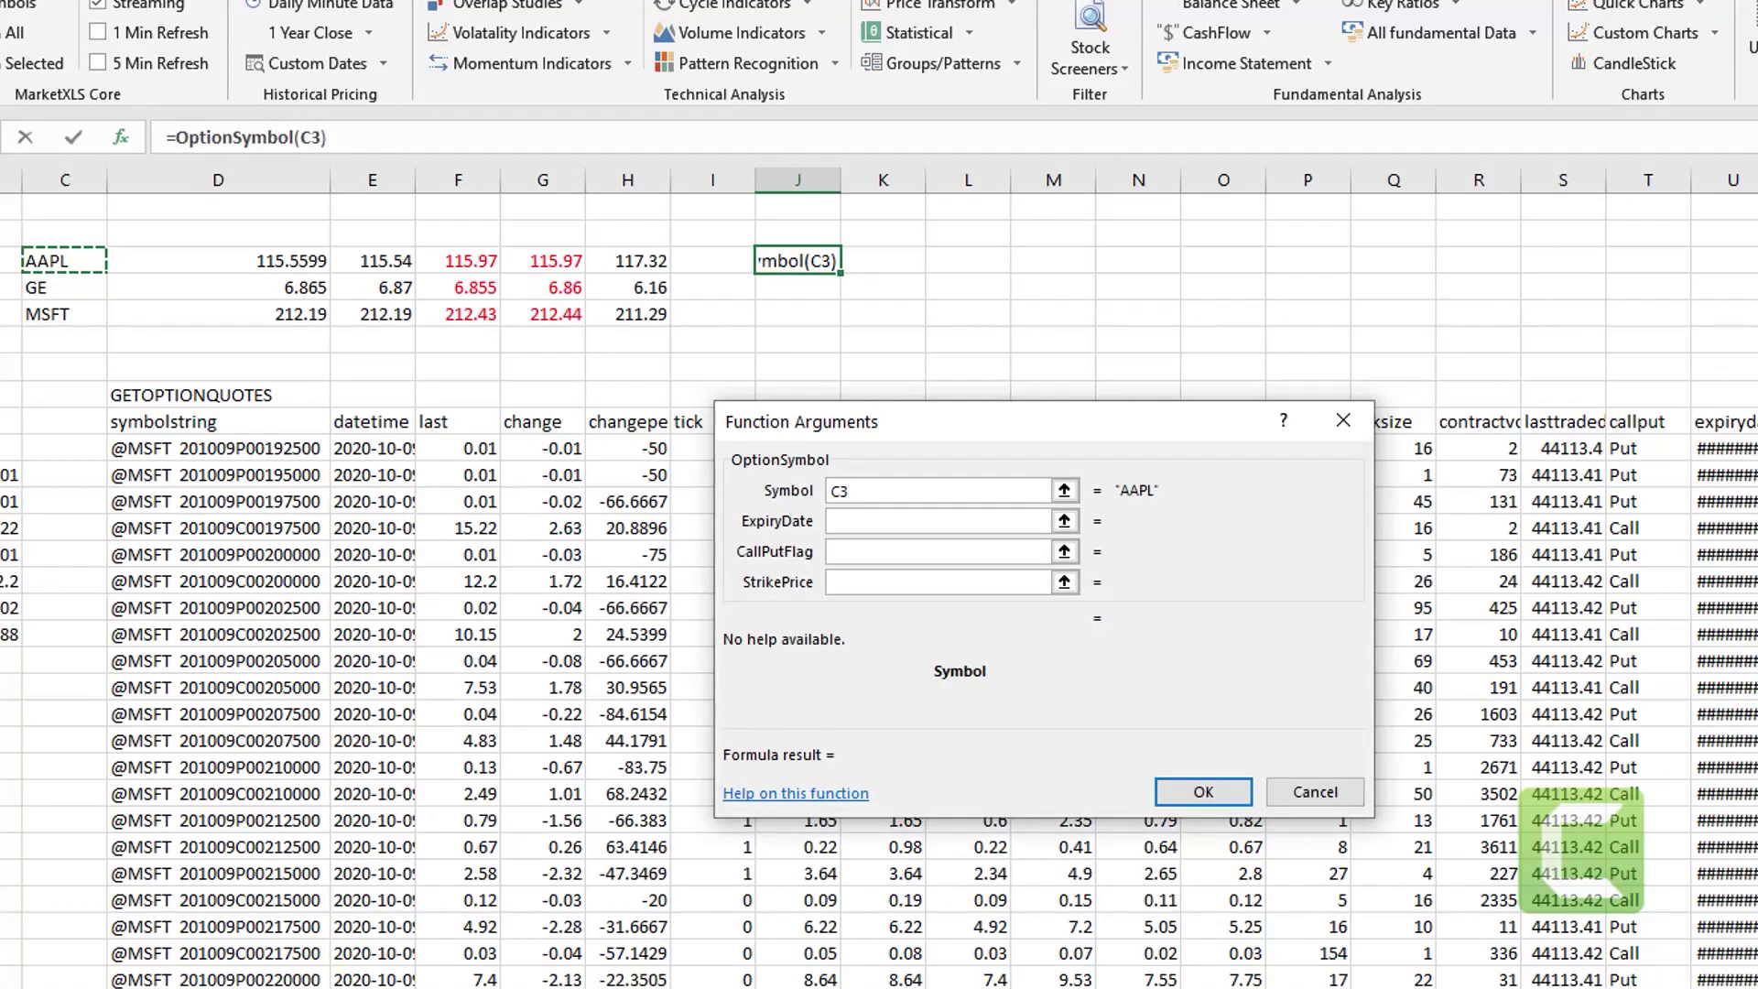
# - Set expiry "2020-10-16", type "Call" and strike 100, then confirm the formula
pyautogui.press('Tab')
pyautogui.write('"2020-10-16"')
pyautogui.click(869, 553)
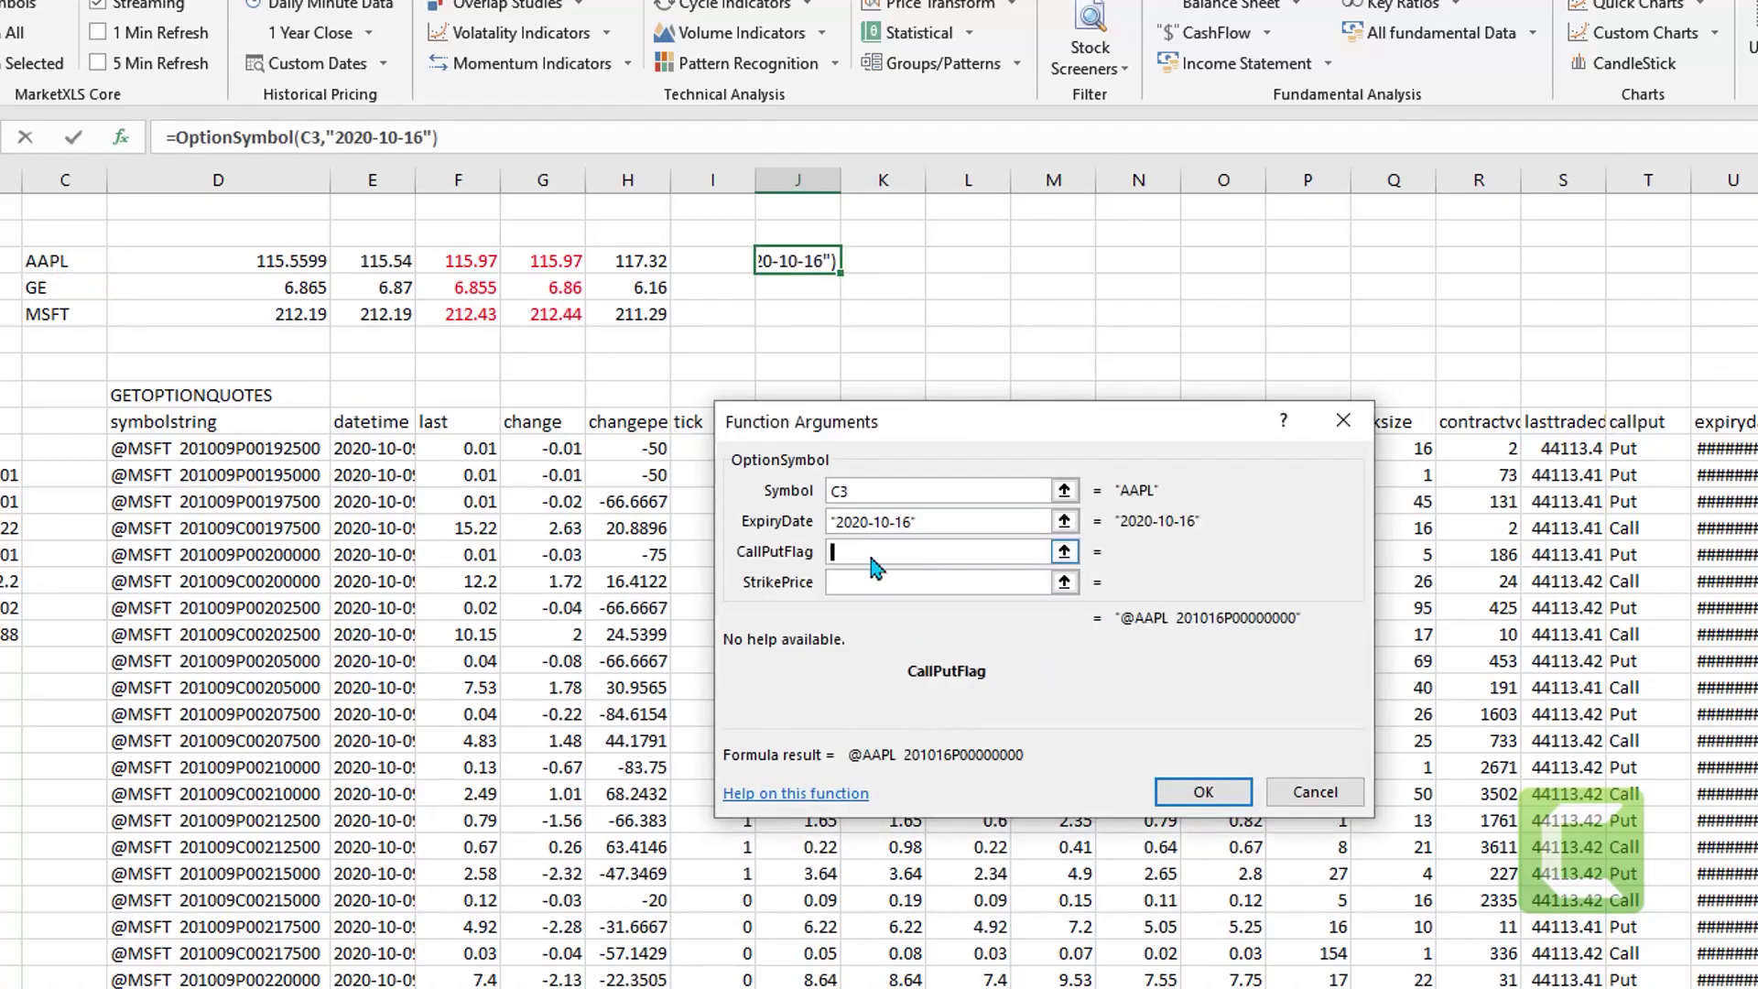
pyautogui.write('Call')
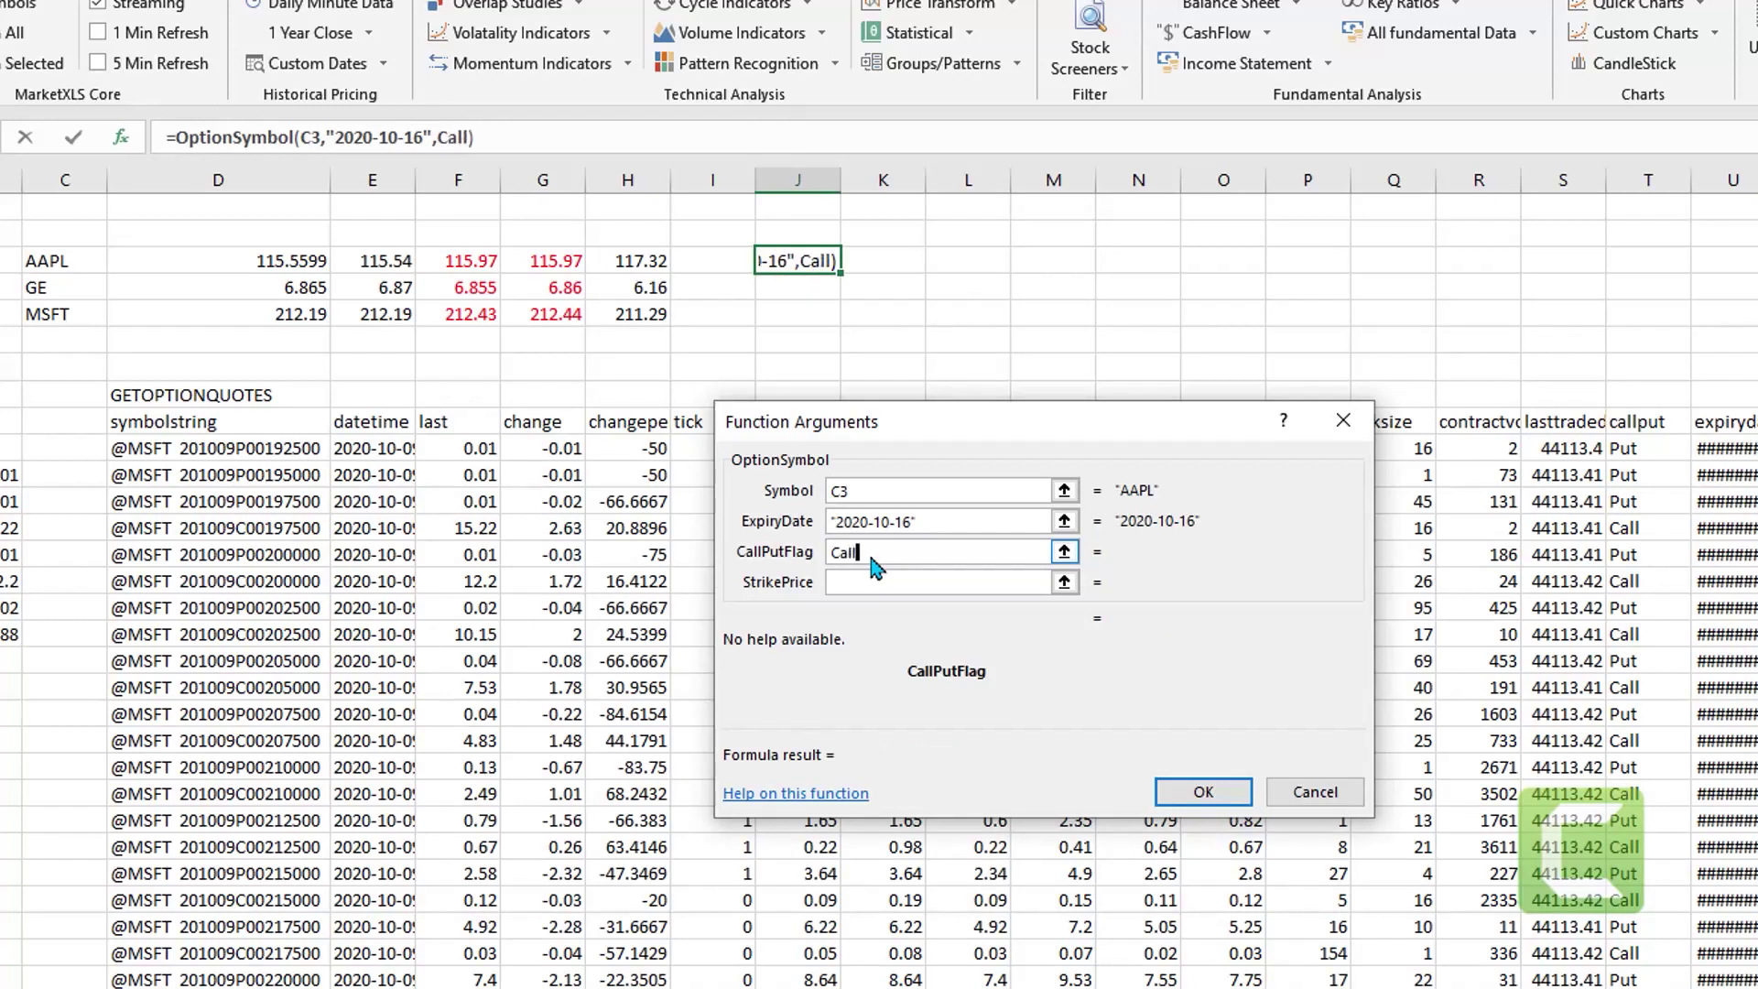
pyautogui.click(850, 584)
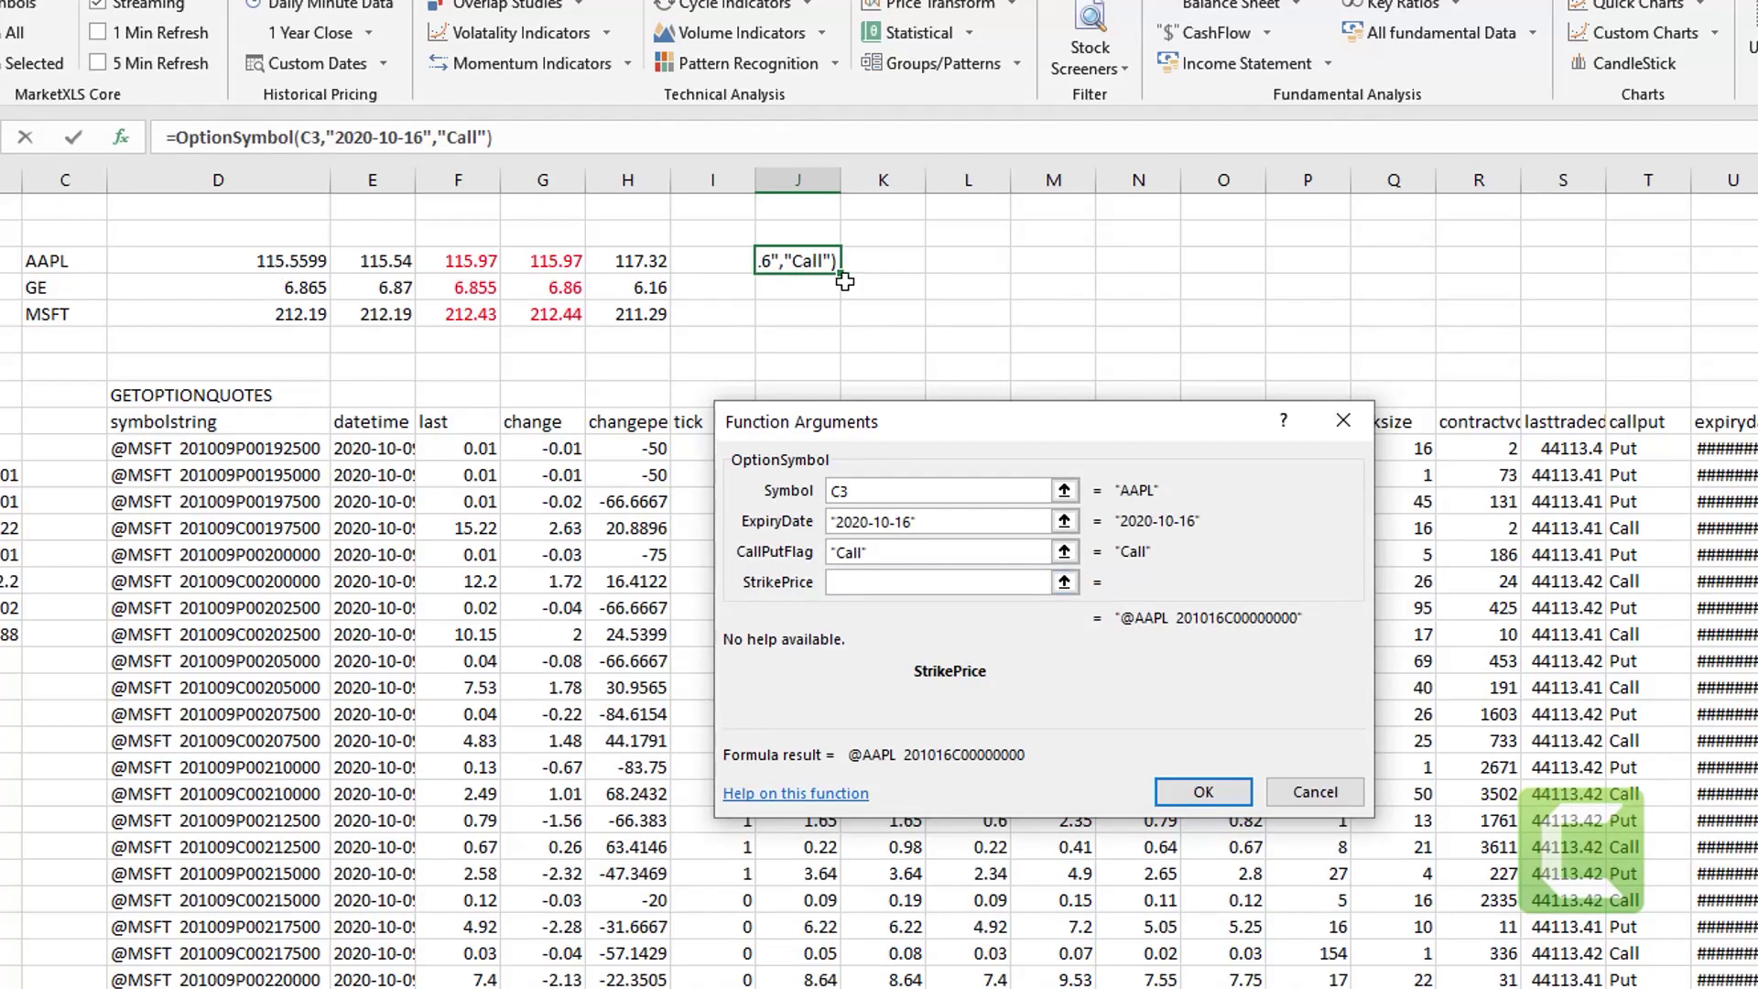
pyautogui.write('100')
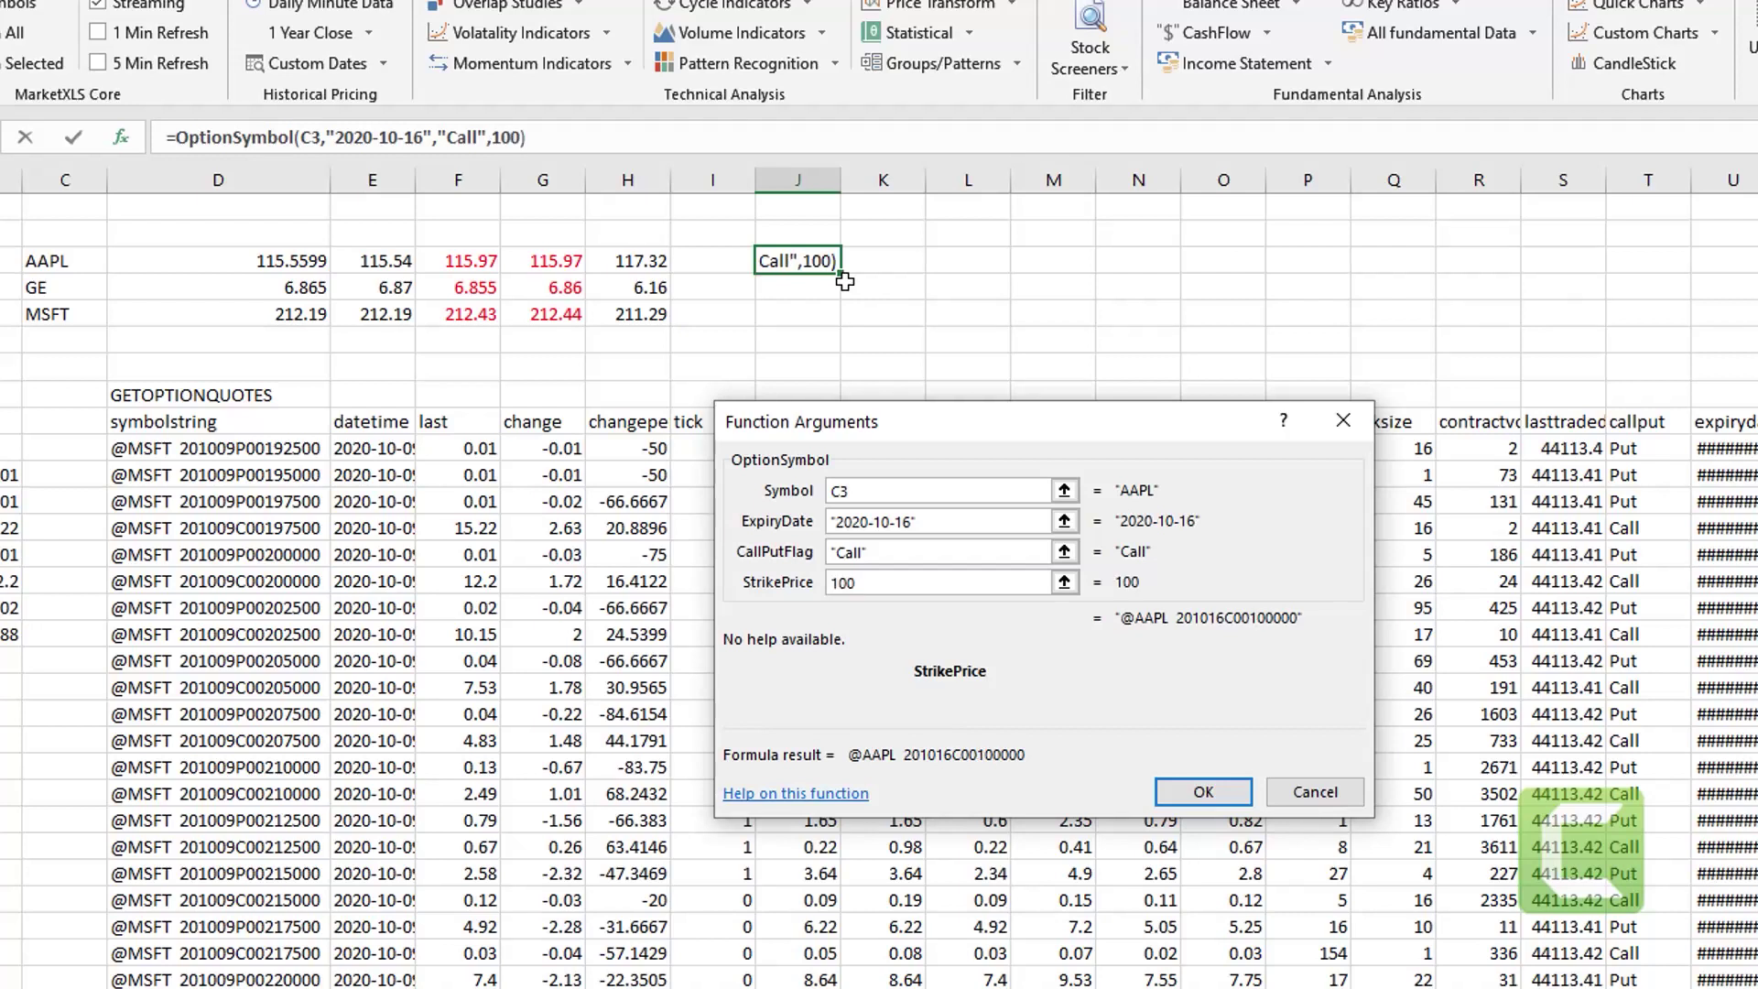
pyautogui.press('Return')
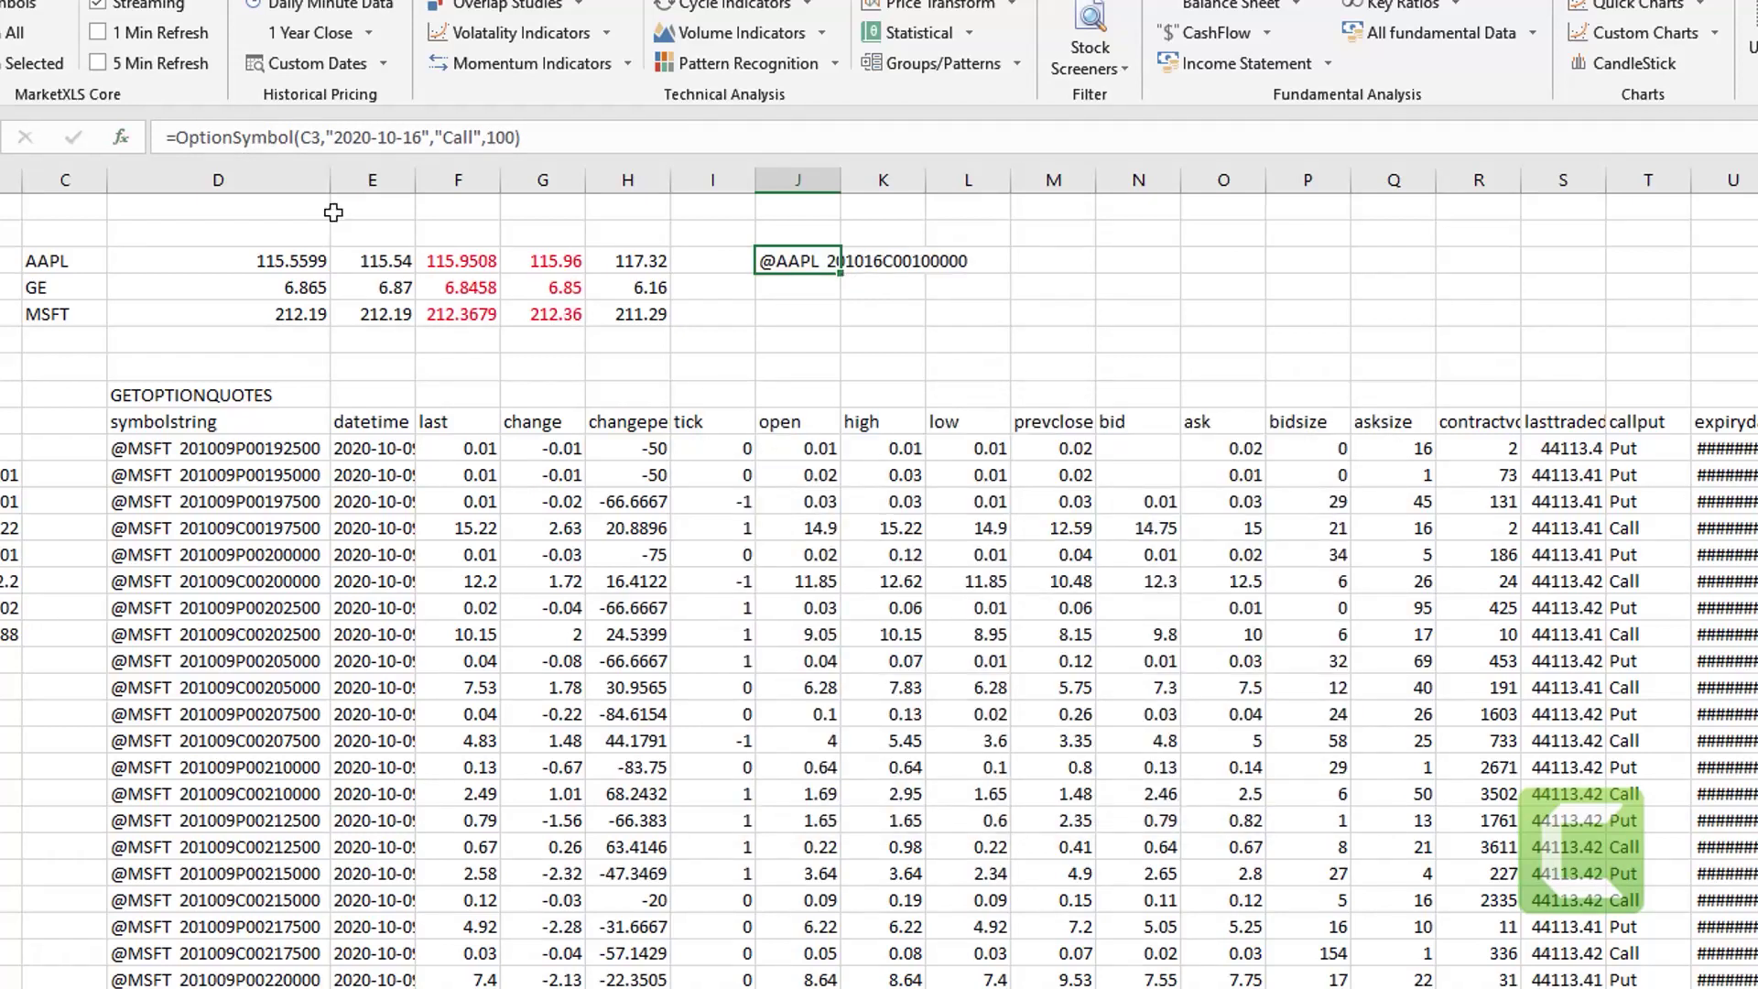
pyautogui.click(275, 258)
pyautogui.click(783, 266)
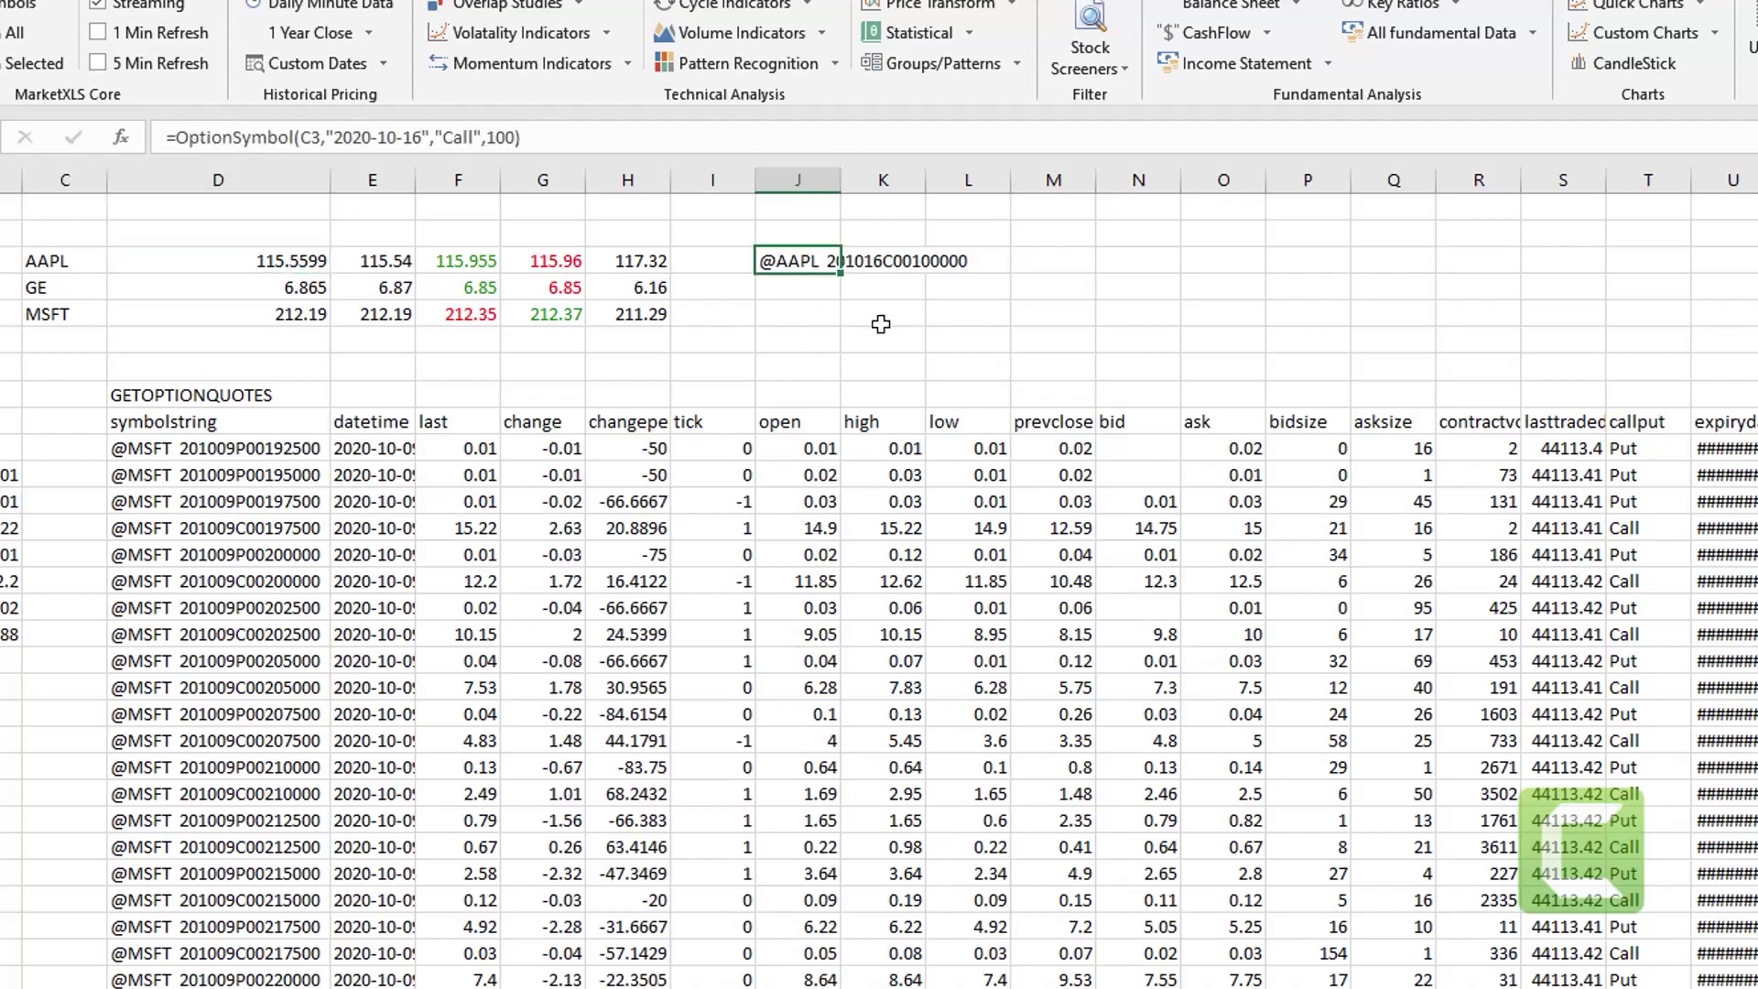
pyautogui.doubleClick(841, 183)
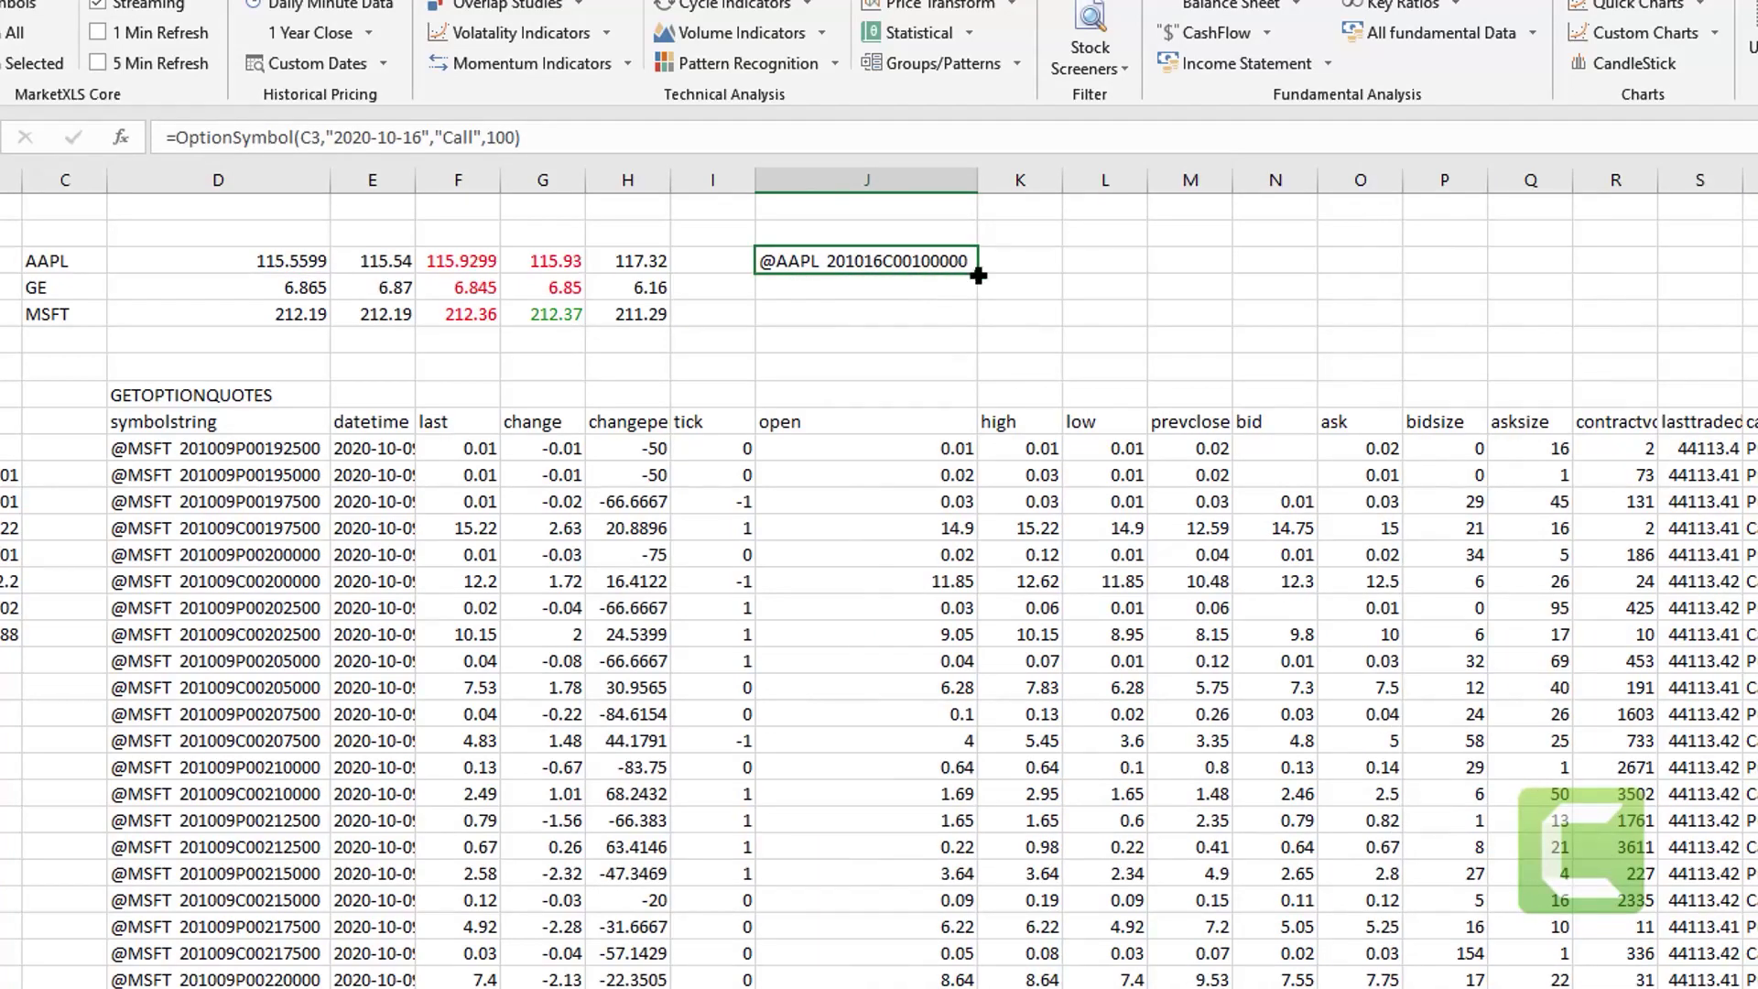
# - Enter =QM_Stream_Last(J3) in K3 to stream the AAPL call's last price
pyautogui.click(1012, 259)
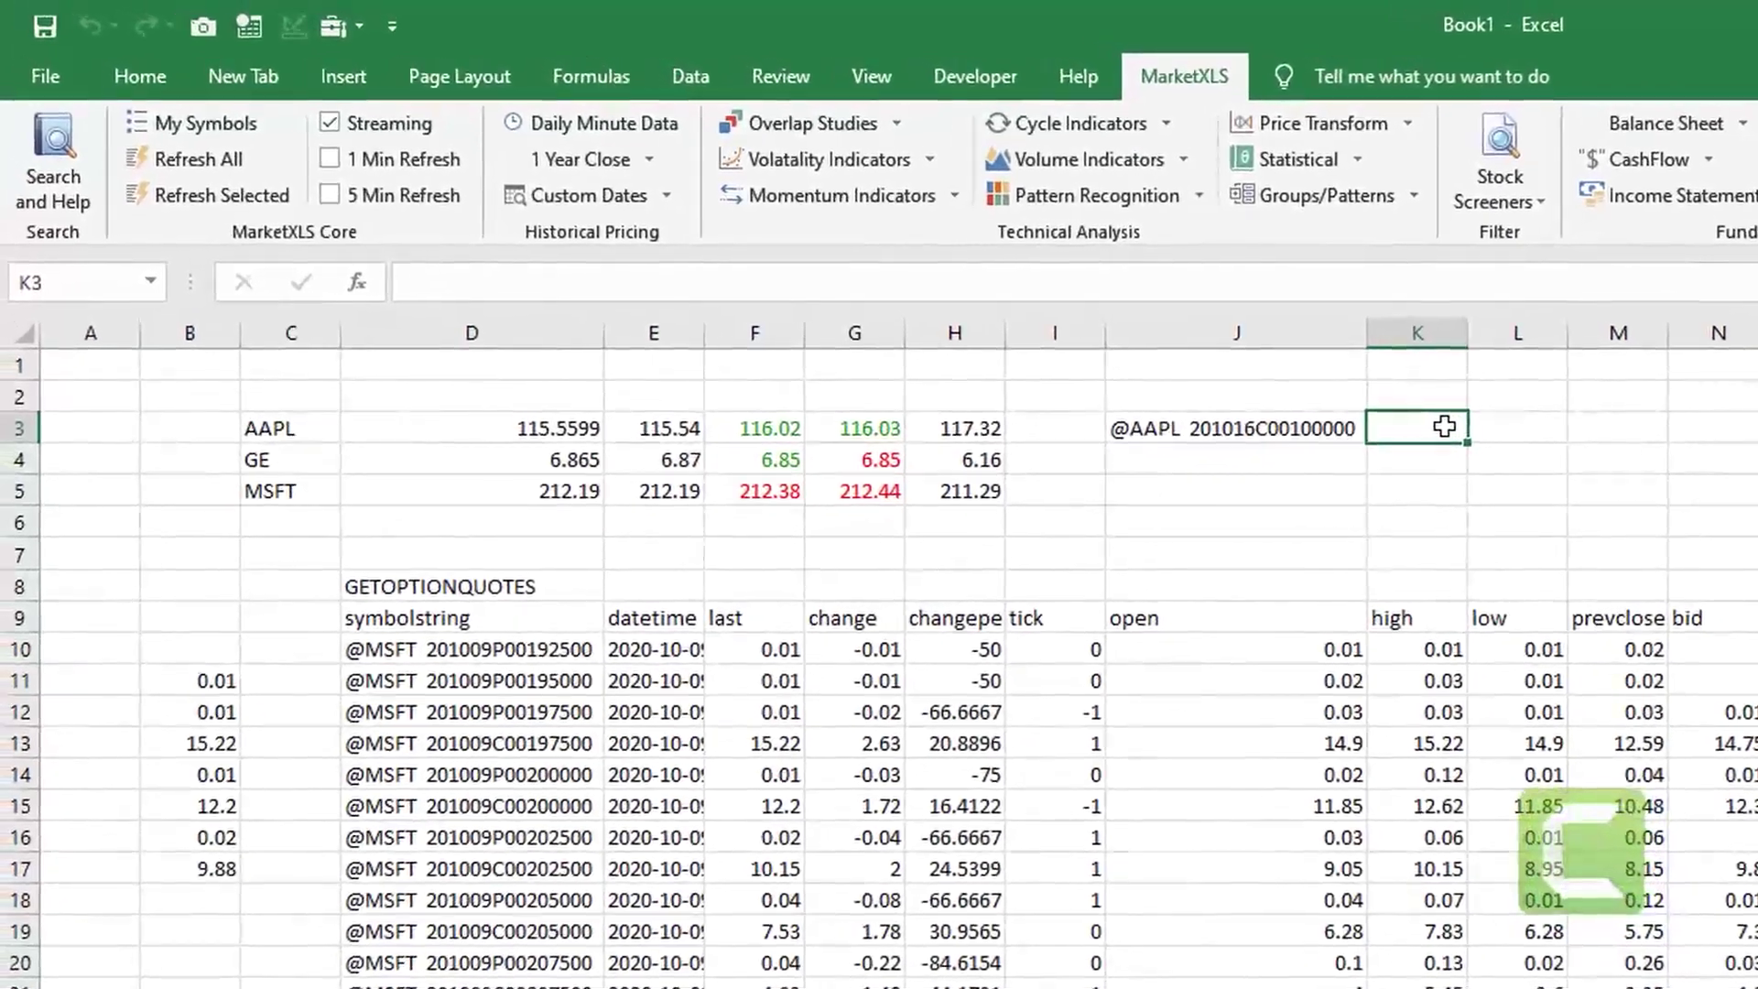
pyautogui.write('=qm_l')
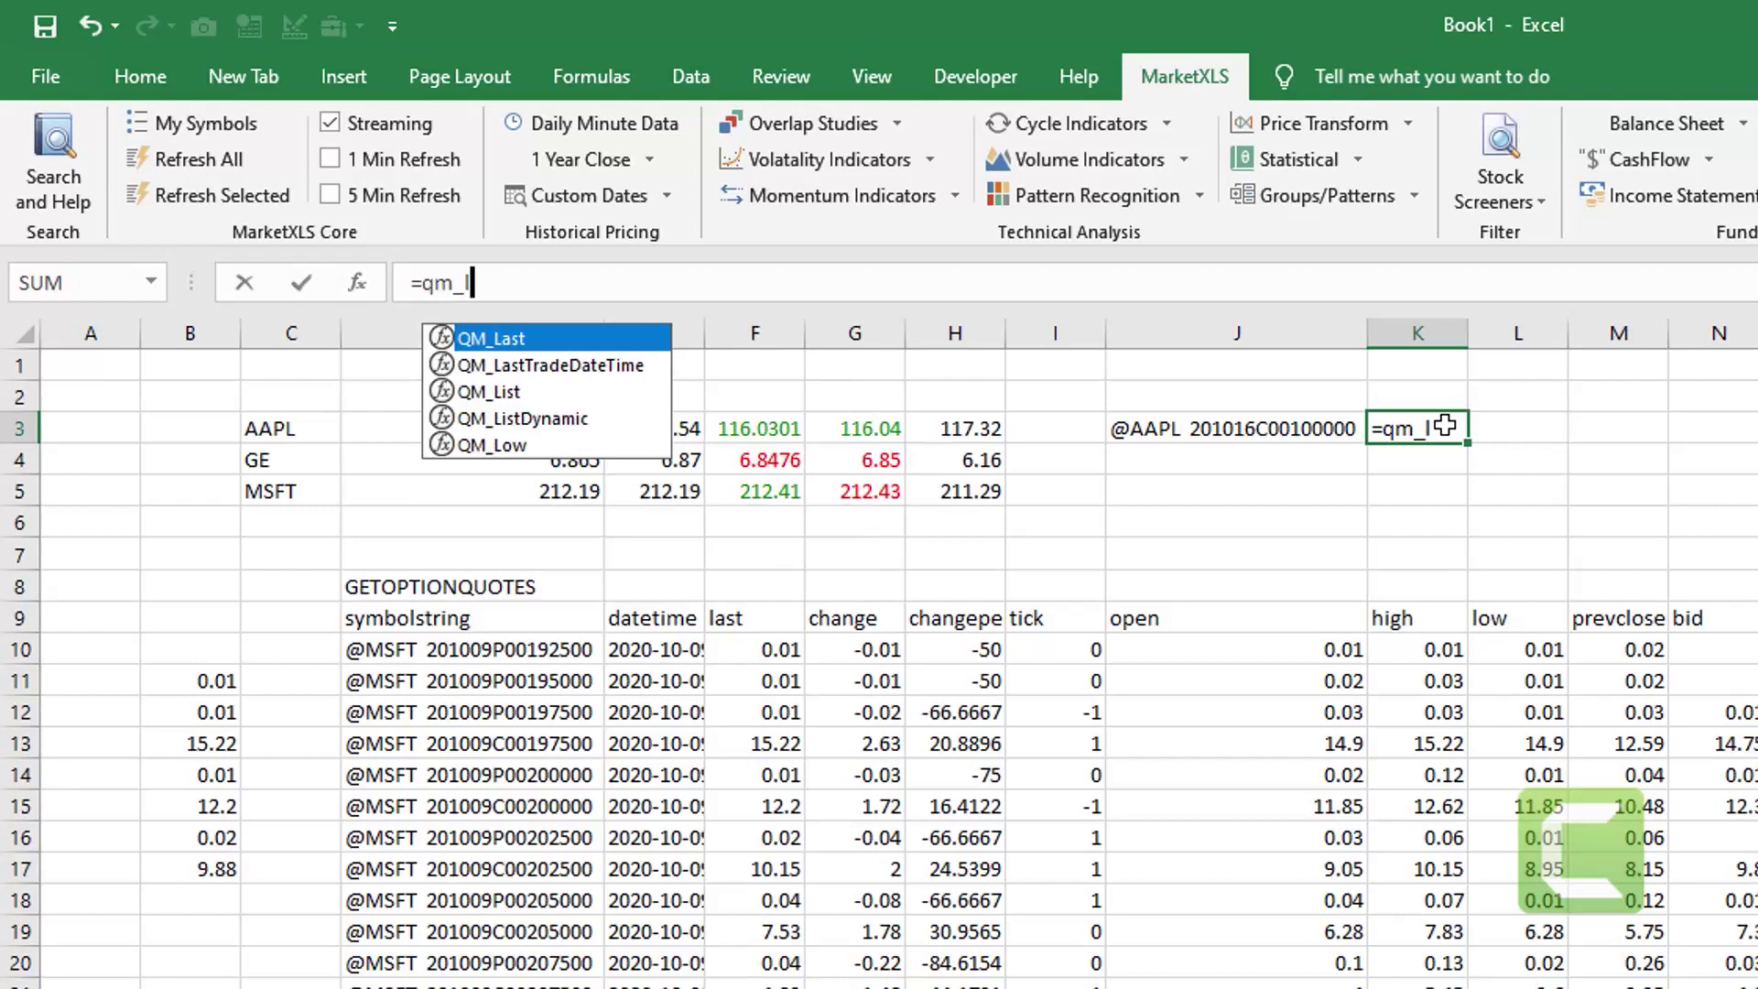
pyautogui.press('BackSpace')
pyautogui.write('strea')
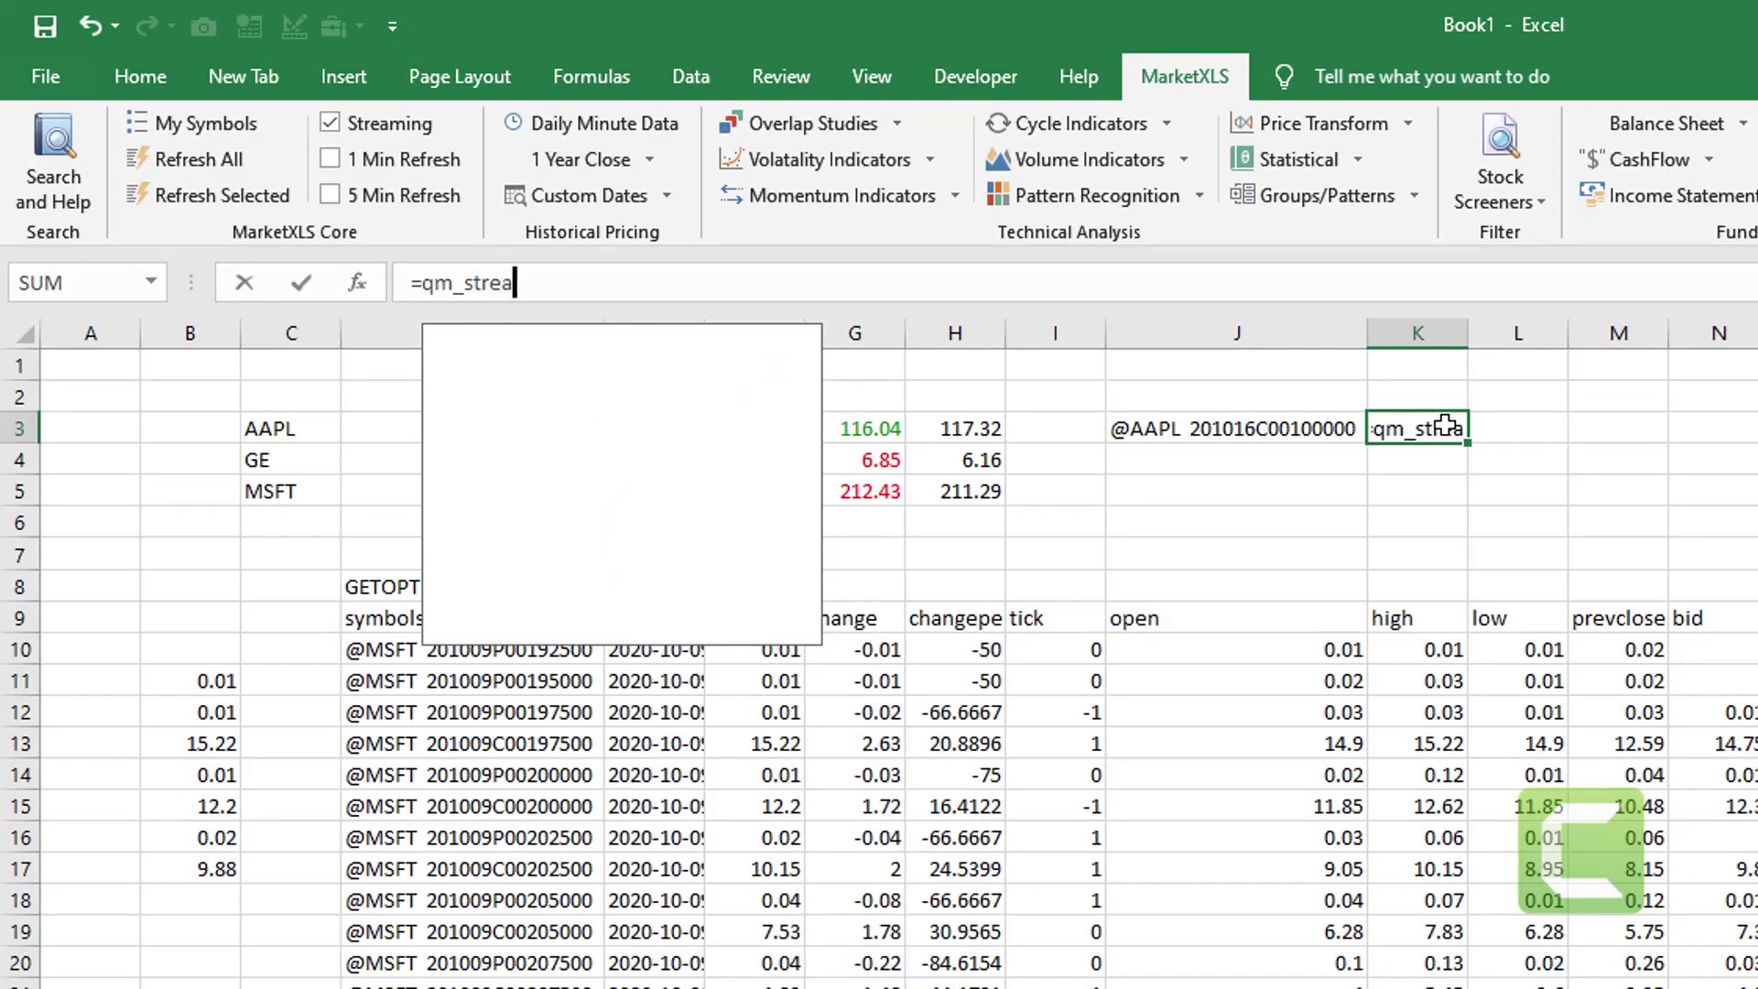
pyautogui.write('m_l')
pyautogui.press('Tab')
pyautogui.write('j3')
pyautogui.press('Return')
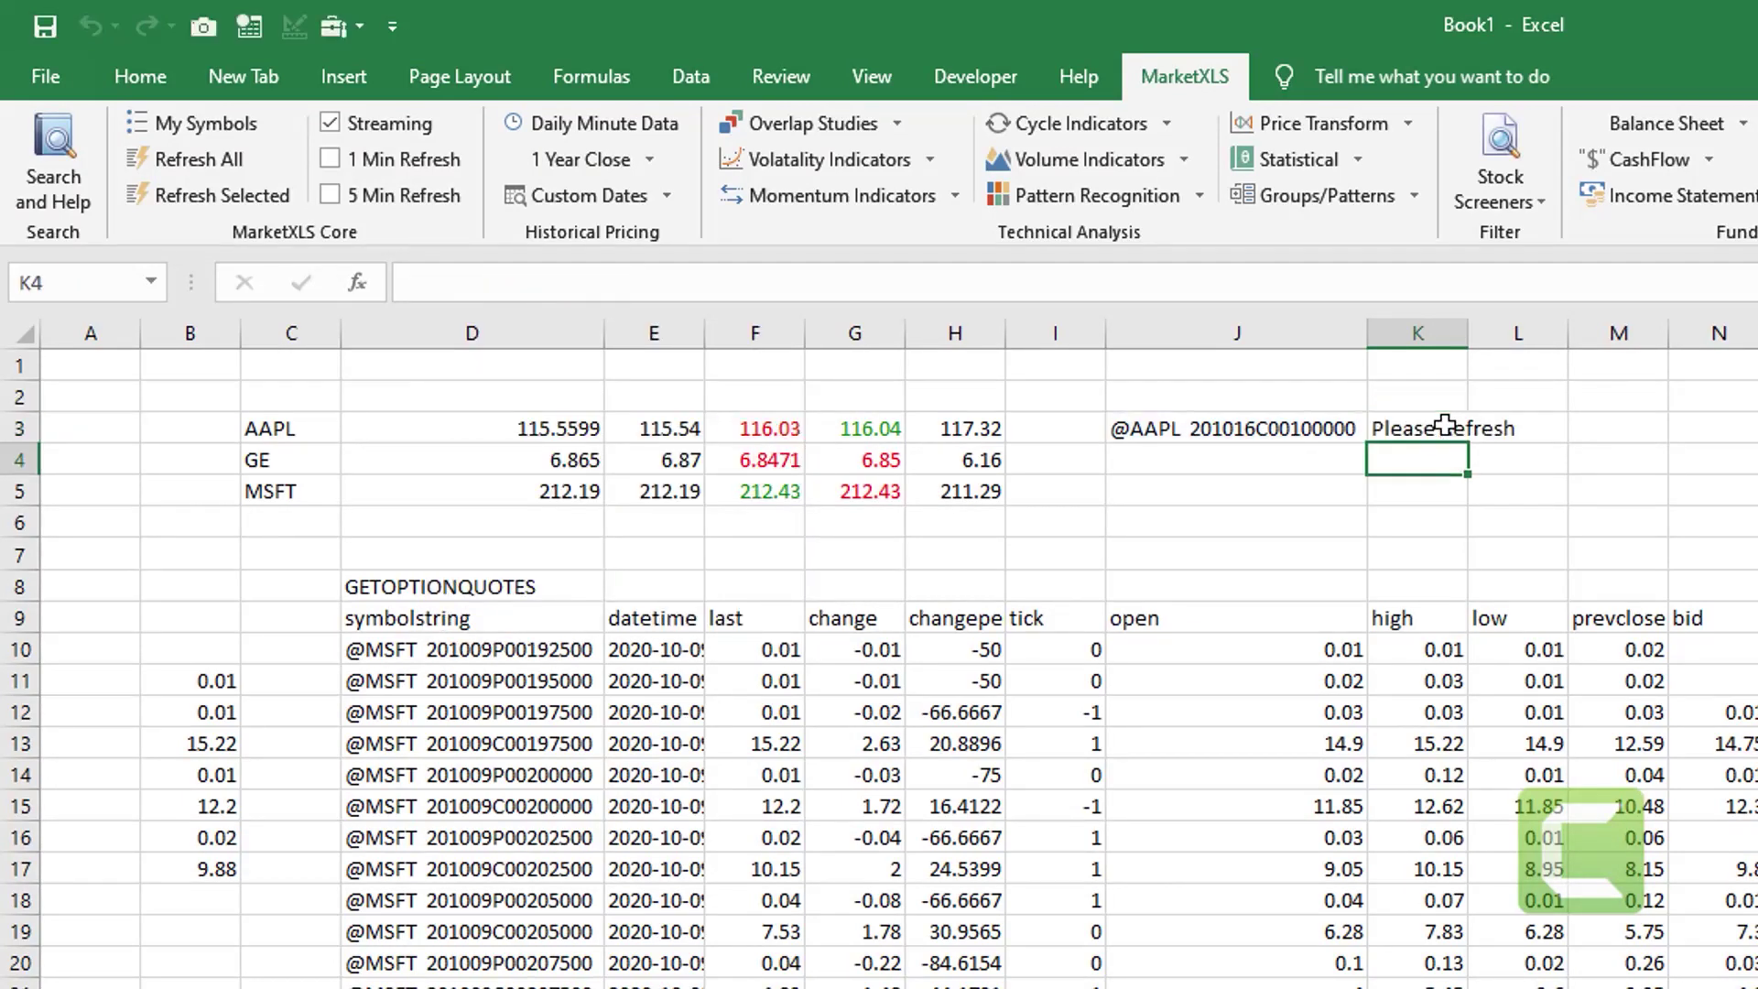
pyautogui.click(1444, 425)
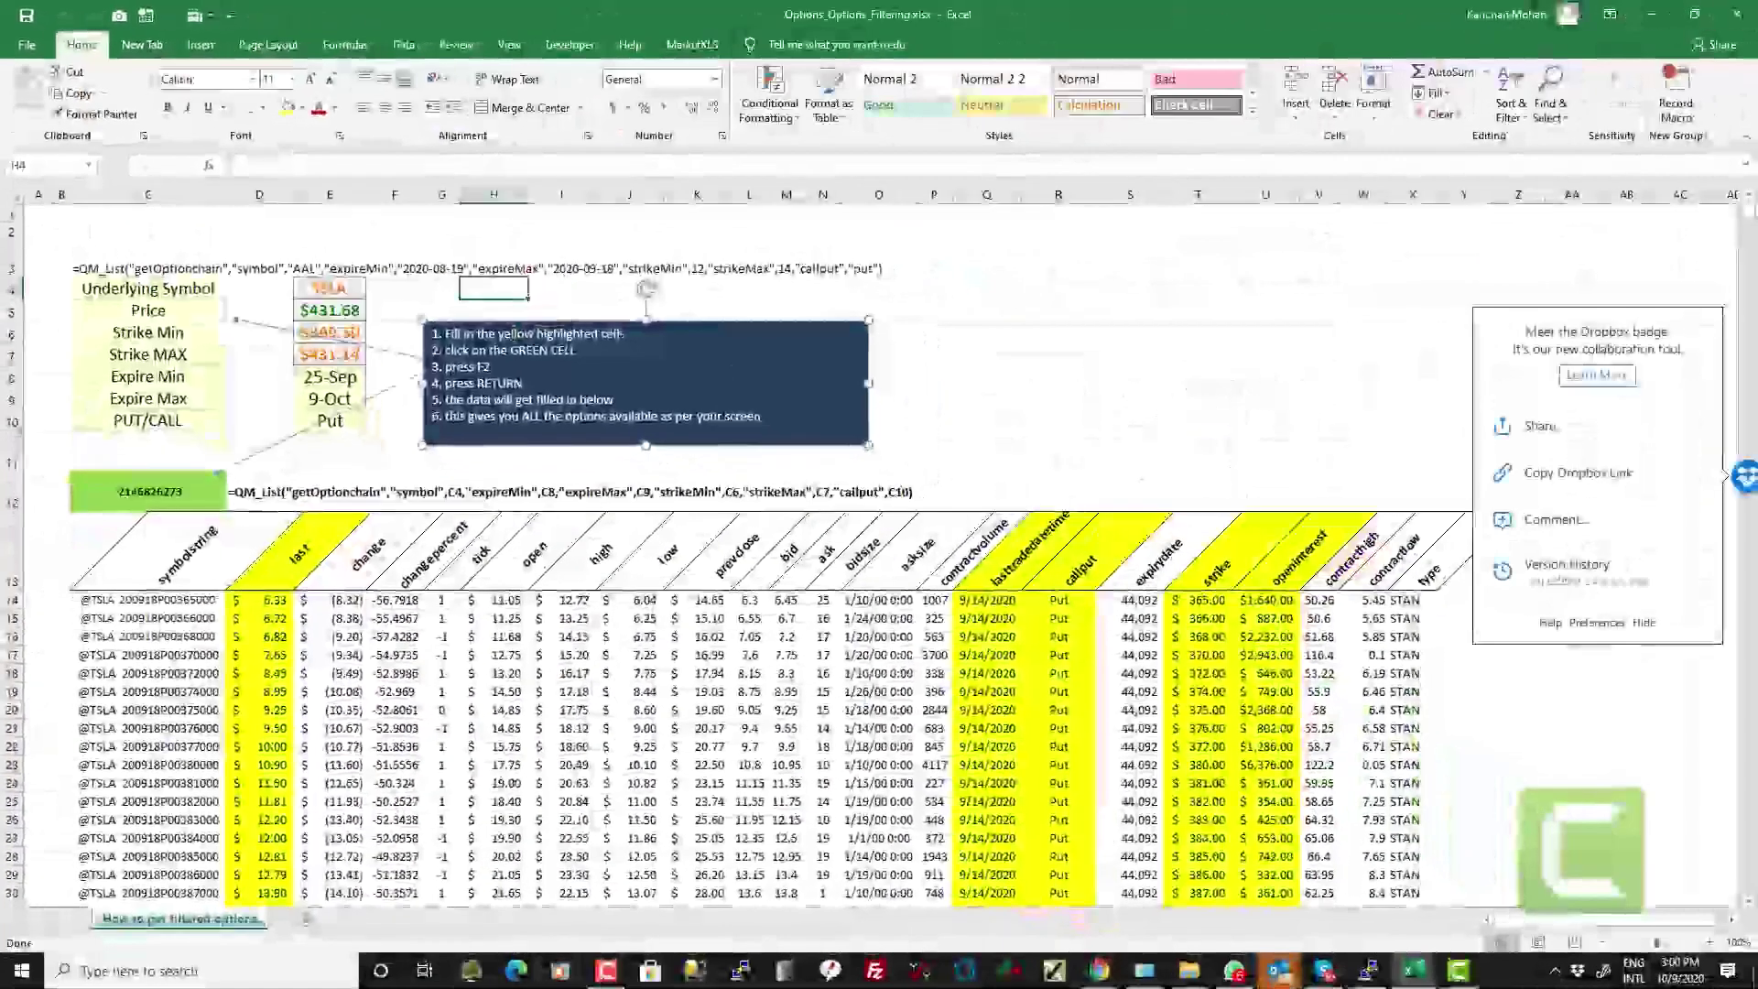
# - Re-run the green GETOPTIONCHAIN formula and confirm overwriting the old option list
pyautogui.click(183, 494)
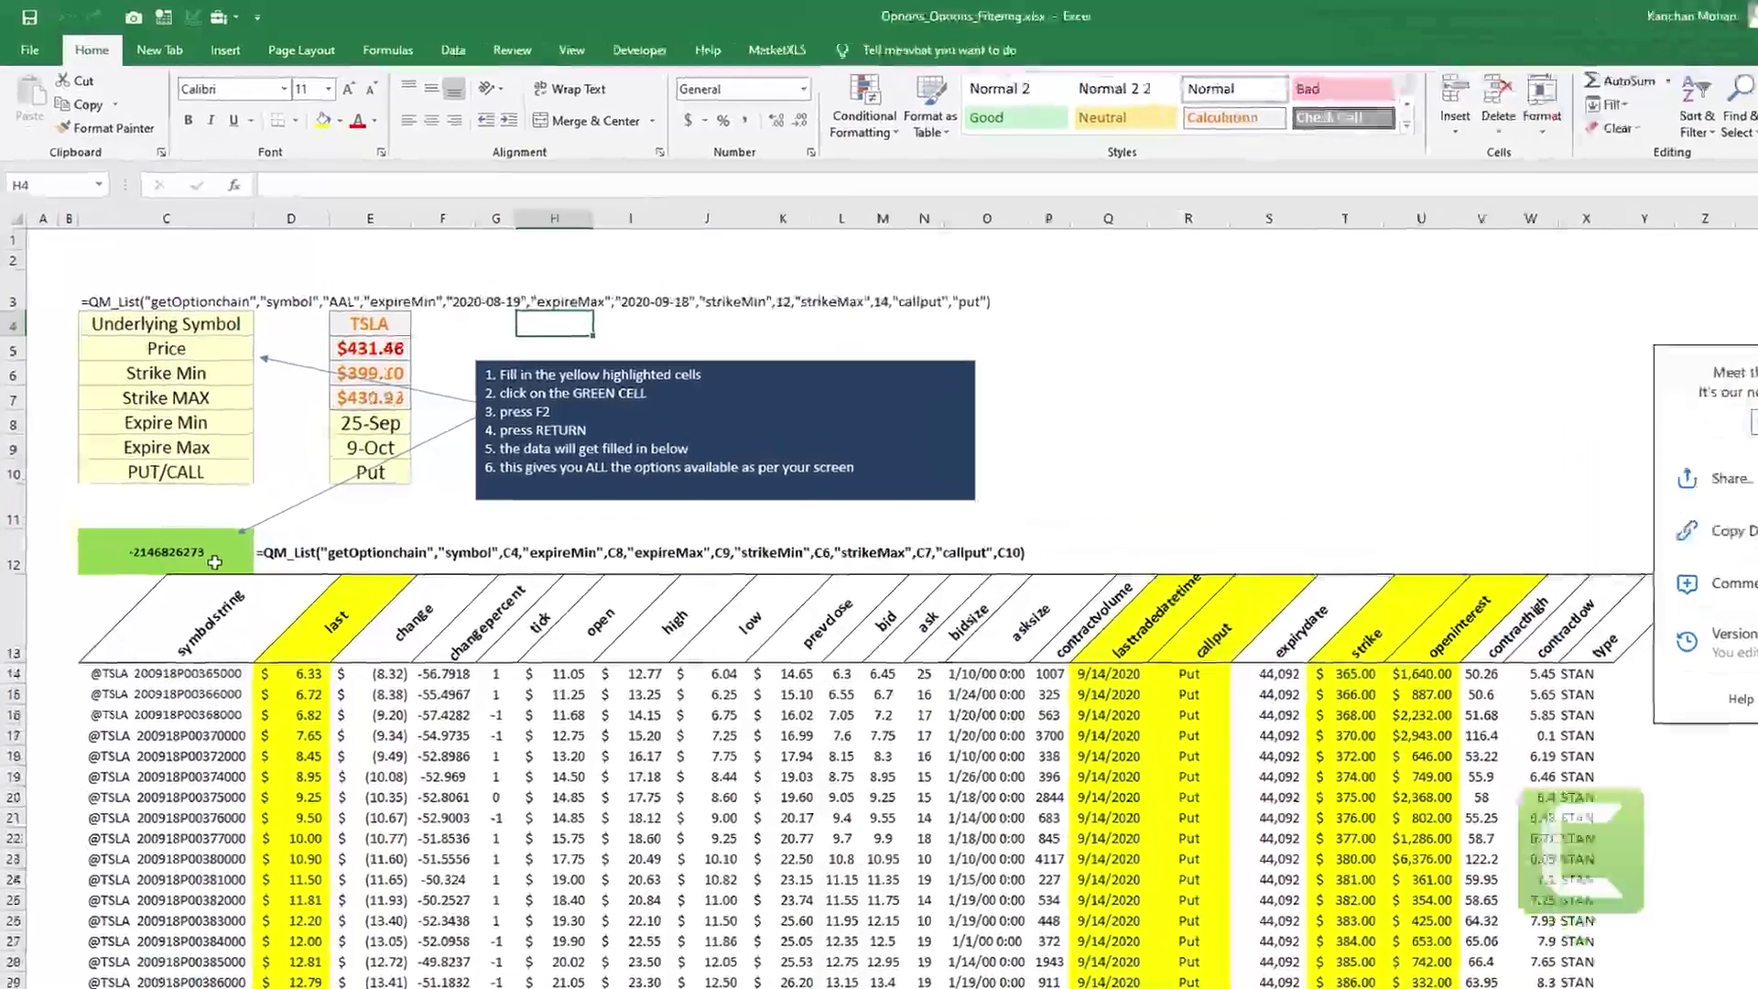
pyautogui.press('F2')
pyautogui.press('Return')
pyautogui.click(1210, 728)
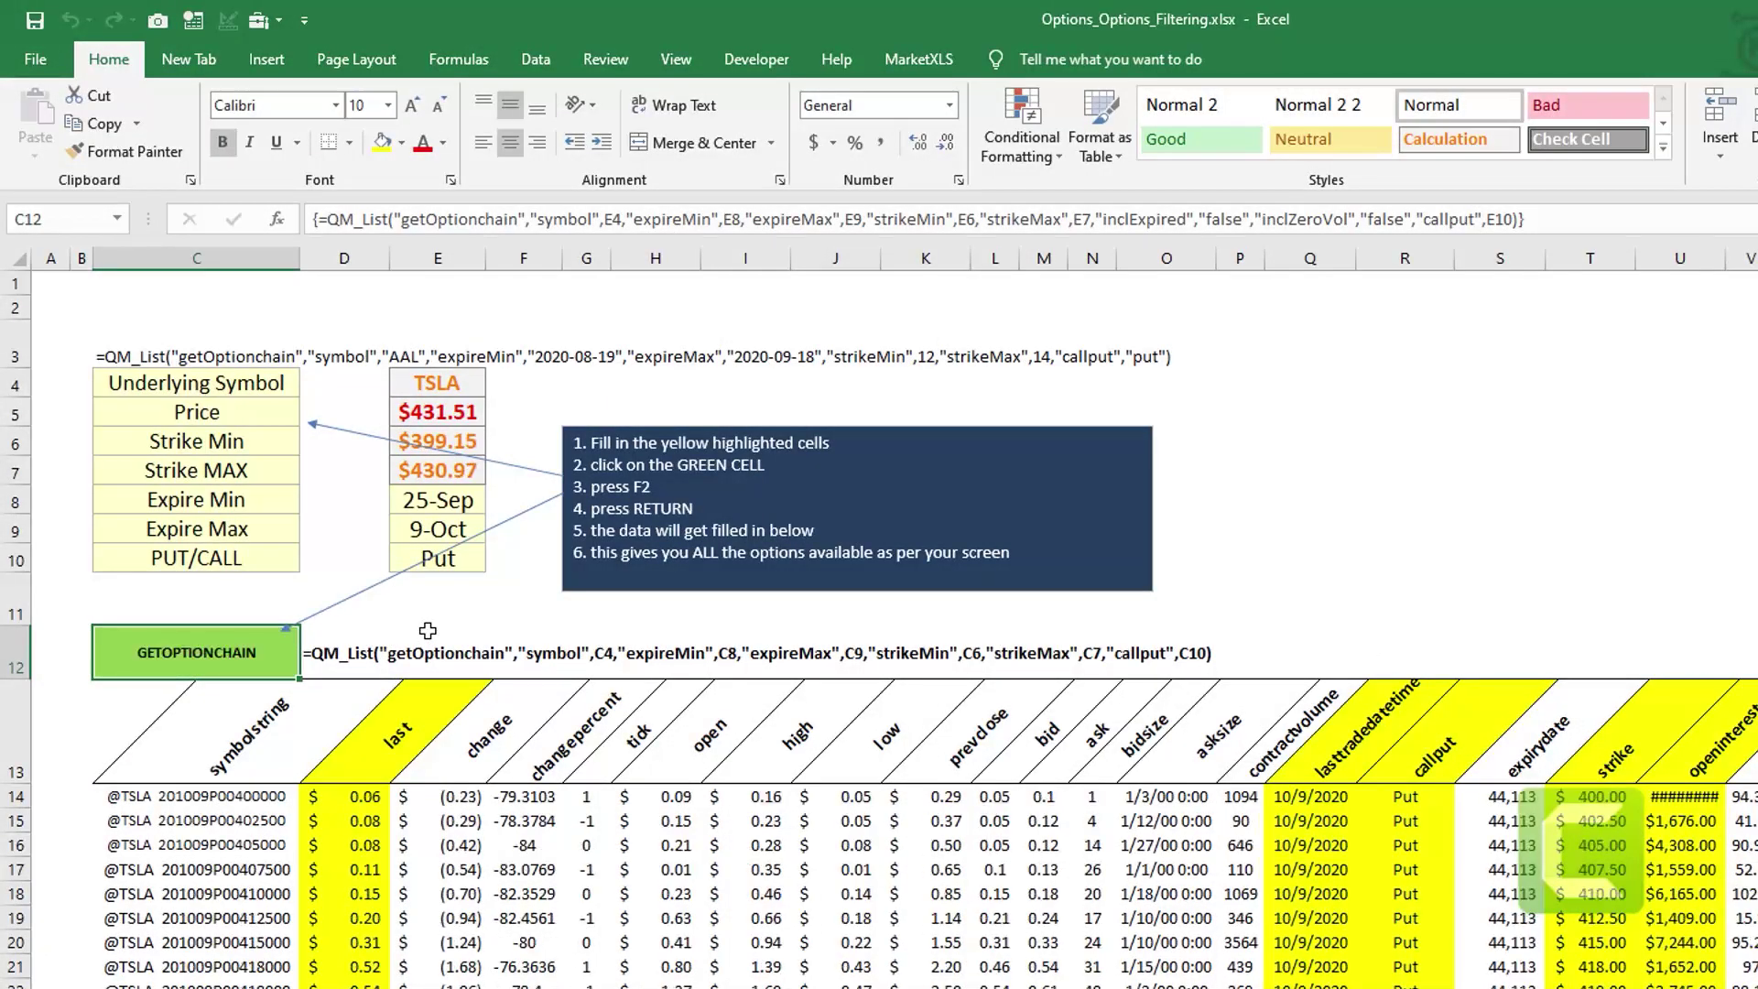
# - Inspect the option-chain formula text in D12 and the Expire Min and Max dates in E8–E9
pyautogui.click(429, 633)
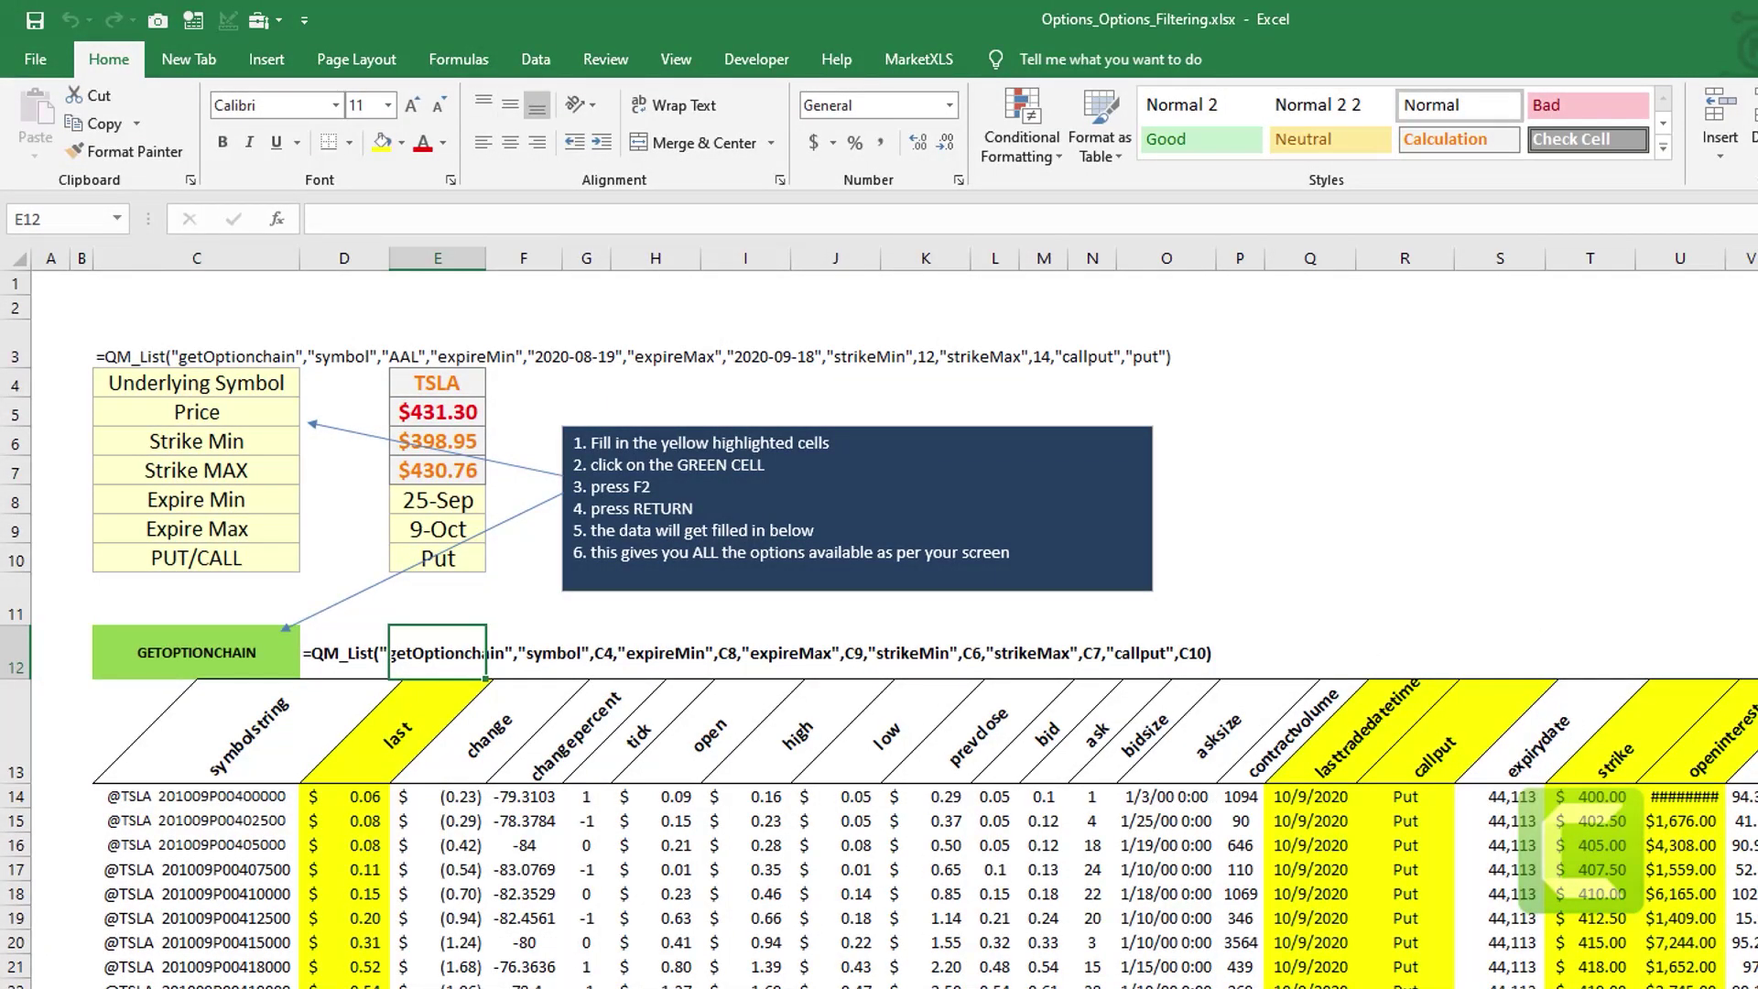
pyautogui.click(359, 659)
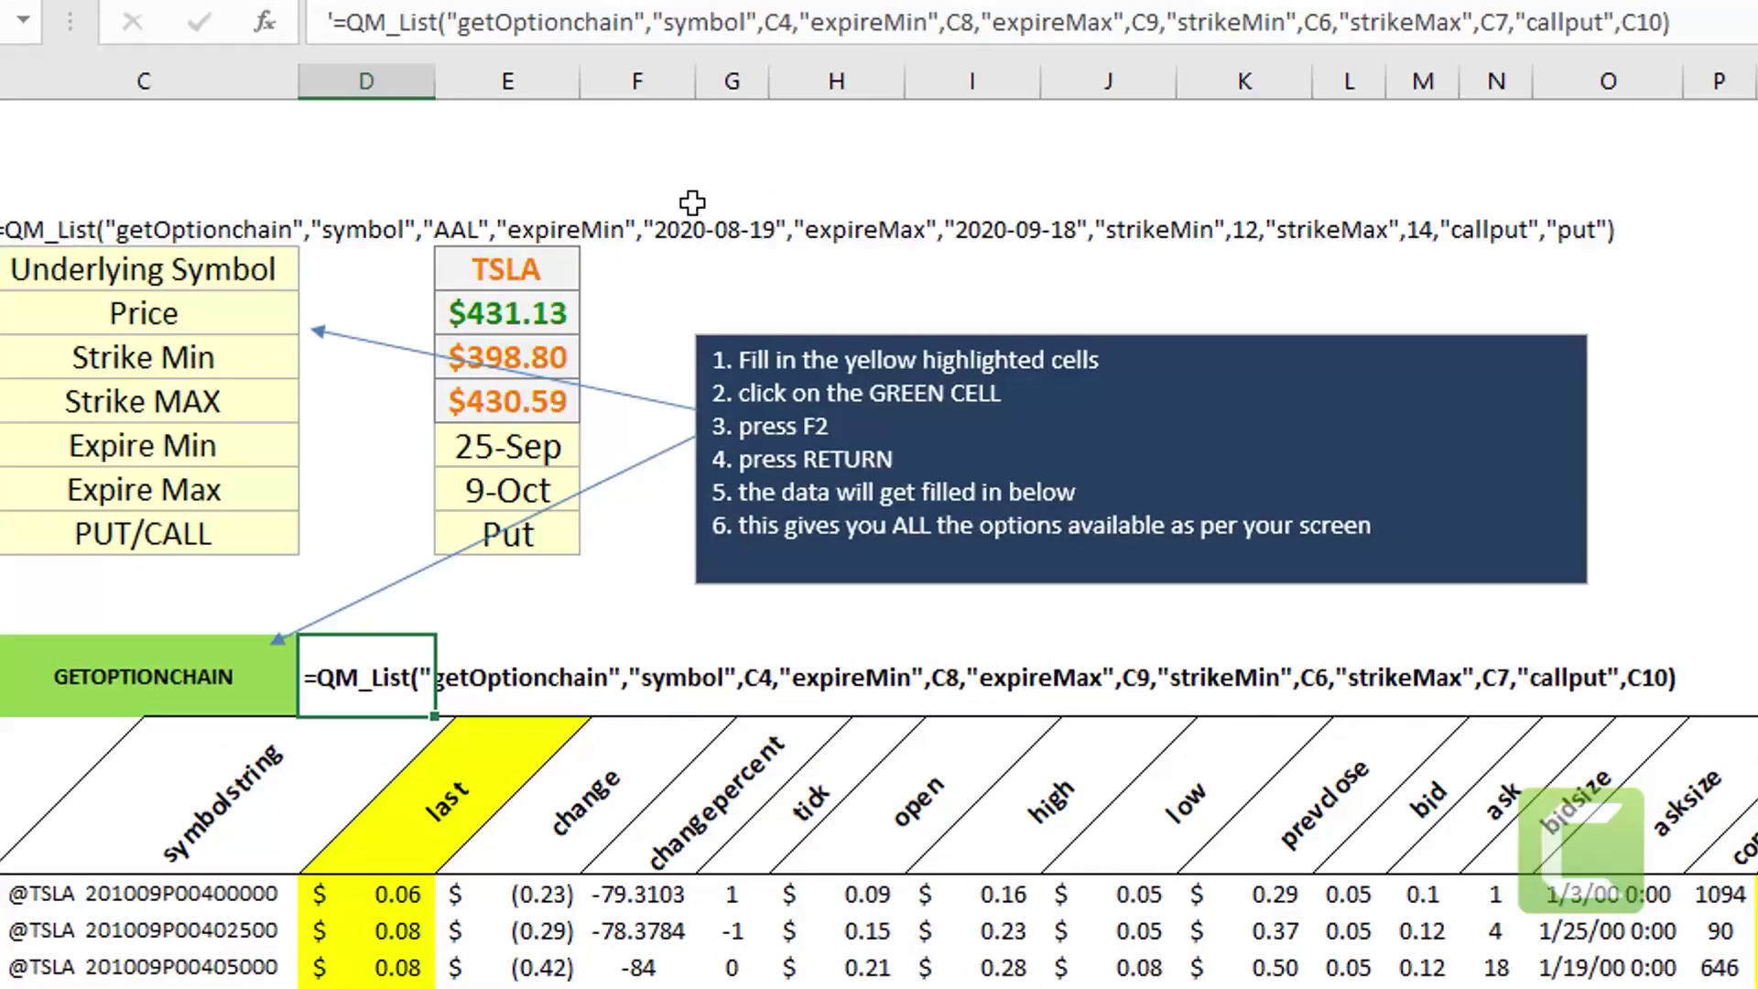
pyautogui.click(497, 443)
pyautogui.click(492, 492)
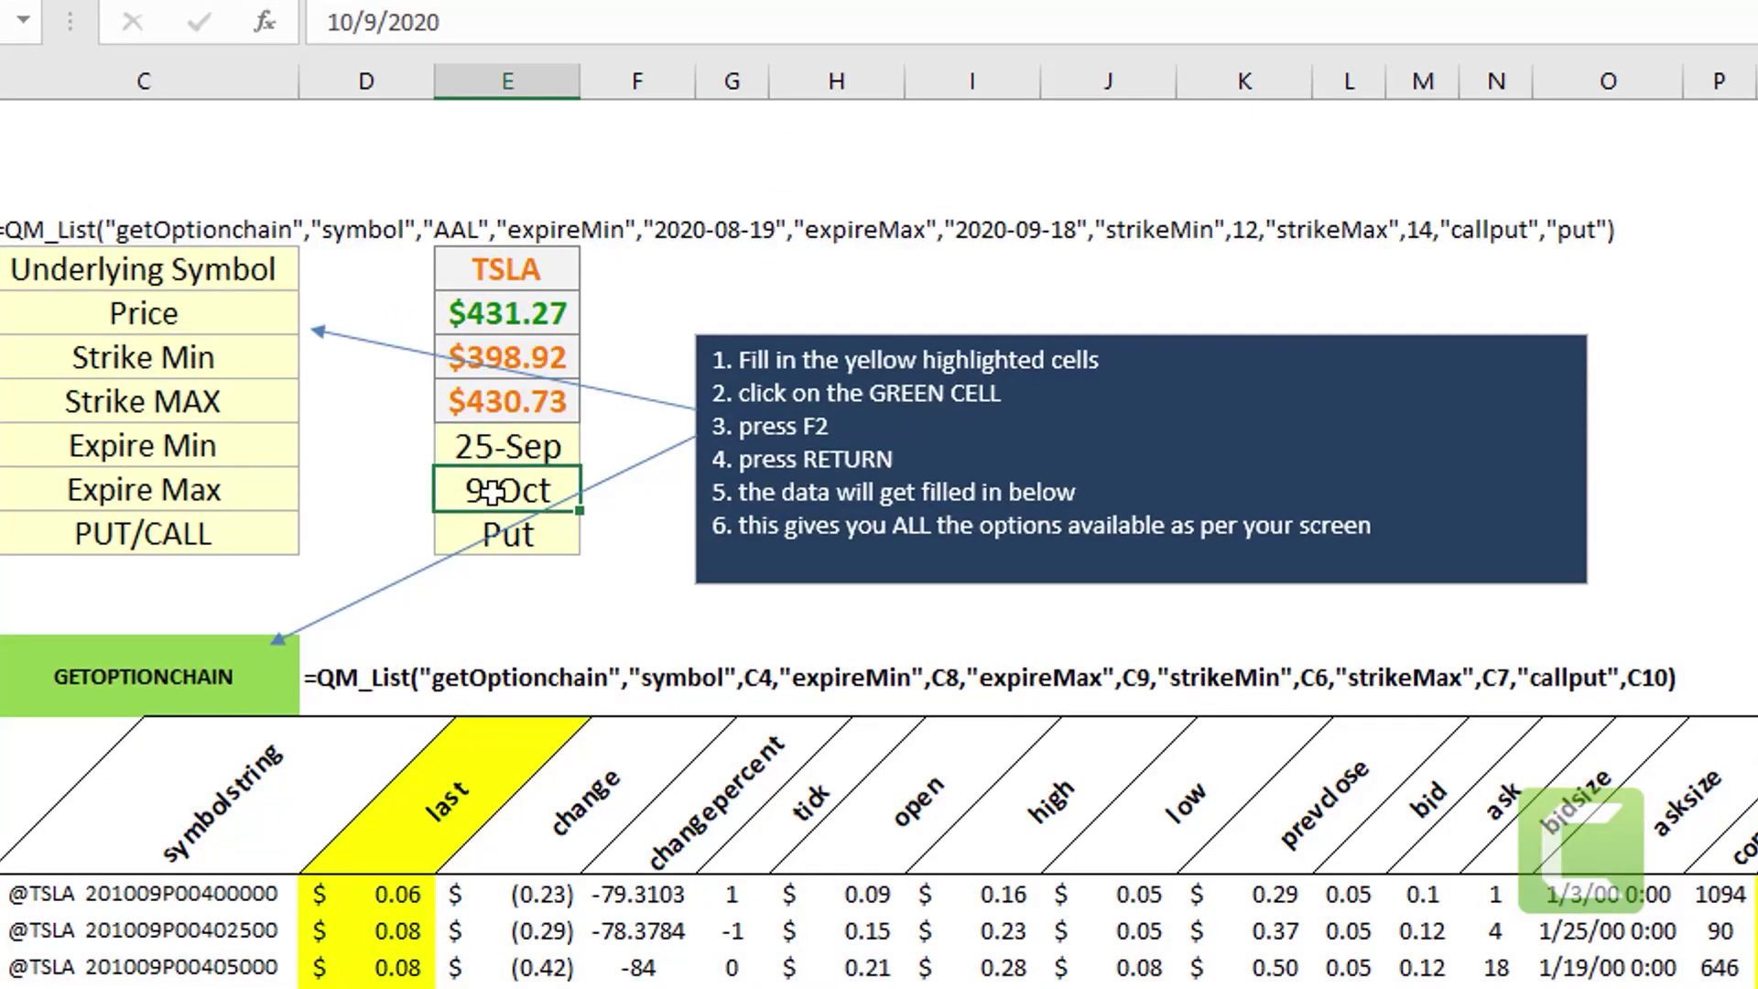
pyautogui.click(378, 679)
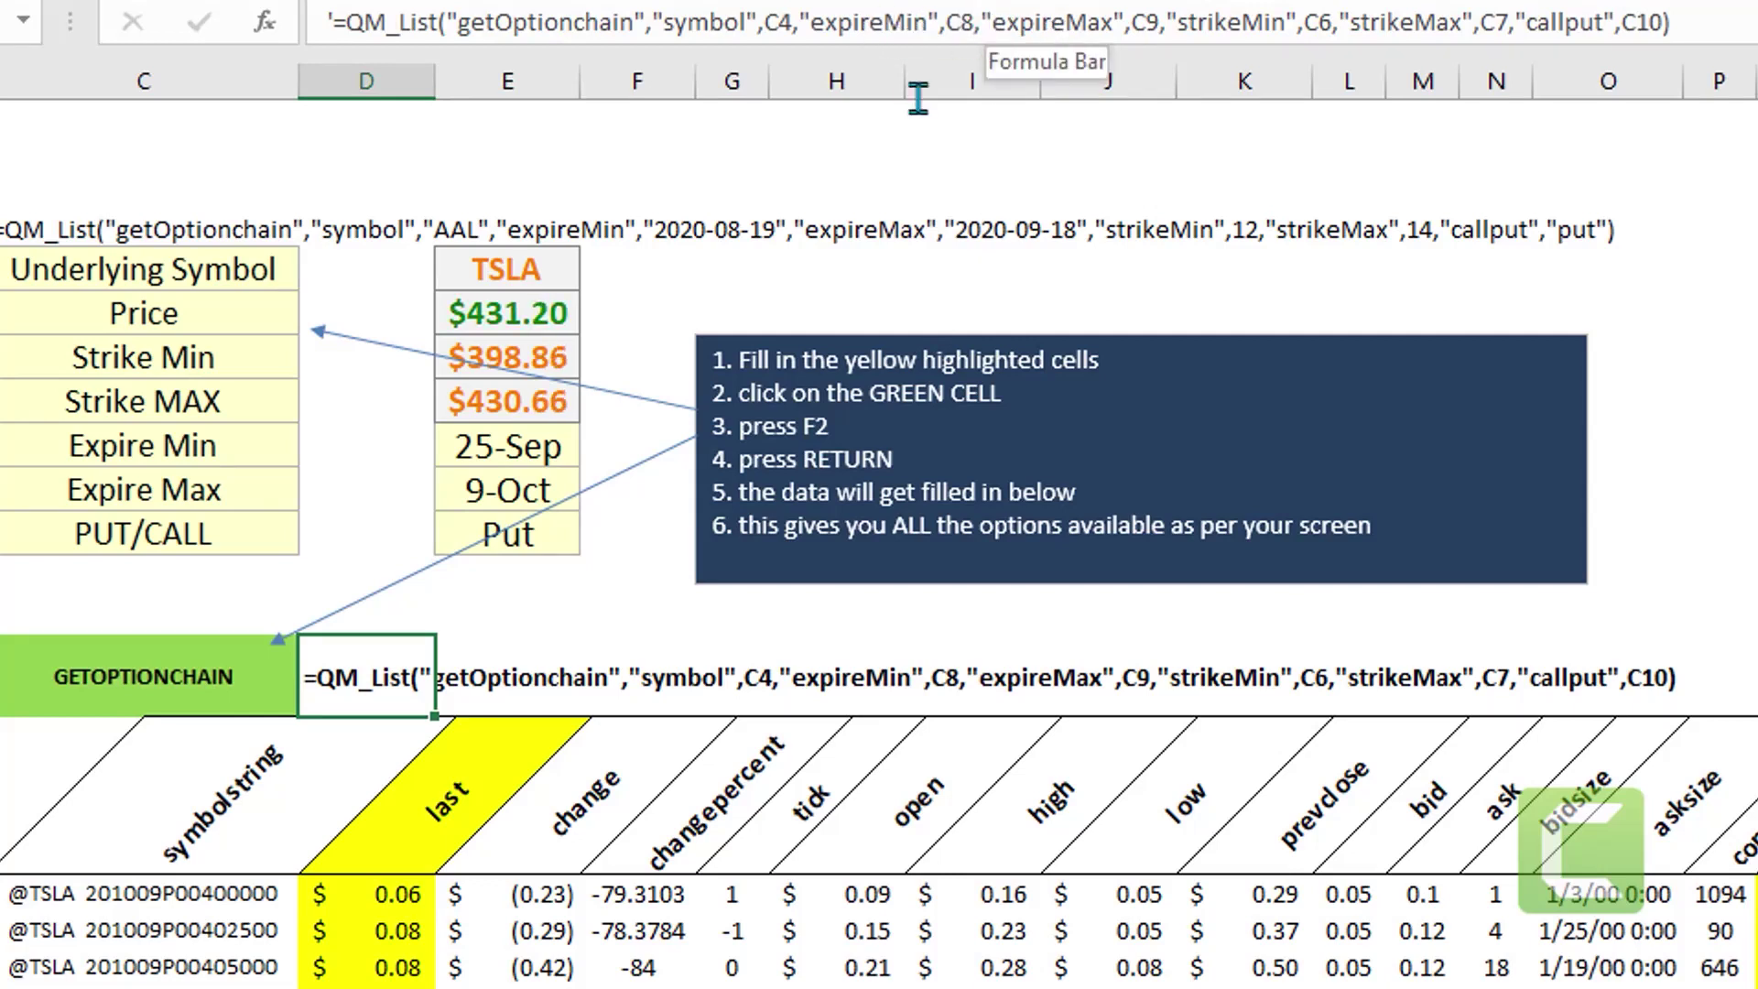
# - Review how Strike Min and Strike Max are calculated against the GETOPTIONCHAIN formula
pyautogui.click(509, 359)
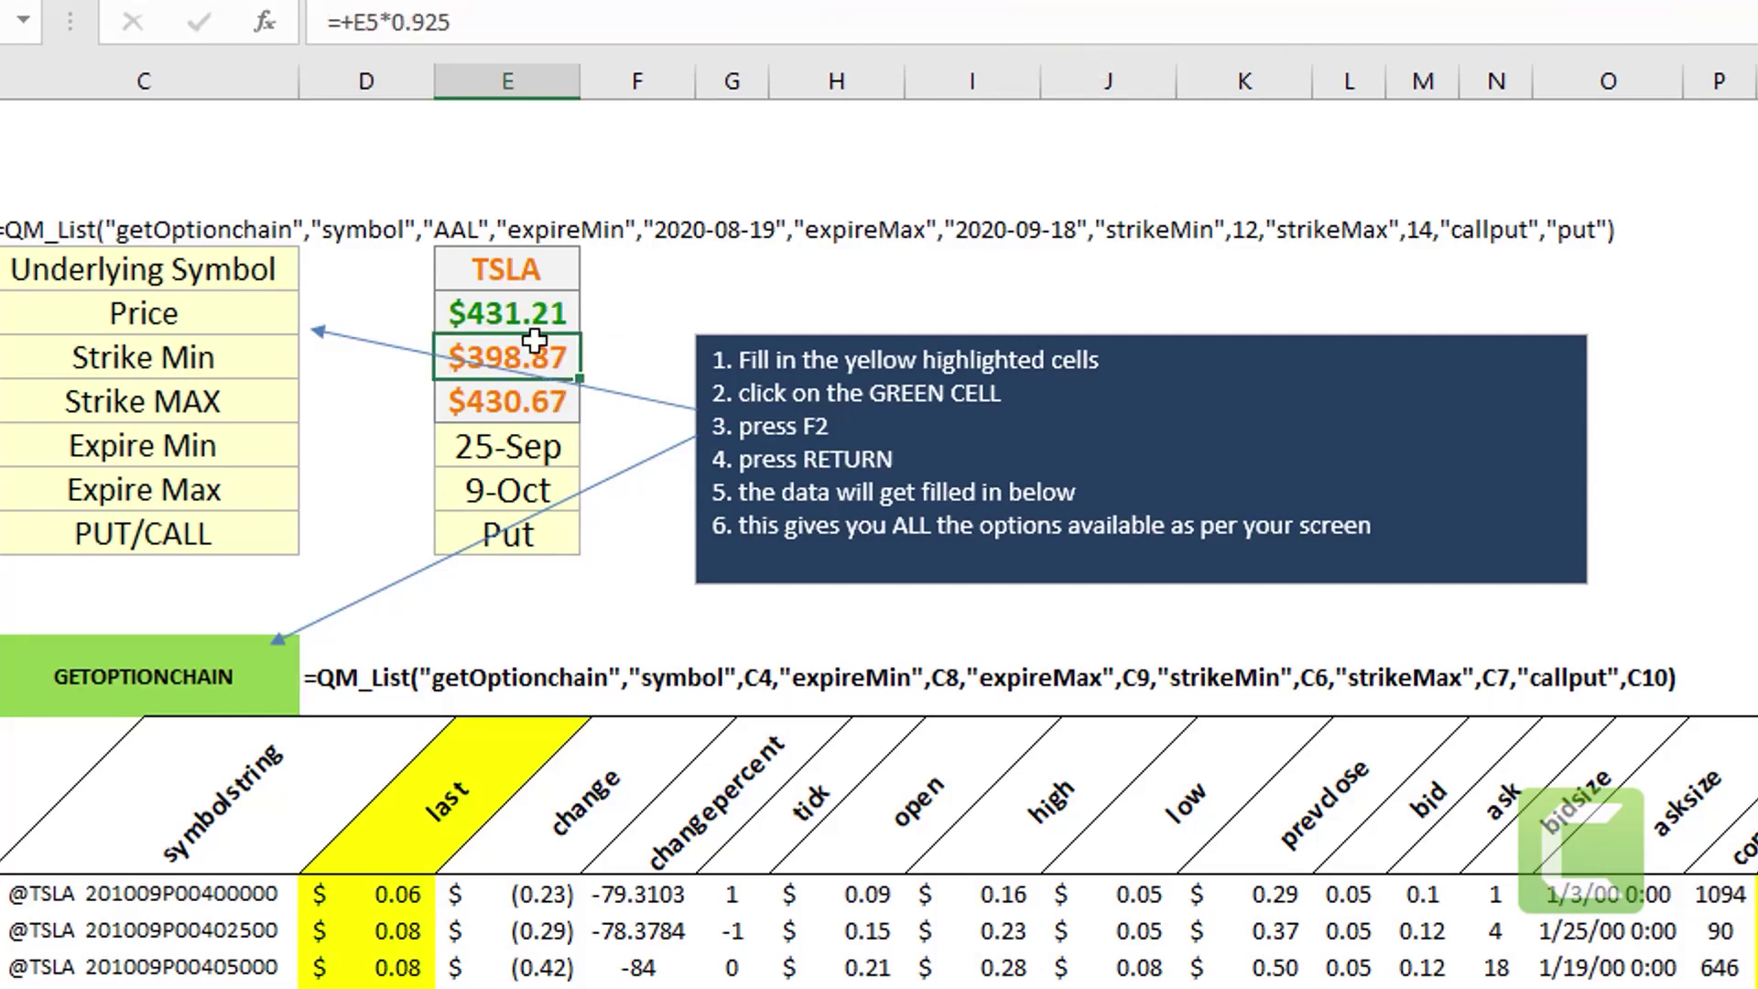
pyautogui.click(492, 402)
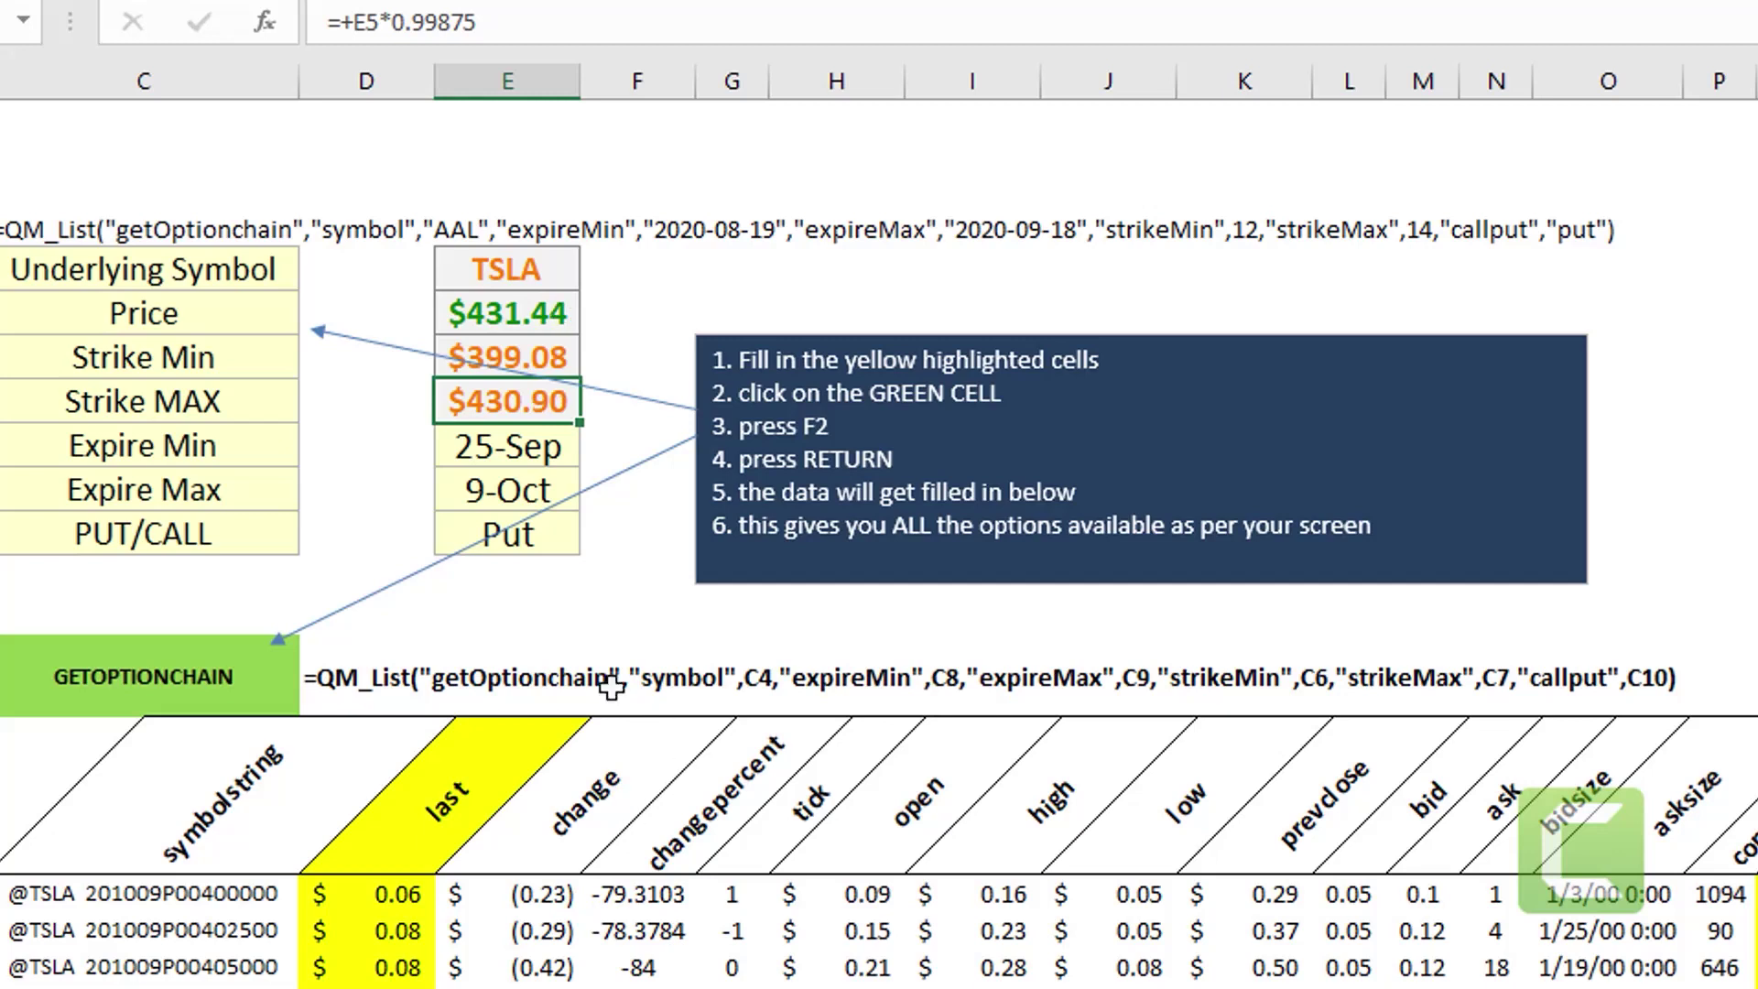
pyautogui.scroll(-4, 422, 845)
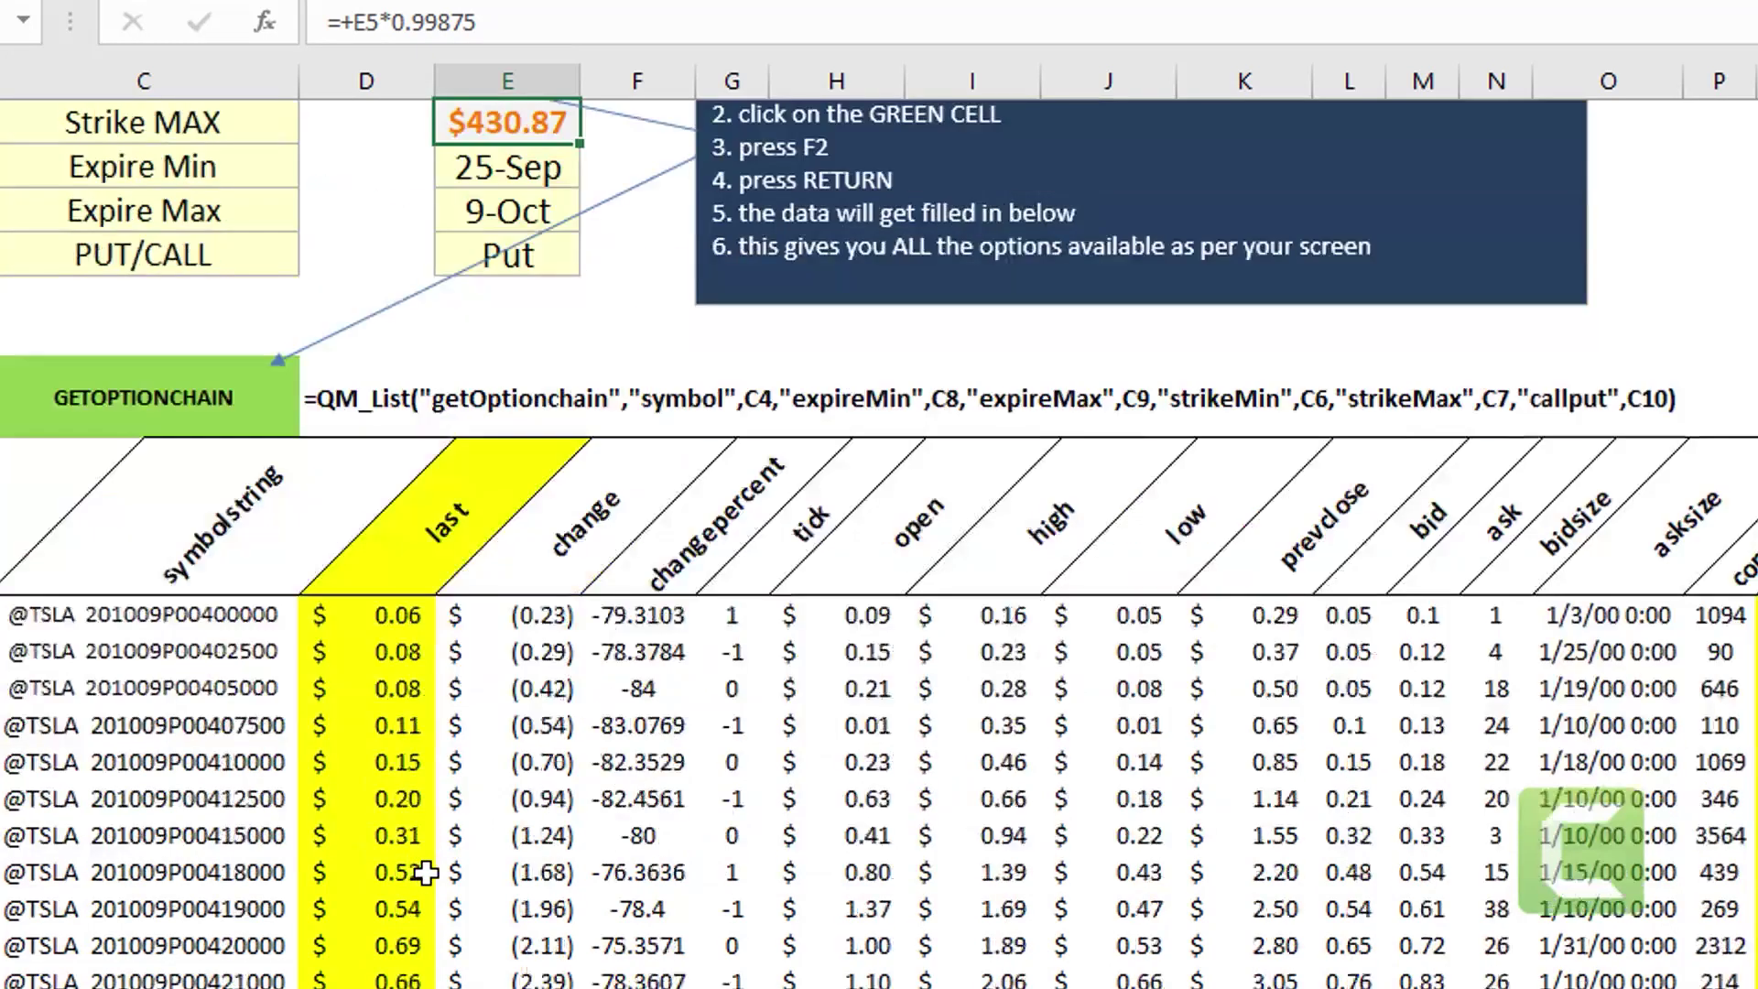
pyautogui.scroll(4, 426, 856)
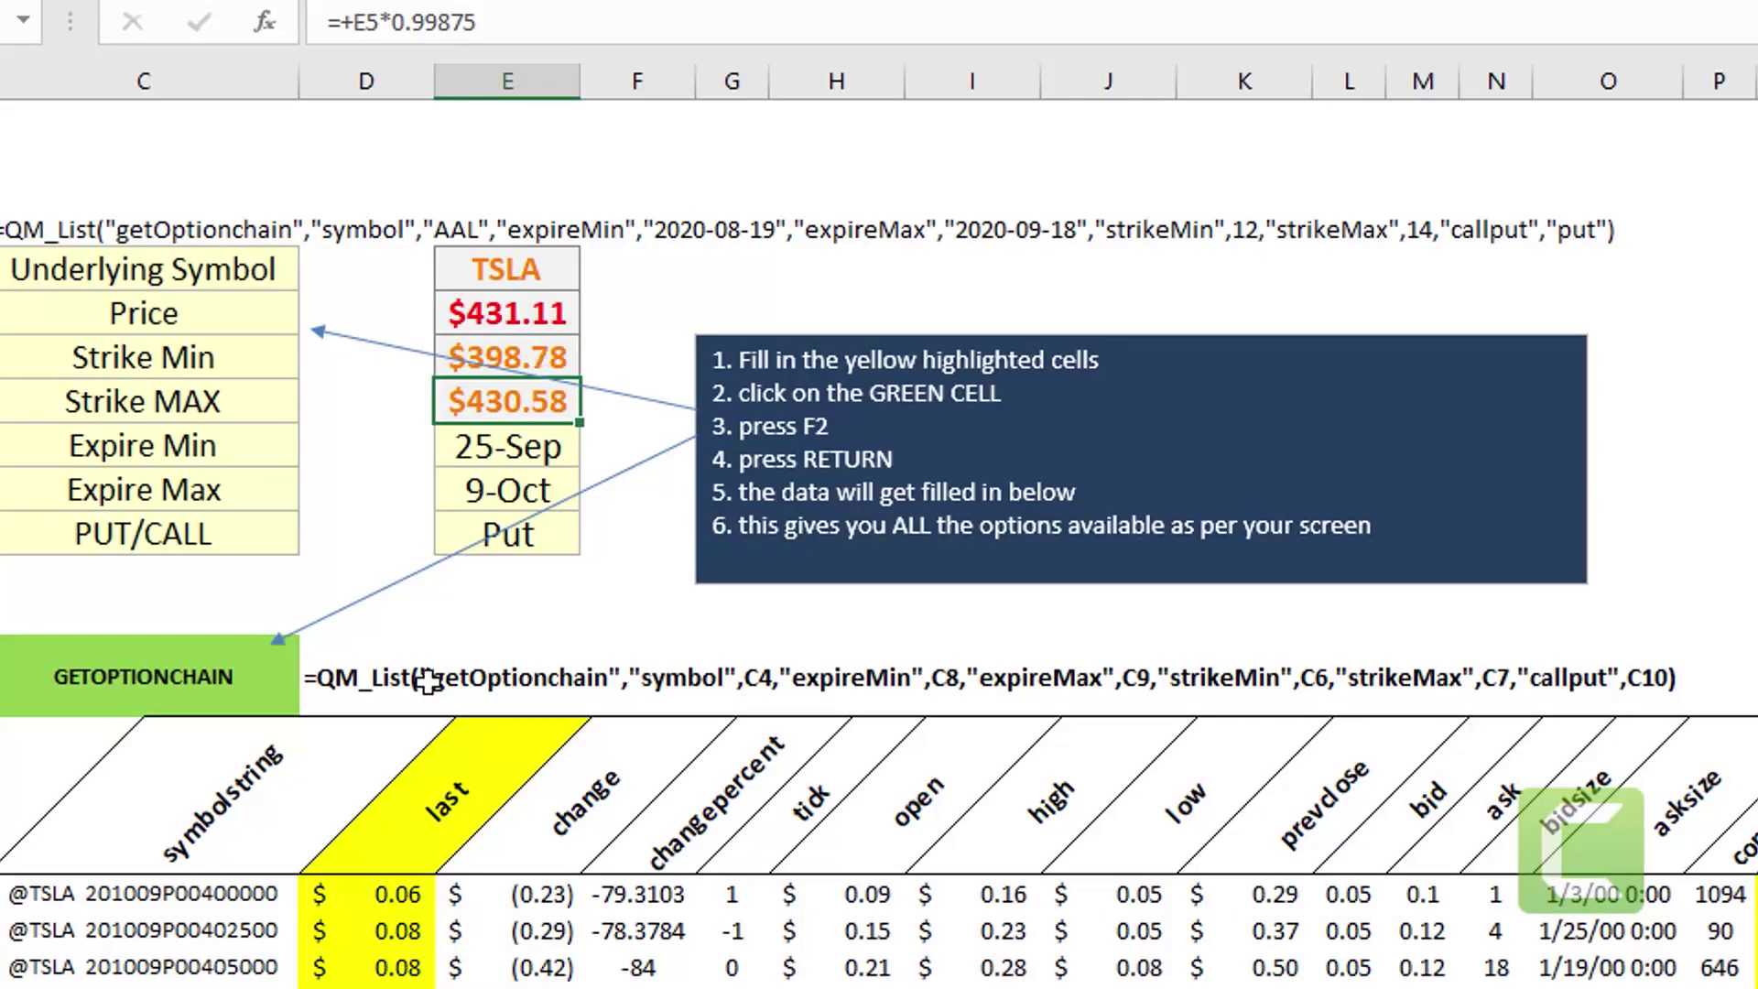
pyautogui.click(400, 682)
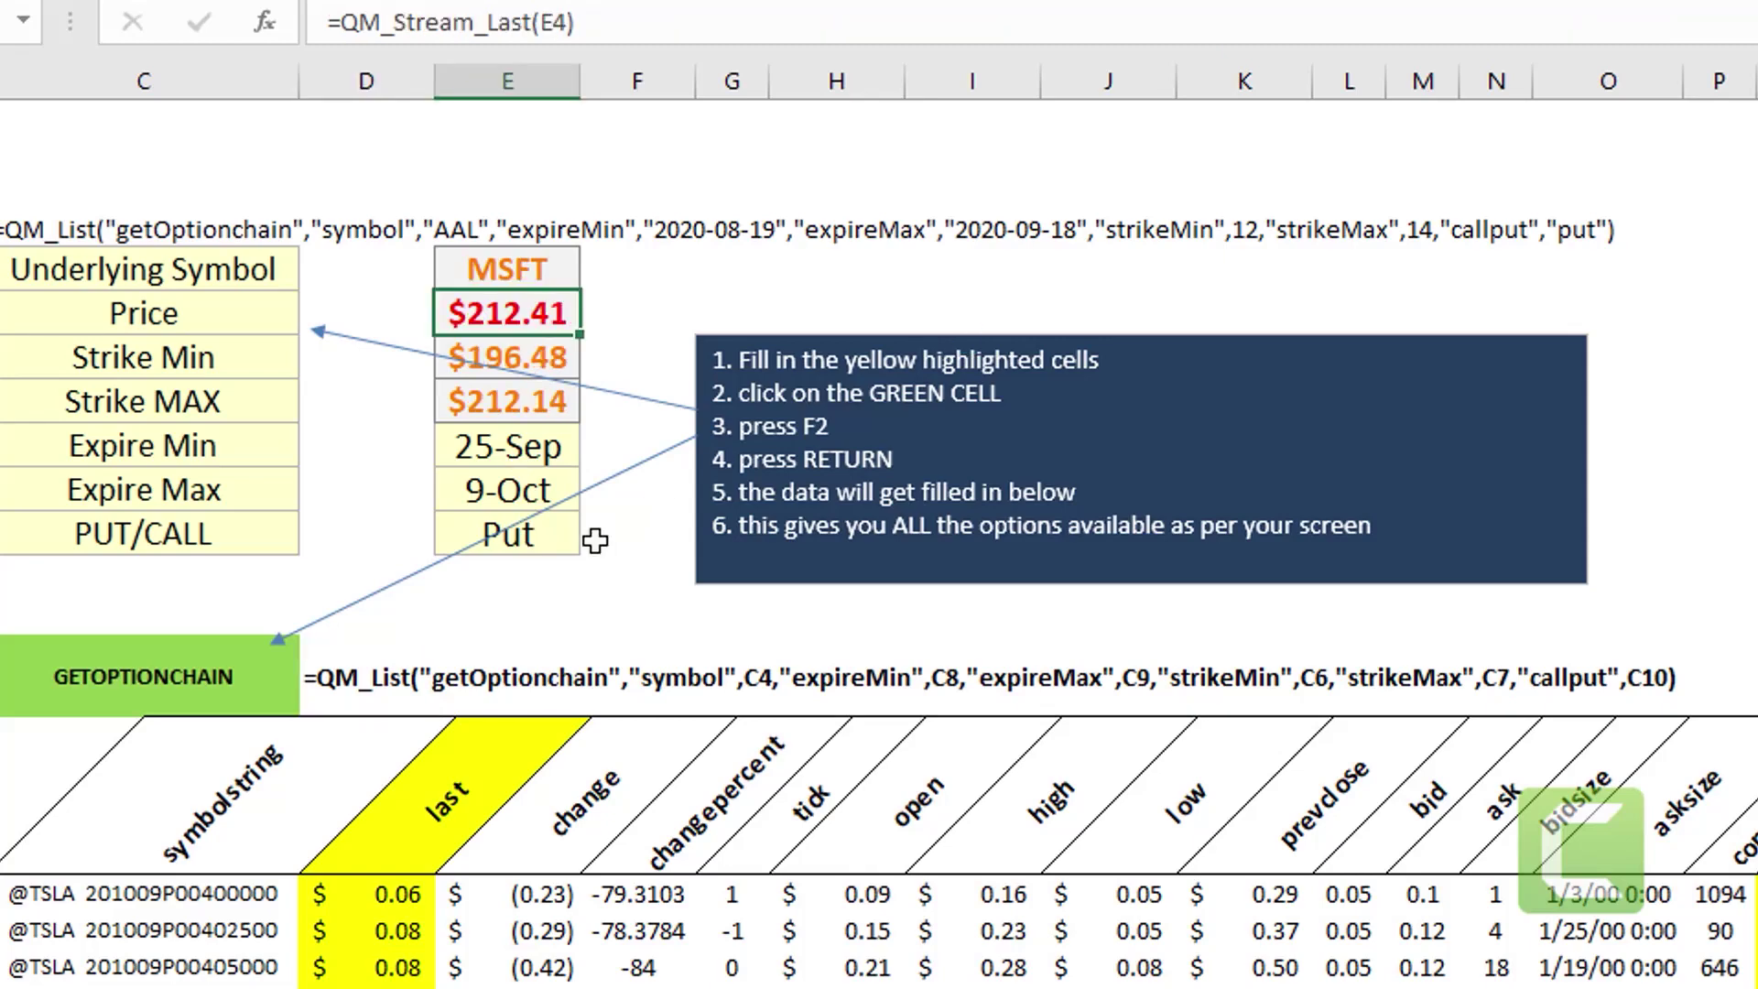
pyautogui.click(174, 680)
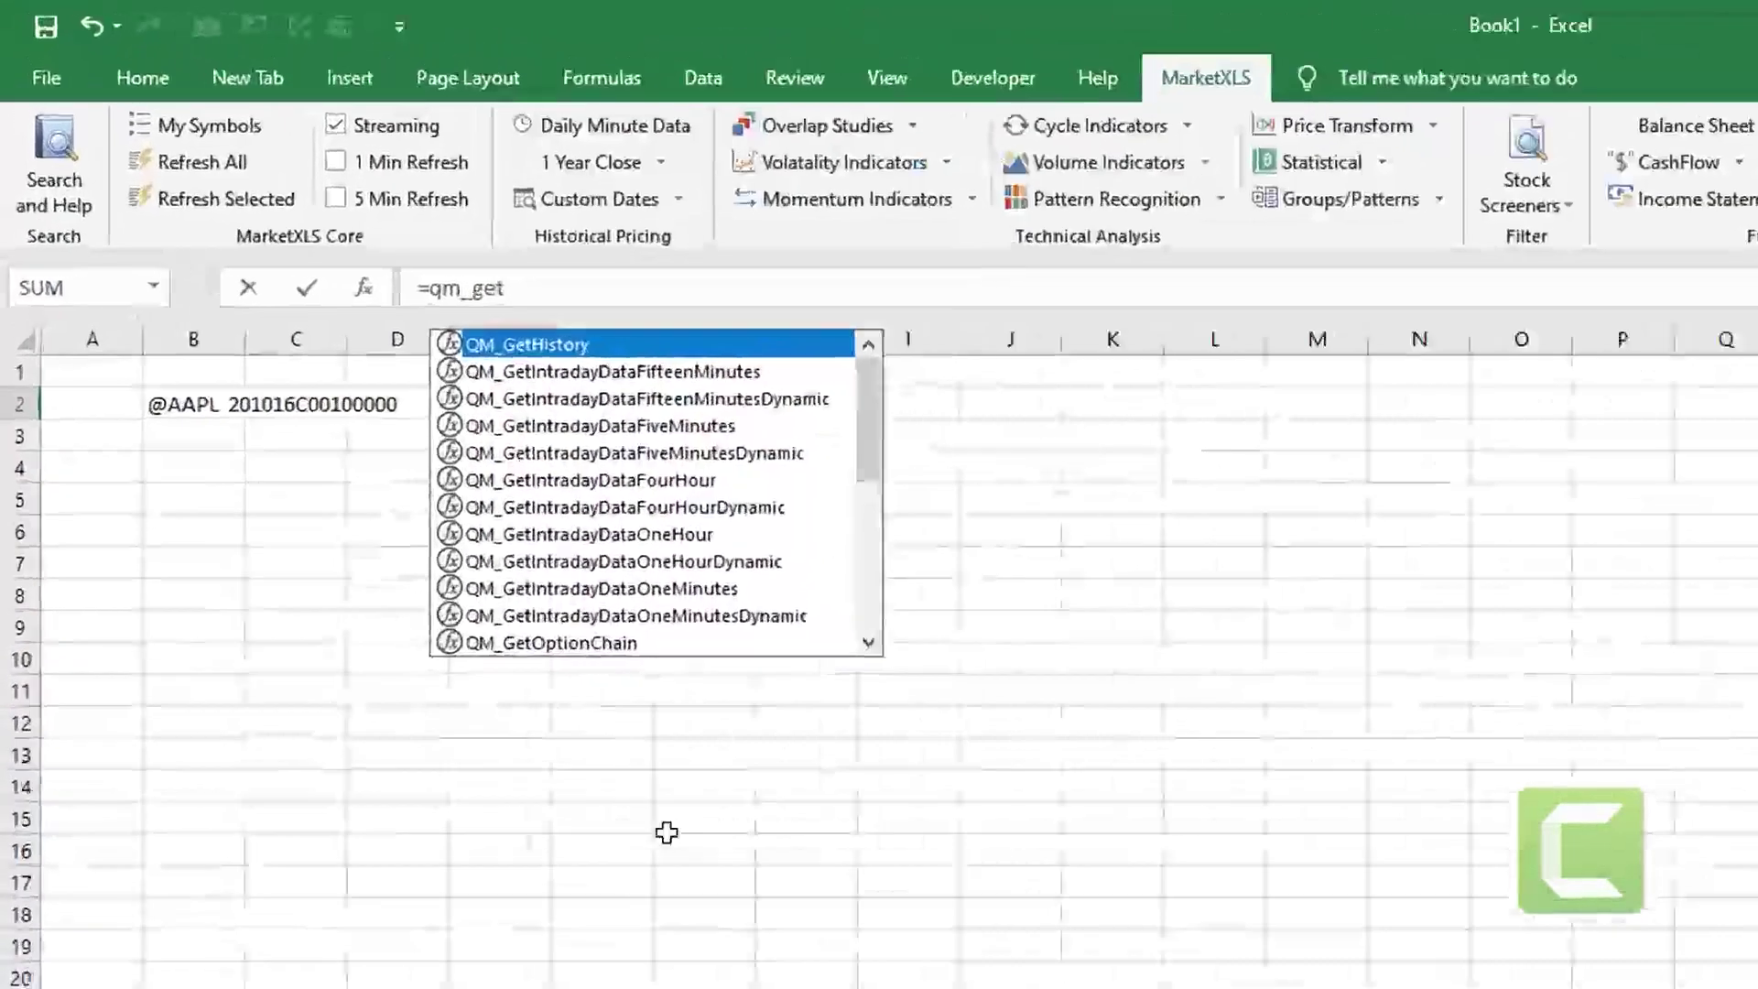
# - Enter =QM_GetHistory(B2) in E2 and autofit columns E and F so dates and symbols show
pyautogui.press('Tab')
pyautogui.press('Left')
pyautogui.press('Left')
pyautogui.press('Left')
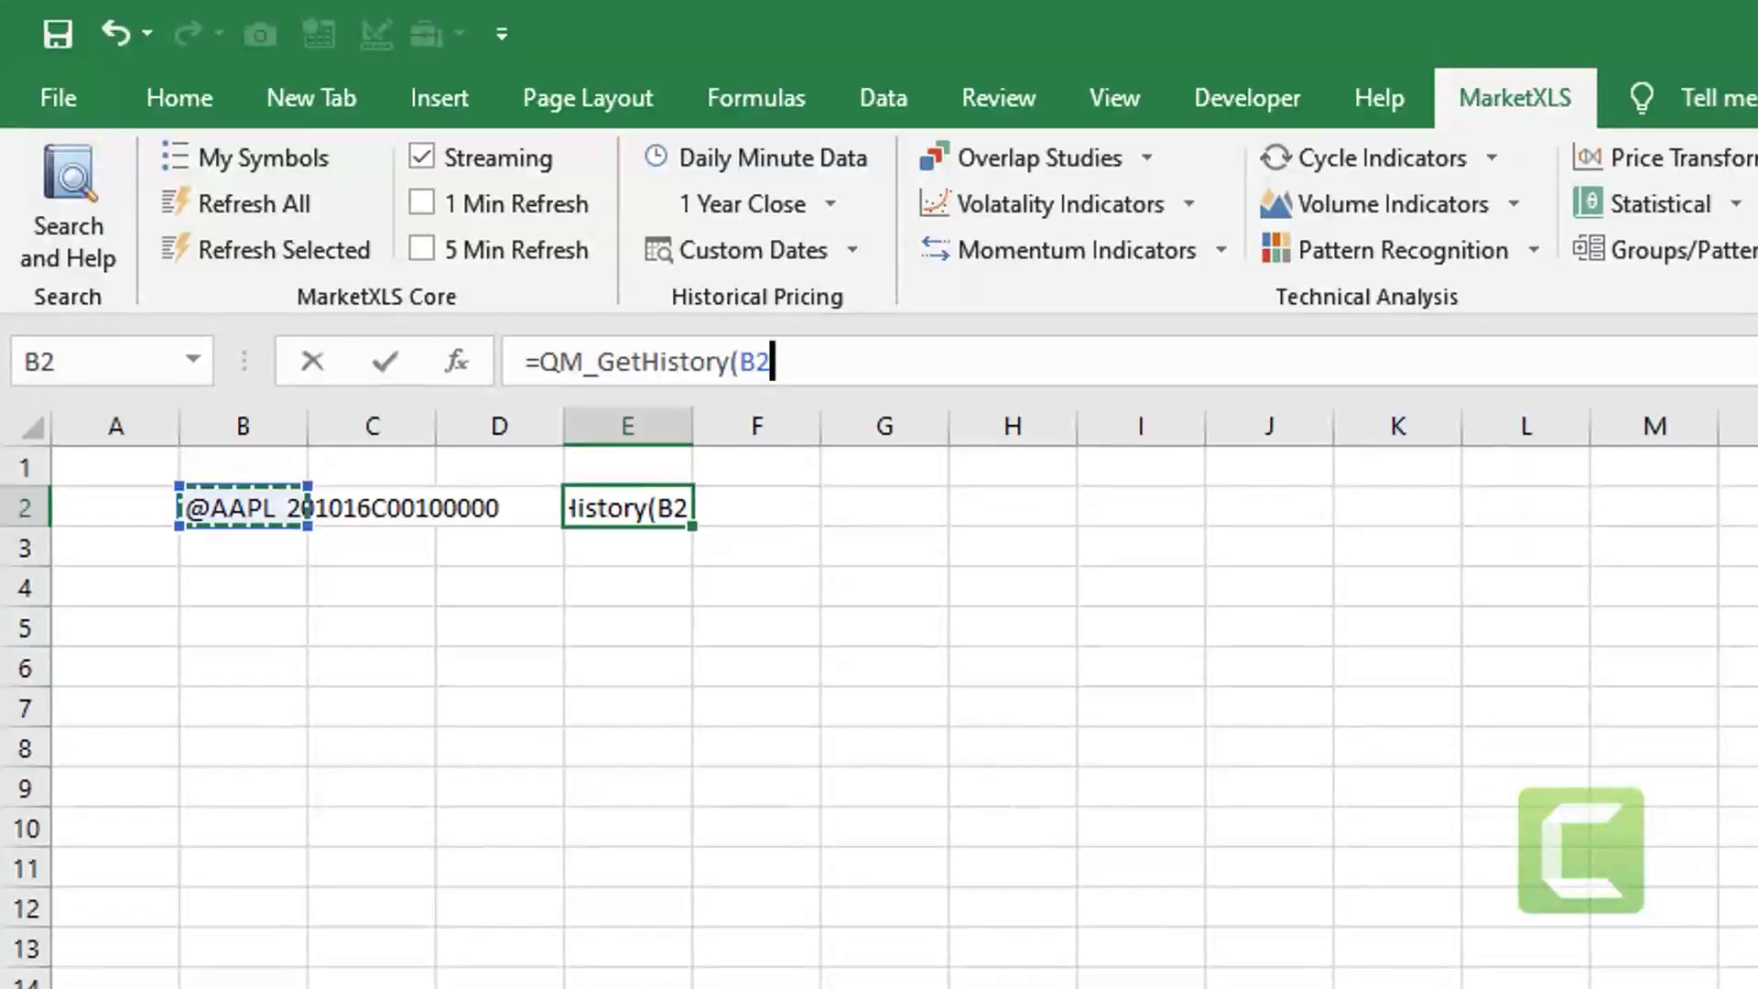
pyautogui.press('Return')
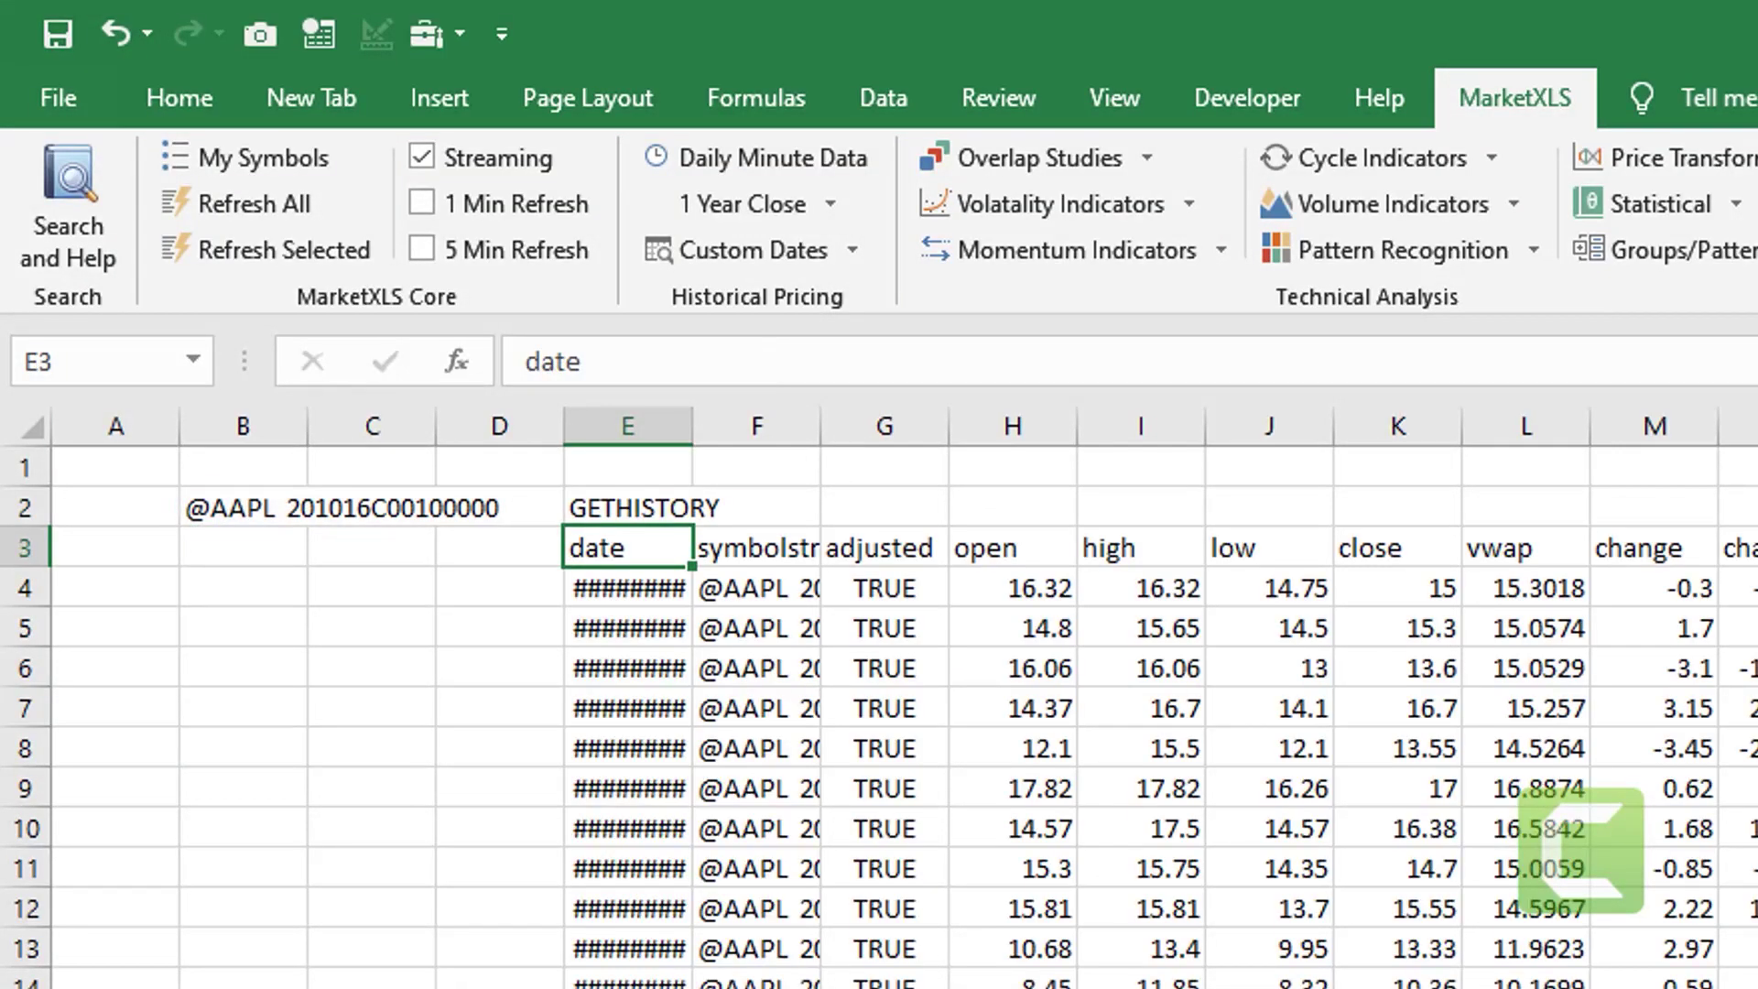
pyautogui.doubleClick(692, 426)
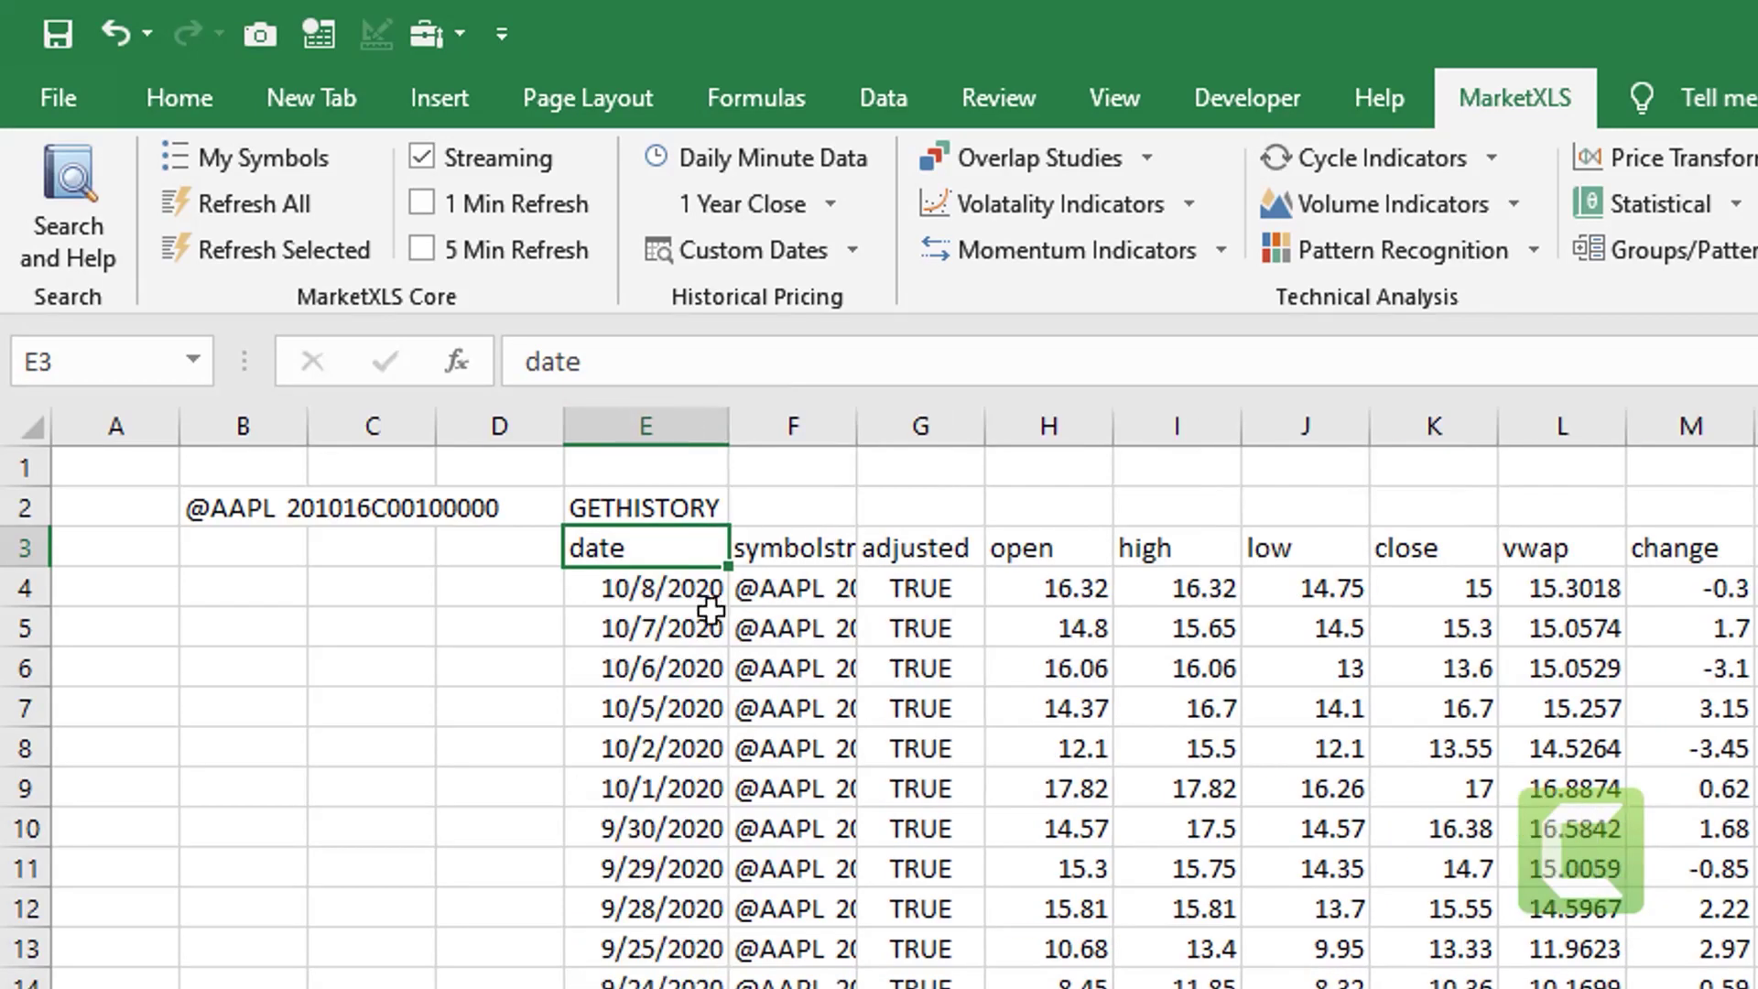
pyautogui.doubleClick(858, 426)
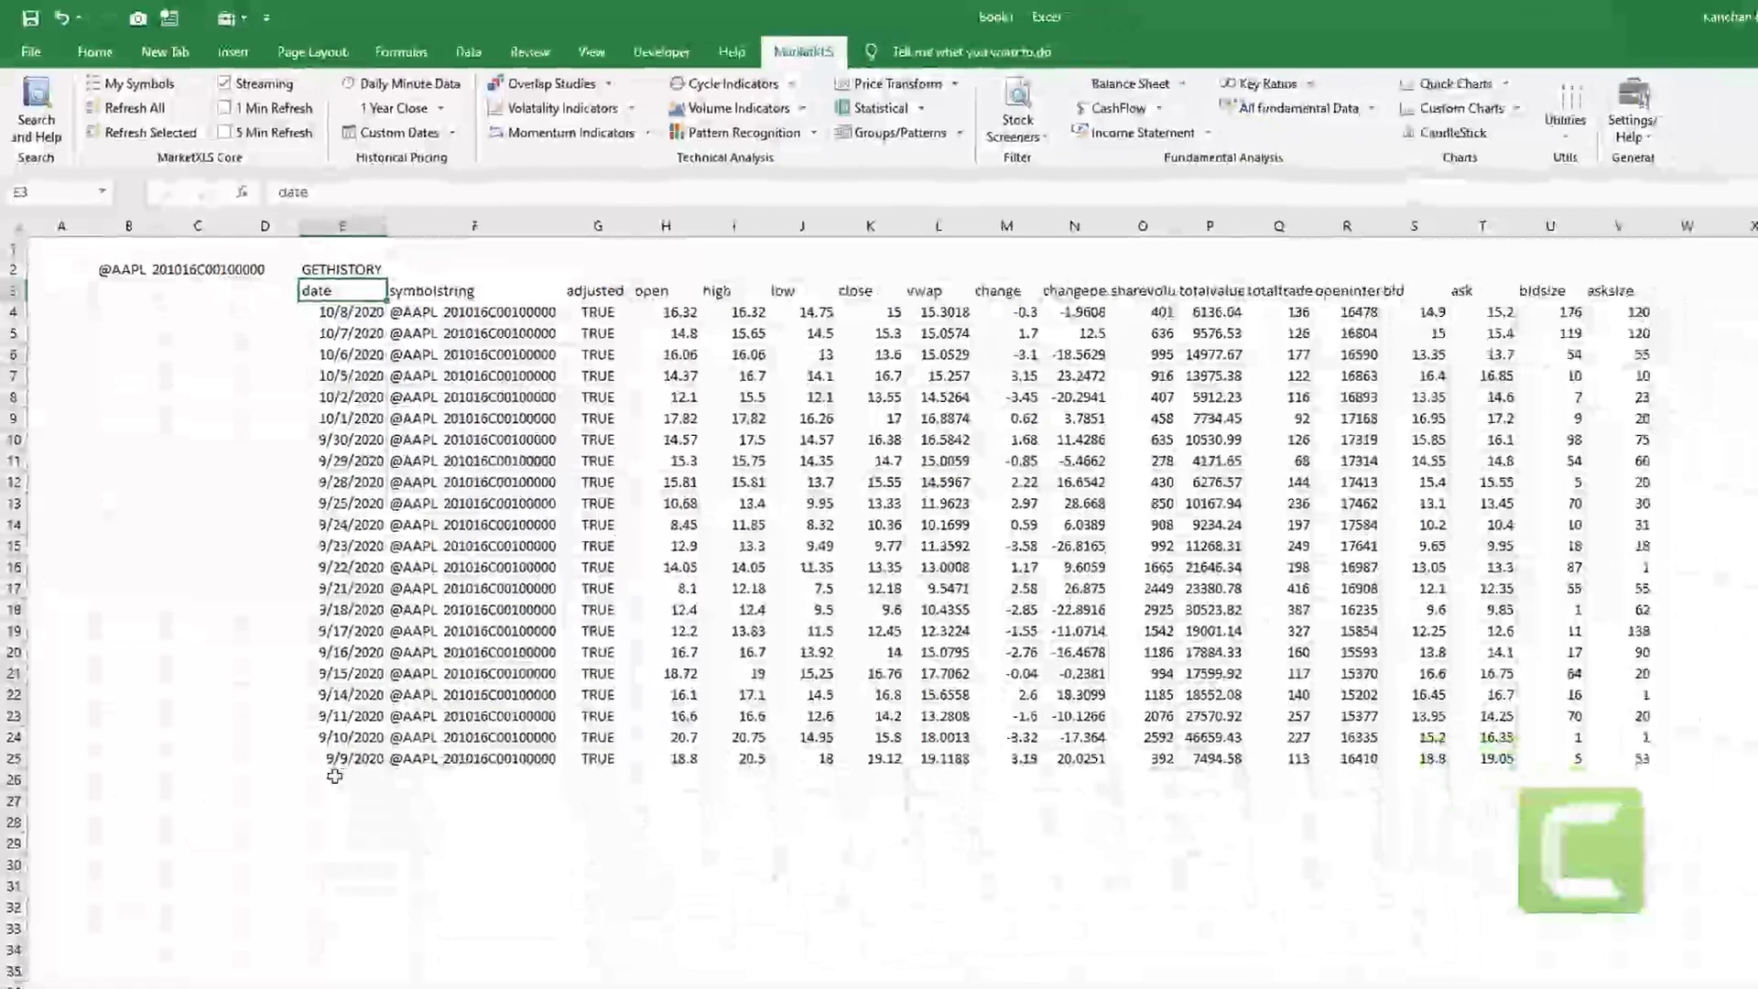
# - Check the oldest and latest close prices in K25 and K4, and start an intraday formula below the table
pyautogui.hotkey('ctrl', 'Down')
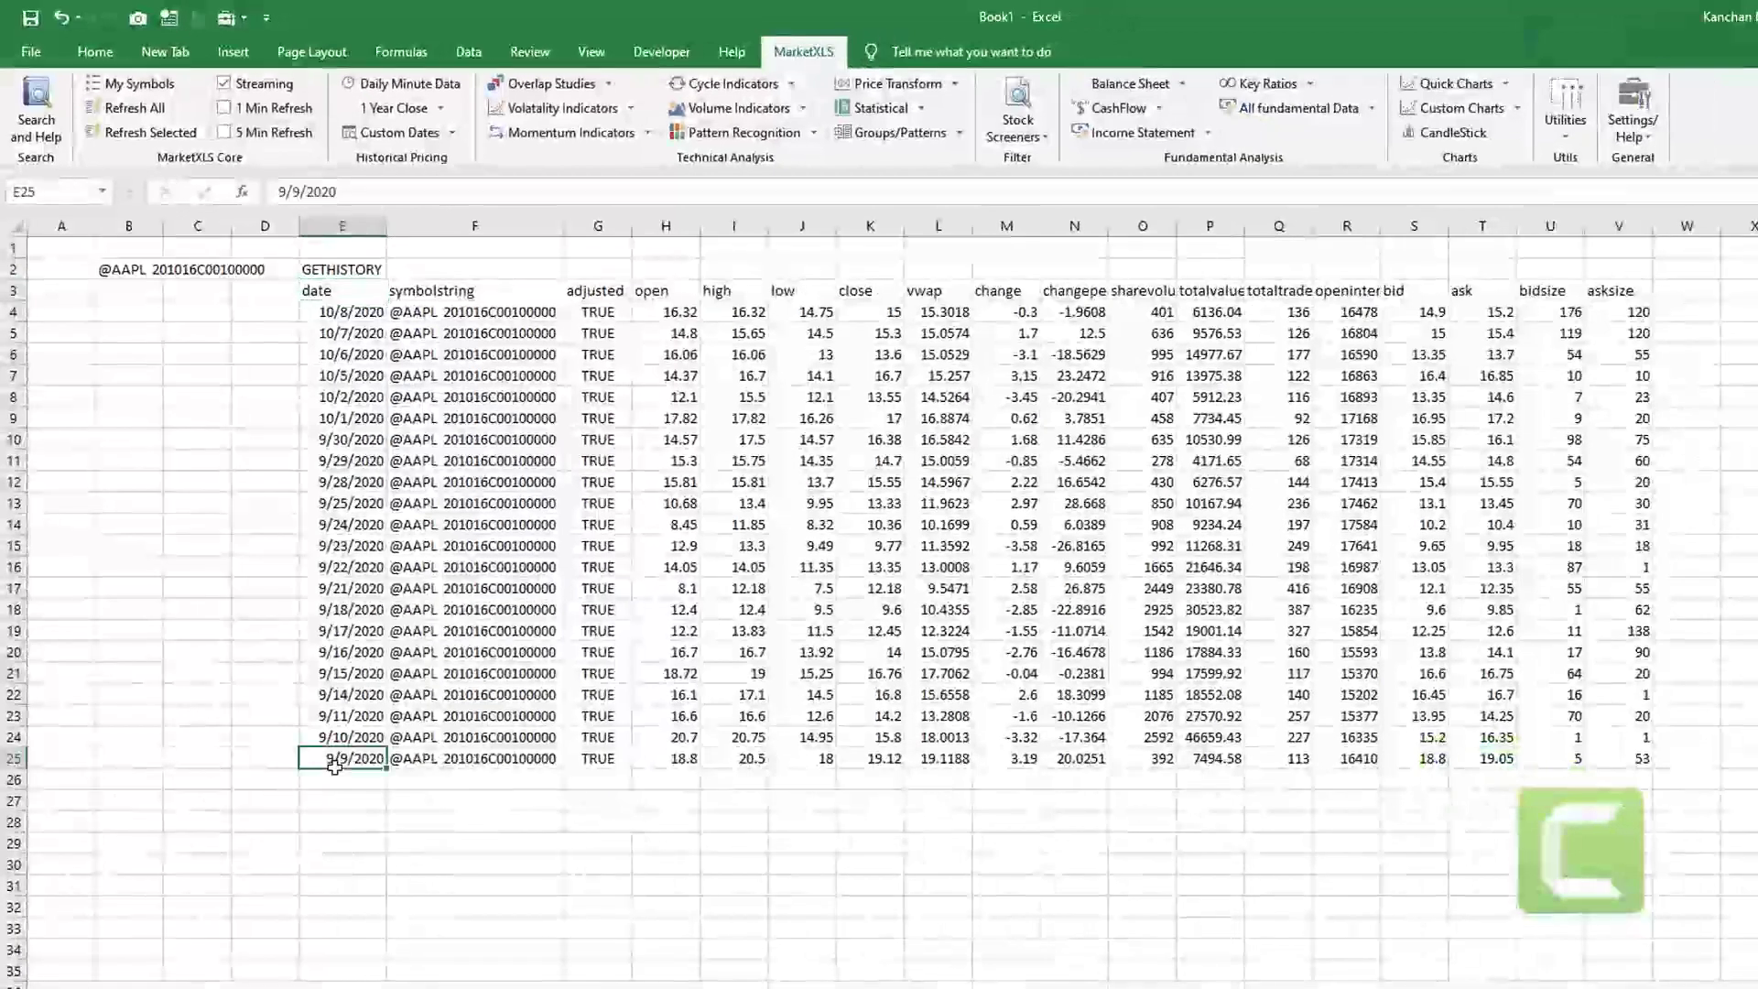
pyautogui.click(889, 758)
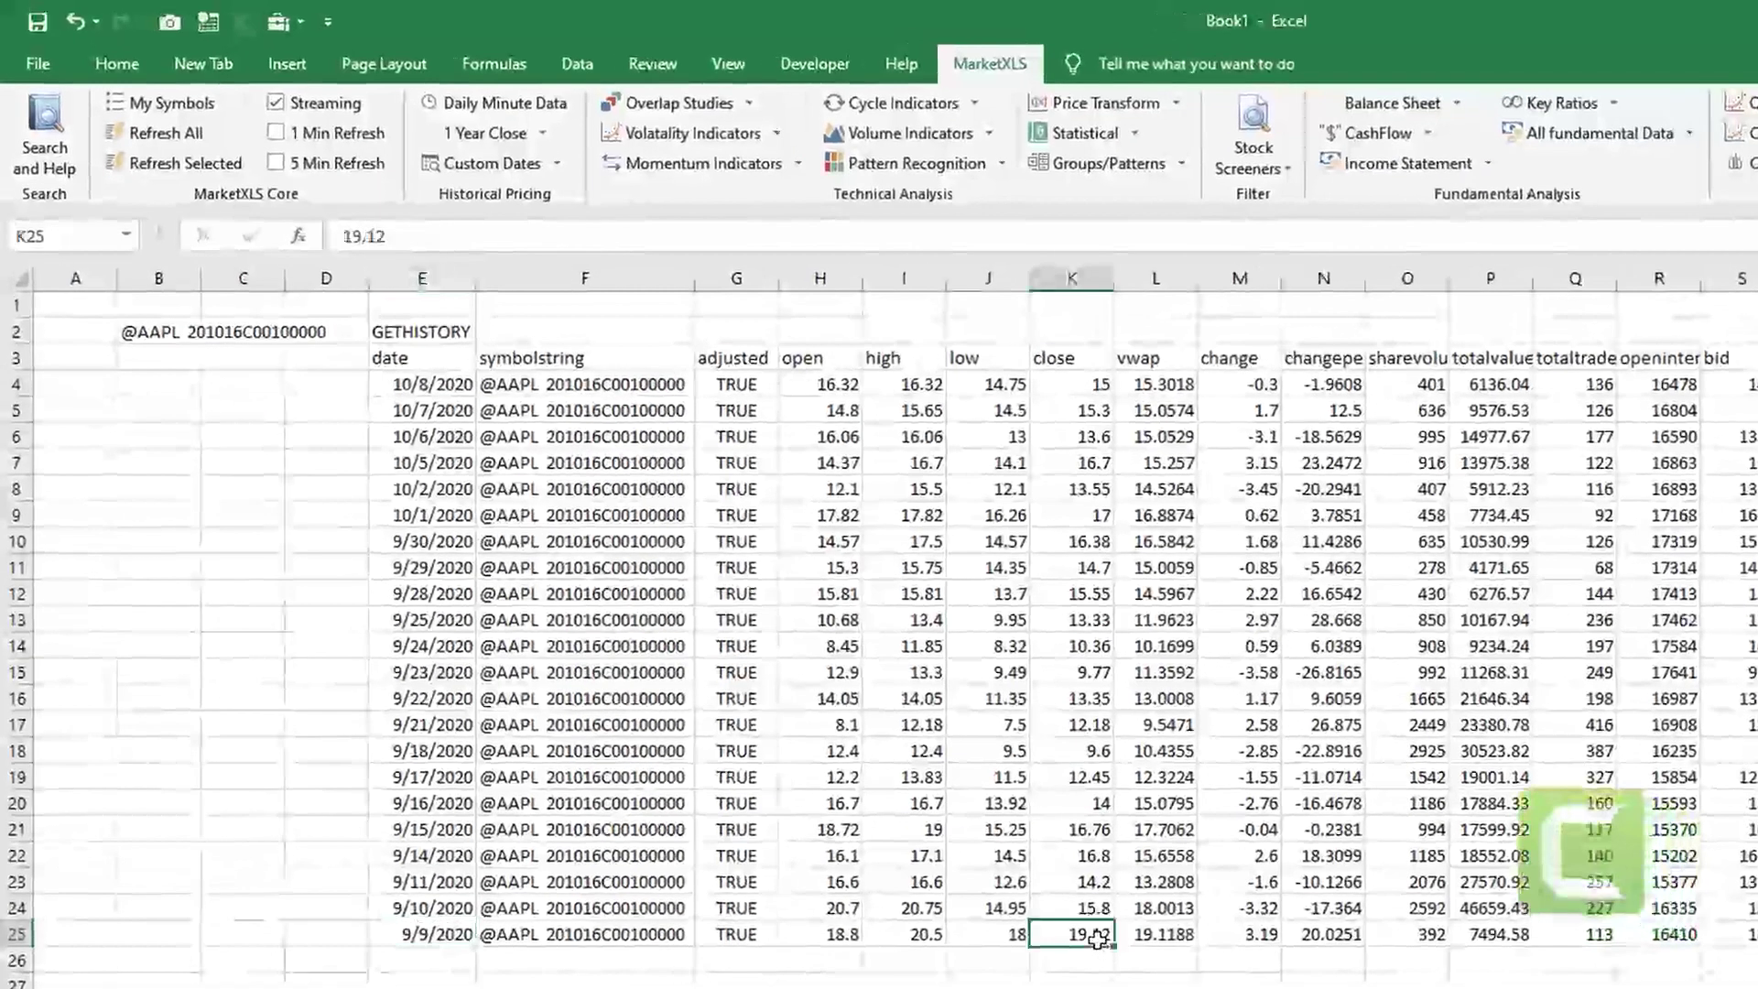
pyautogui.keyDown('ctrl'); pyautogui.click(1082, 388); pyautogui.keyUp('ctrl')
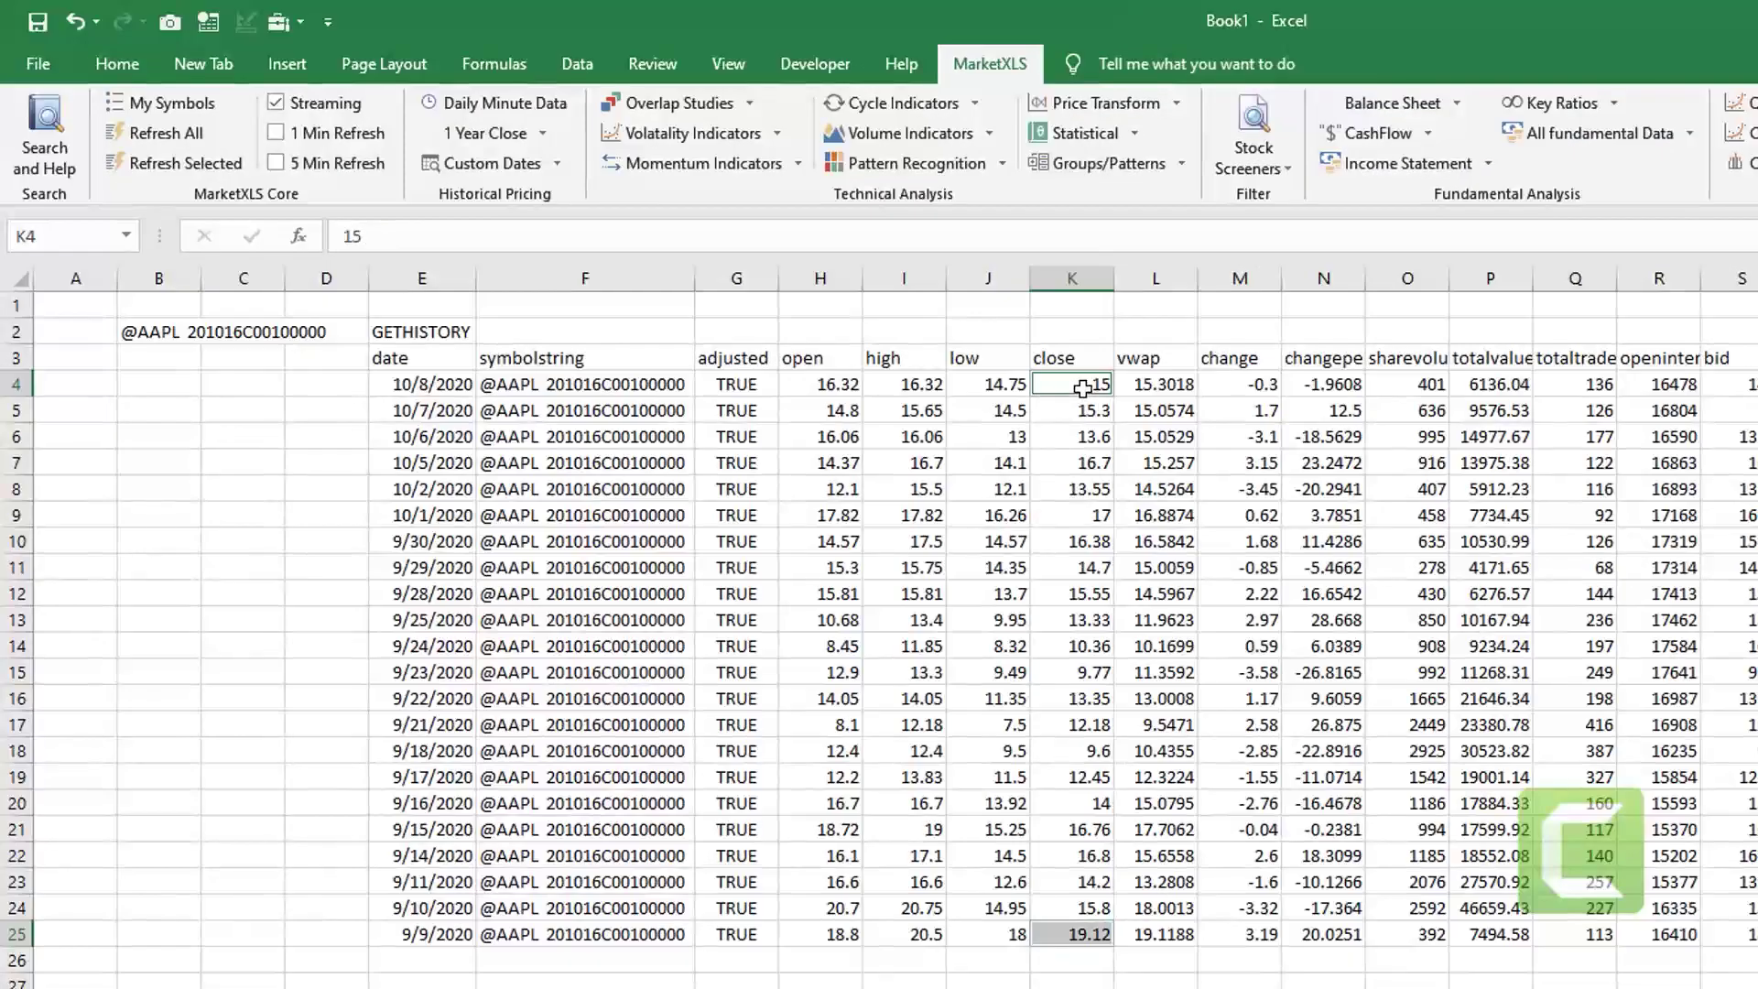
pyautogui.click(584, 988)
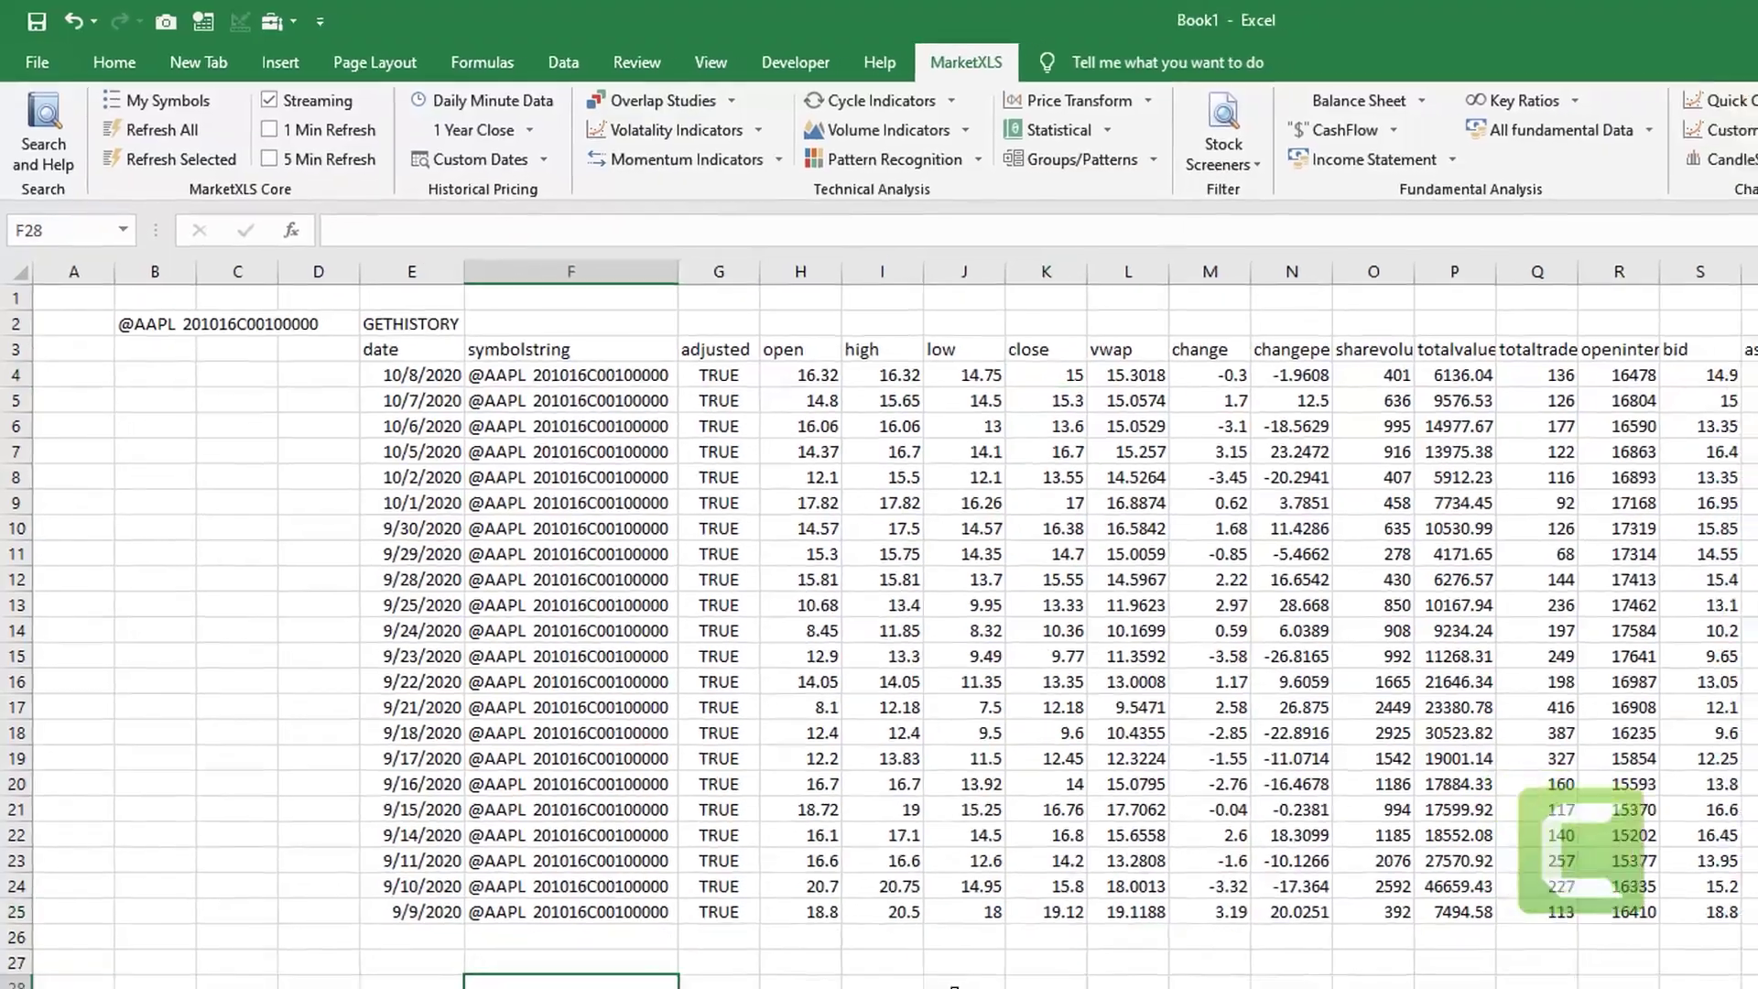
pyautogui.write('=qm_')
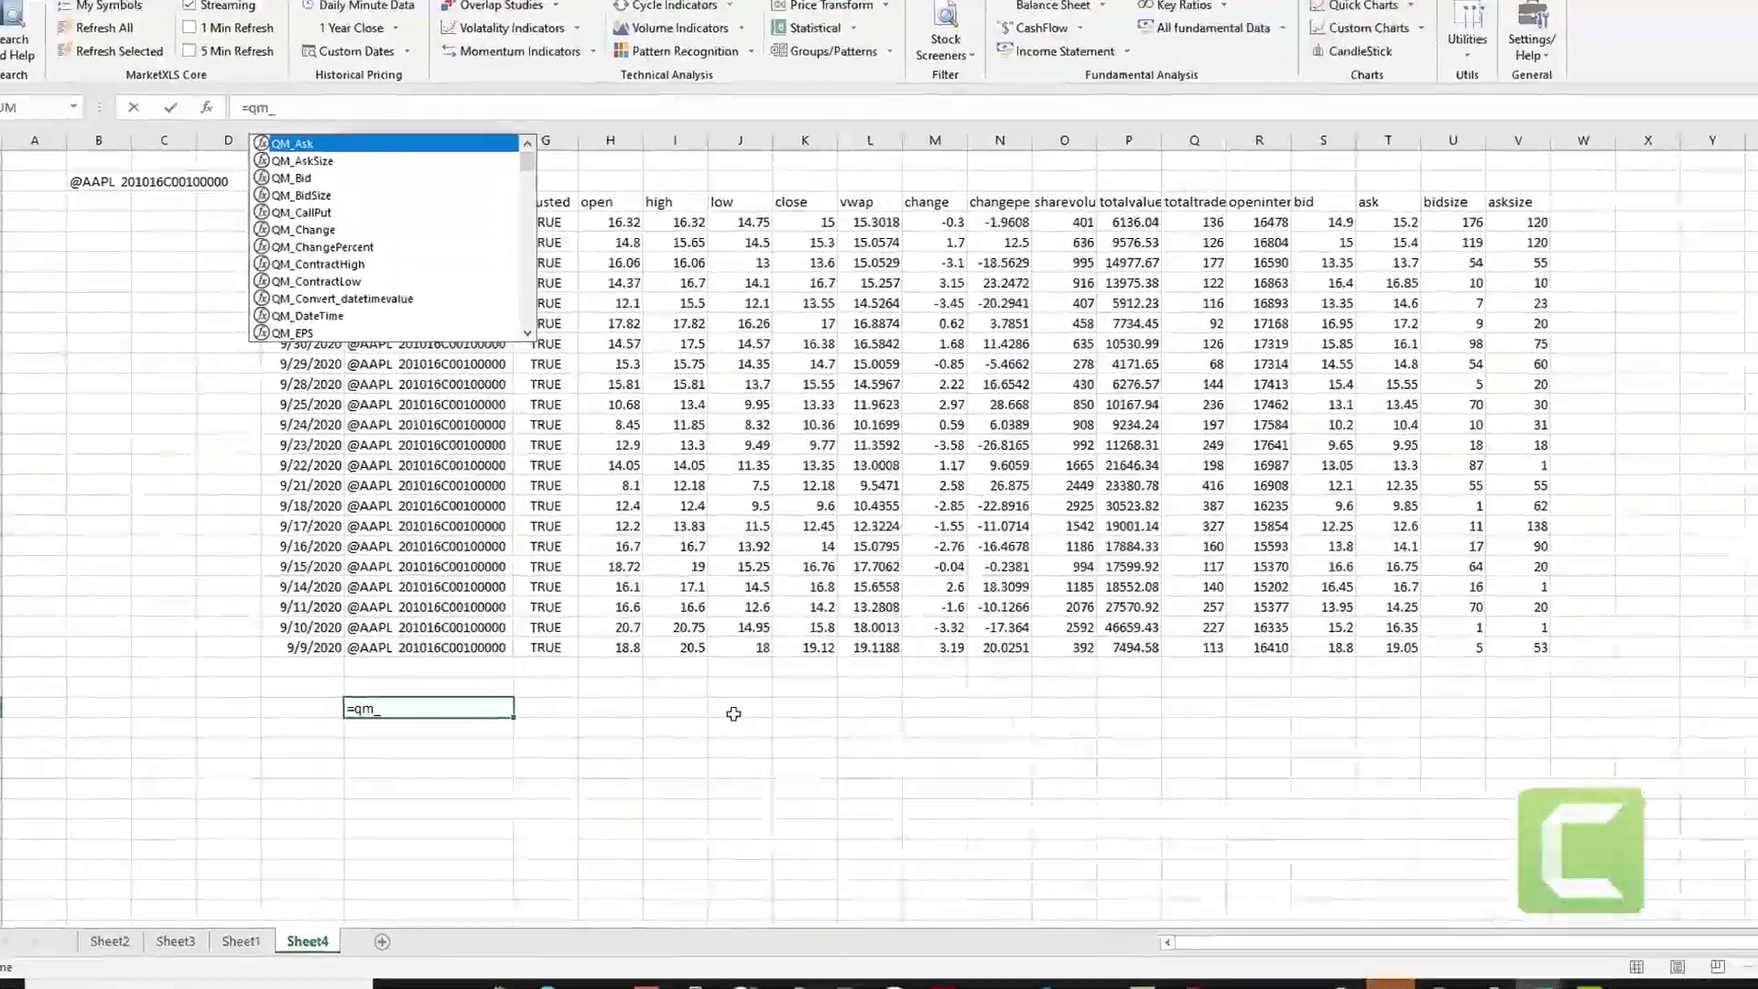
pyautogui.write('getint')
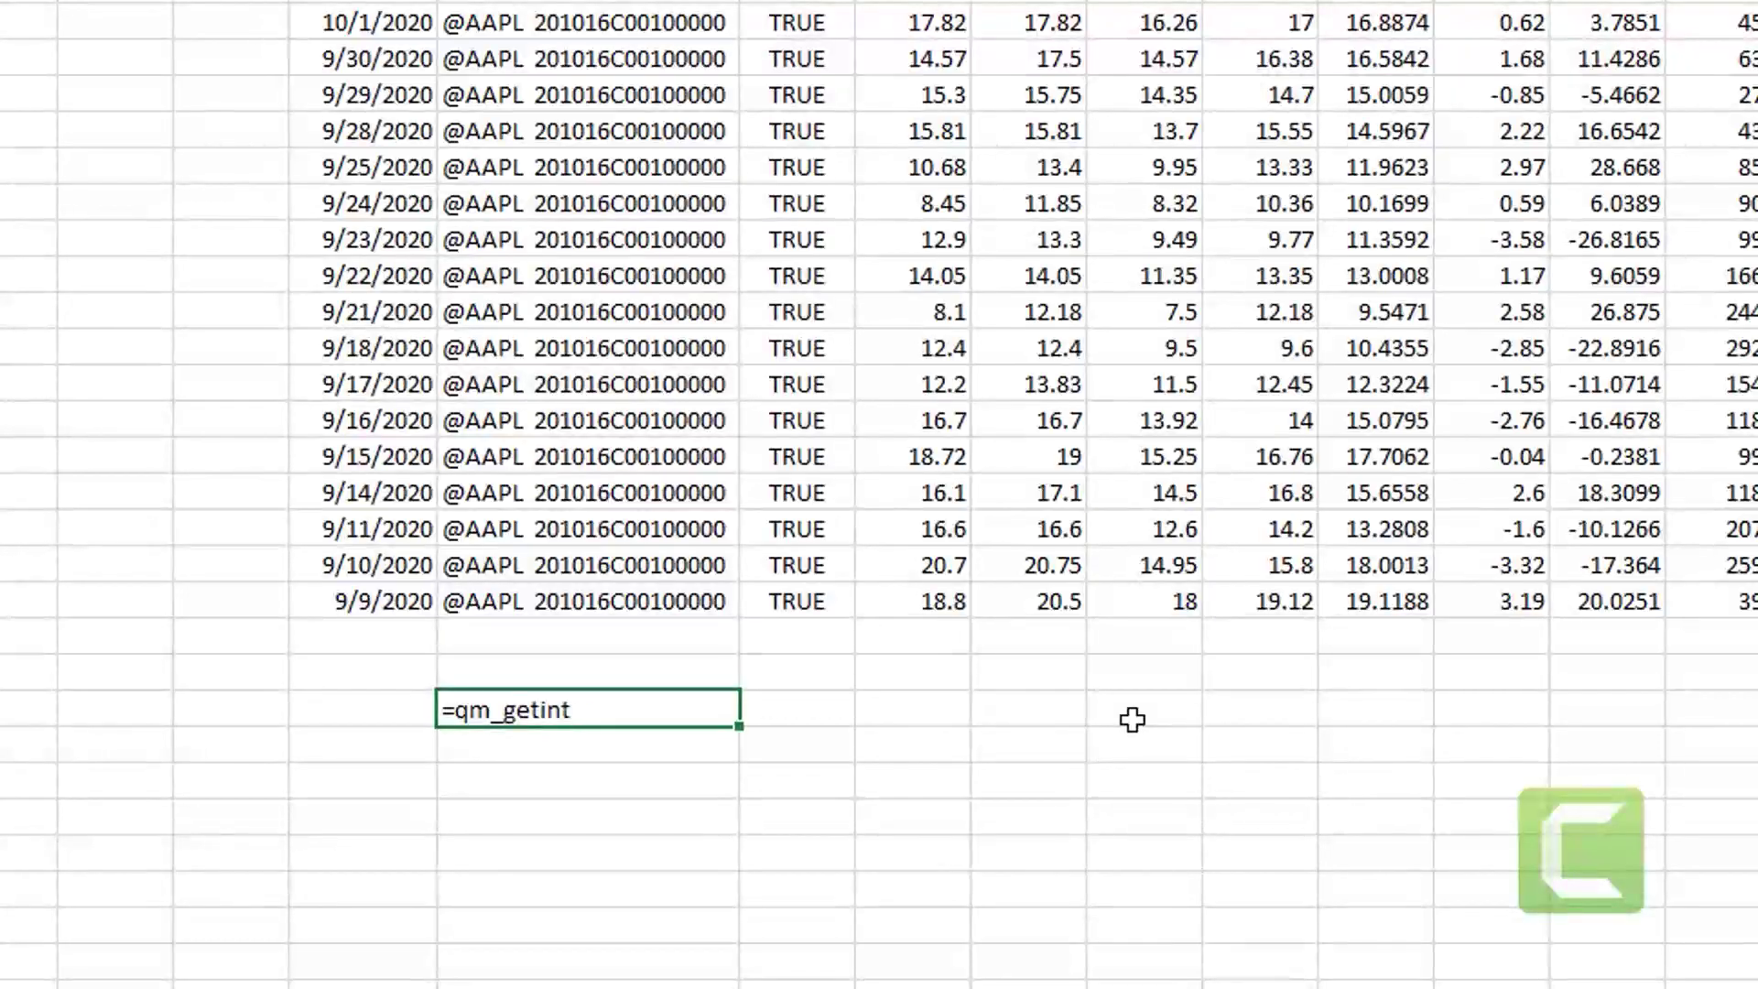
pyautogui.write('ra')
# - Enter =QM_GetIntradayDataFifteenMinutes(F25) below the history table and confirm the overwrite
pyautogui.press('Tab')
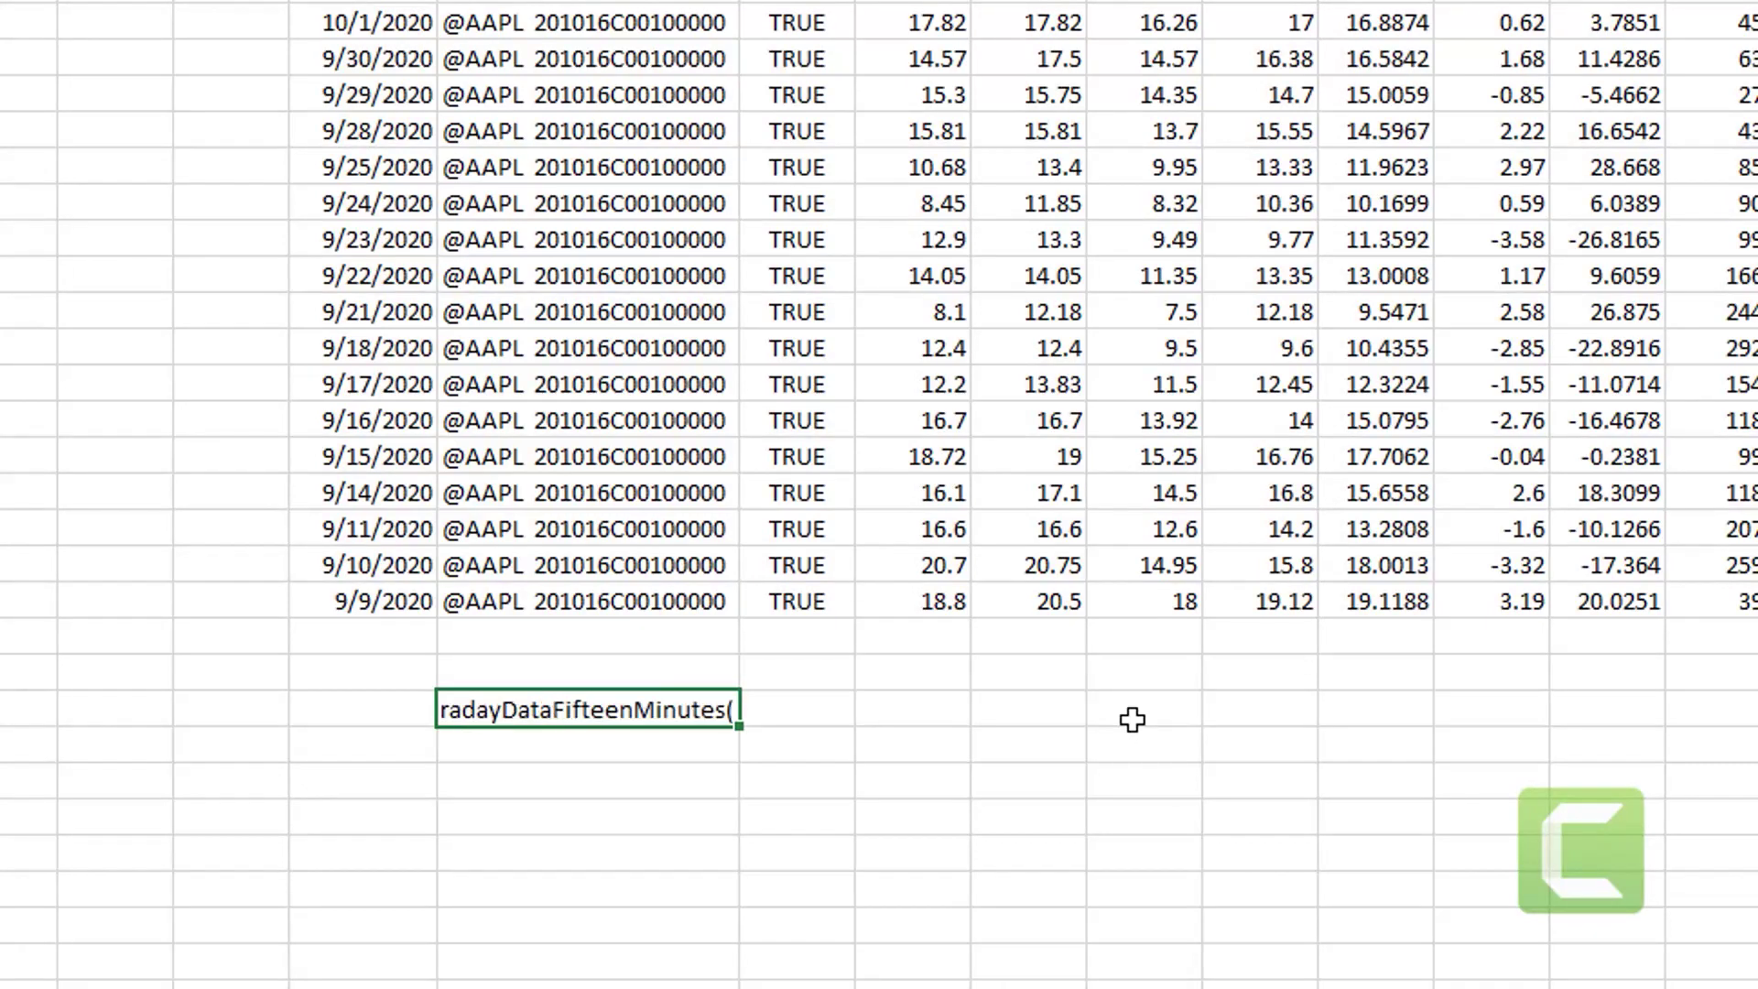
pyautogui.press('Up')
pyautogui.press('Up')
pyautogui.press('Up')
pyautogui.write(')')
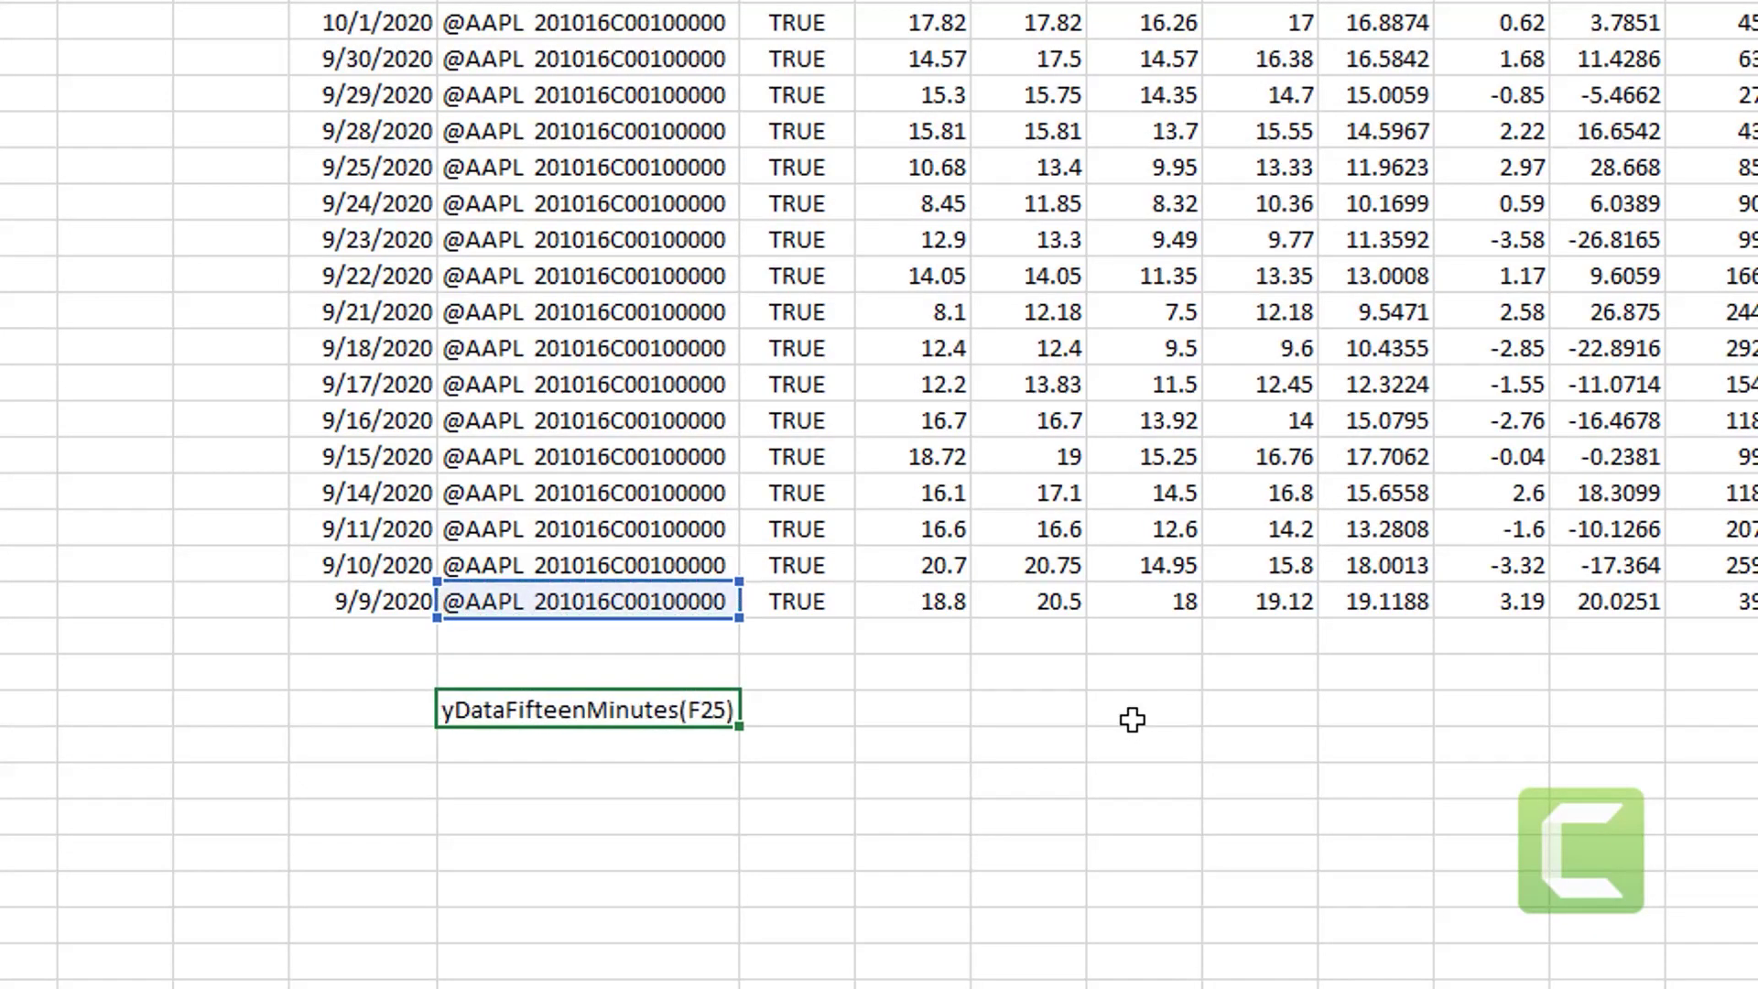
pyautogui.press('Return')
pyautogui.press('n')
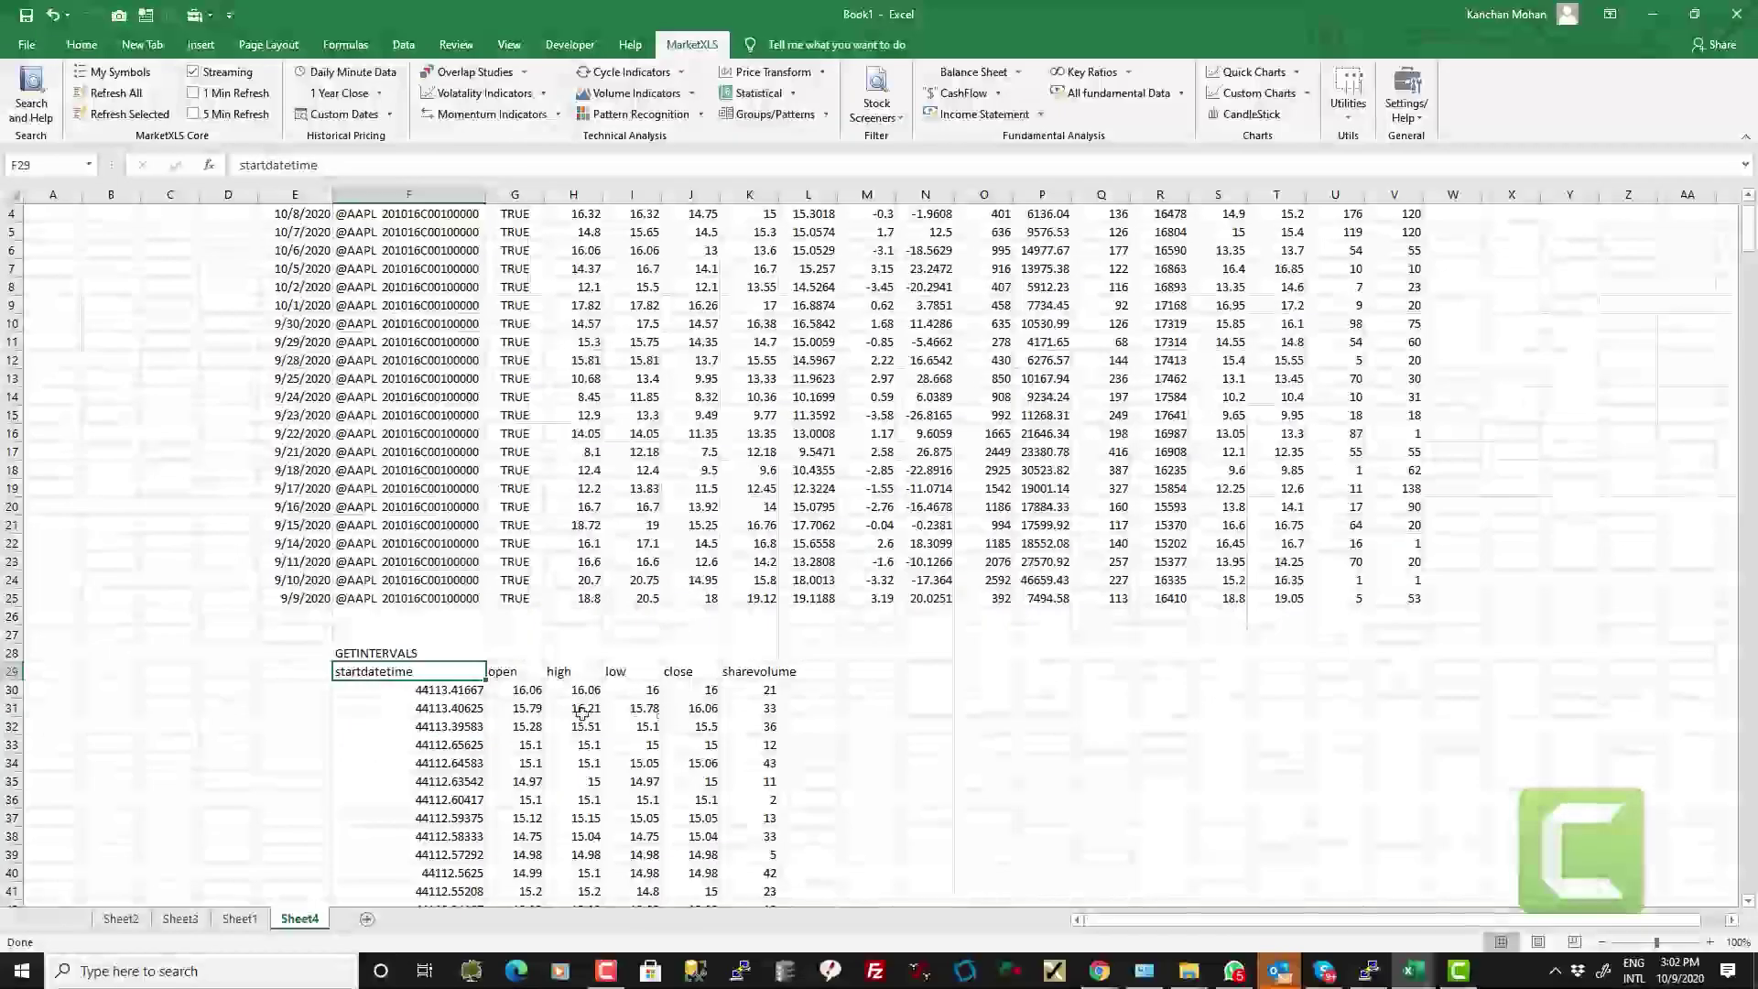
# - Format the startdatetime column as Time, then go to Sheet1 and begin a streaming formula
pyautogui.press('Down')
pyautogui.hotkey('ctrl', 'shift', 'Down')
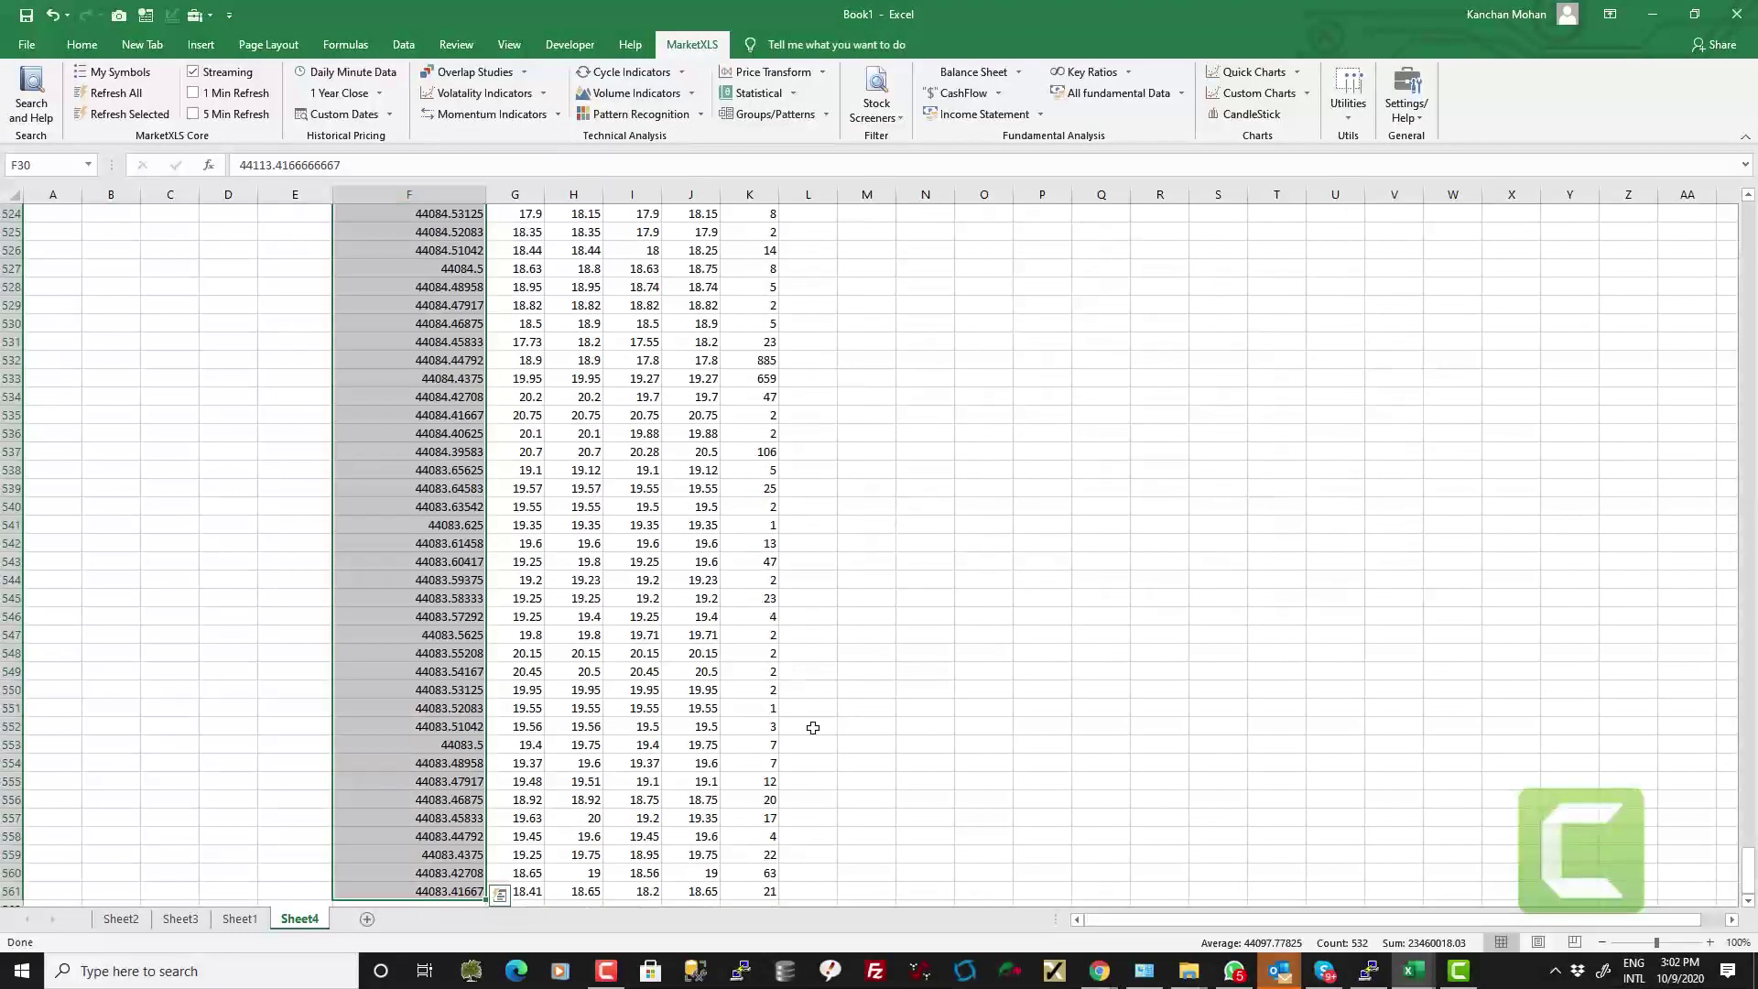
pyautogui.click(81, 44)
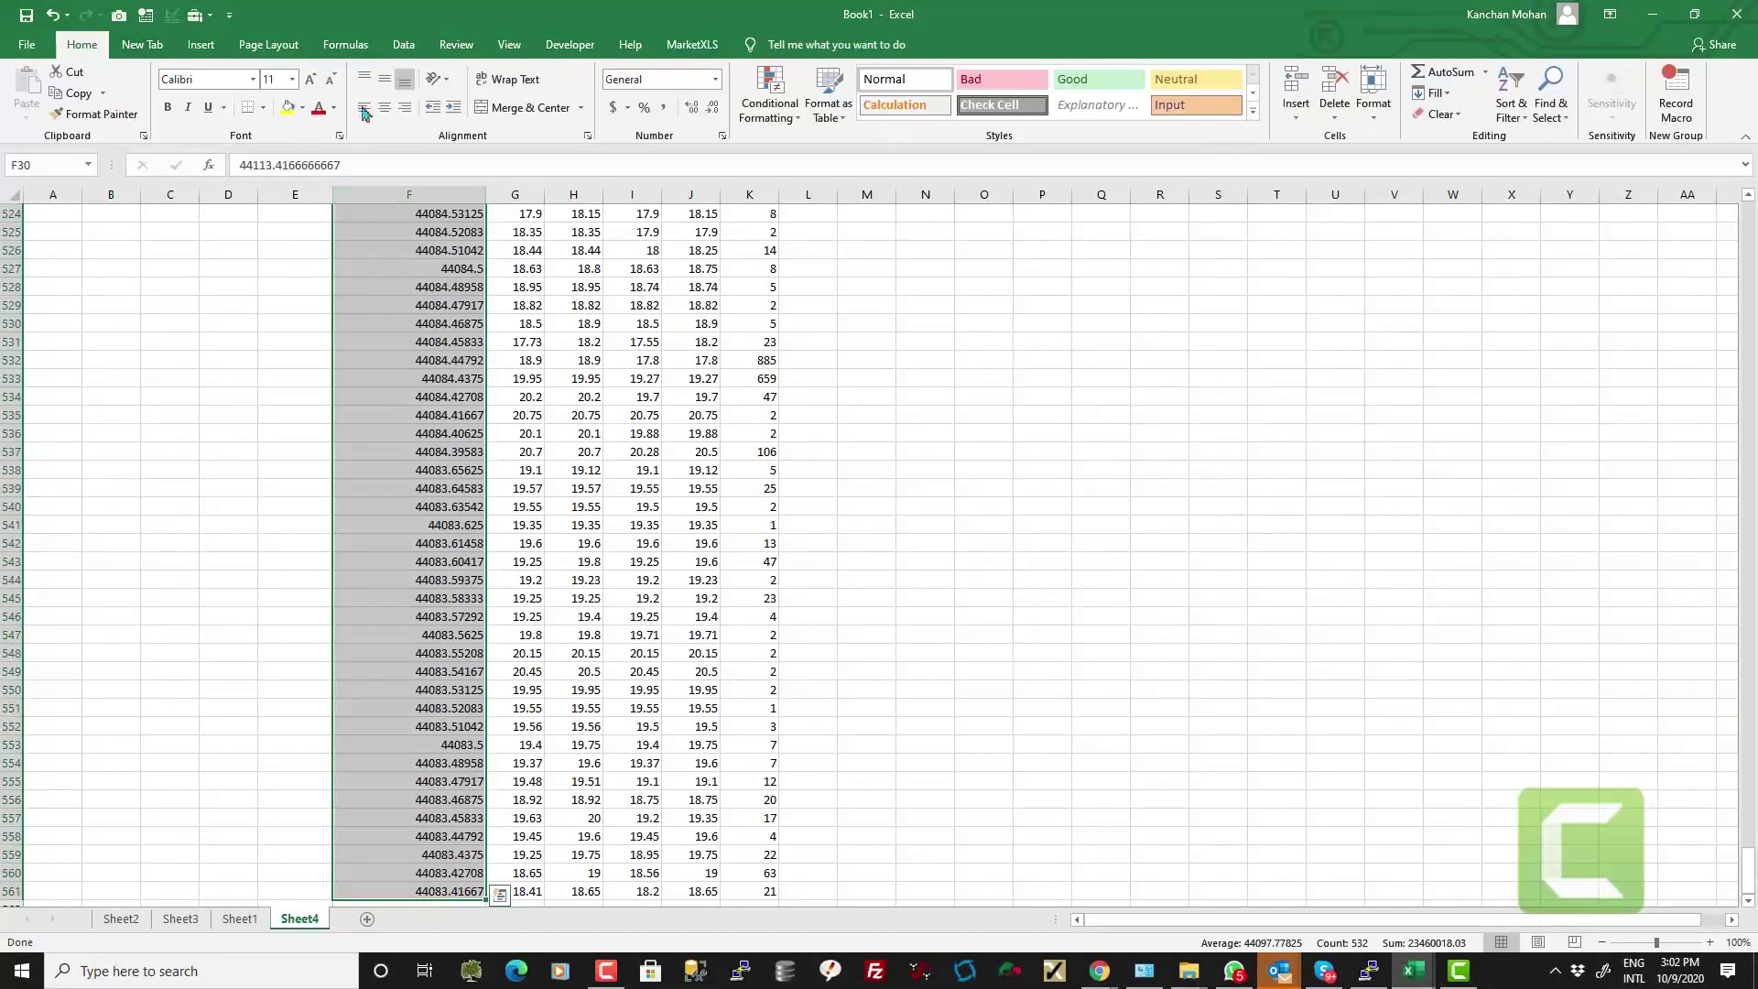
pyautogui.click(714, 79)
pyautogui.click(723, 356)
pyautogui.scroll(6, 591, 645)
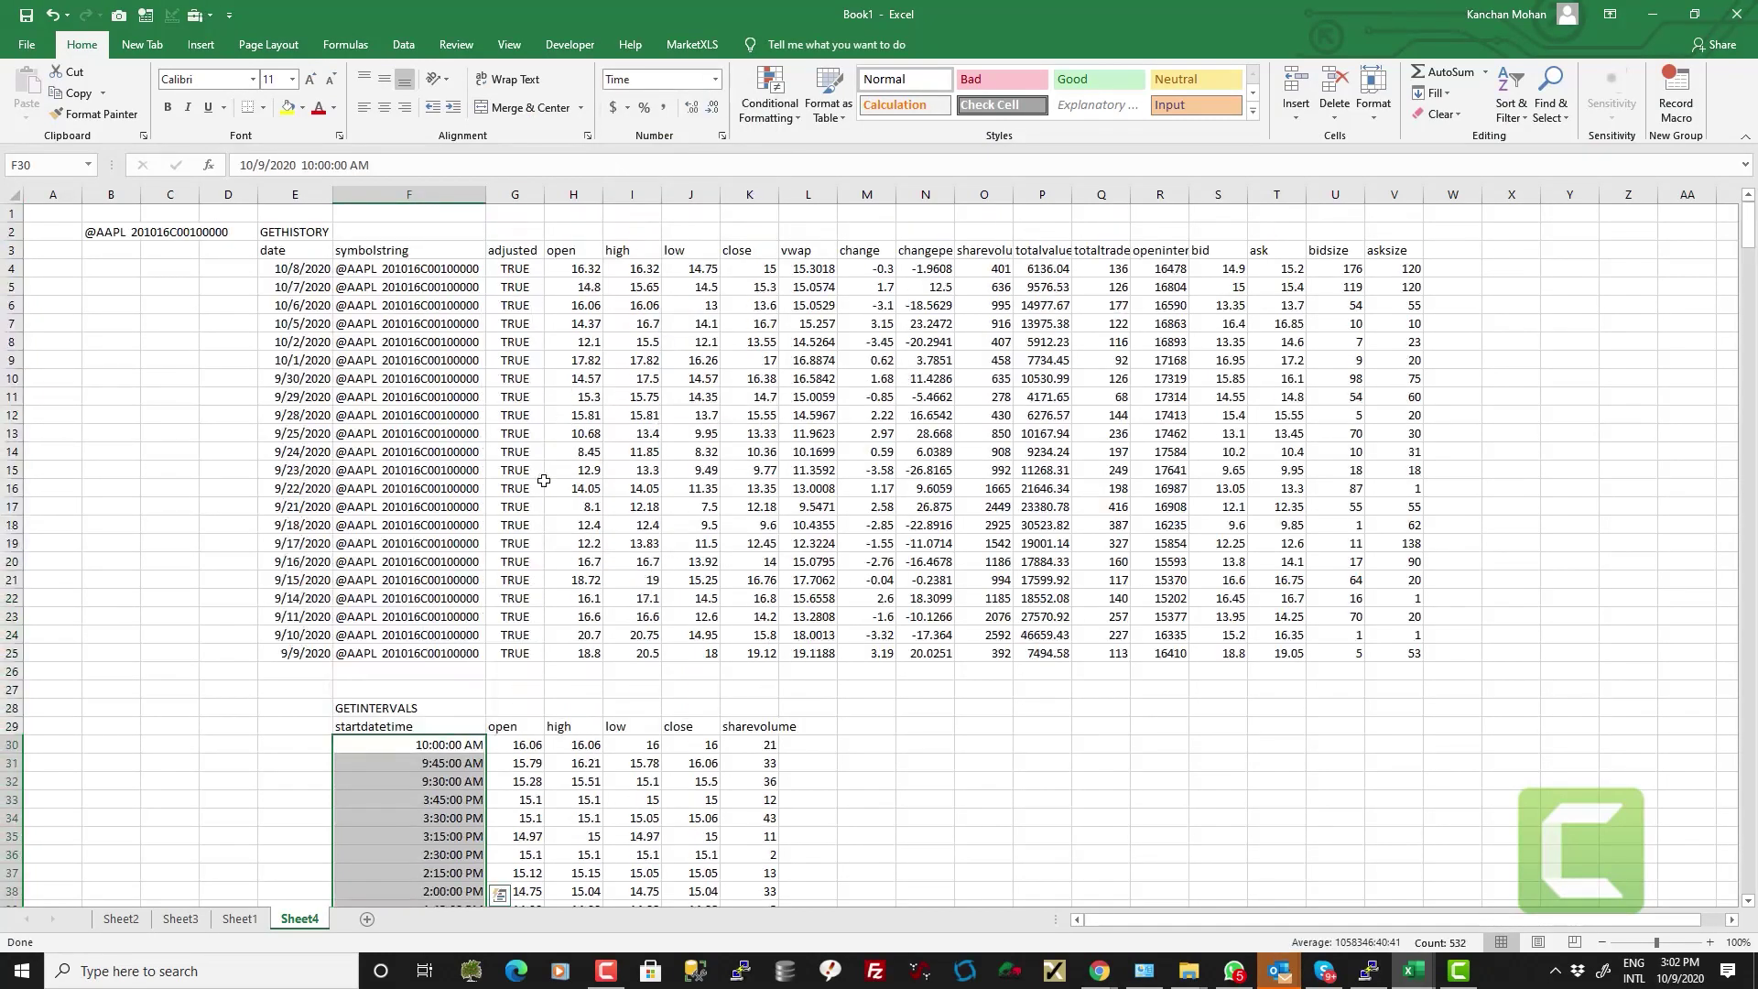
pyautogui.scroll(-4, 592, 645)
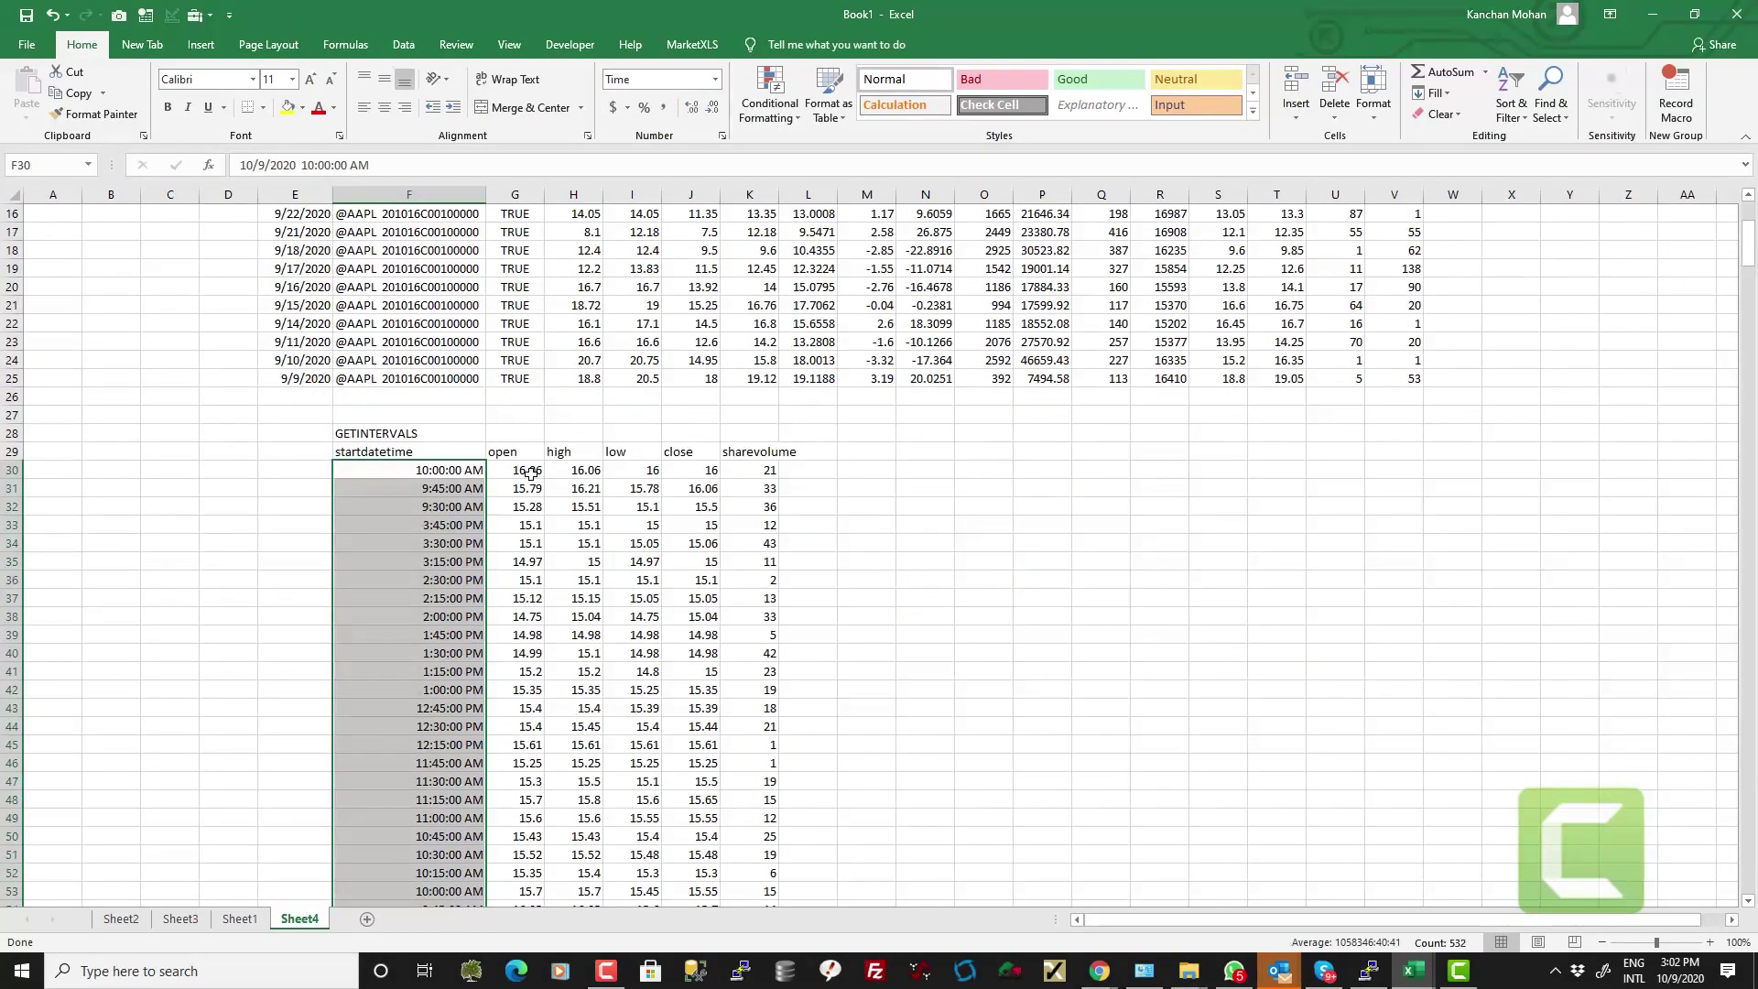
pyautogui.hotkey('ctrl', 'pageup')
pyautogui.write('=qm_str')
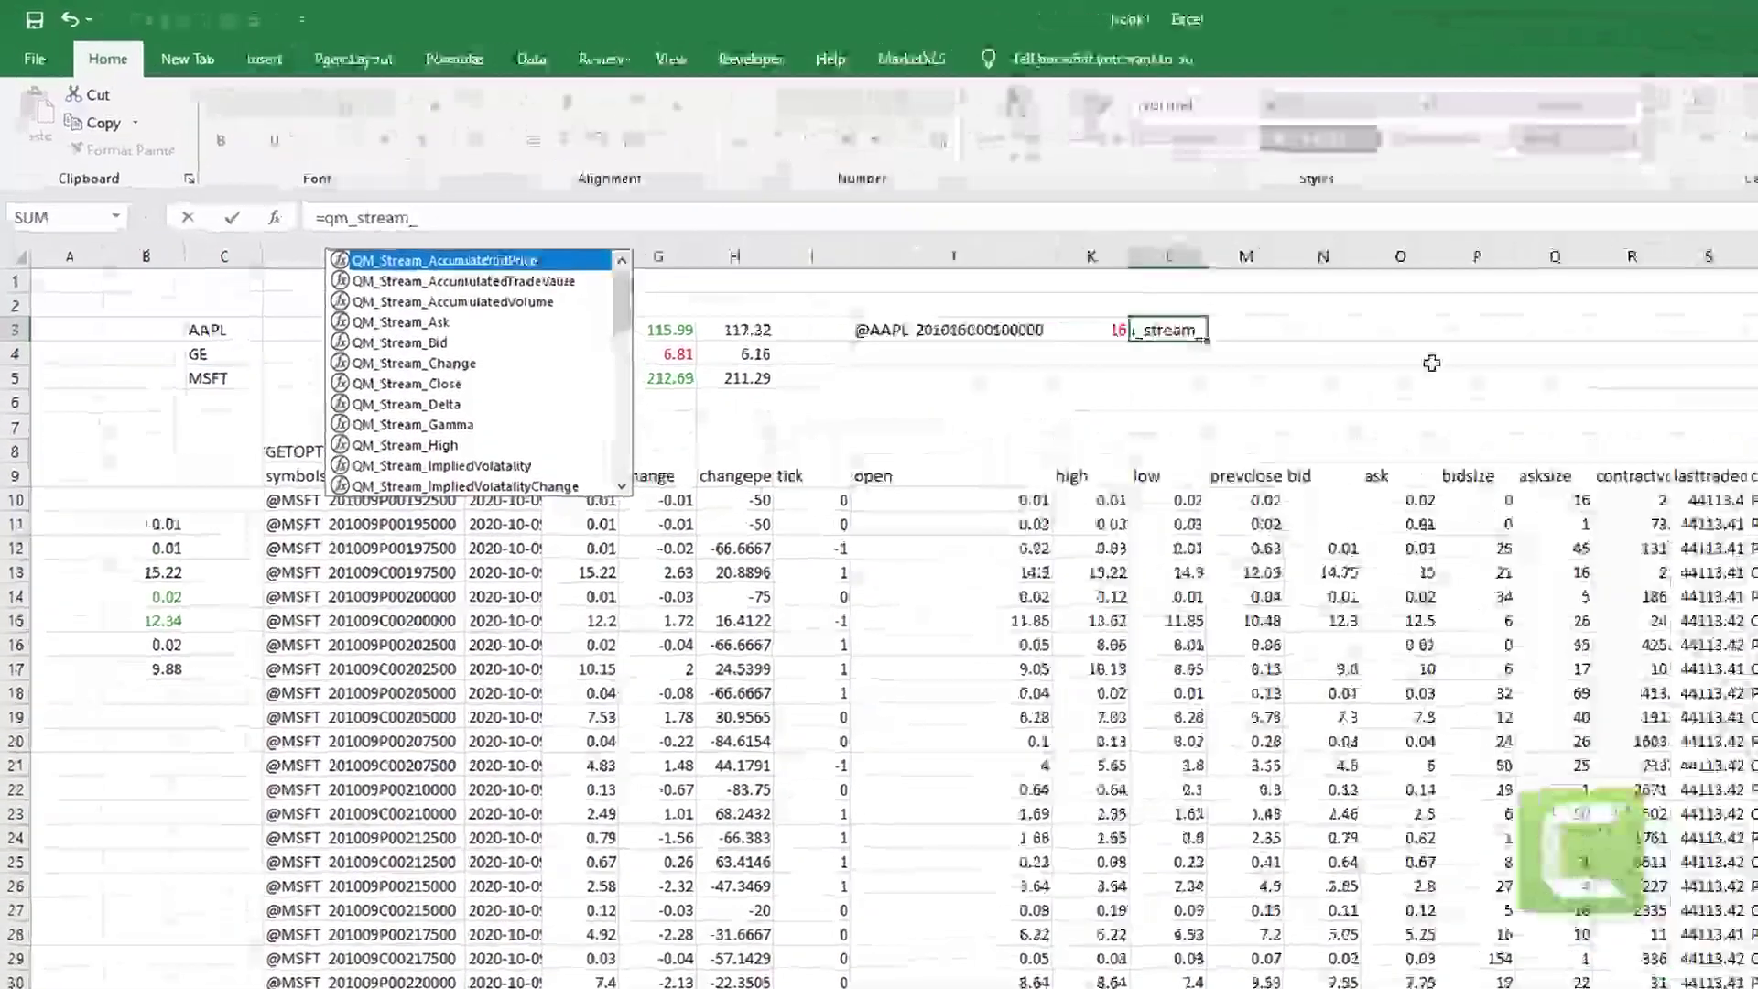
# - Enter =QM_Stream_Delta(J3) in L3 to stream the option's delta
pyautogui.press('Down')
pyautogui.press('Down')
pyautogui.press('Down')
pyautogui.press('Down')
pyautogui.press('Down')
pyautogui.press('Down')
pyautogui.press('Down')
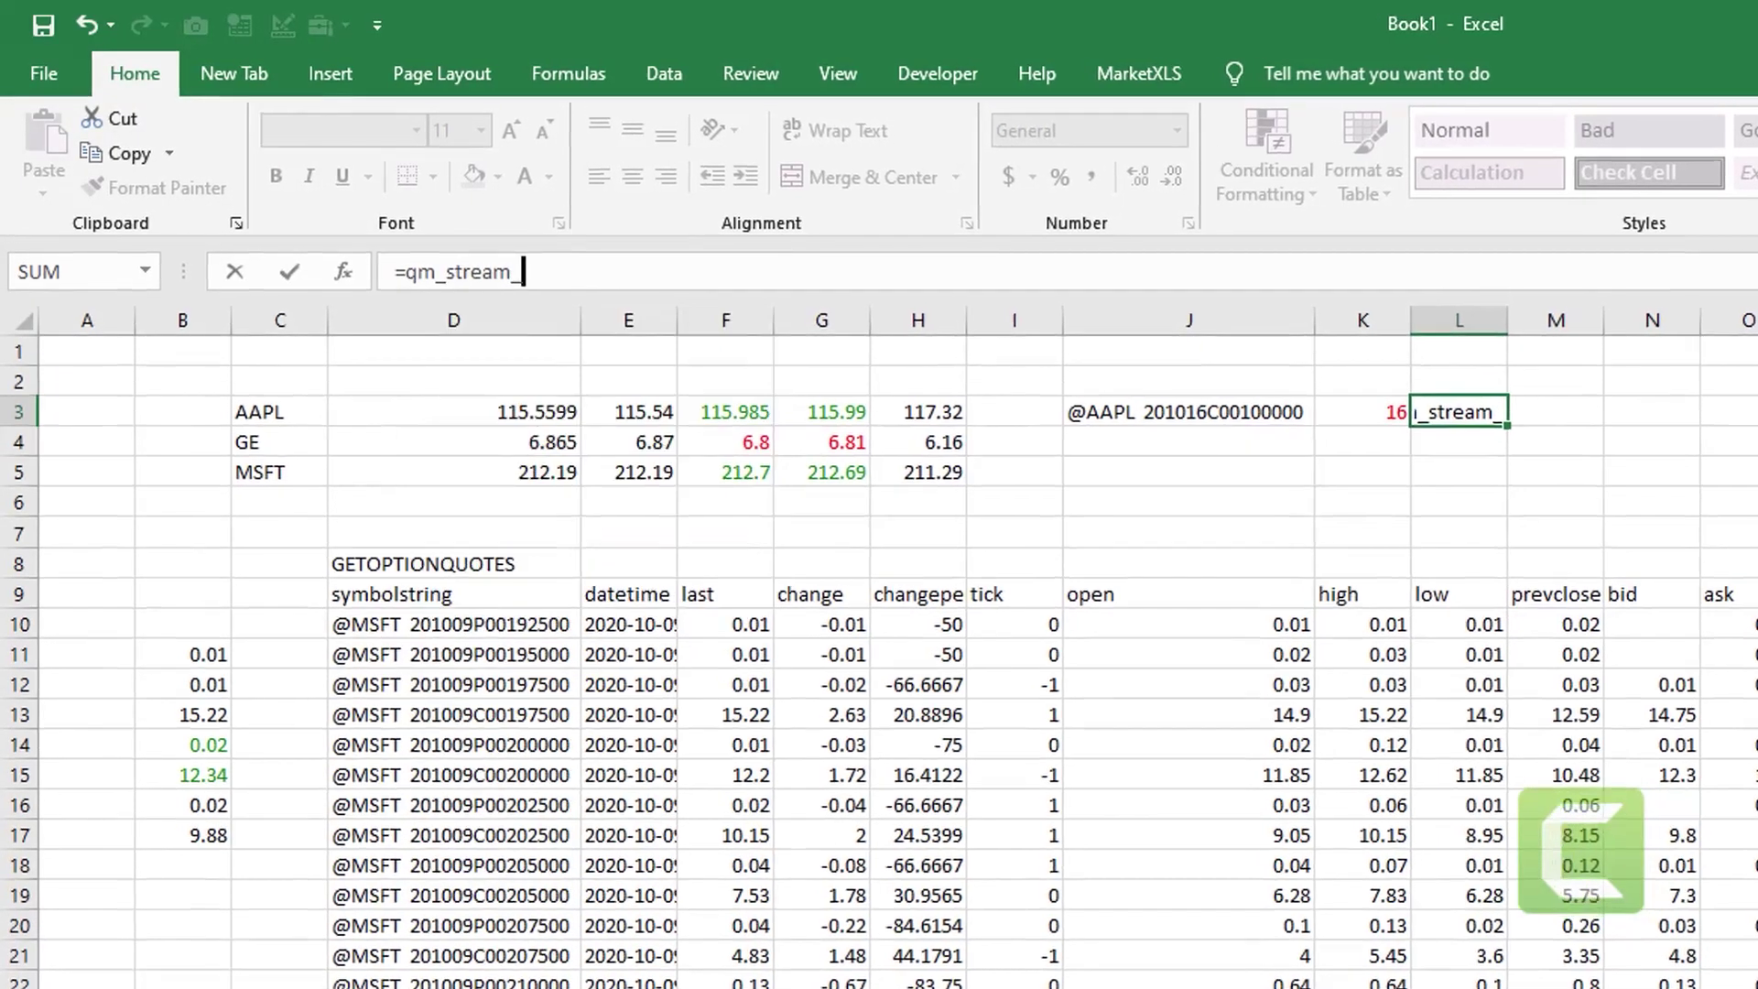
pyautogui.press('Tab')
pyautogui.press('Left')
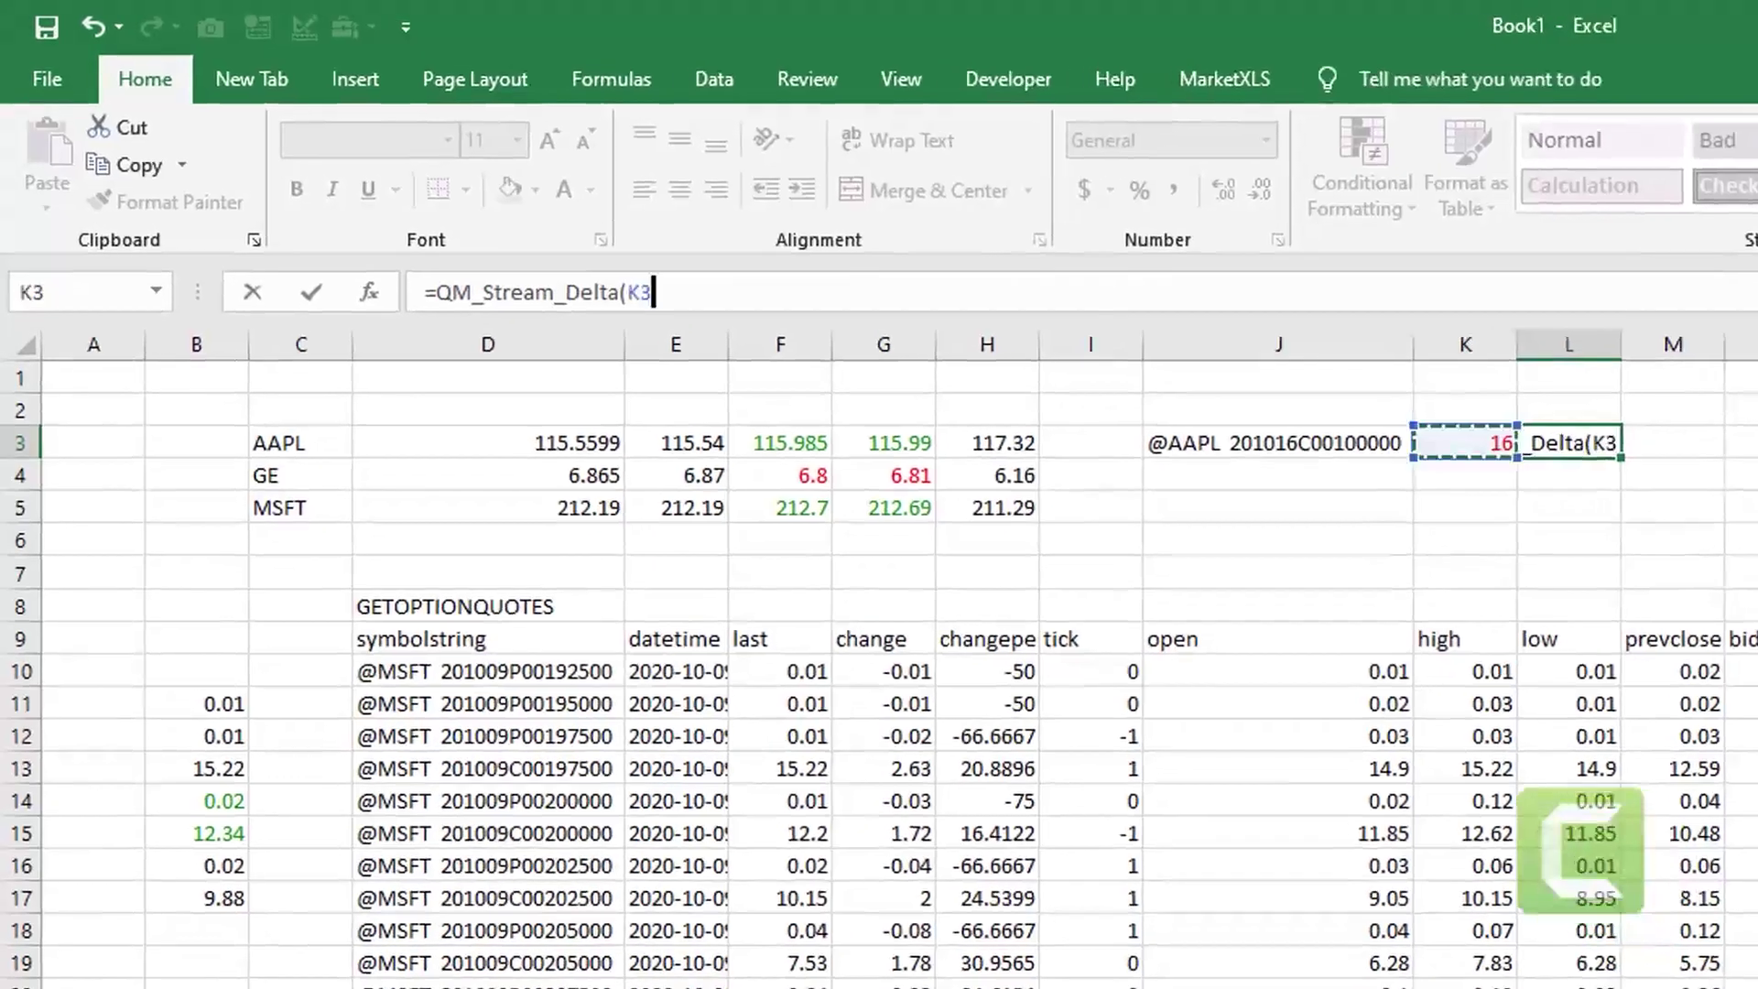
pyautogui.press('Left')
pyautogui.press('Return')
pyautogui.press('Up')
# - Enter =QM_Stream_Gamma(J3) in M3 to stream the option's gamma
pyautogui.press('Right')
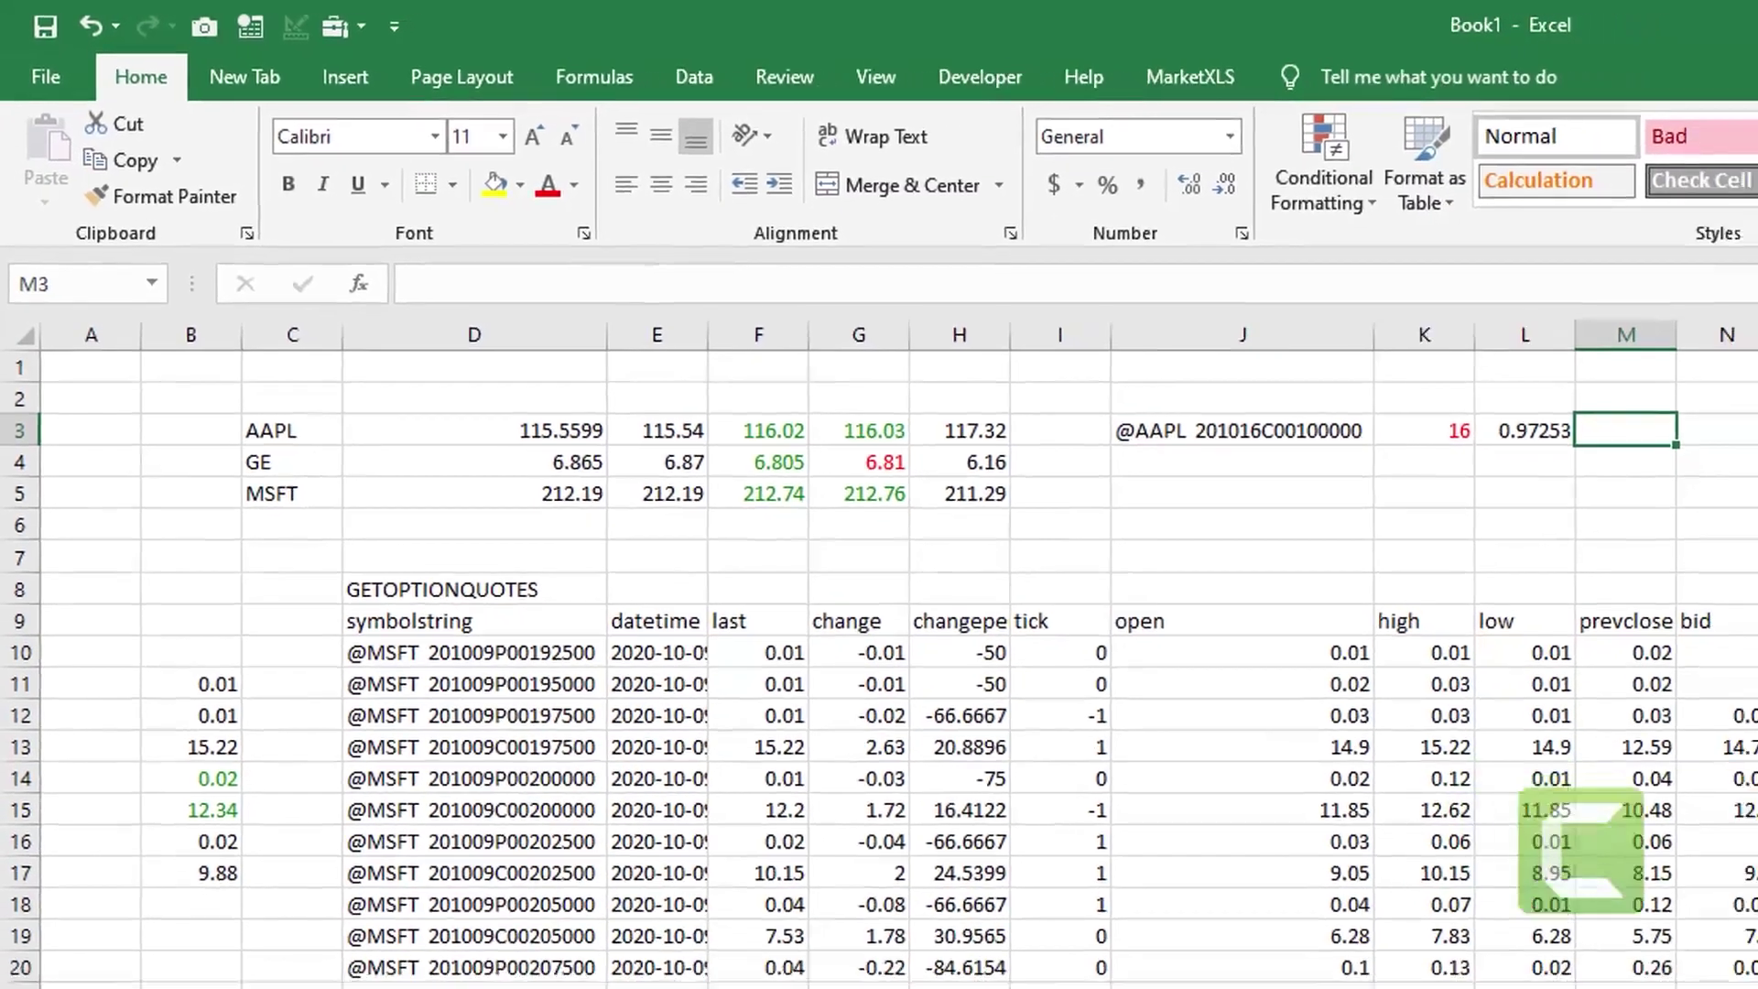
pyautogui.write('=qm_stre')
pyautogui.write('am_gam')
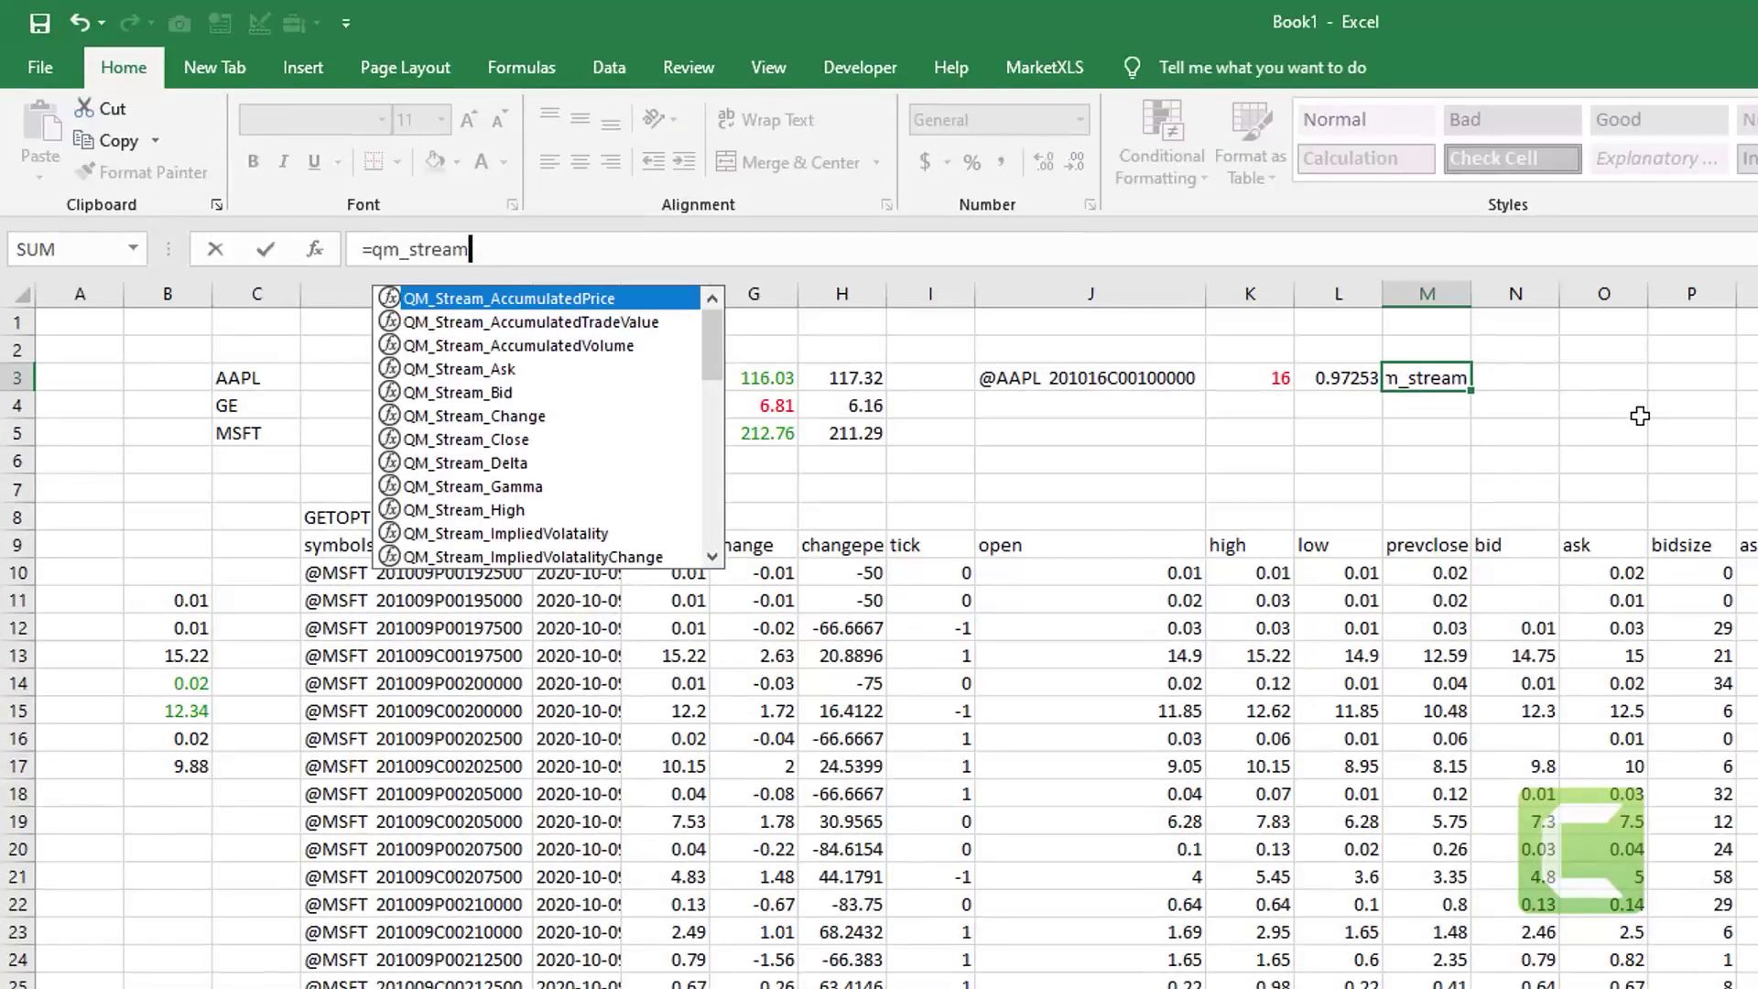
pyautogui.press('Tab')
pyautogui.press('Left')
pyautogui.press('Left')
pyautogui.press('Left')
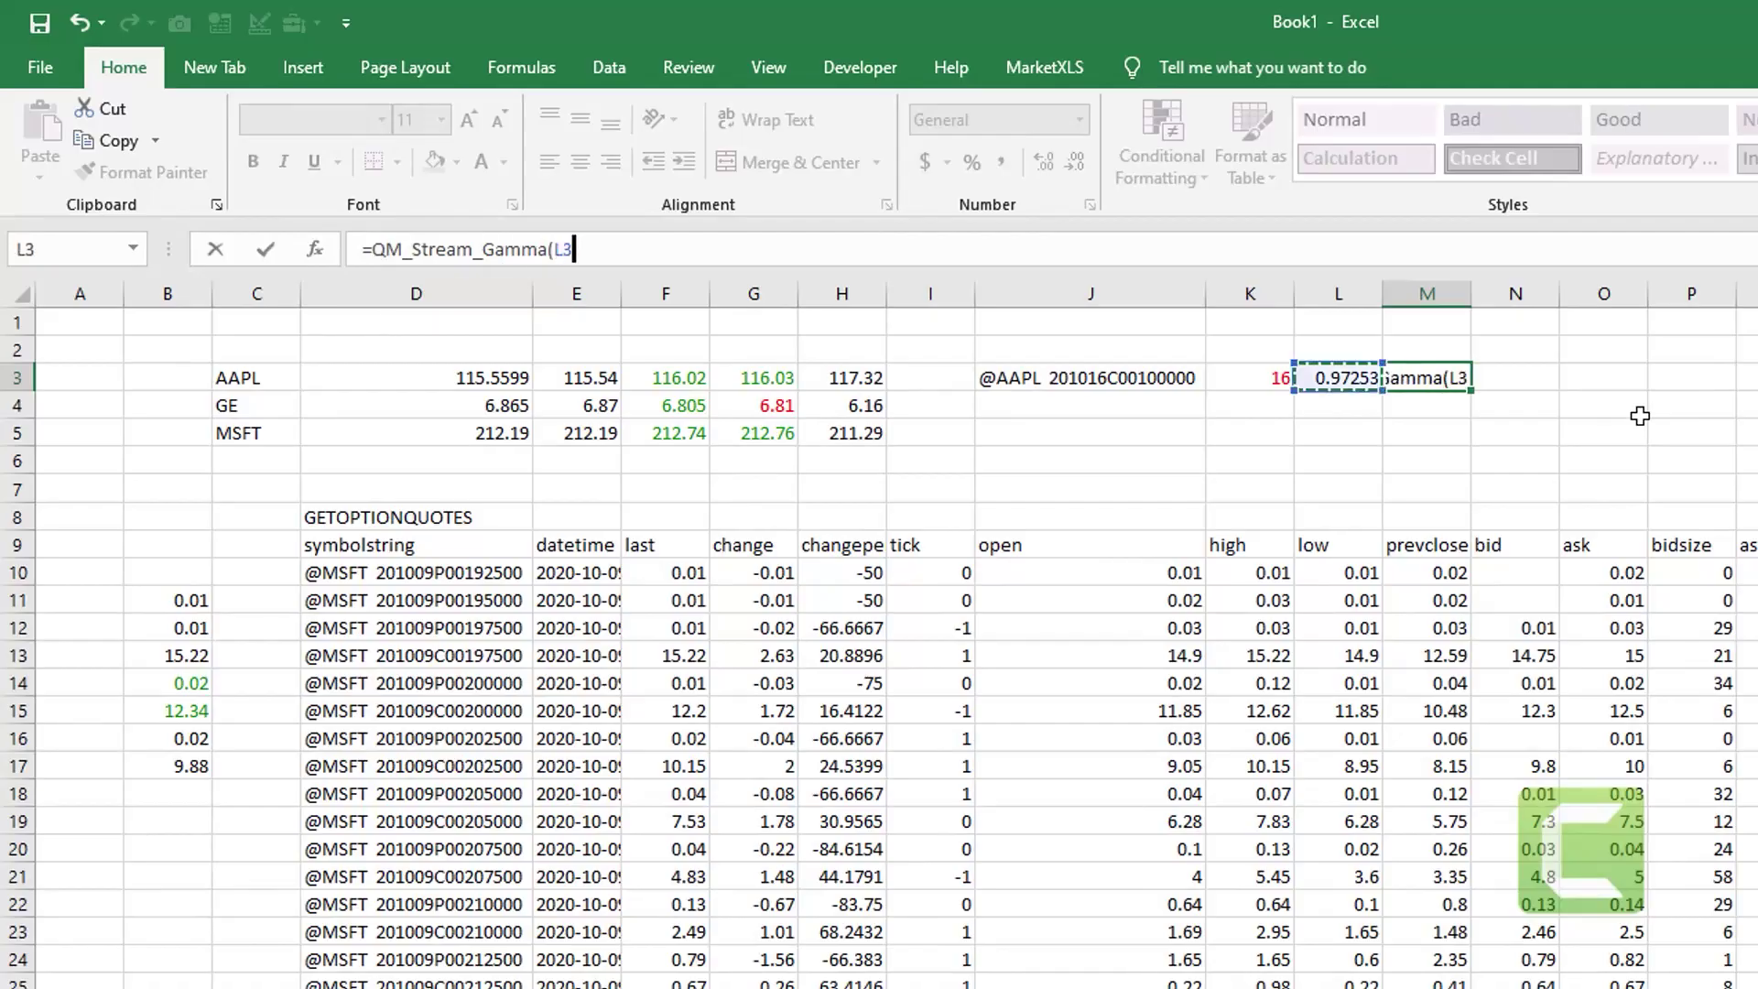
pyautogui.press('Return')
pyautogui.press('Up')
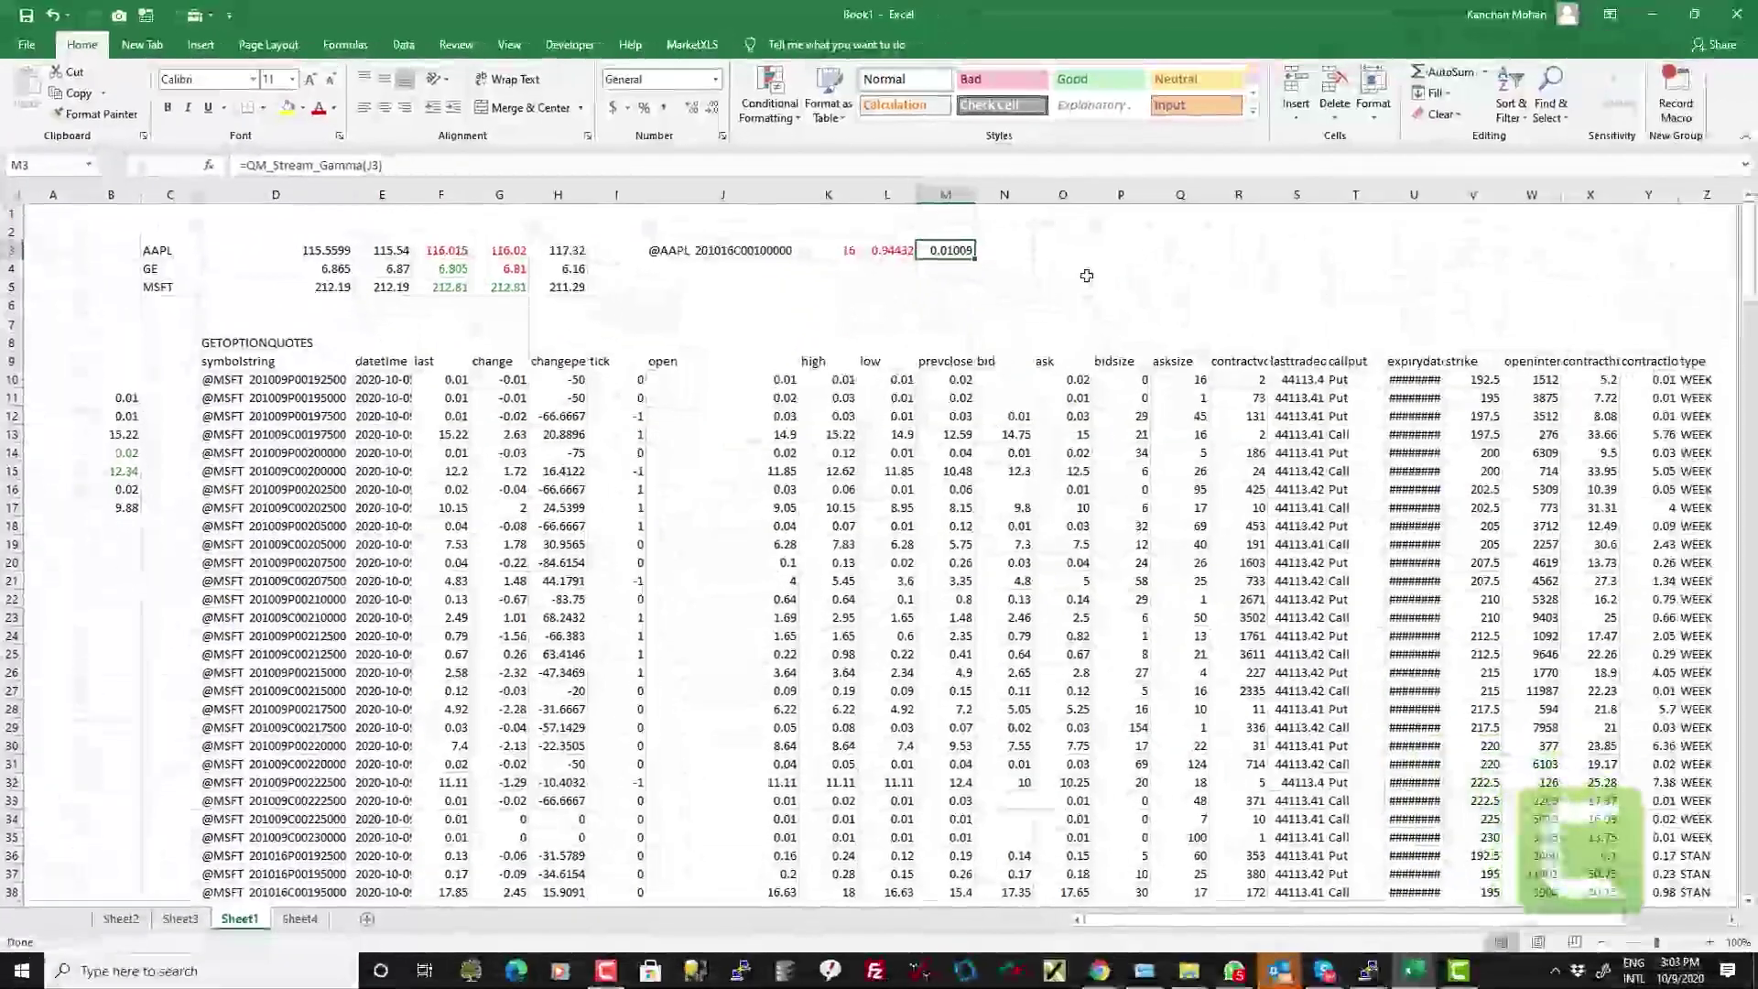
pyautogui.press('Down')
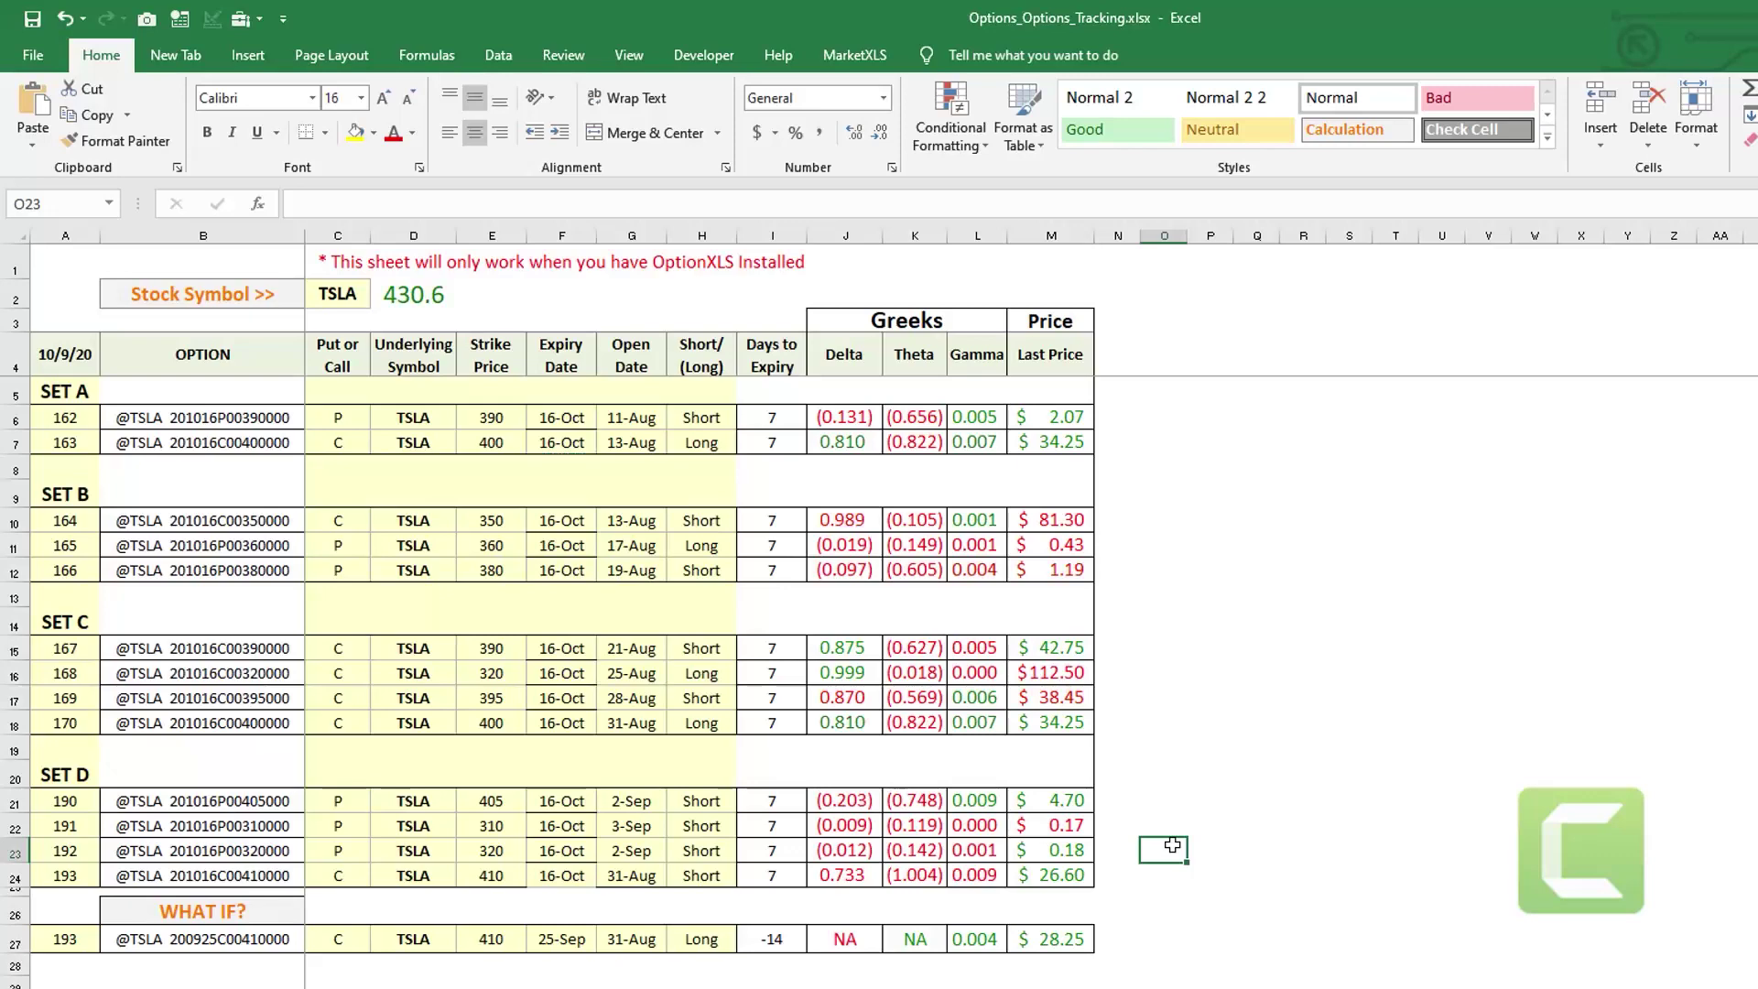
# - Cancel the pending copy in the tracking workbook and return to Book1's MarketXLS tab
pyautogui.press('Escape')
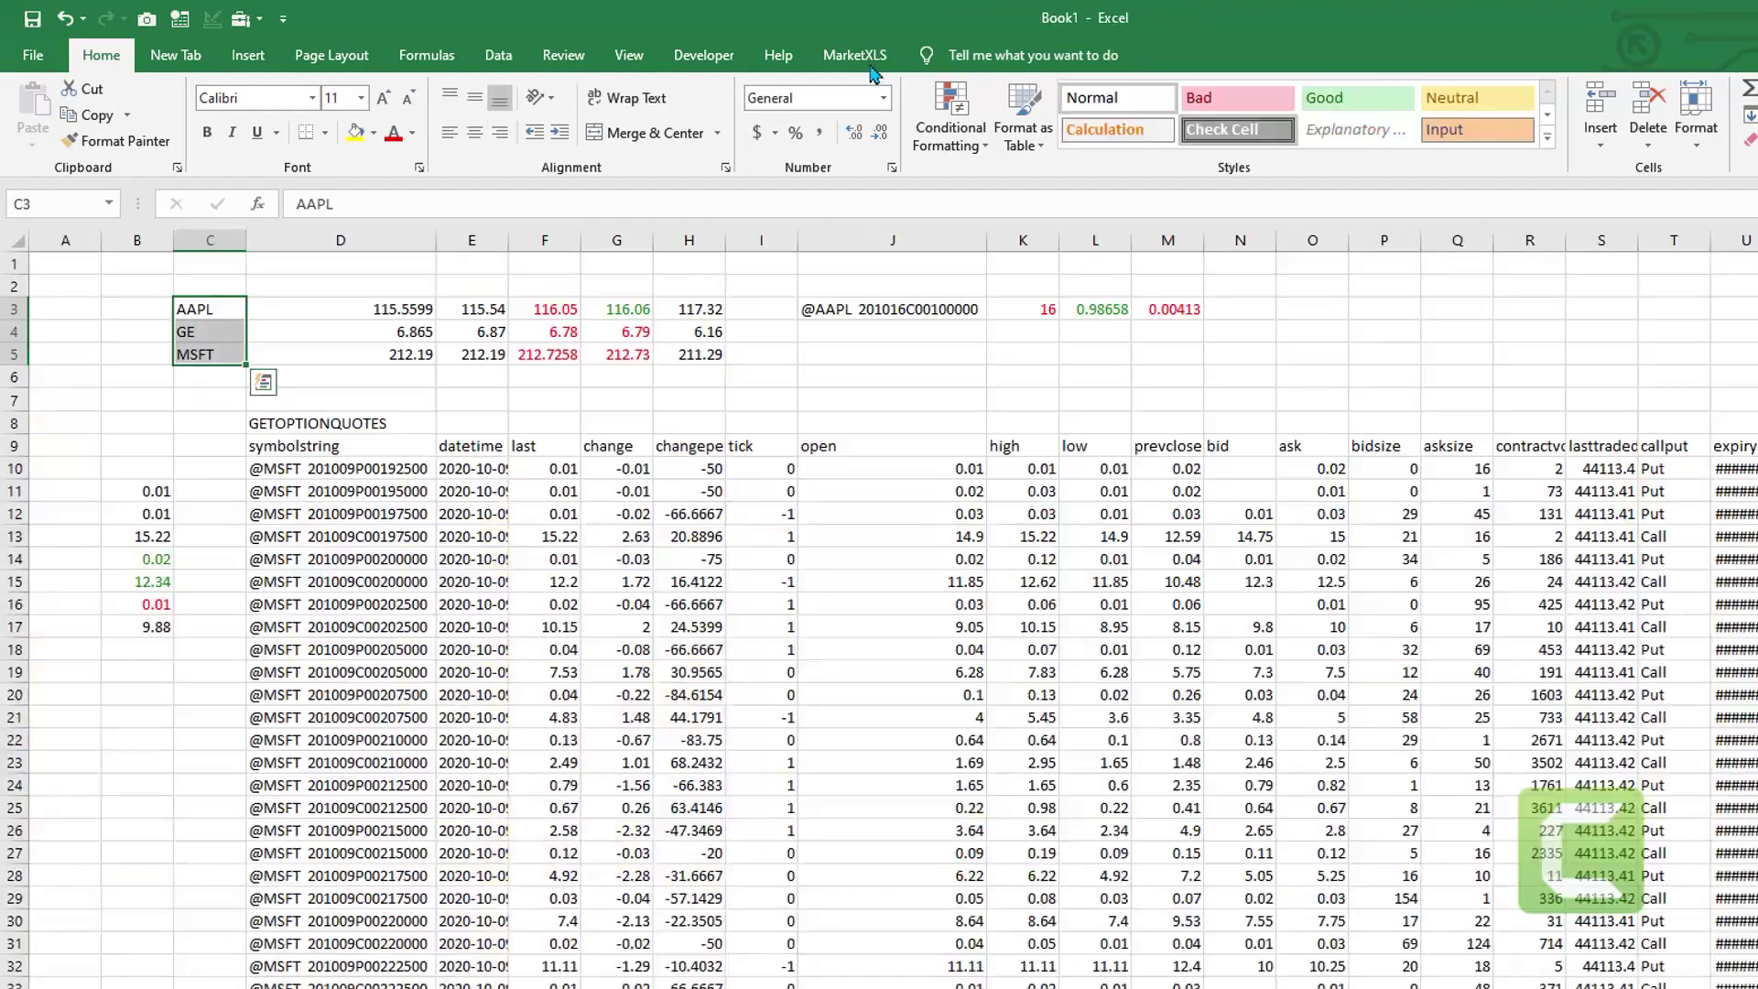
pyautogui.click(834, 55)
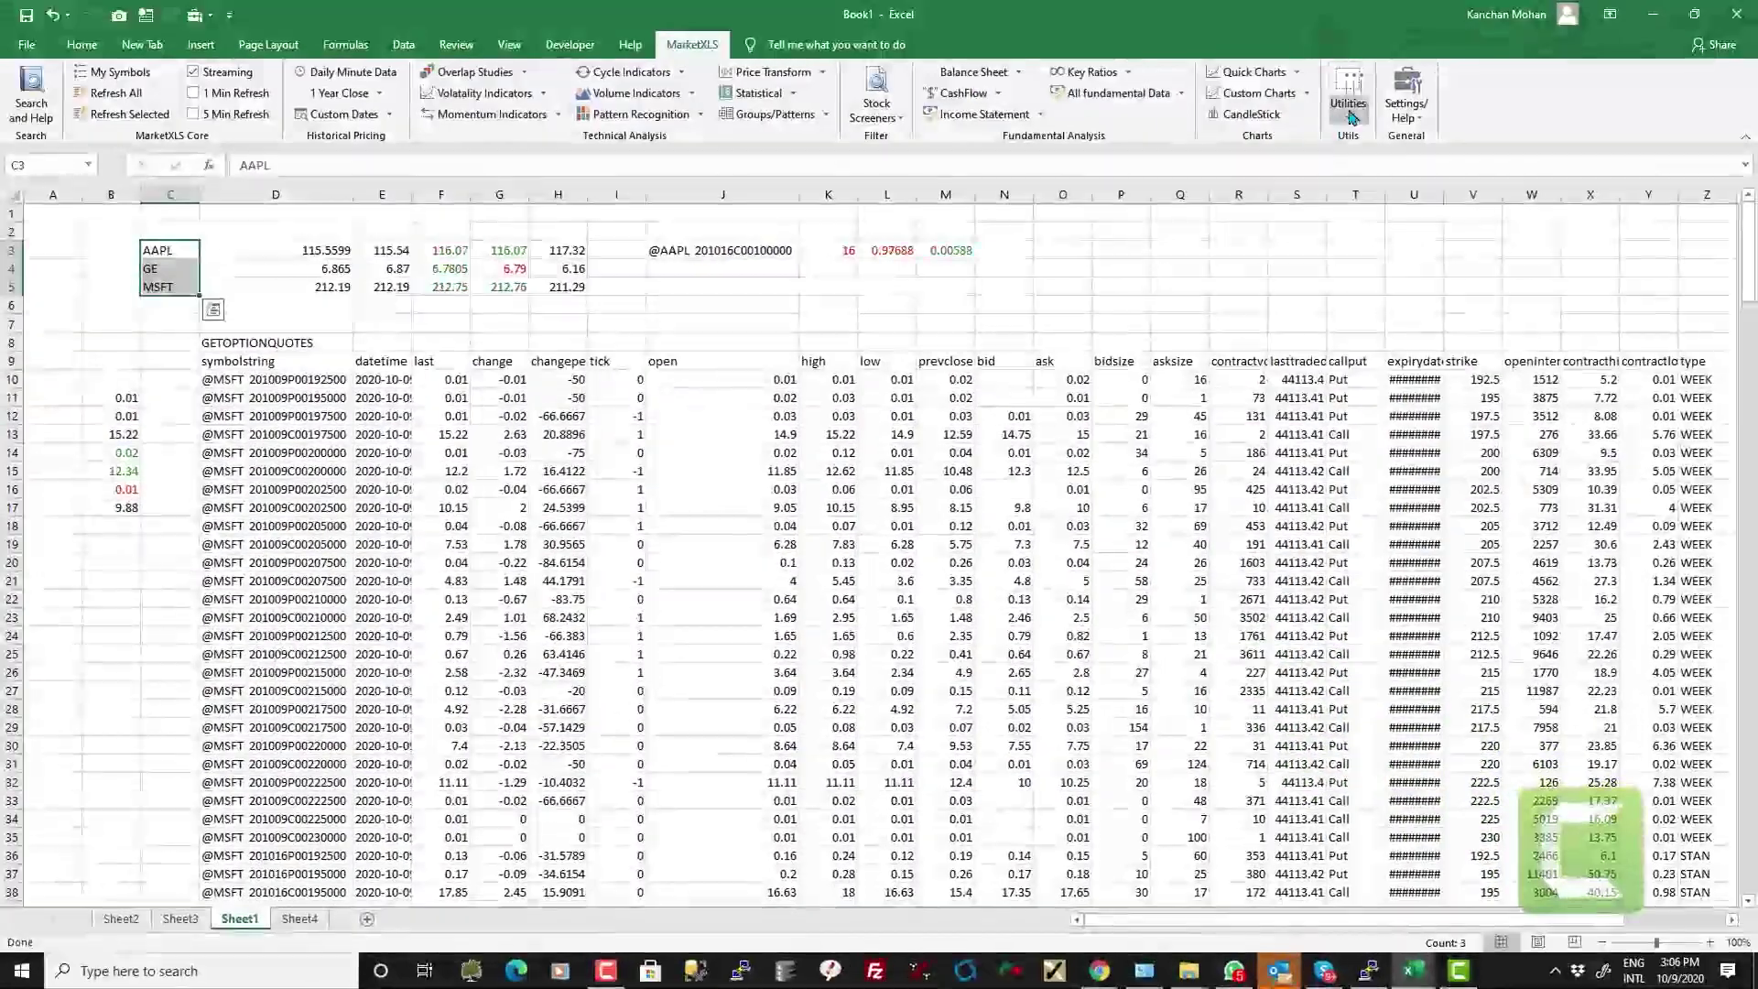
# - Launch the MarketXLS Option Scanner and filter to the November 13, 2020 expiry
pyautogui.click(1373, 110)
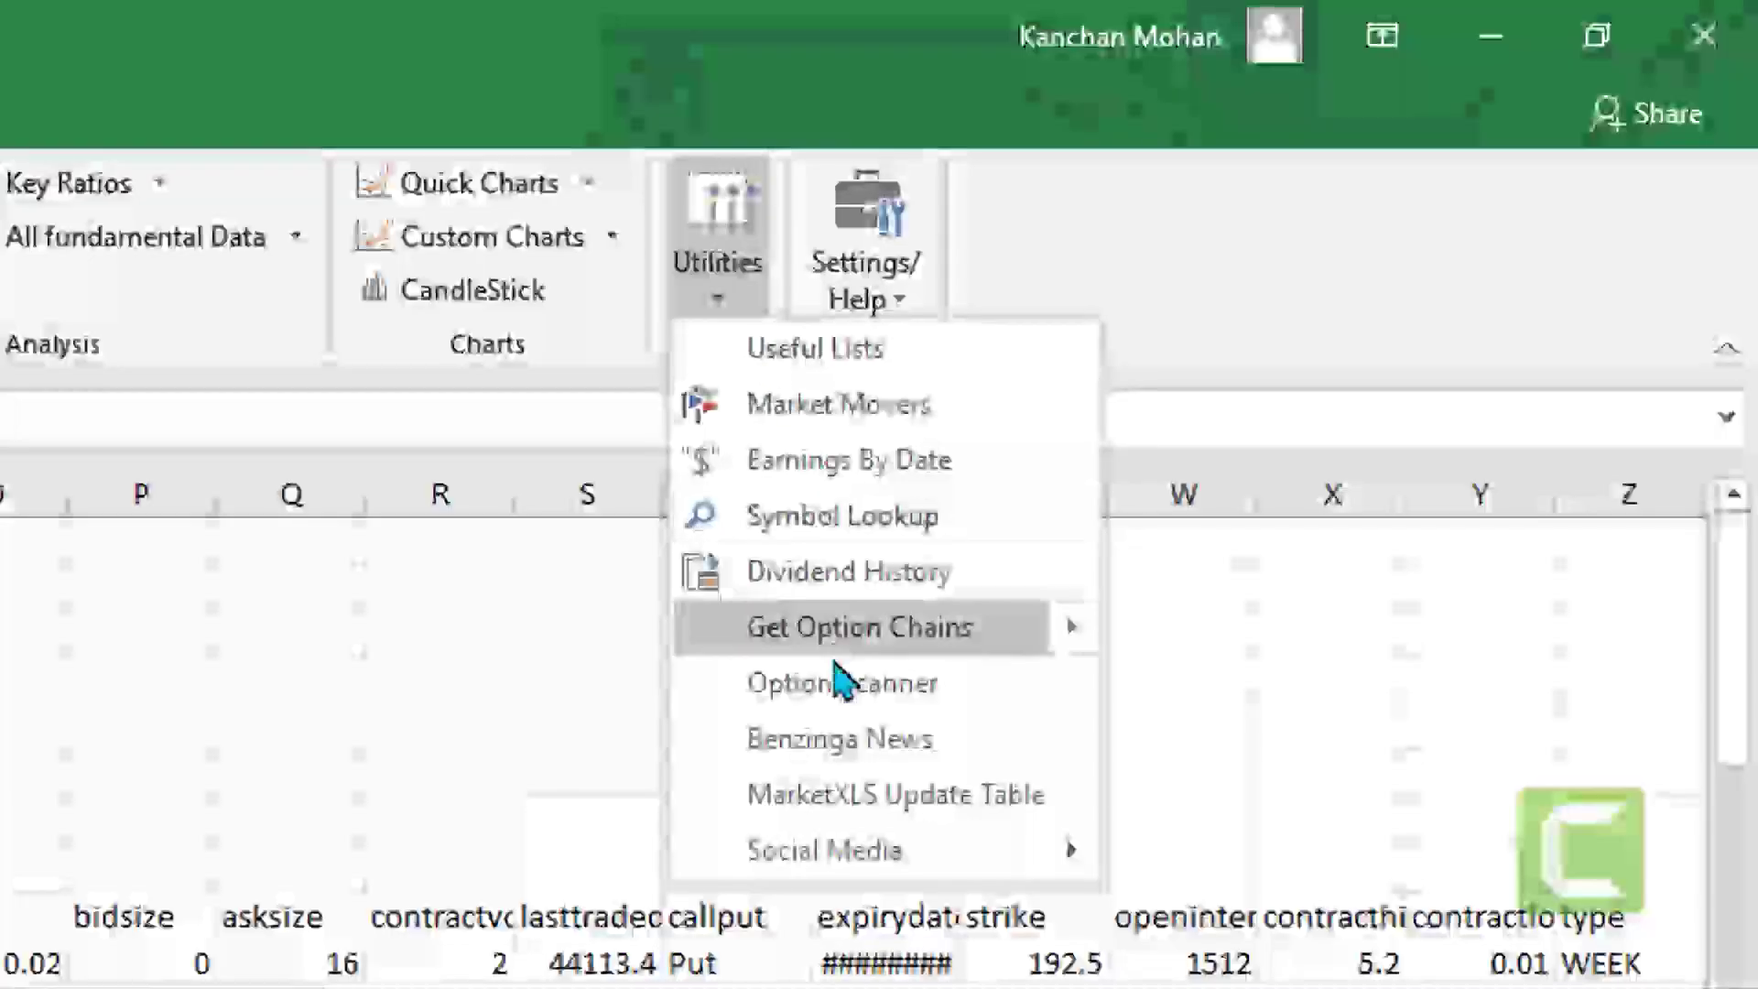
pyautogui.click(1247, 390)
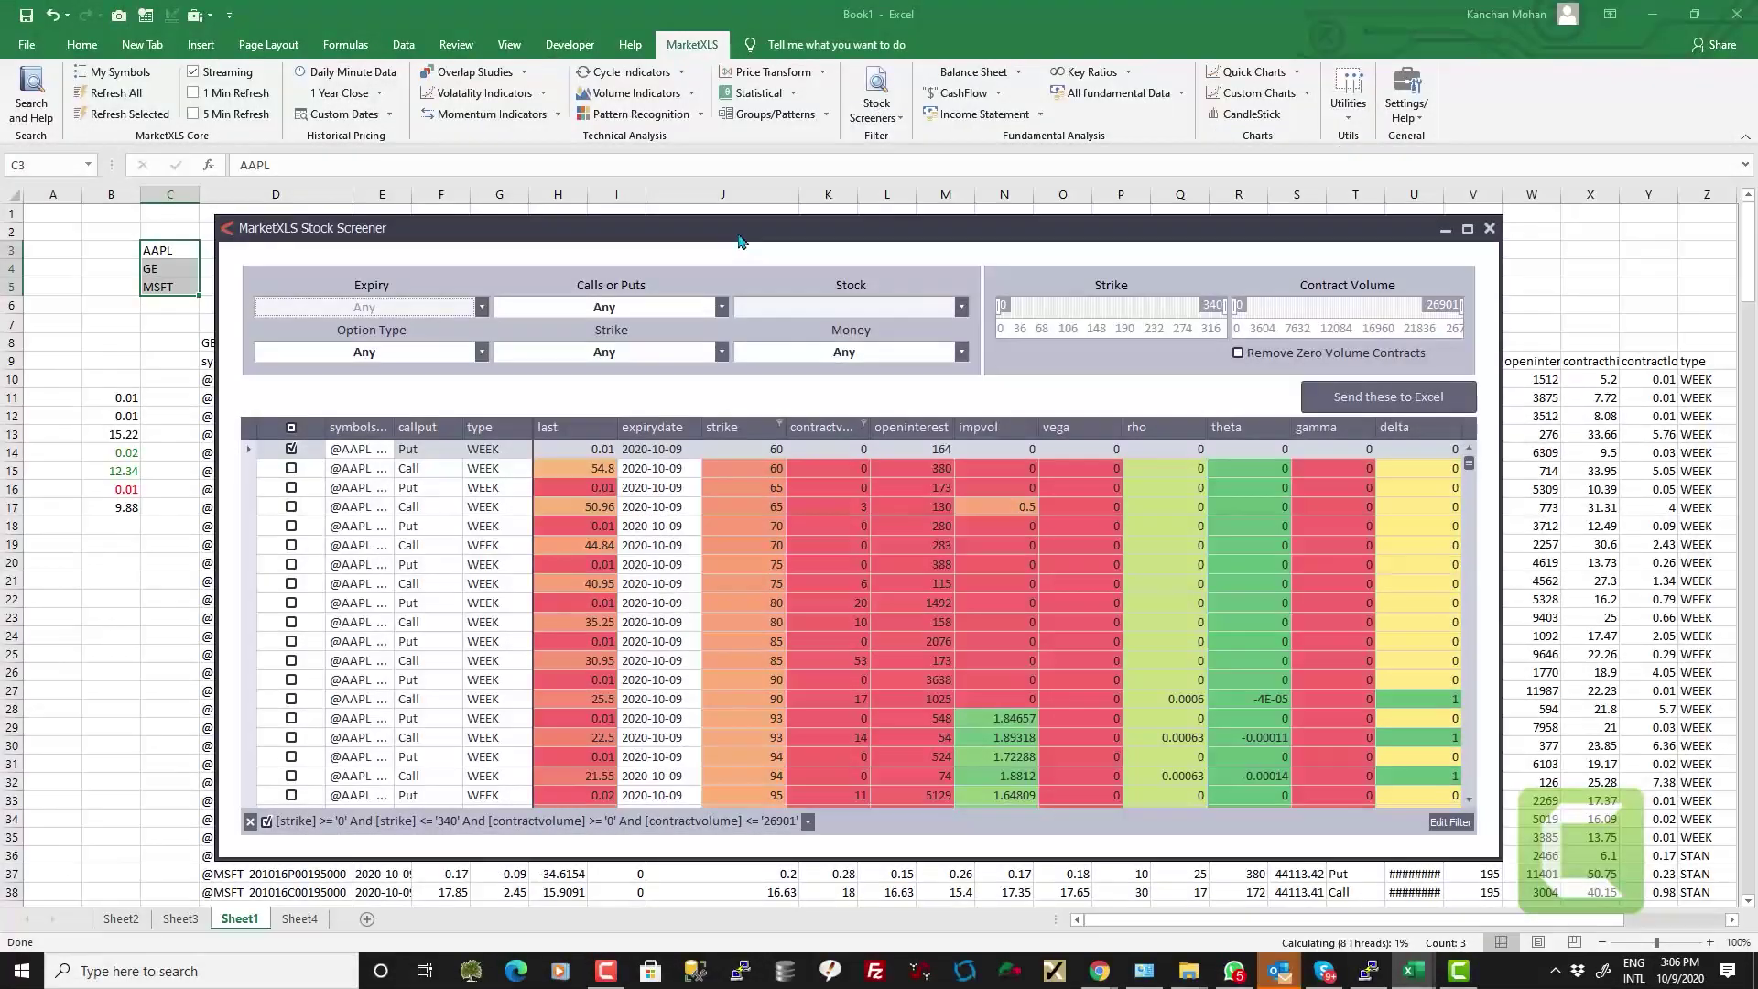
pyautogui.moveTo(740, 239); pyautogui.dragTo(753, 165)
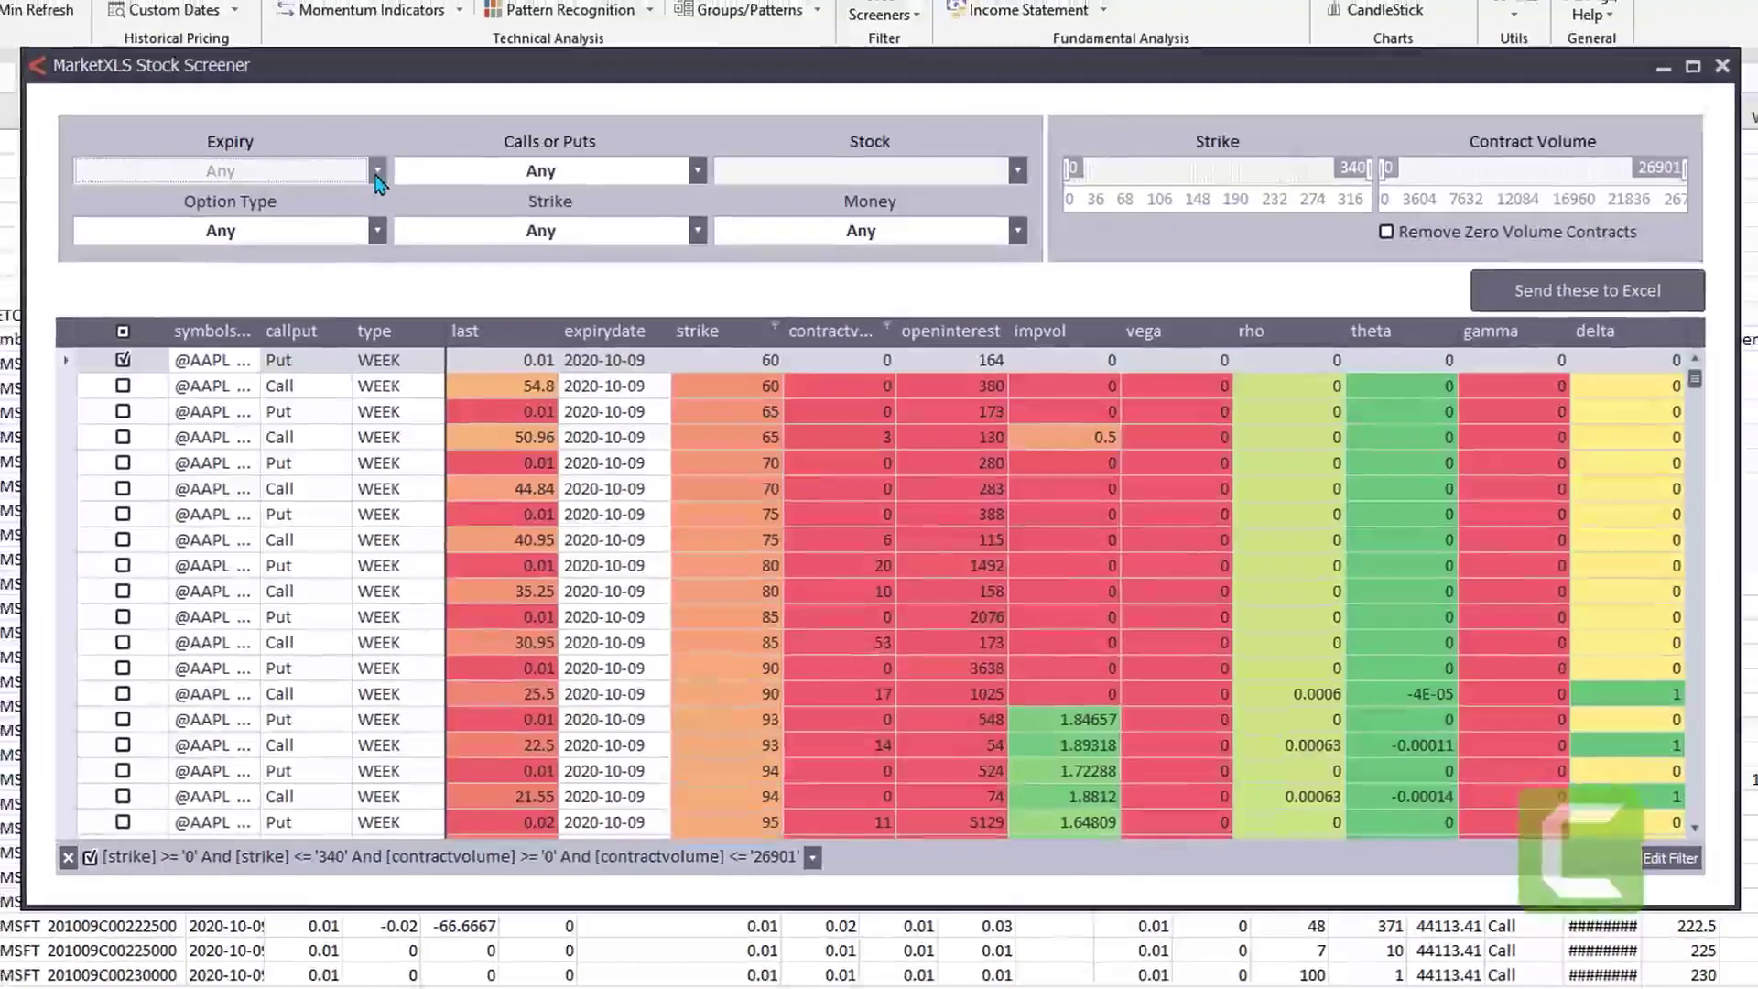
pyautogui.click(376, 173)
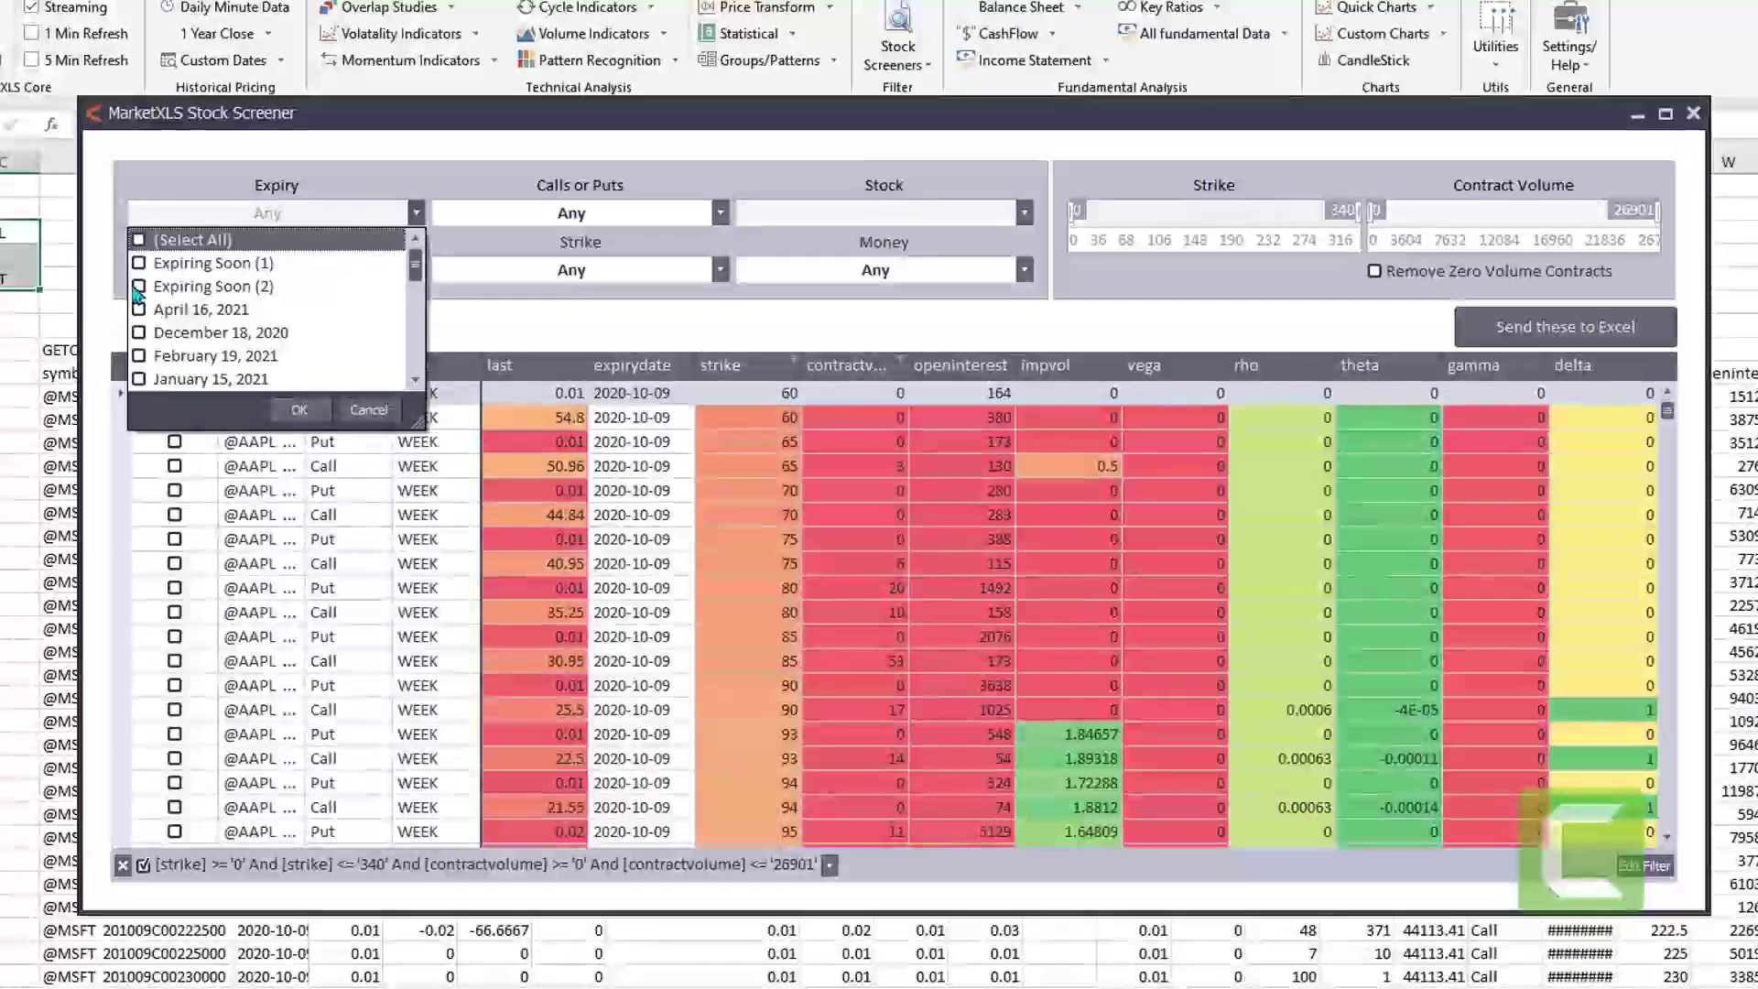
pyautogui.scroll(-4, 142, 339)
pyautogui.click(140, 332)
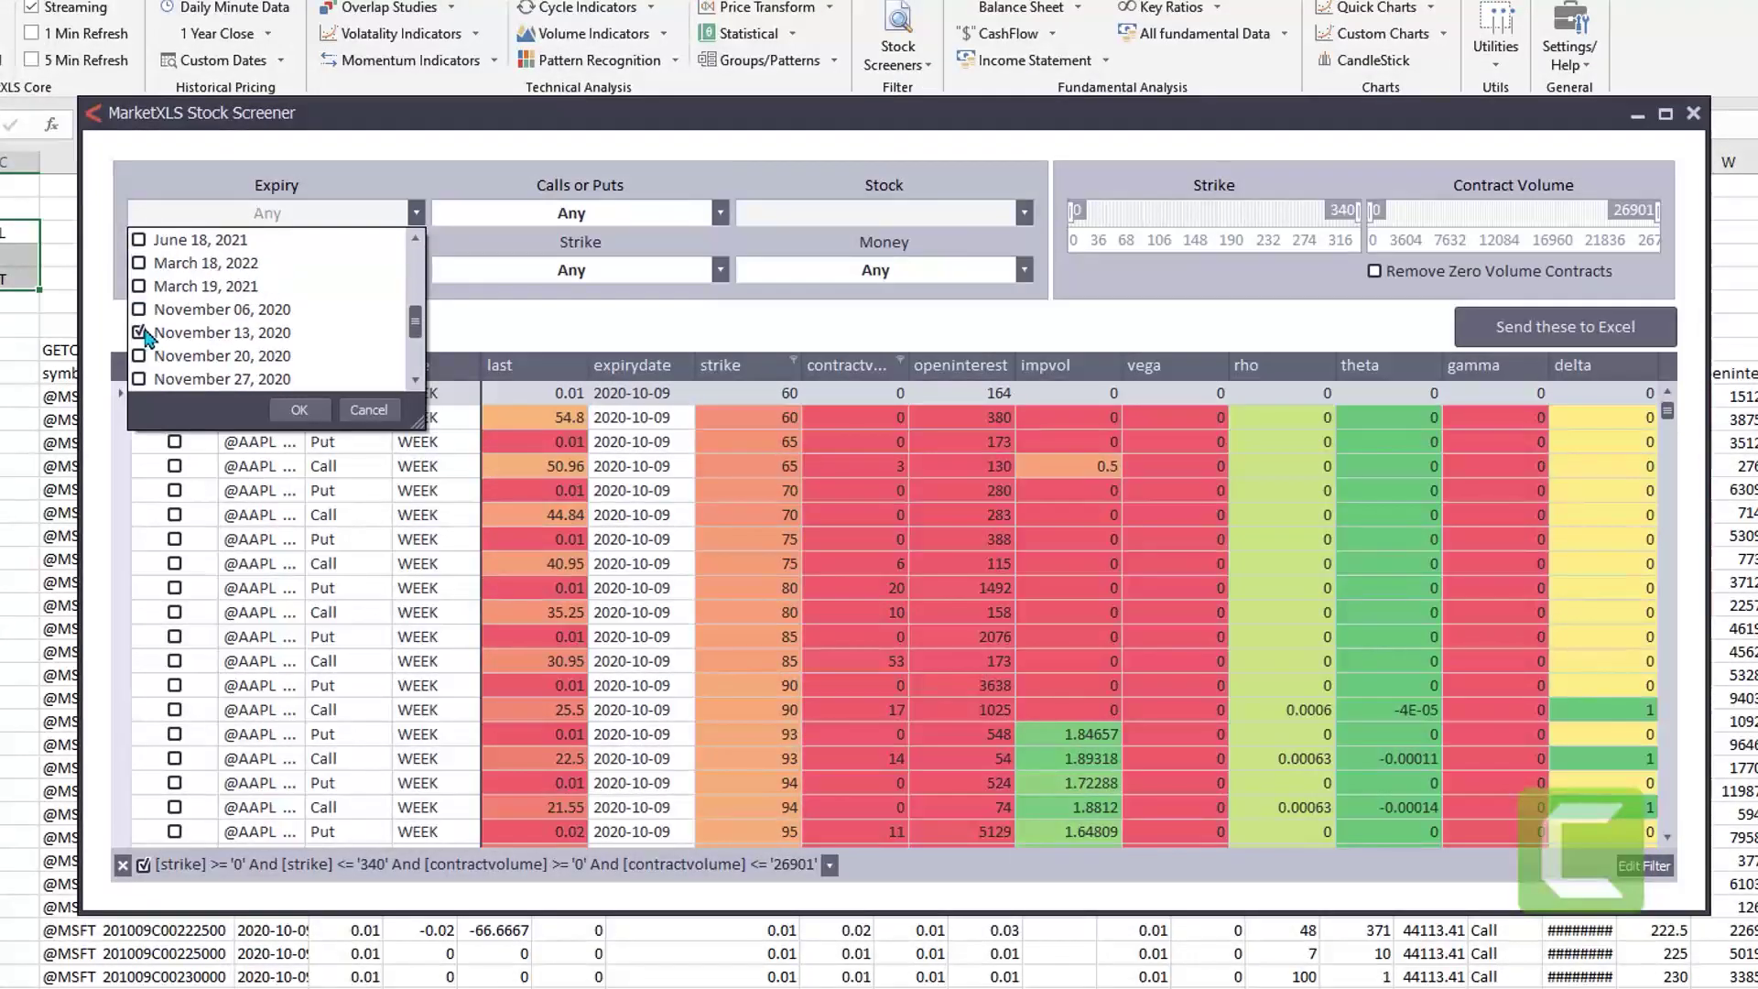
pyautogui.click(325, 408)
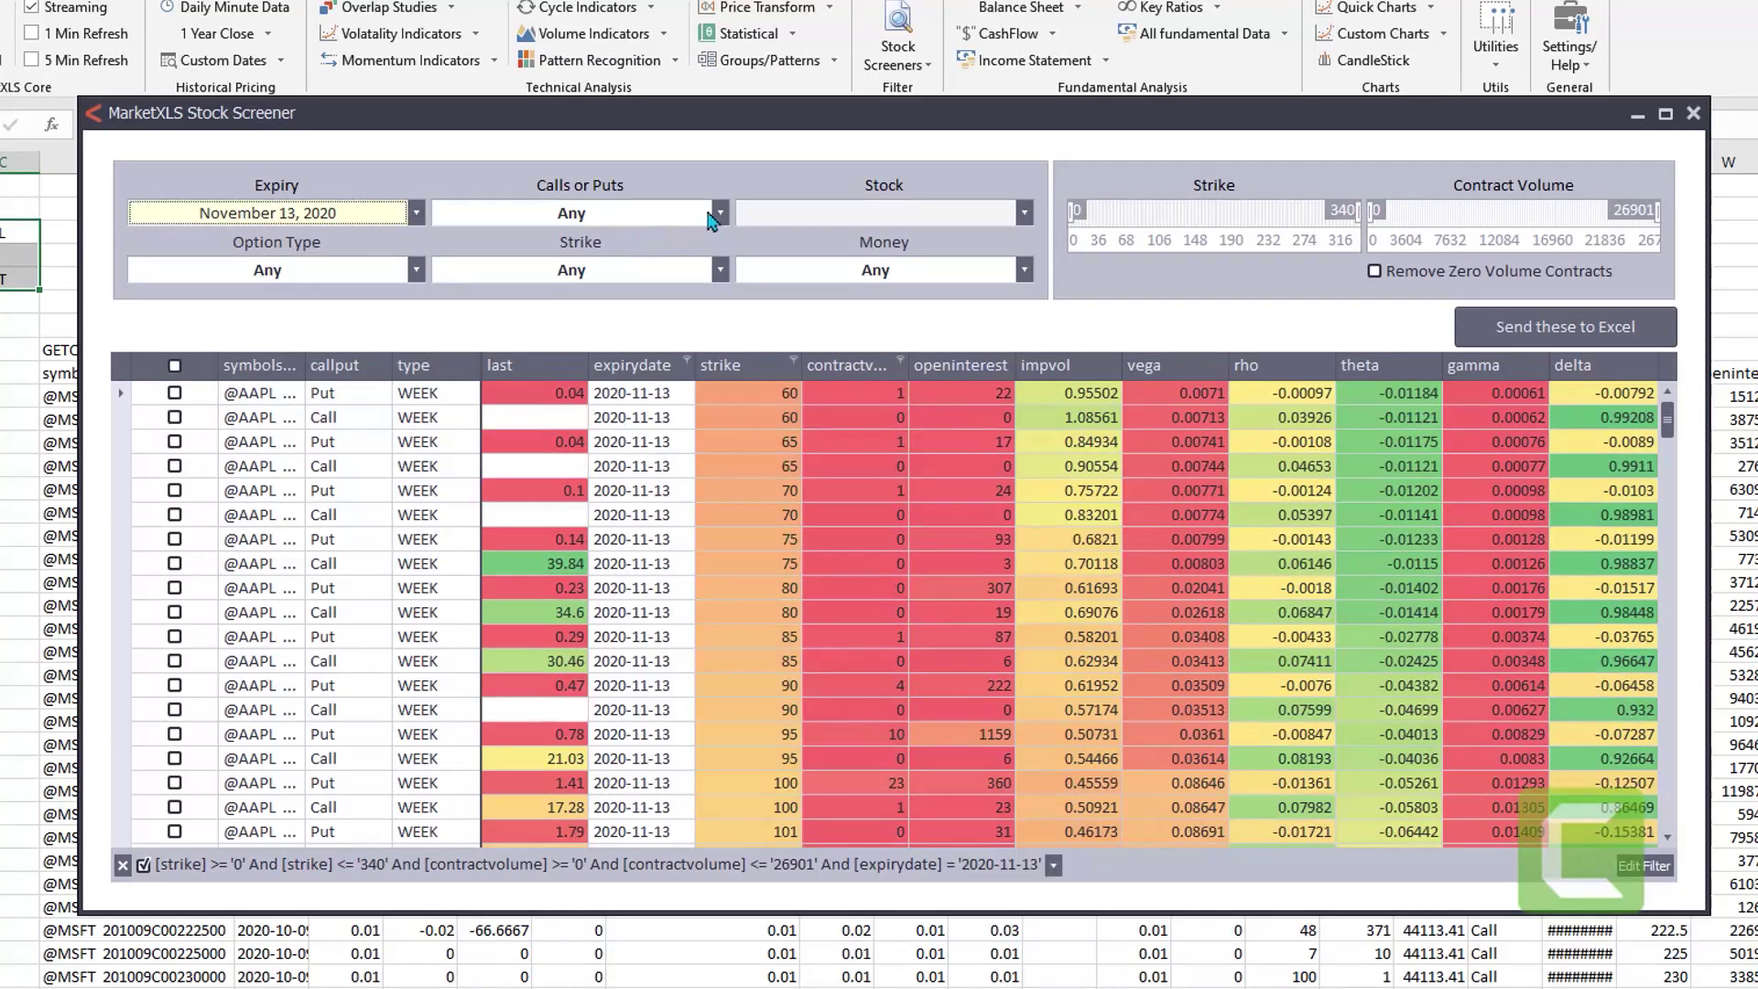
# - Keep only puts with nonzero volume, top 10 by open interest, and send them to Excel
pyautogui.click(712, 217)
pyautogui.click(496, 286)
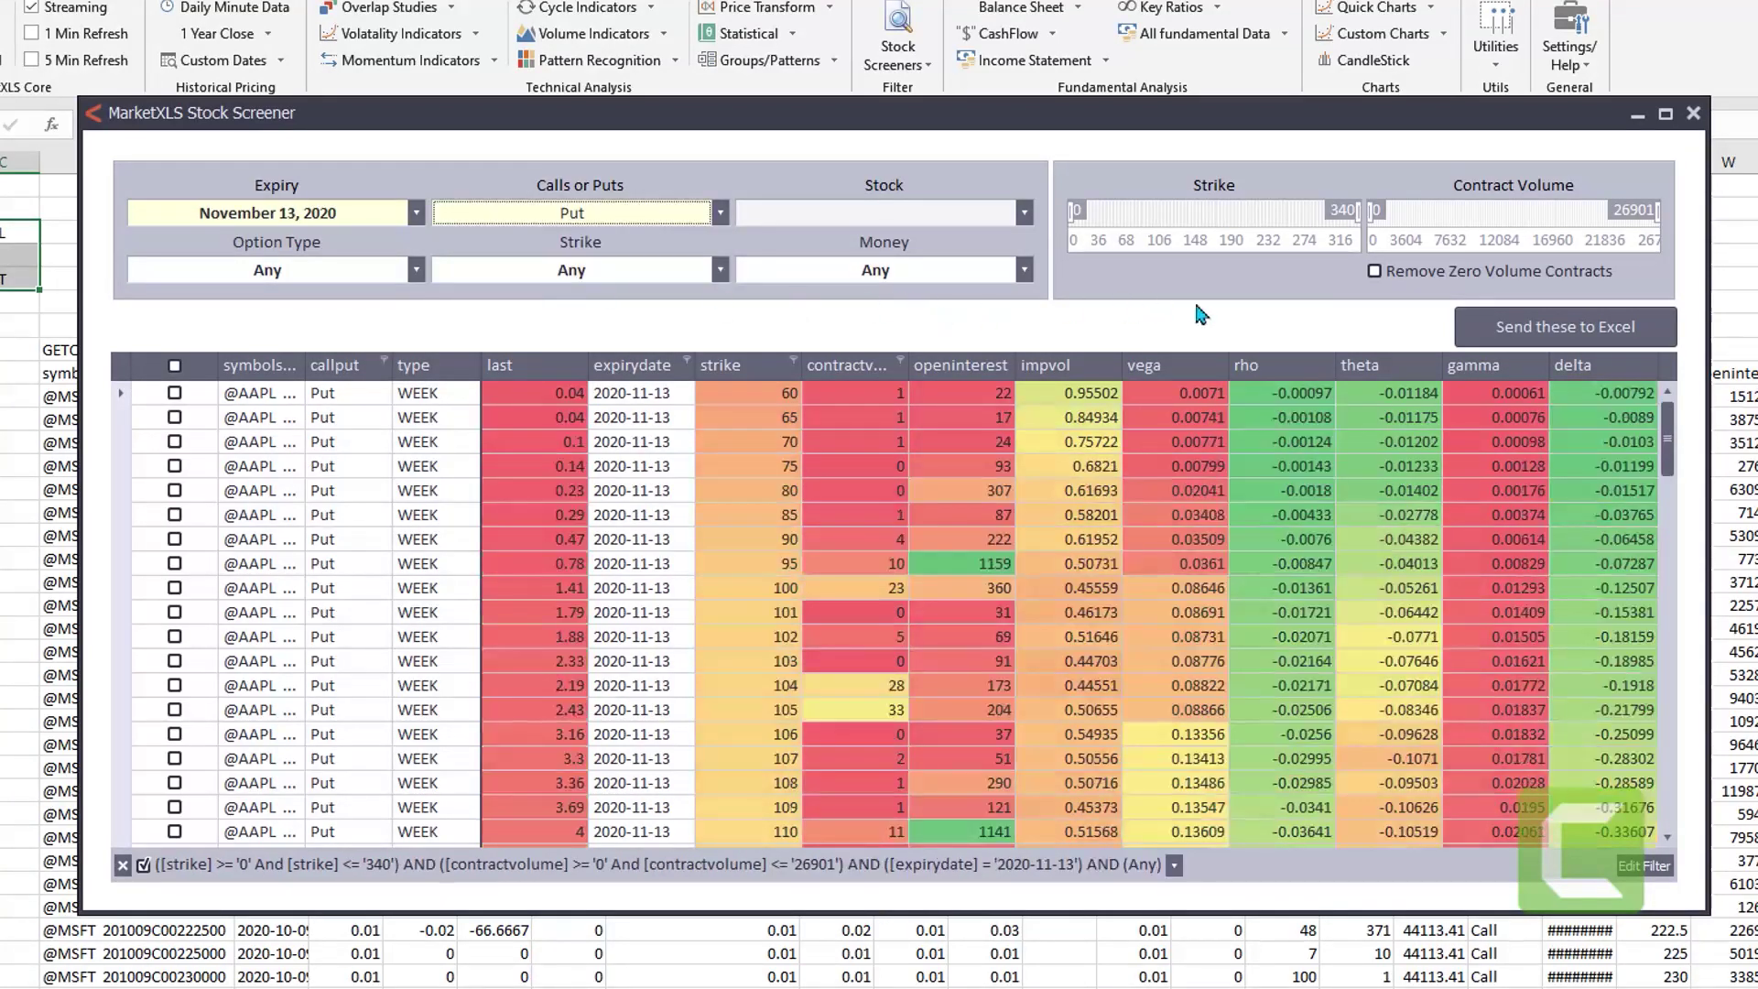
pyautogui.click(1374, 272)
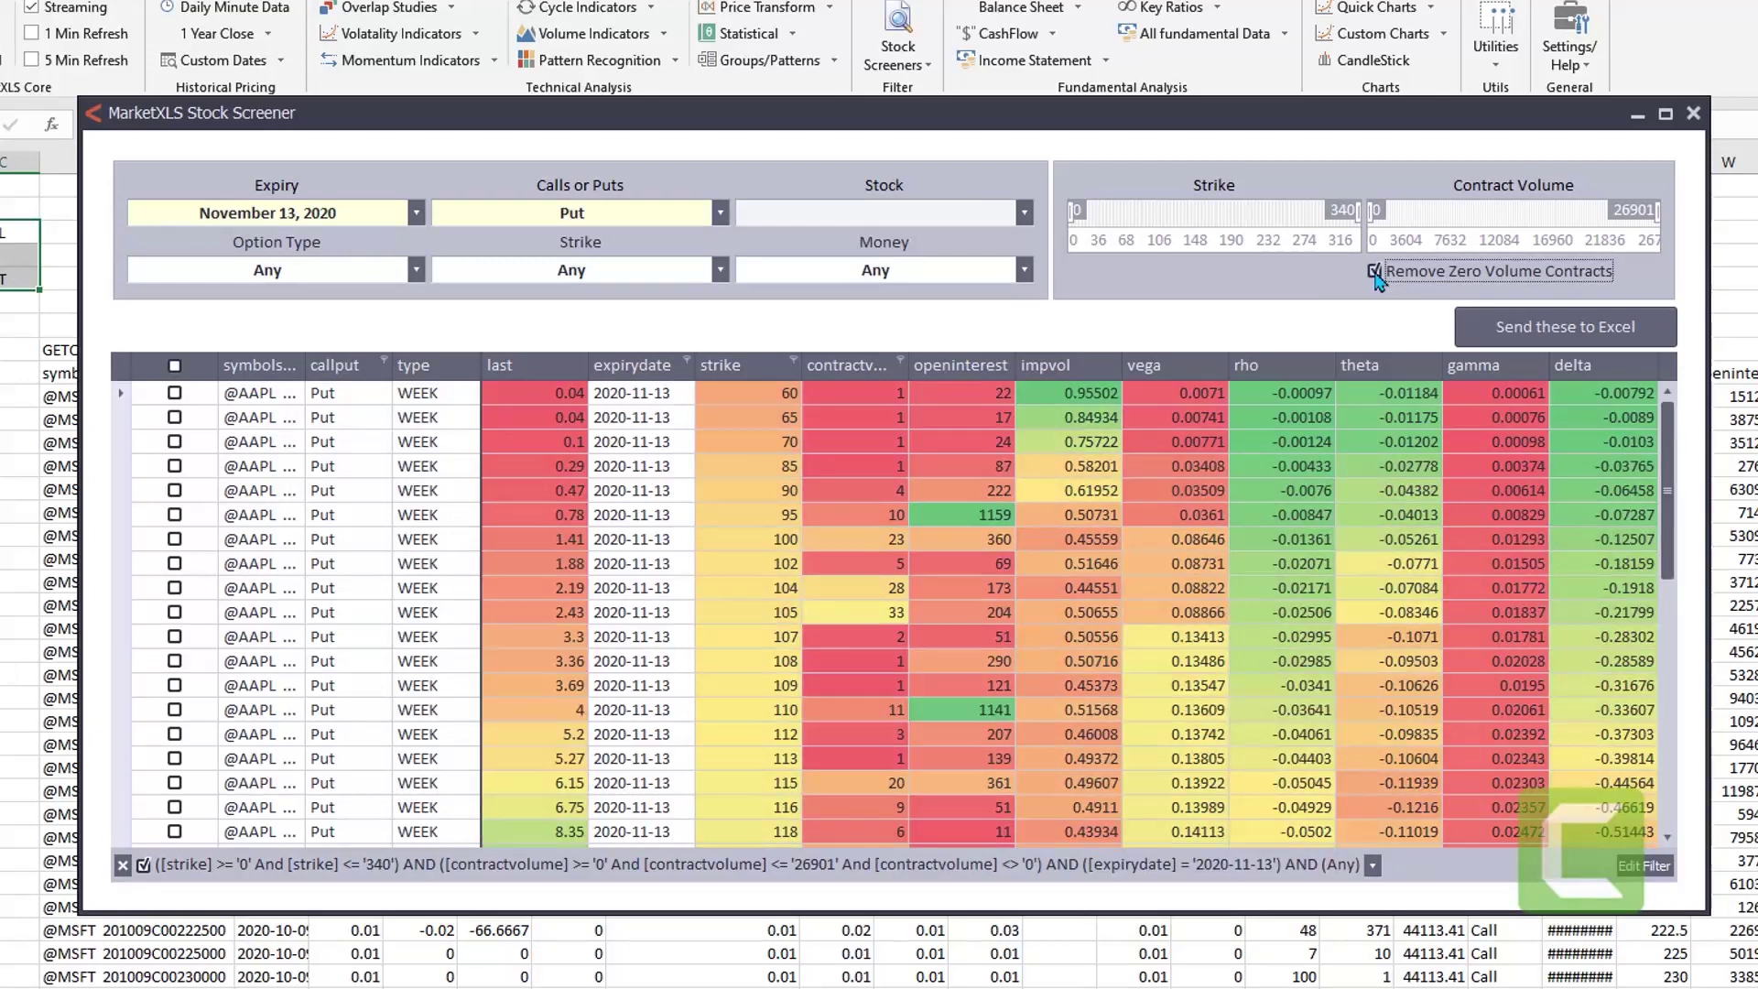
pyautogui.click(1007, 360)
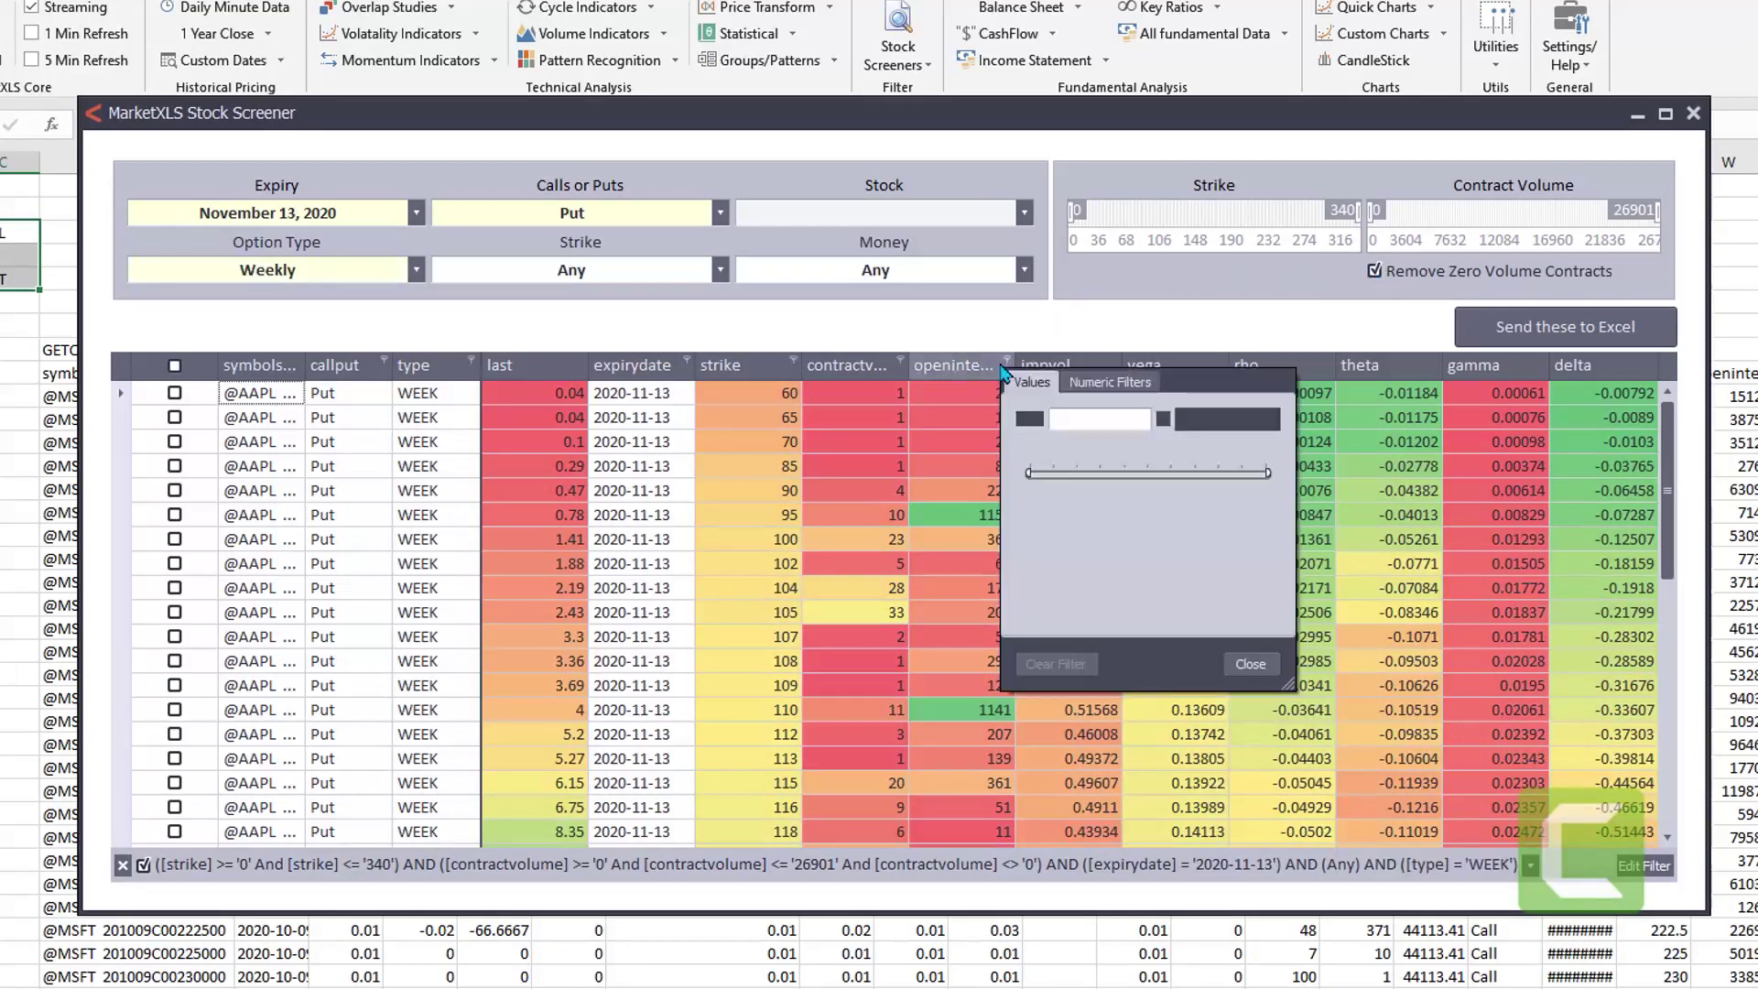
pyautogui.click(1122, 383)
pyautogui.click(1144, 420)
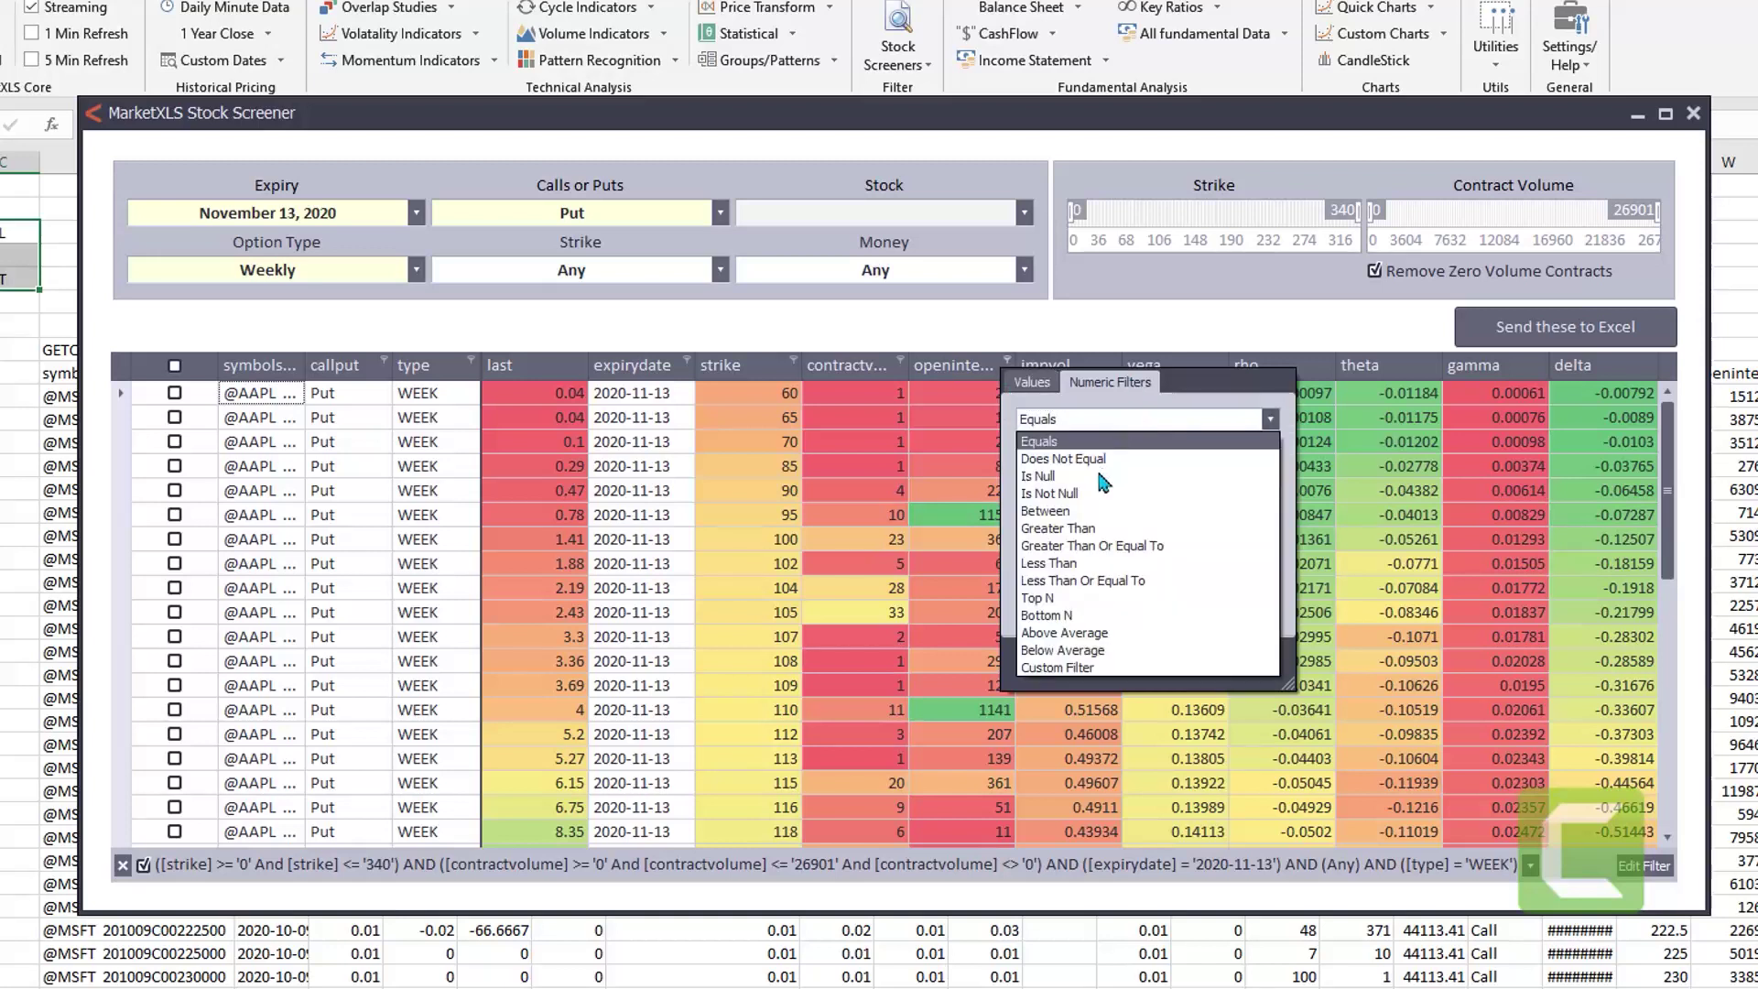
pyautogui.click(1099, 597)
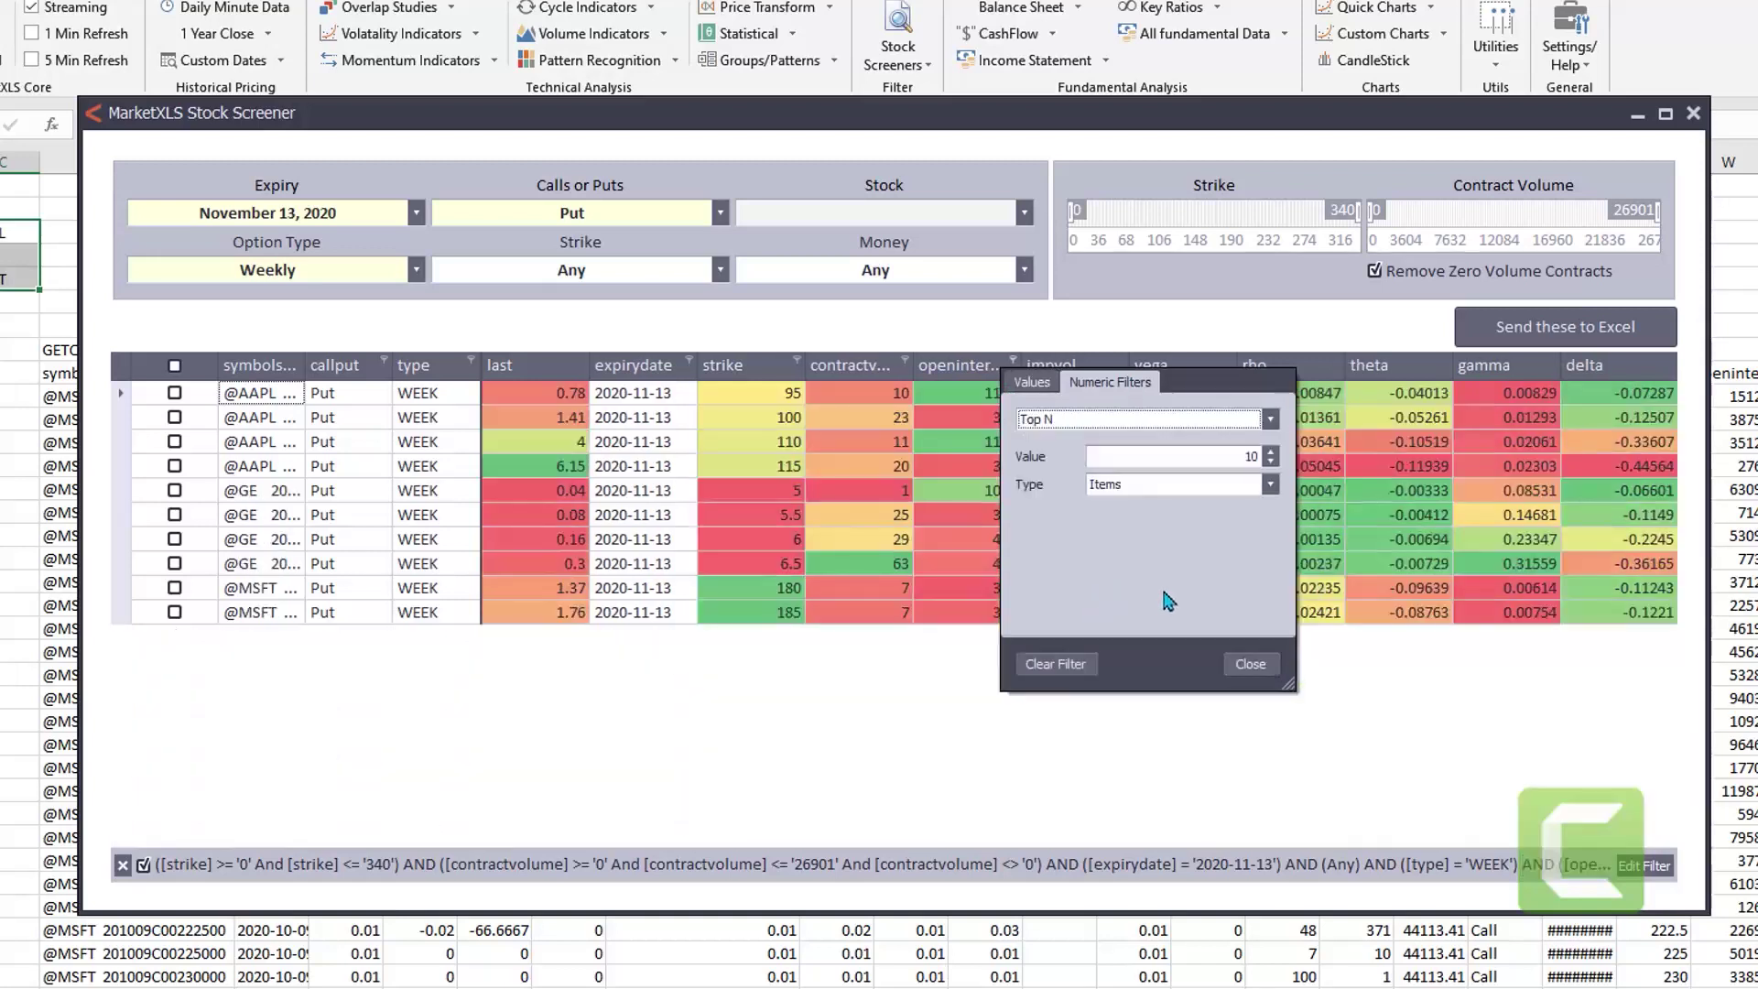
pyautogui.click(1256, 666)
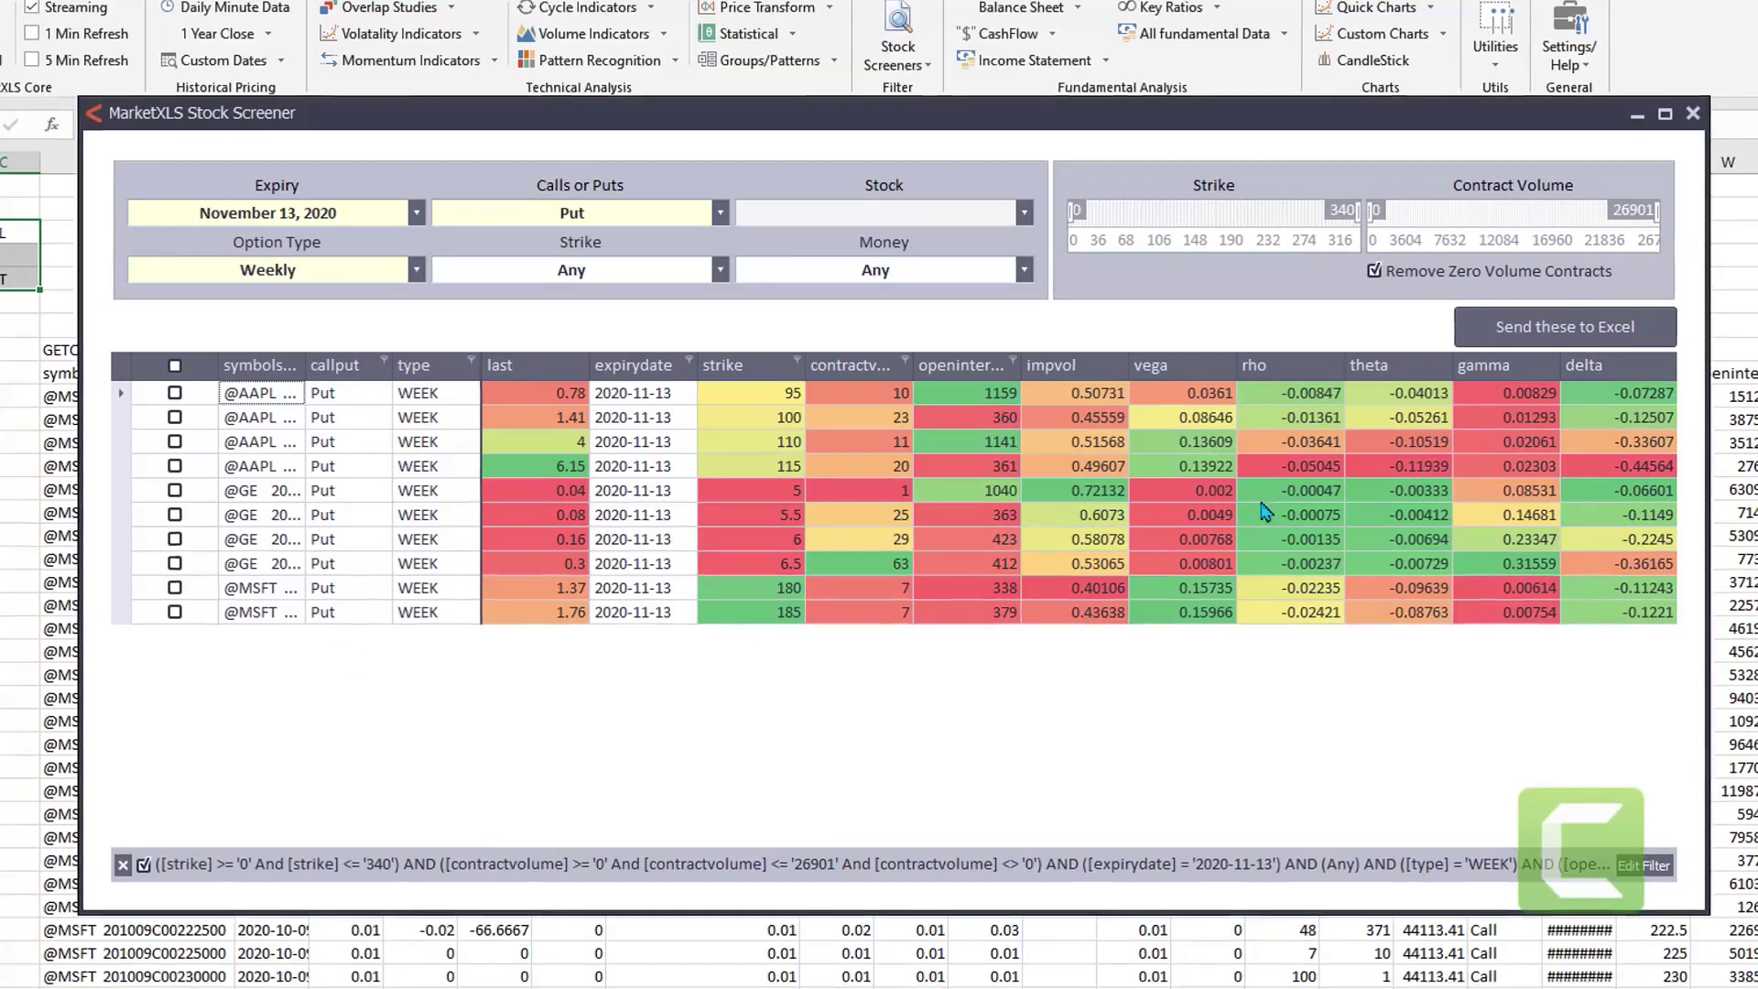
pyautogui.click(1565, 327)
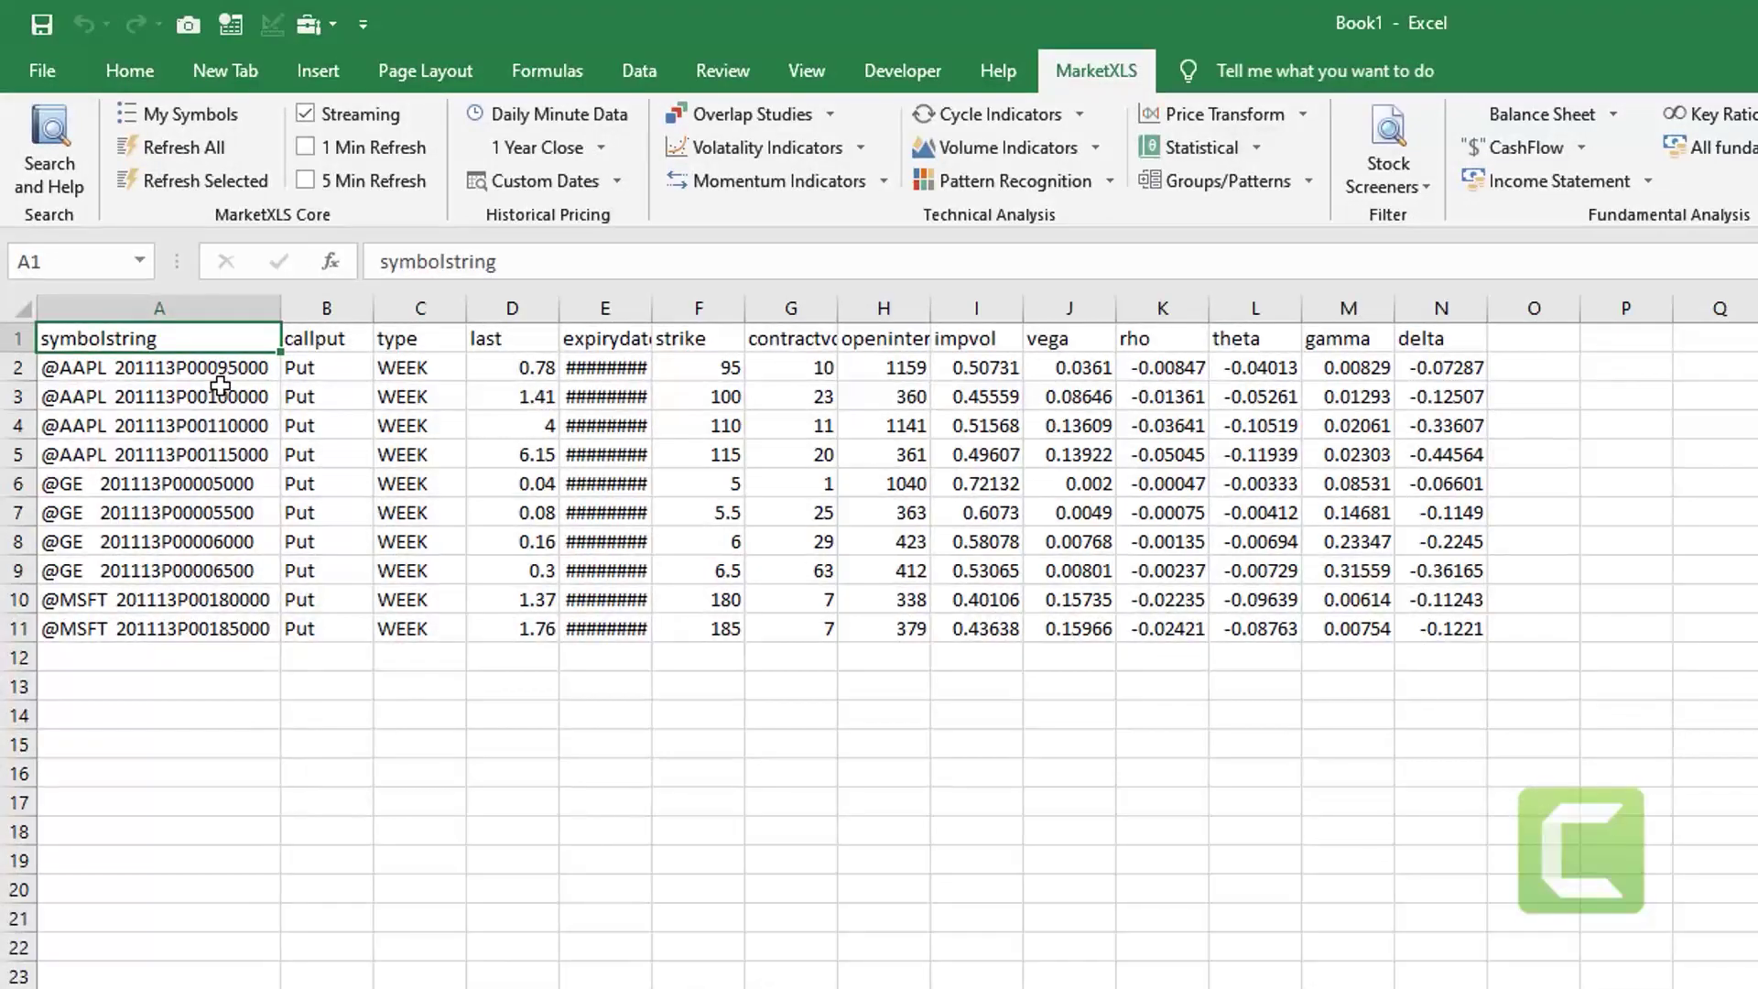
# - Enter =QM_Stream_Last(A2) in O2 and paste it down through O11 for all ten puts
pyautogui.click(1554, 366)
pyautogui.write('=qm_stream_la')
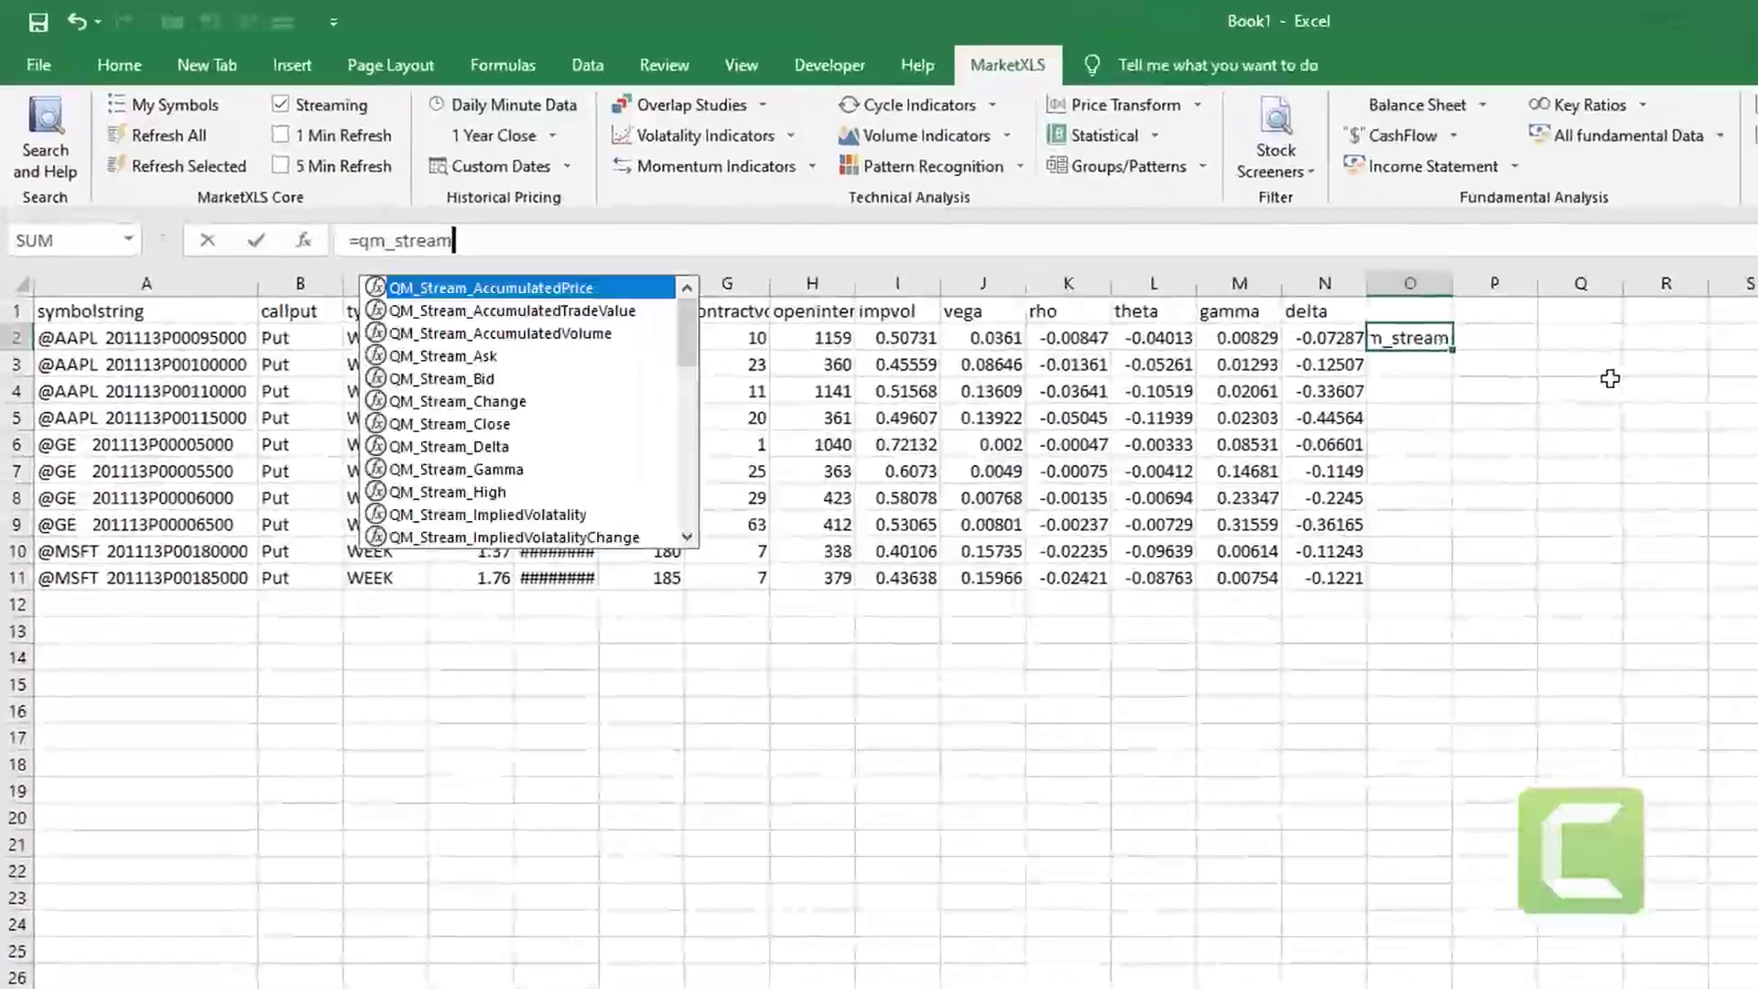
pyautogui.press('Tab')
pyautogui.press('Left')
pyautogui.hotkey('ctrl', 'Left')
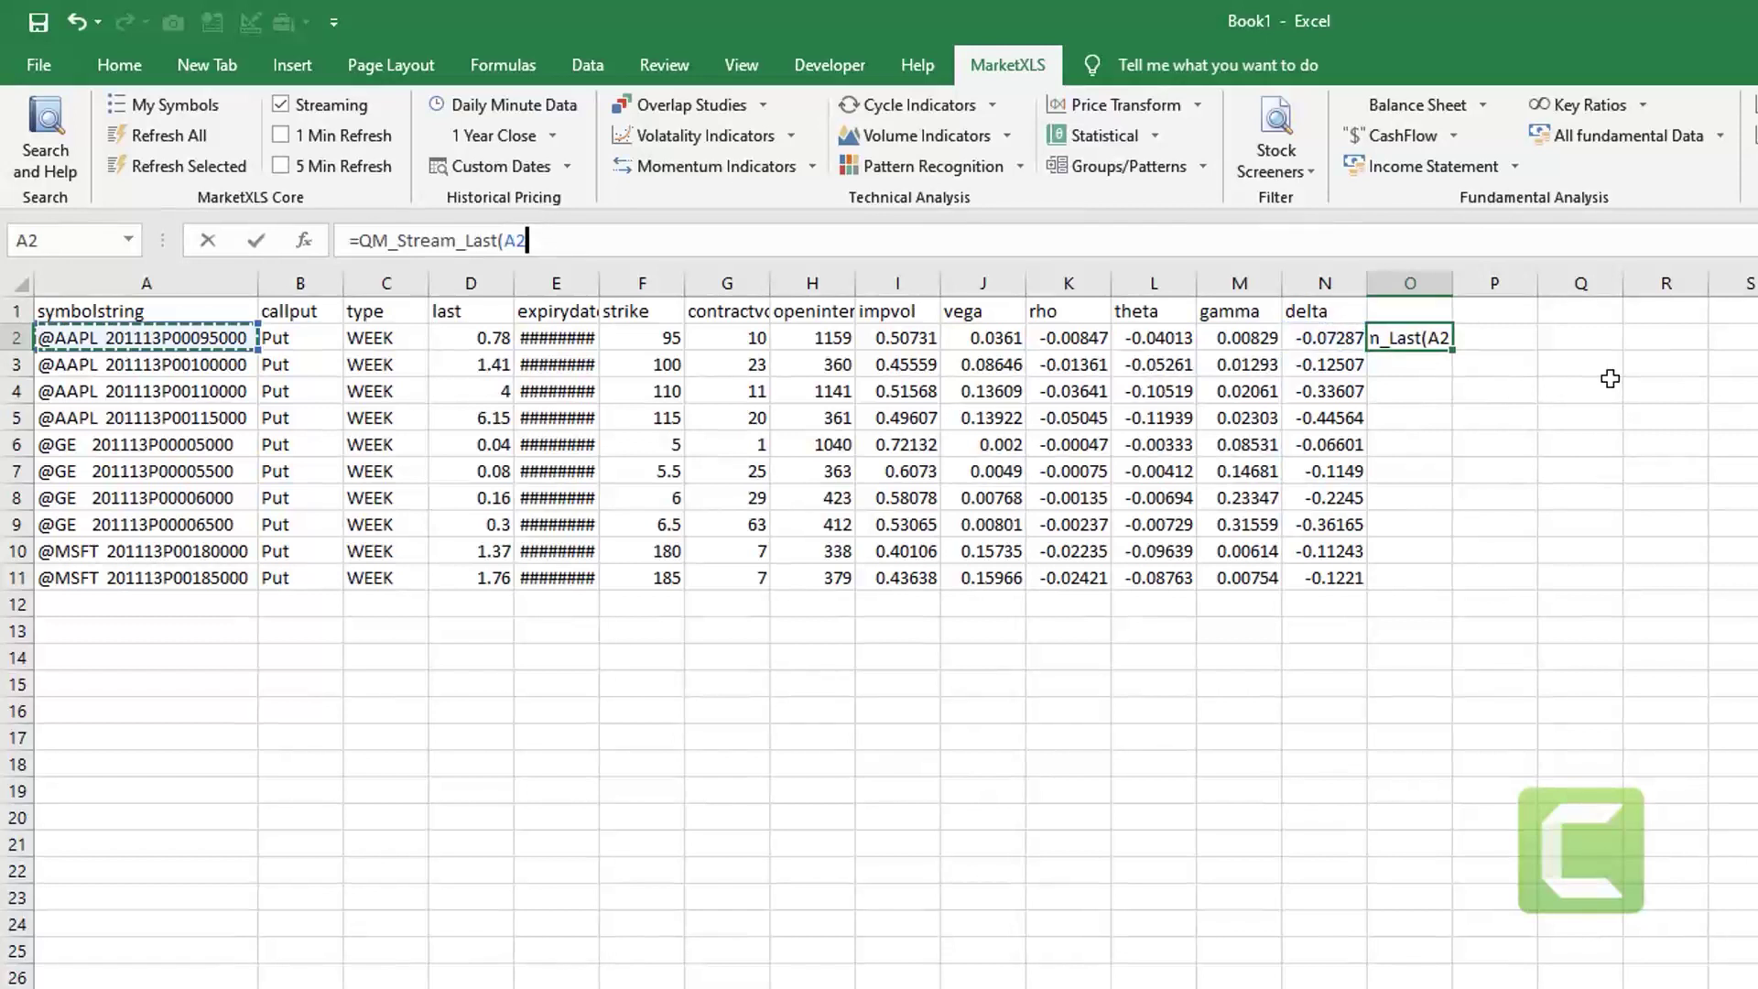
pyautogui.hotkey('ctrl', 'Return')
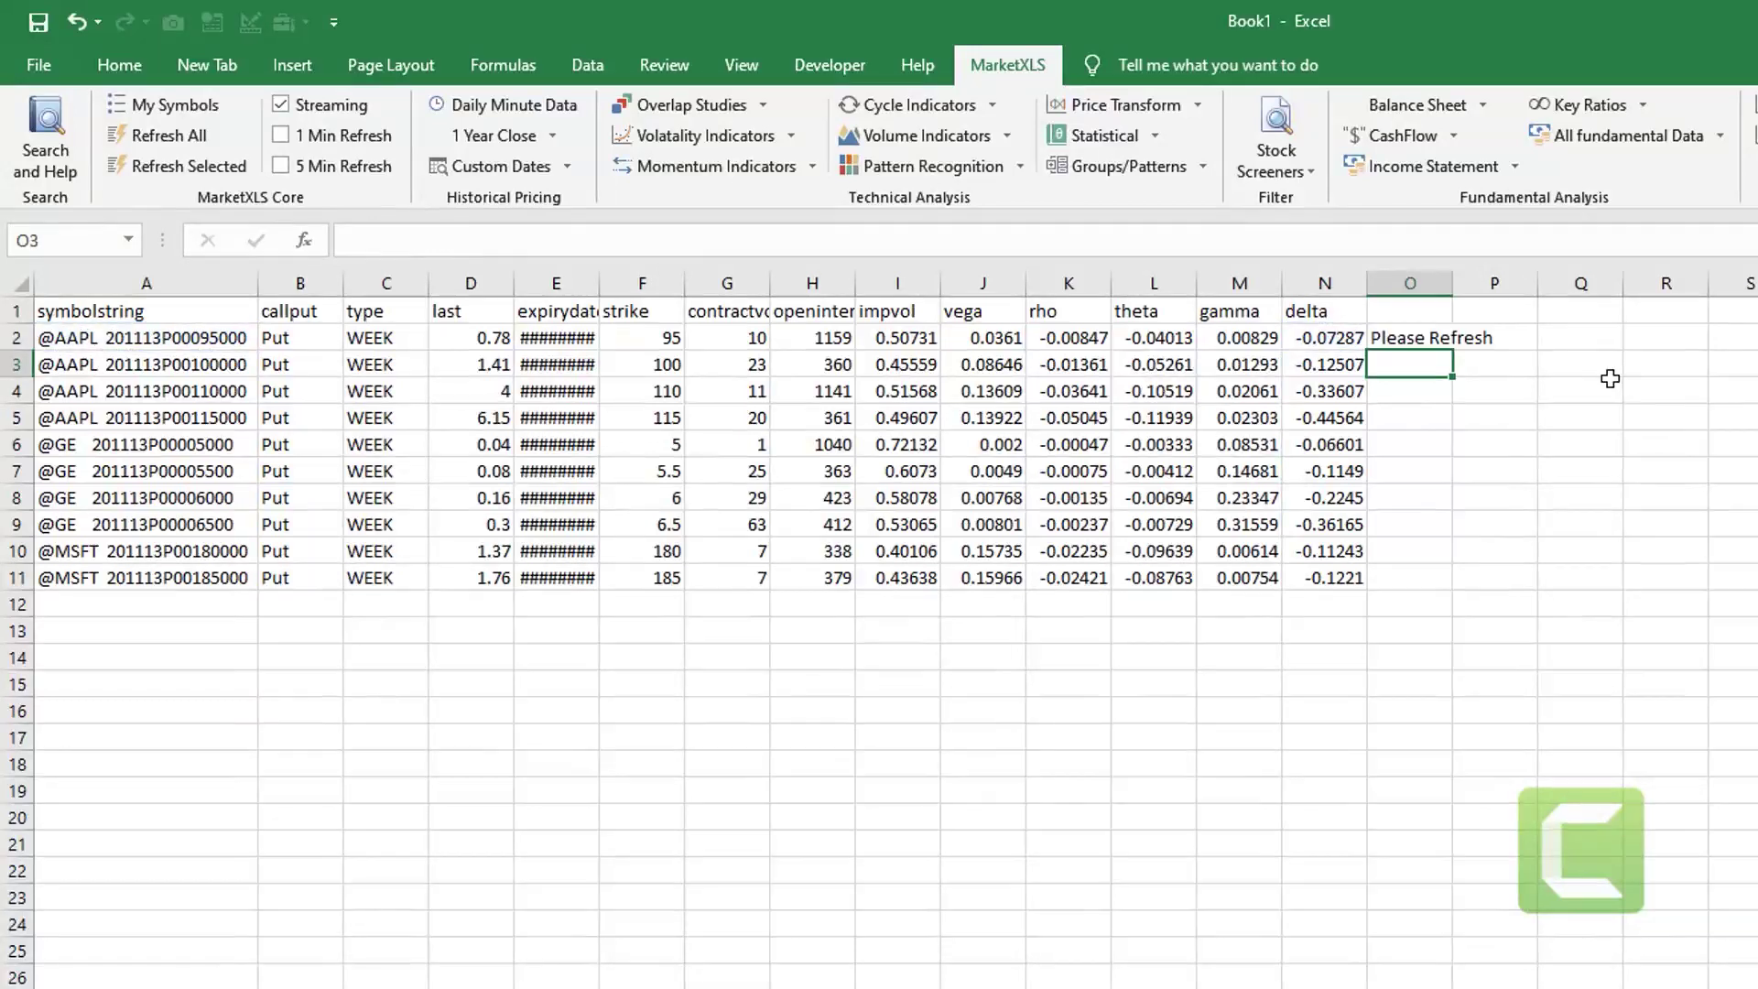
pyautogui.hotkey('ctrl', 'c')
pyautogui.press('Down')
pyautogui.hotkey('shift', 'Down')
pyautogui.hotkey('shift', 'Down')
pyautogui.hotkey('shift', 'Down')
pyautogui.hotkey('shift', 'Down')
pyautogui.hotkey('shift', 'Down')
pyautogui.hotkey('shift', 'Down')
pyautogui.hotkey('shift', 'Down')
pyautogui.hotkey('shift', 'Down')
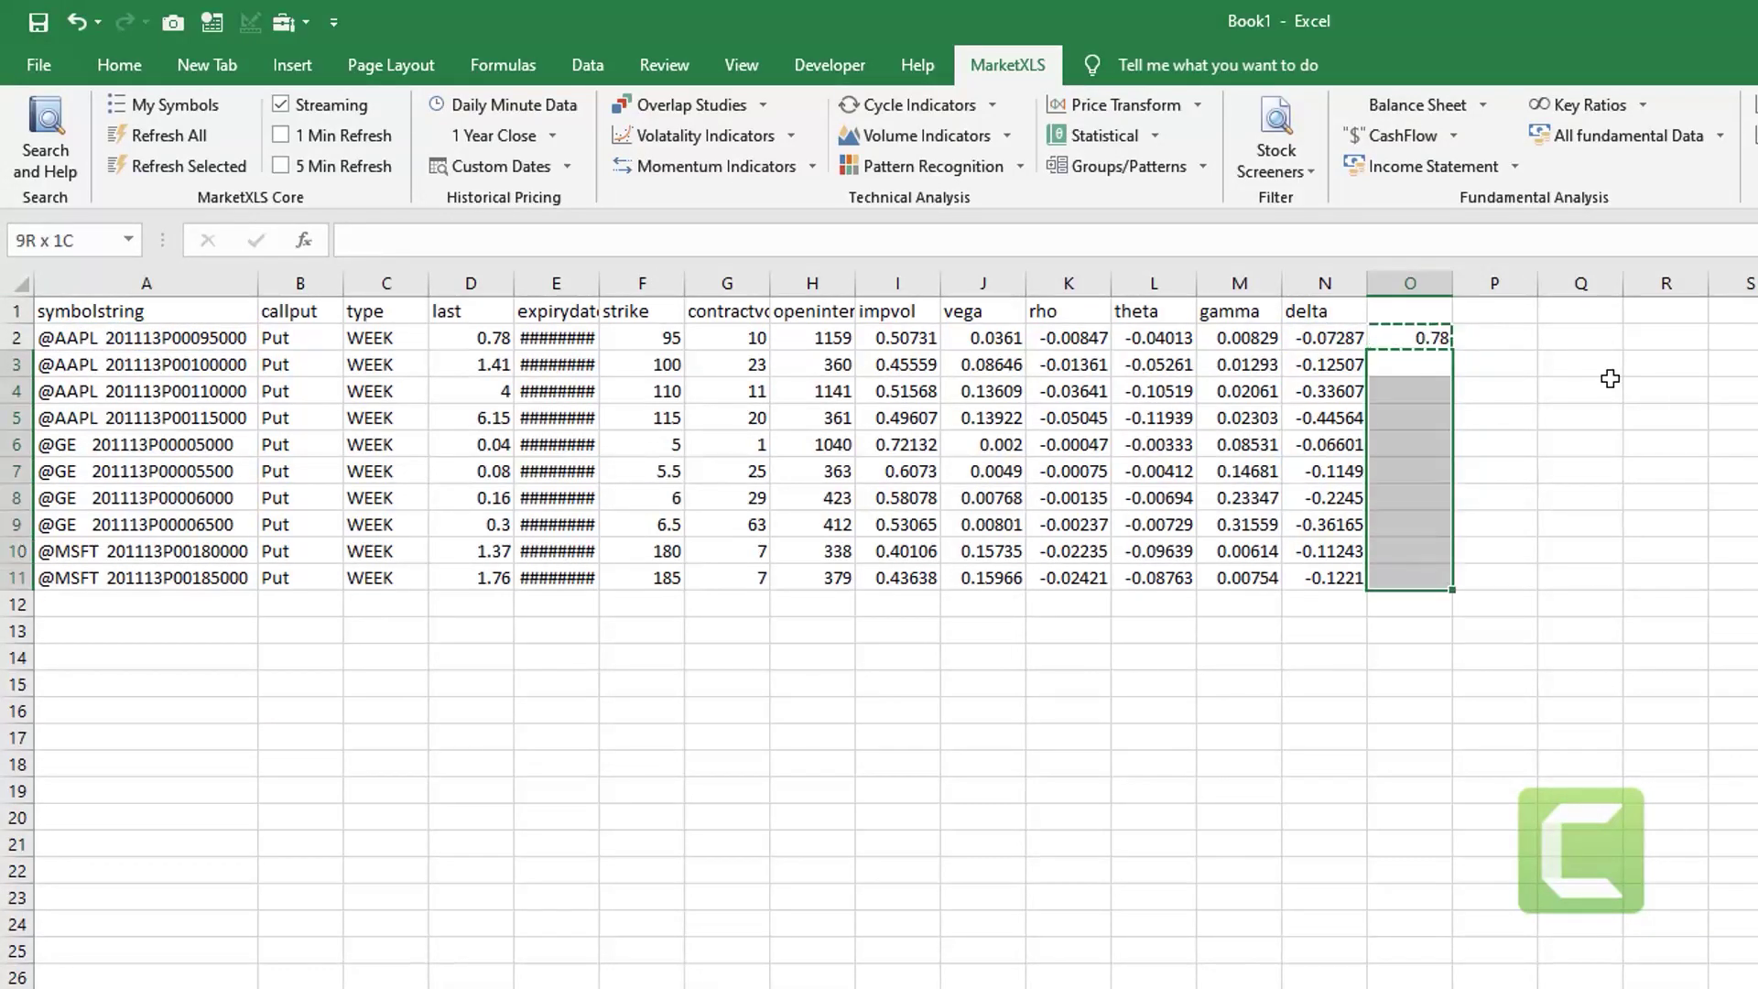
pyautogui.hotkey('ctrl', 'v')
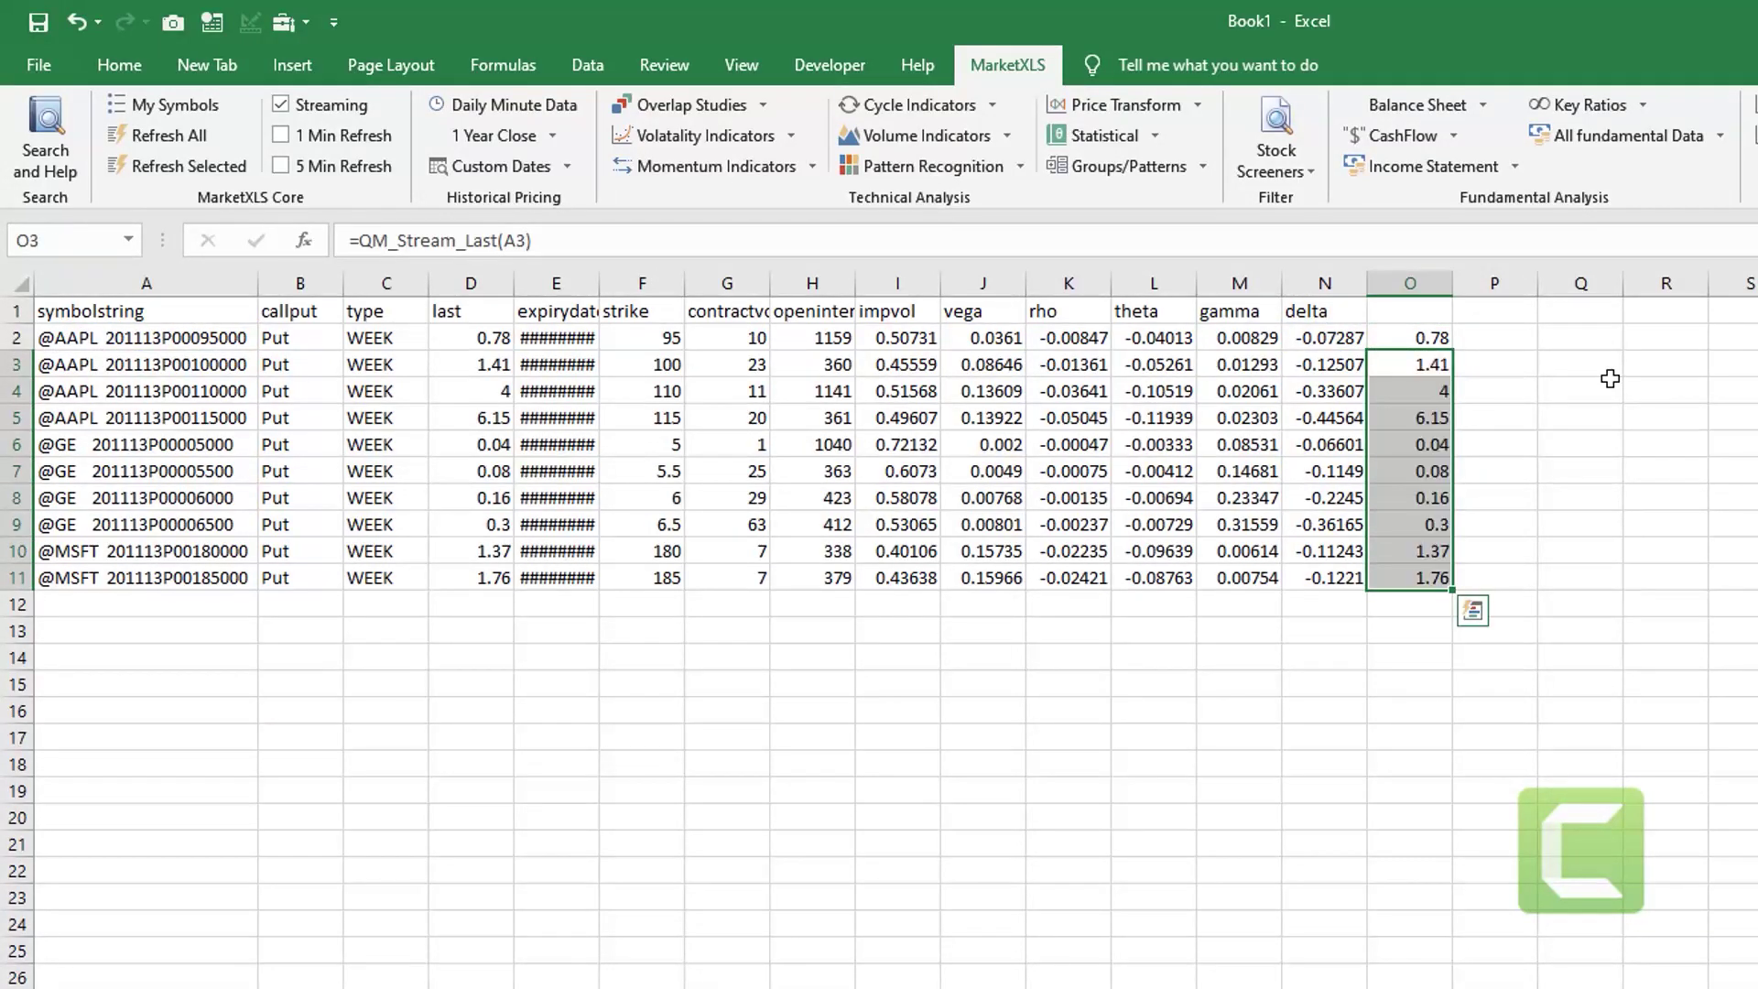